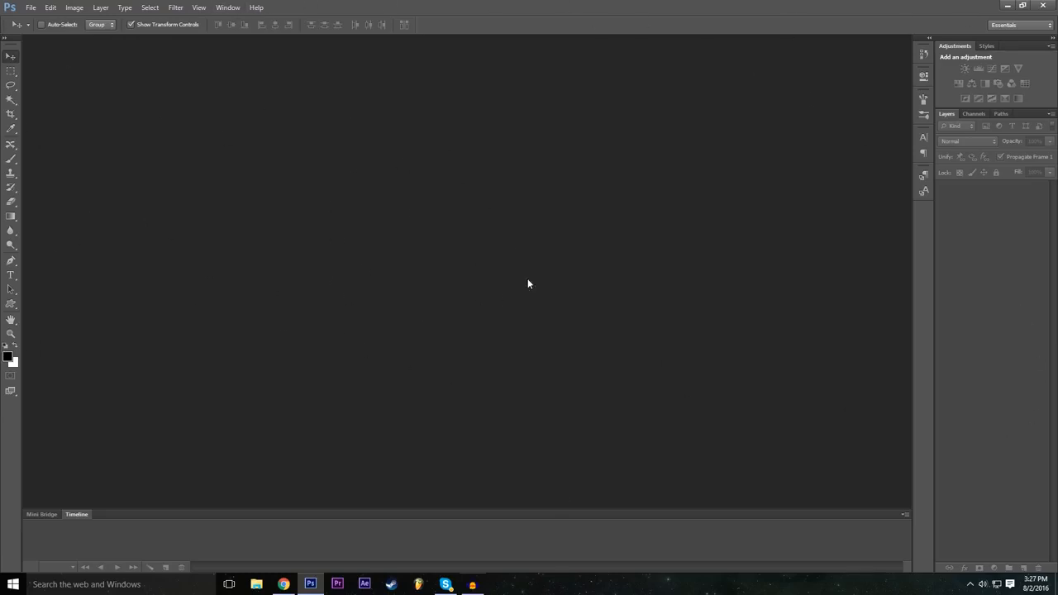
- Set the workspace to Essentials (Default)
{"action": "left_click", "coordinate": [230, 6]}
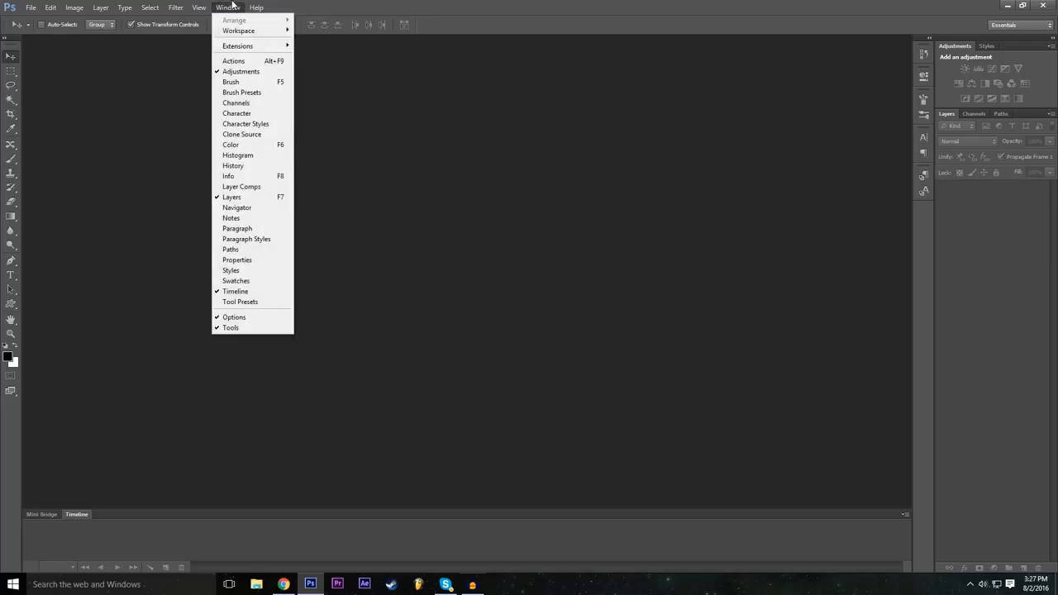
{"action": "mouse_move", "coordinate": [253, 31]}
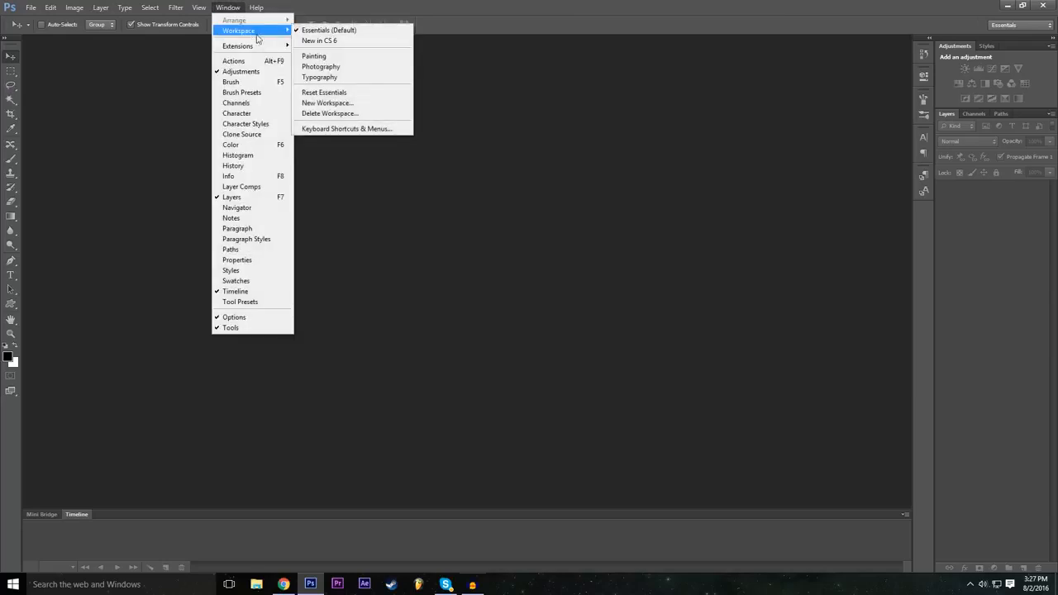
{"action": "left_click", "coordinate": [359, 35]}
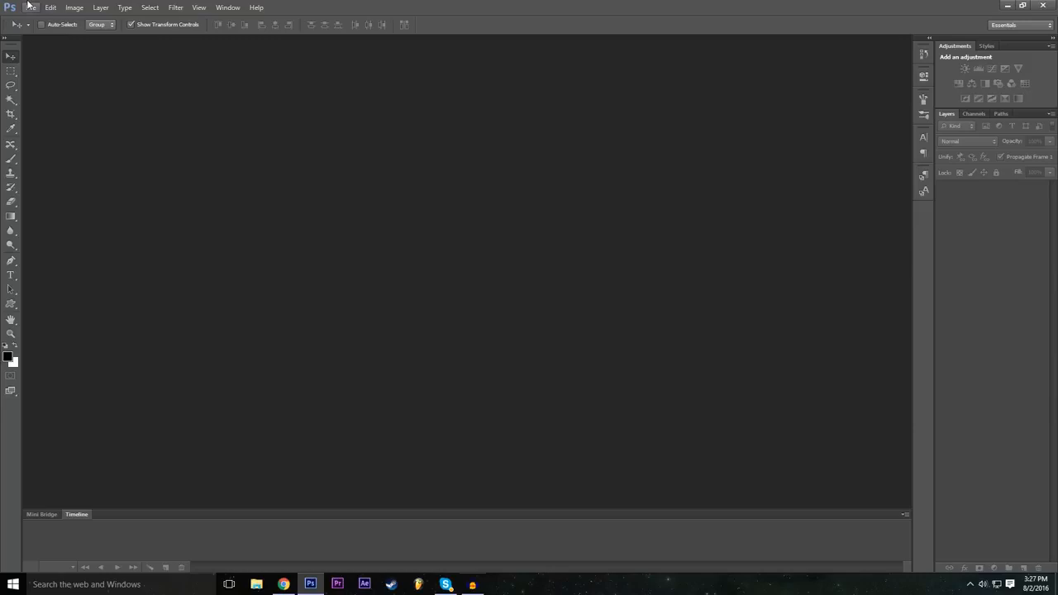
- Start a new document named Example and collapse the advanced settings
{"action": "left_click", "coordinate": [29, 6]}
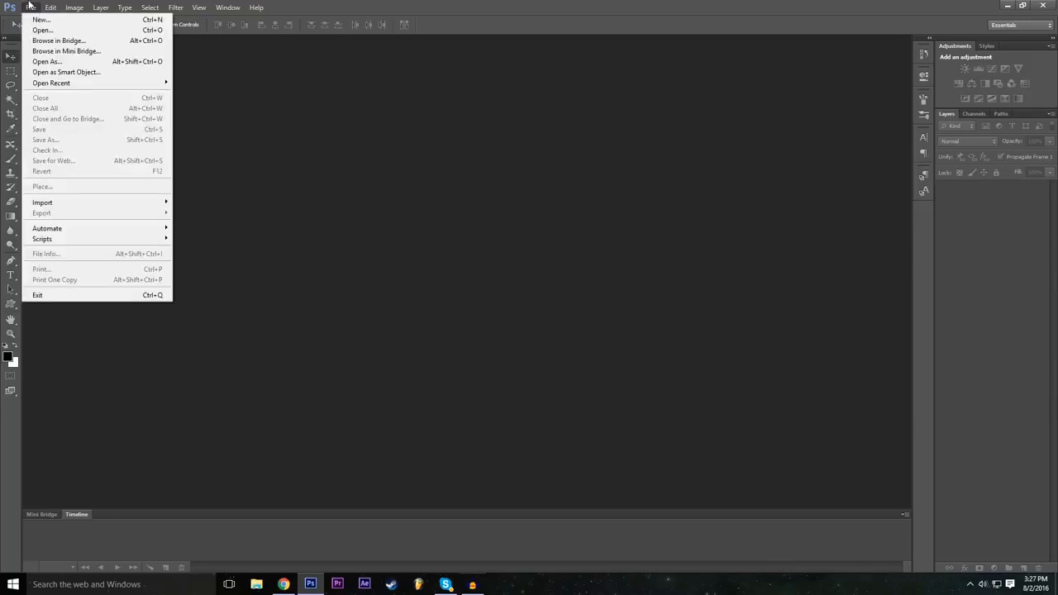
{"action": "left_click", "coordinate": [42, 19]}
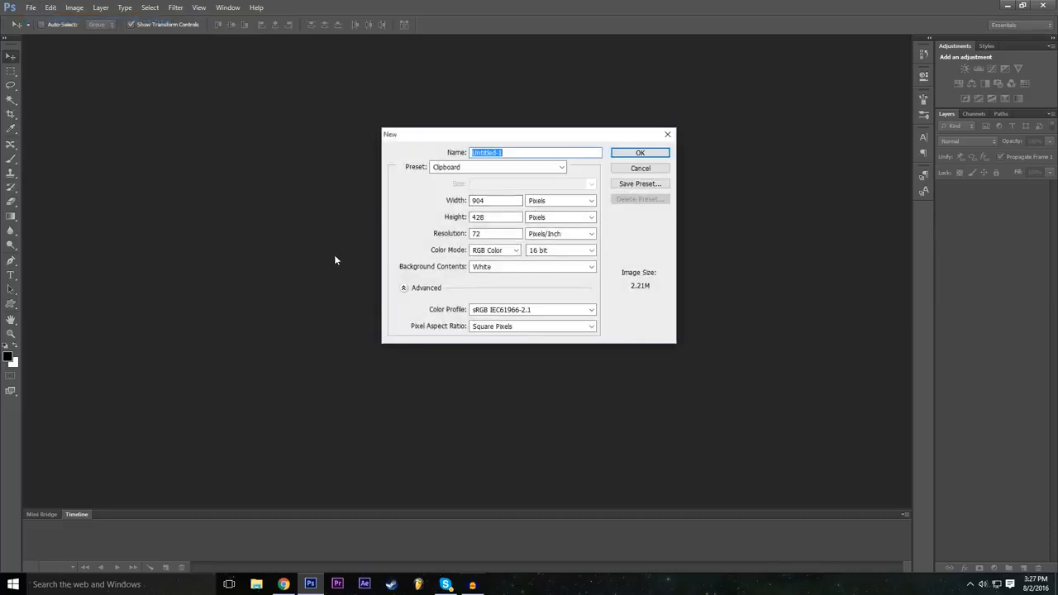
{"action": "left_click", "coordinate": [403, 287]}
{"action": "left_click_drag", "start_coordinate": [587, 154], "coordinate": [389, 165]}
{"action": "type", "text": "Example"}
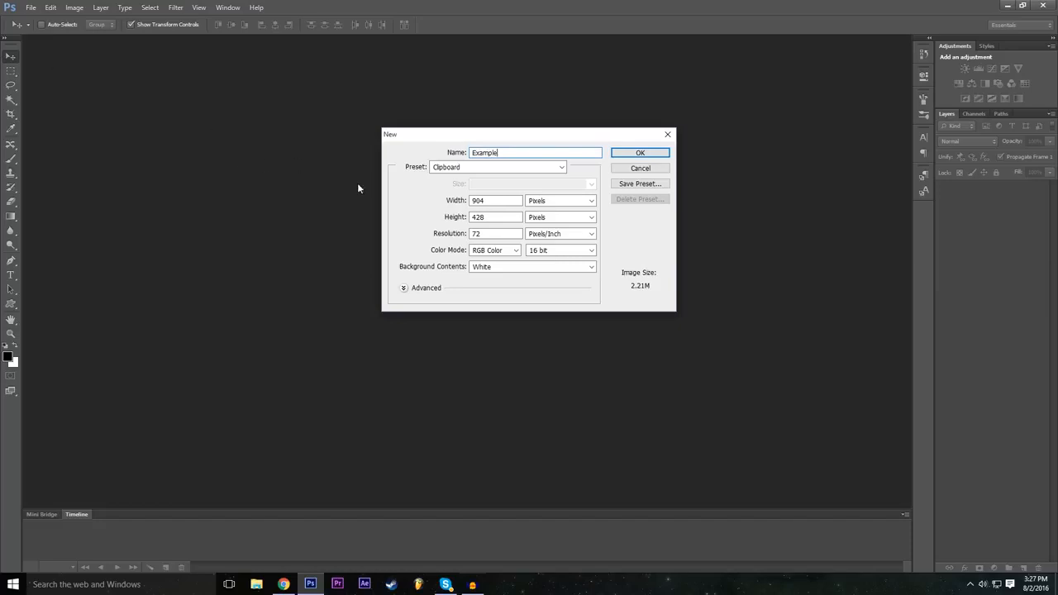
{"action": "key", "text": "ctrl+a"}
- Set the new document's width to 1920 and its height to 1080 pixels
{"action": "left_click", "coordinate": [500, 202]}
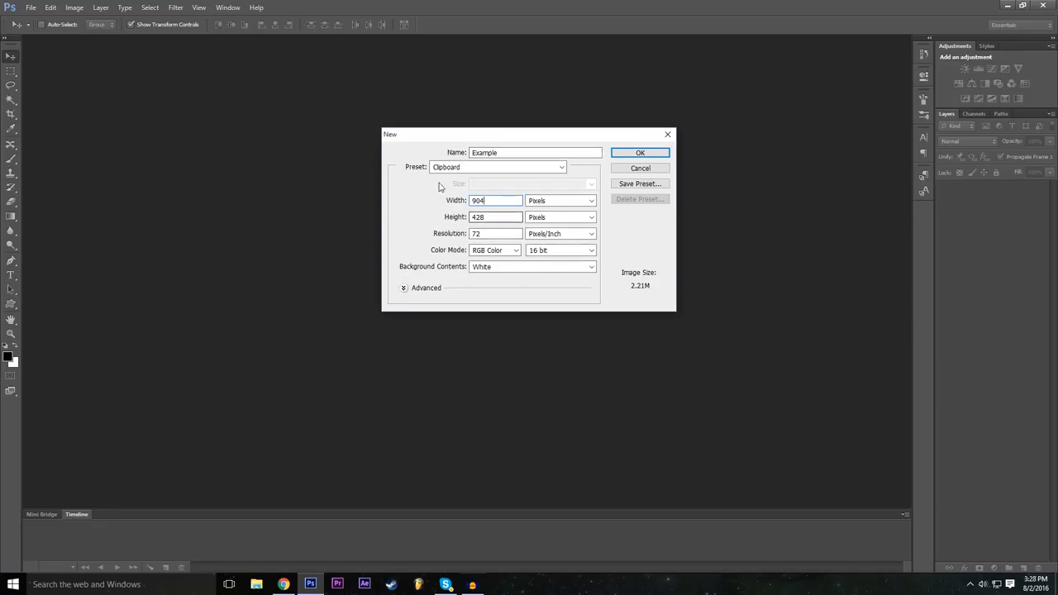
{"action": "double_click", "coordinate": [489, 201]}
{"action": "type", "text": "1920"}
{"action": "left_click", "coordinate": [497, 219]}
{"action": "key", "text": "BackSpace"}
{"action": "key", "text": "BackSpace"}
{"action": "key", "text": "BackSpace"}
{"action": "type", "text": "108"}
{"action": "left_click", "coordinate": [426, 218]}
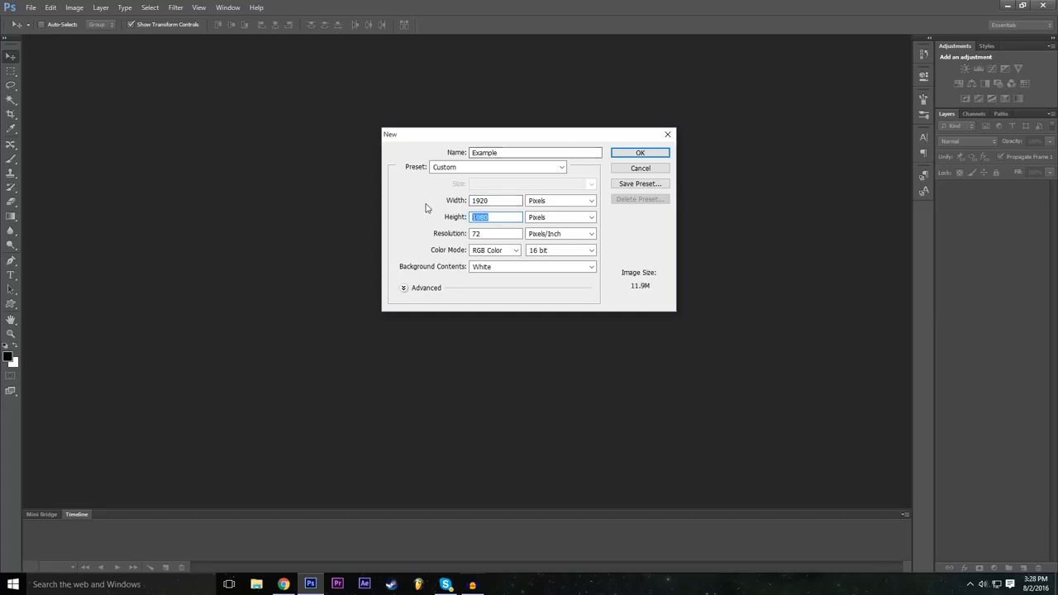
- Look through the available units and keep Pixels for both the document's width and height
{"action": "left_click", "coordinate": [564, 203]}
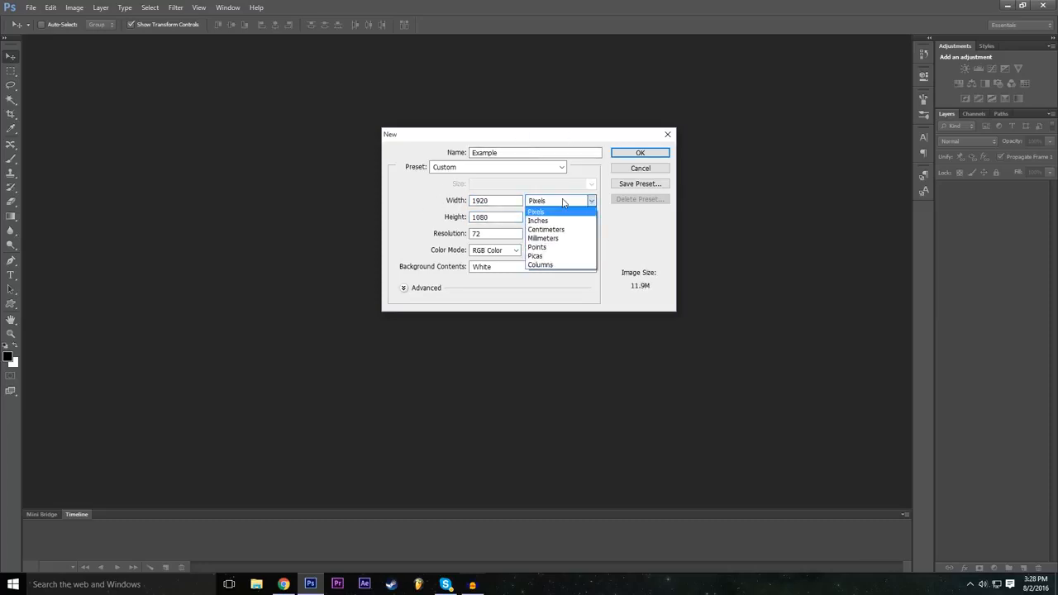
{"action": "left_click", "coordinate": [563, 203]}
{"action": "left_click", "coordinate": [566, 234]}
{"action": "left_click", "coordinate": [565, 235]}
{"action": "left_click", "coordinate": [558, 200]}
{"action": "left_click", "coordinate": [552, 201]}
{"action": "key", "text": "Tab"}
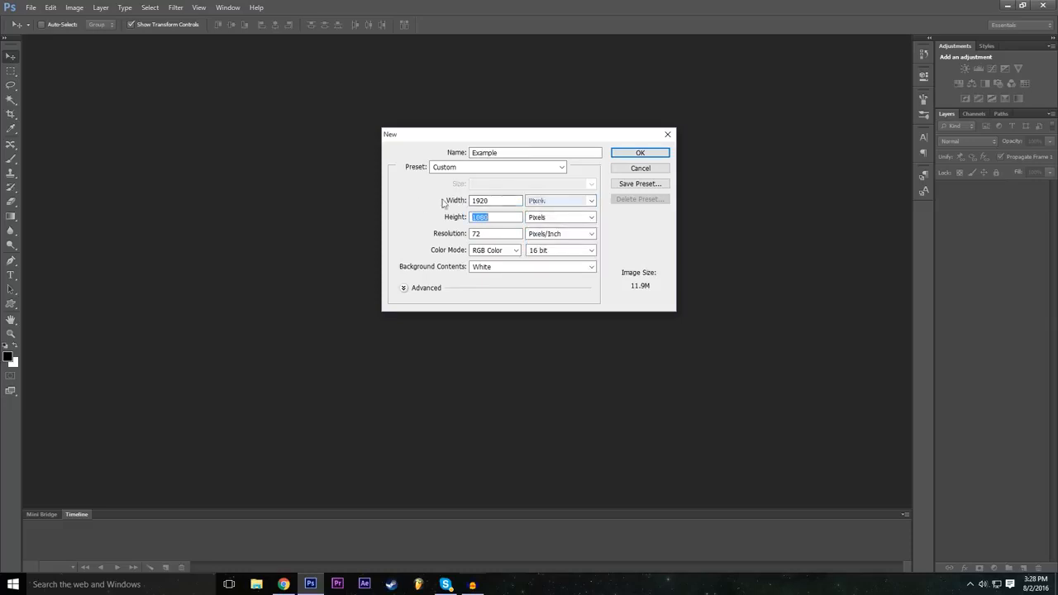
{"action": "left_click", "coordinate": [559, 204]}
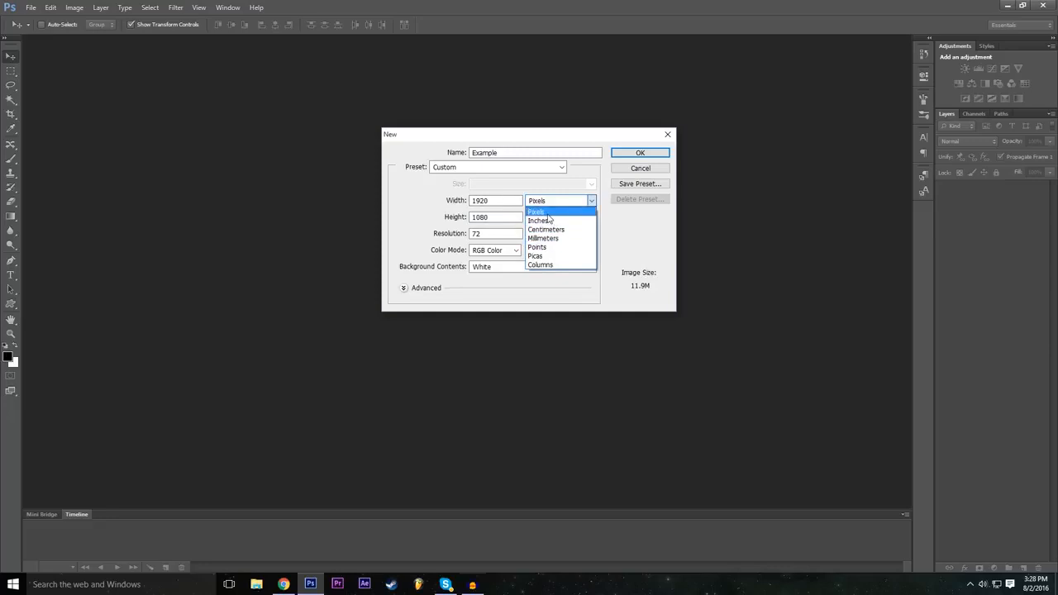
{"action": "left_click", "coordinate": [549, 212]}
{"action": "left_click", "coordinate": [548, 217]}
{"action": "left_click", "coordinate": [548, 217]}
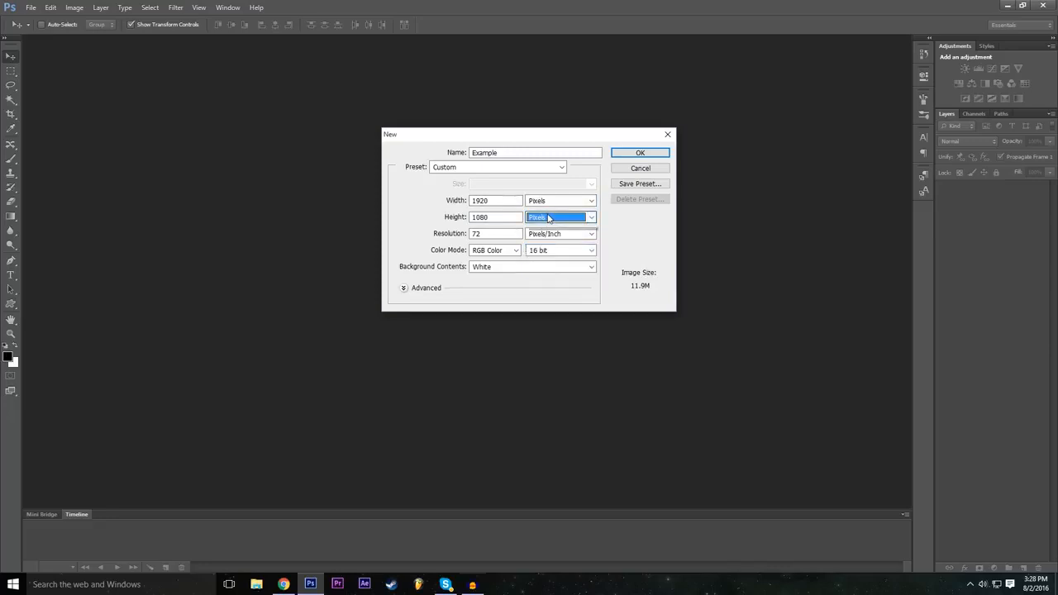
{"action": "left_click", "coordinate": [548, 217]}
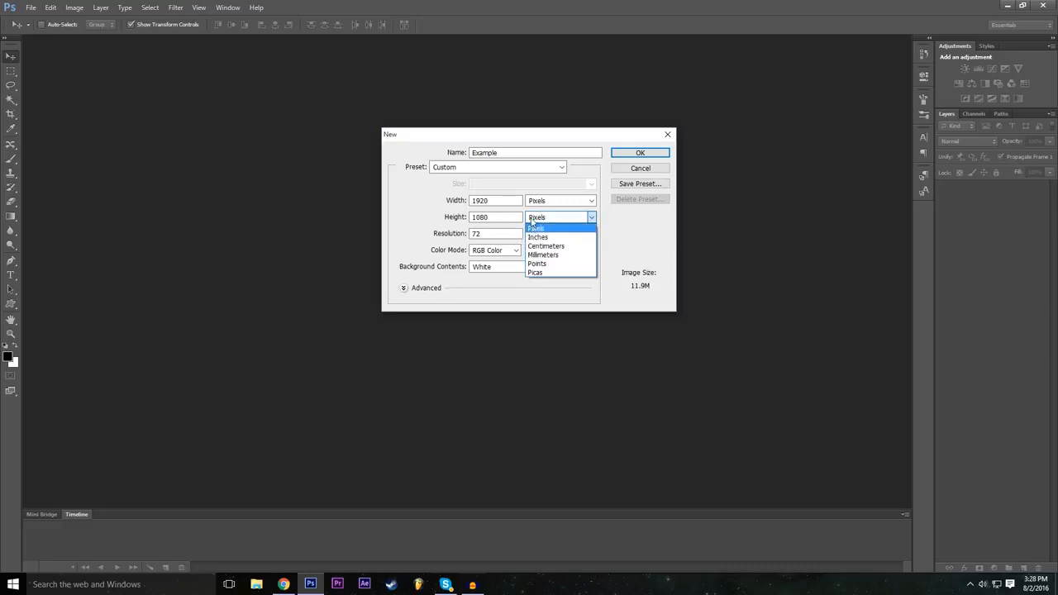
{"action": "left_click", "coordinate": [428, 217]}
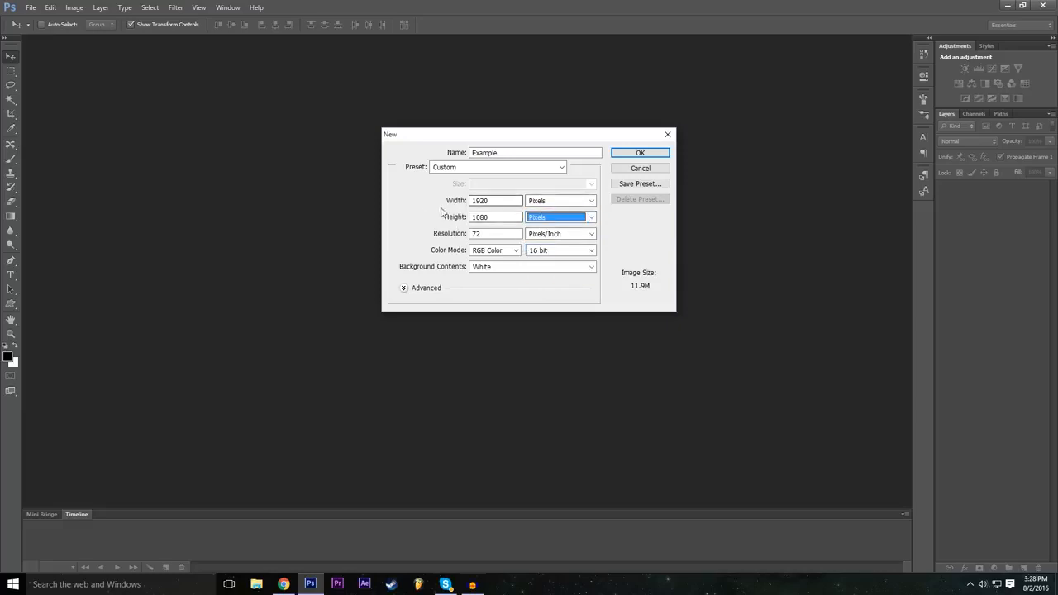
{"action": "key", "text": "shift+Tab"}
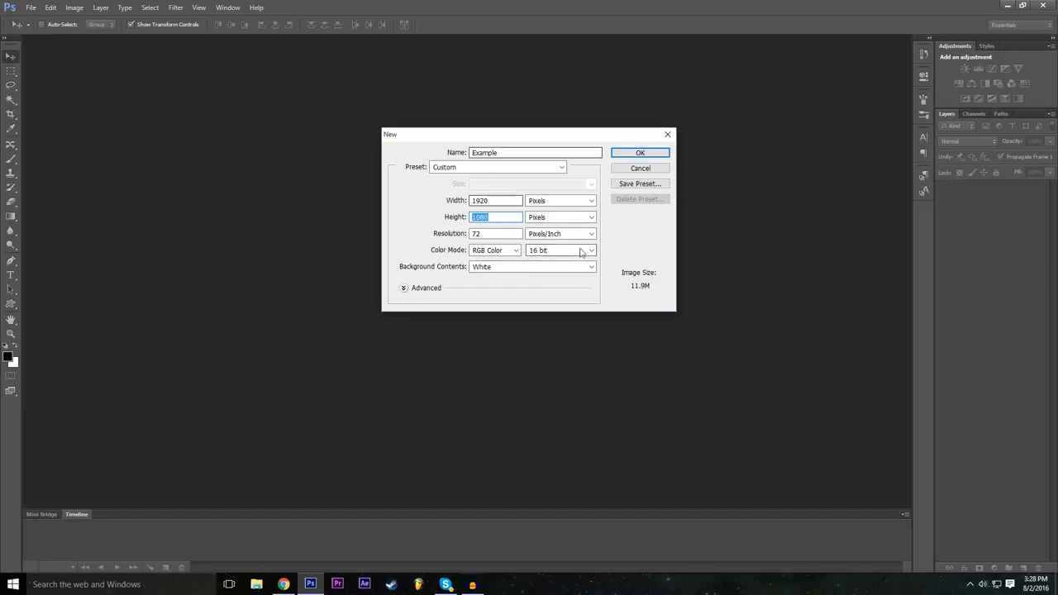
- Choose 16 bit colour depth and create the document
{"action": "left_click", "coordinate": [544, 250]}
{"action": "left_click", "coordinate": [441, 257]}
{"action": "left_click", "coordinate": [560, 251]}
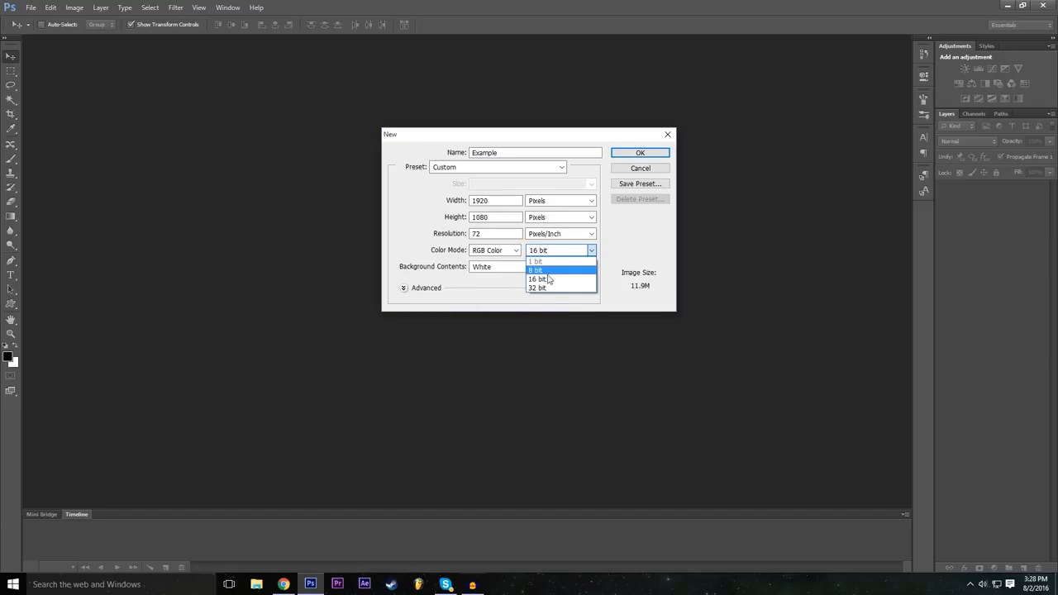
{"action": "left_click", "coordinate": [547, 280]}
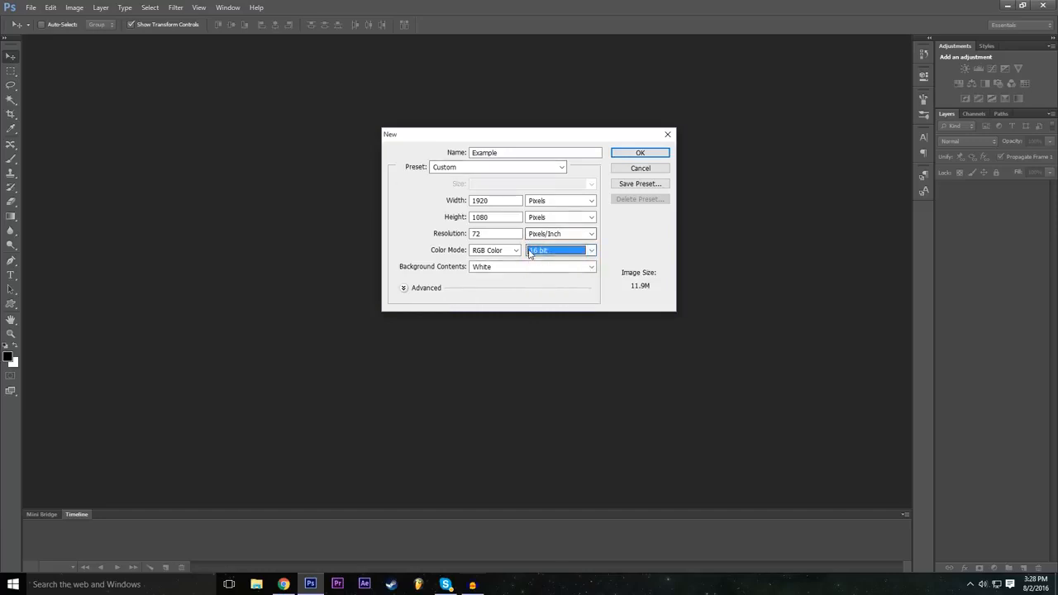
{"action": "left_click", "coordinate": [640, 154]}
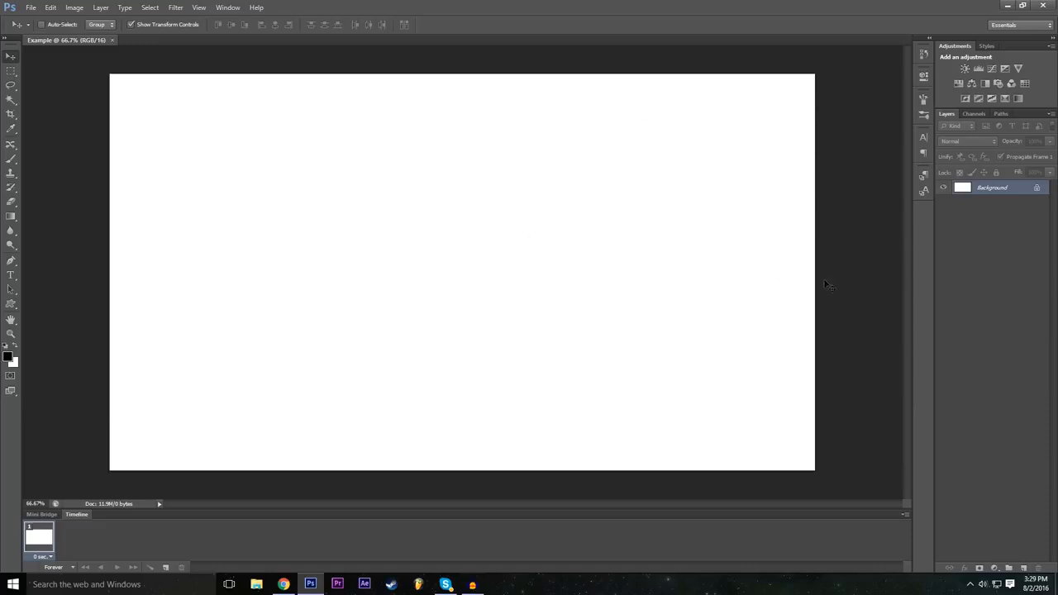
- Begin converting the locked background into a regular layer and name it Background
{"action": "double_click", "coordinate": [1037, 191]}
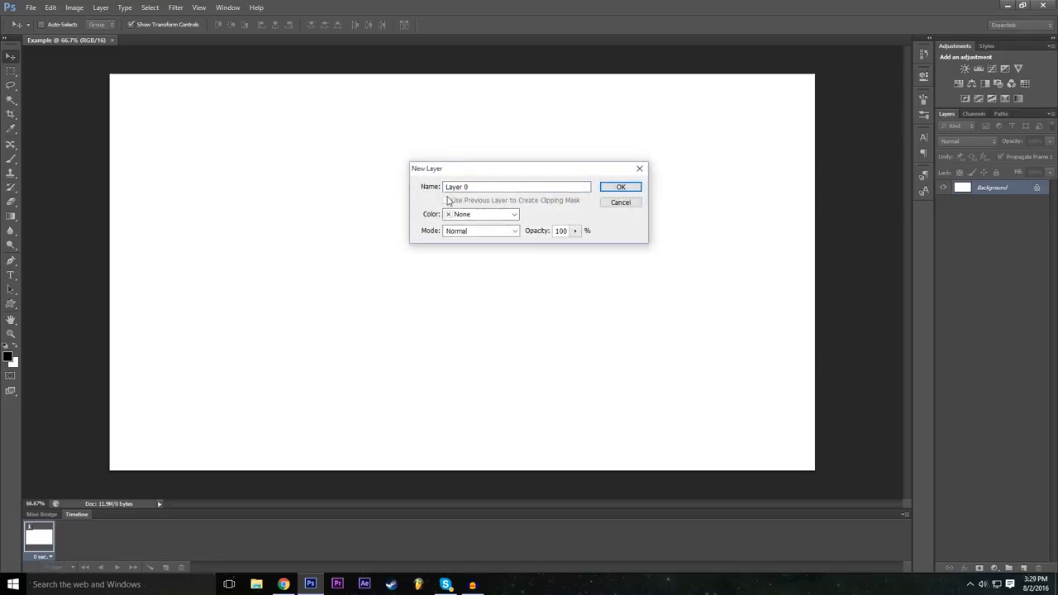
{"action": "left_click", "coordinate": [509, 184]}
{"action": "type", "text": "Background"}
- Try Orange as the layer's colour label
{"action": "left_click", "coordinate": [510, 214]}
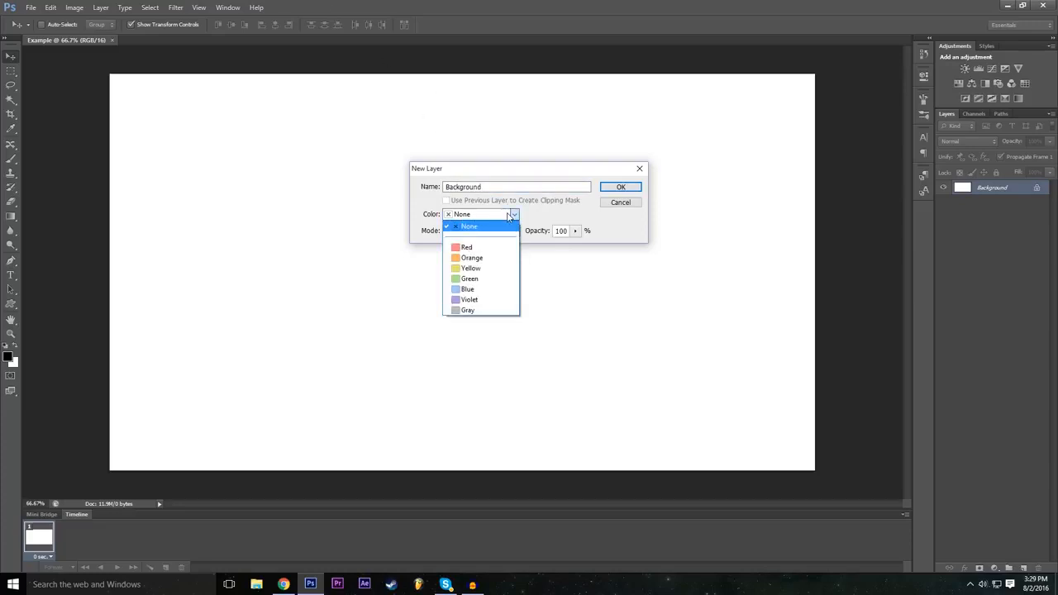
{"action": "left_click", "coordinate": [510, 215]}
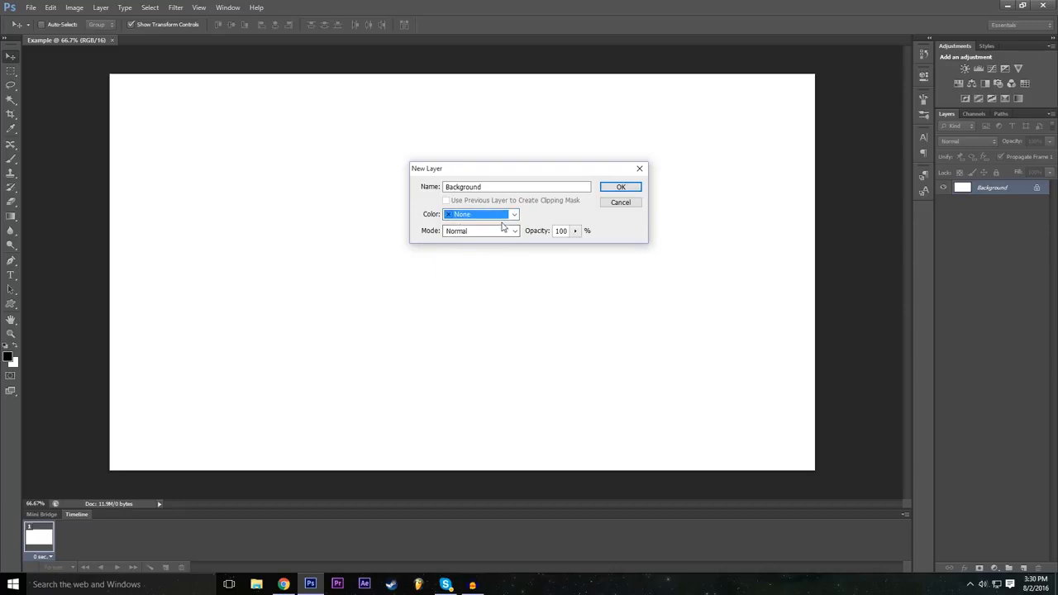
{"action": "left_click", "coordinate": [469, 216]}
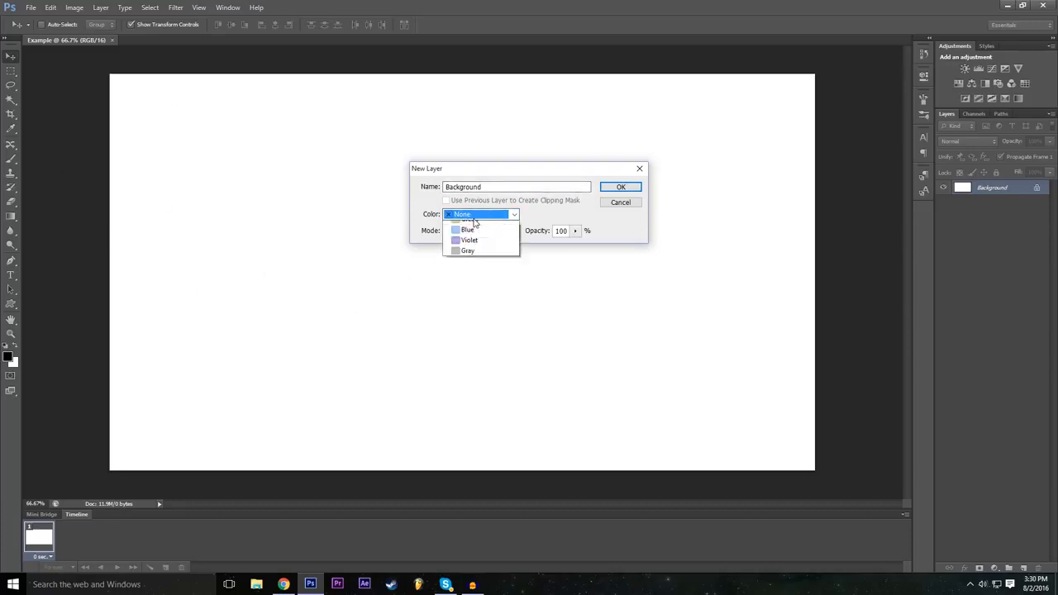
{"action": "left_click", "coordinate": [472, 258]}
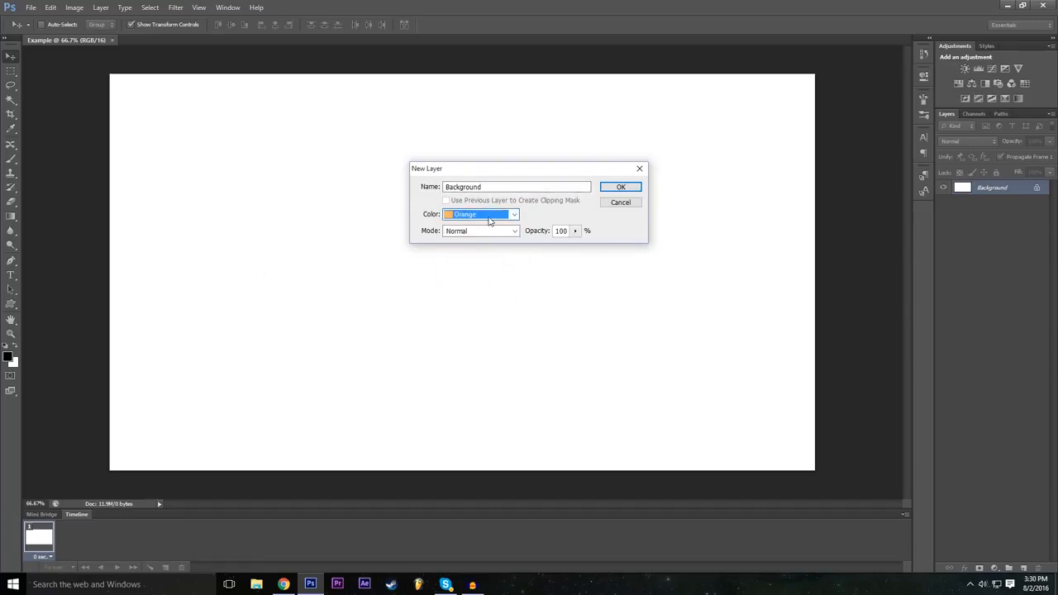
{"action": "left_click", "coordinate": [489, 217]}
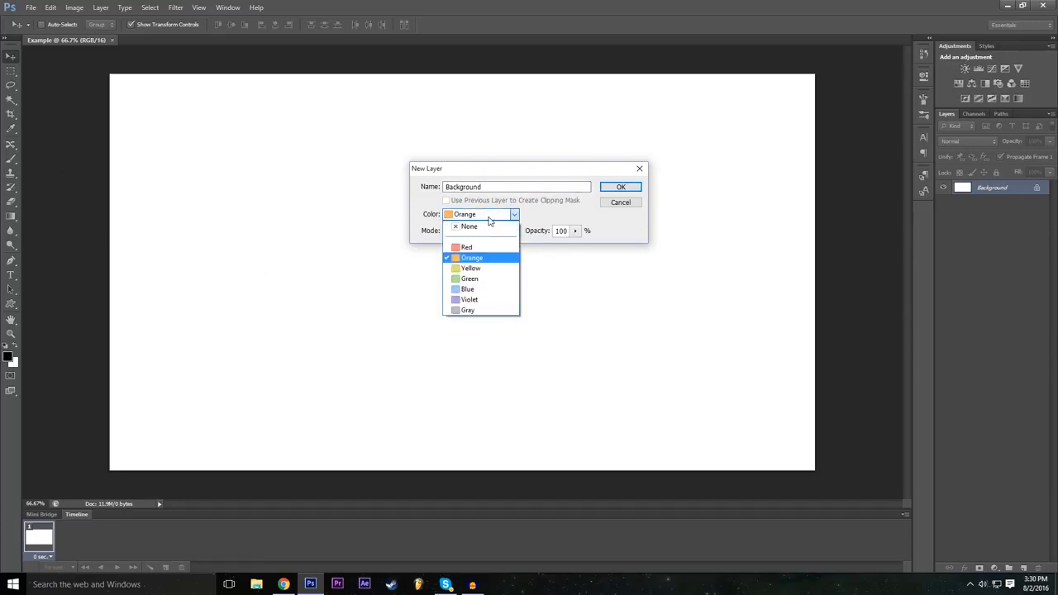
{"action": "left_click", "coordinate": [482, 260]}
- Set the layer's colour label to Red and complete the conversion to an unlocked layer
{"action": "left_click", "coordinate": [489, 217]}
{"action": "left_click", "coordinate": [471, 247]}
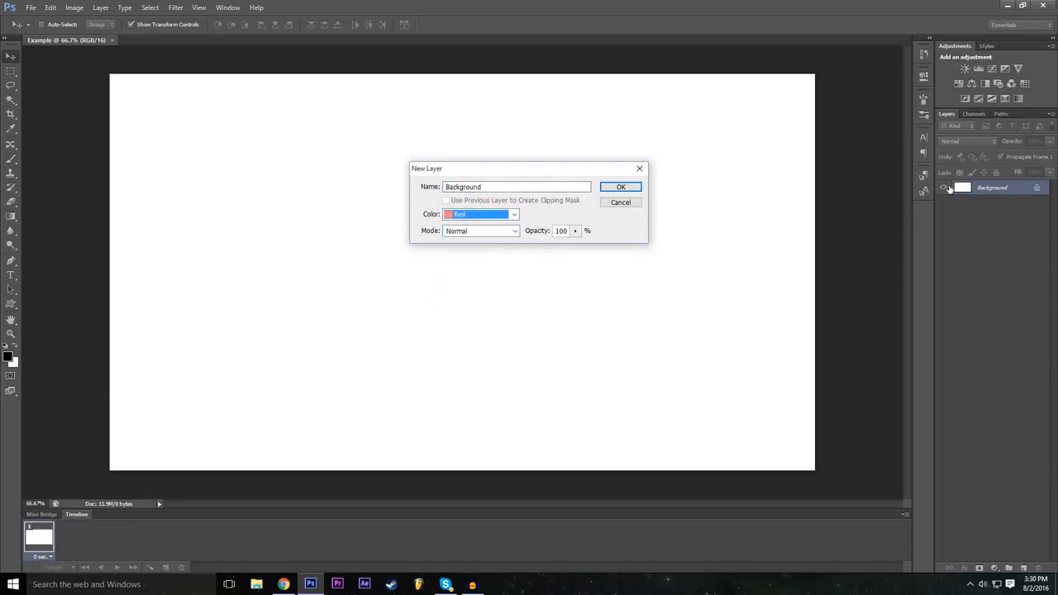
{"action": "left_click", "coordinate": [481, 215]}
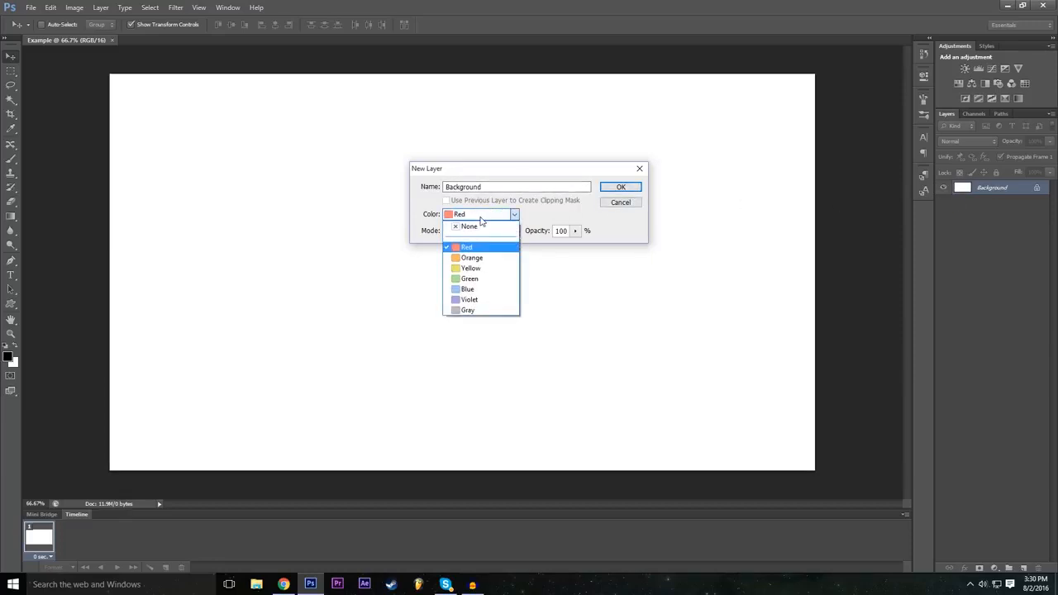
{"action": "left_click", "coordinate": [508, 216]}
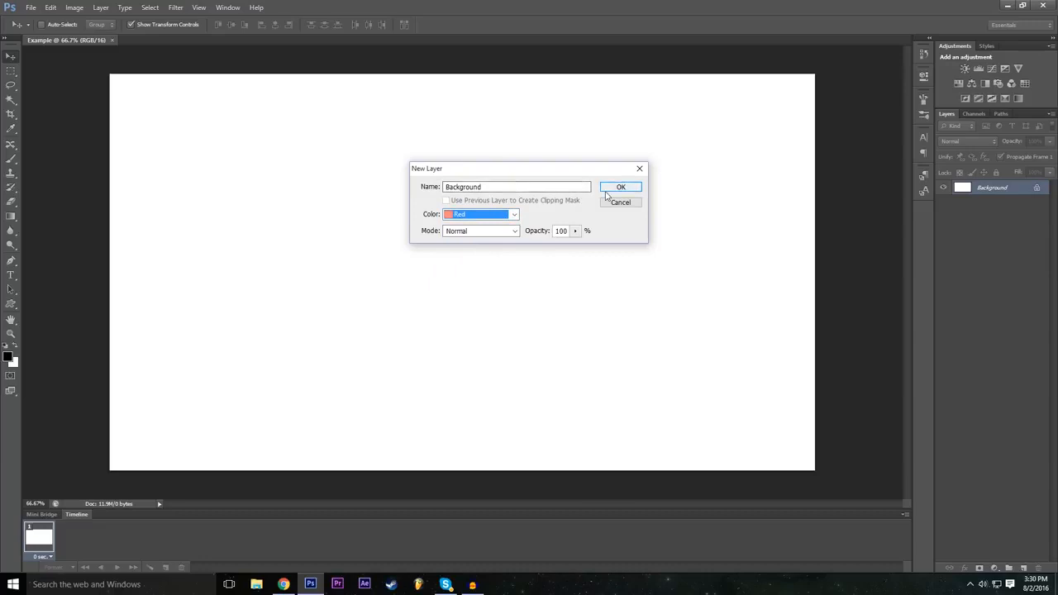
{"action": "left_click", "coordinate": [621, 187]}
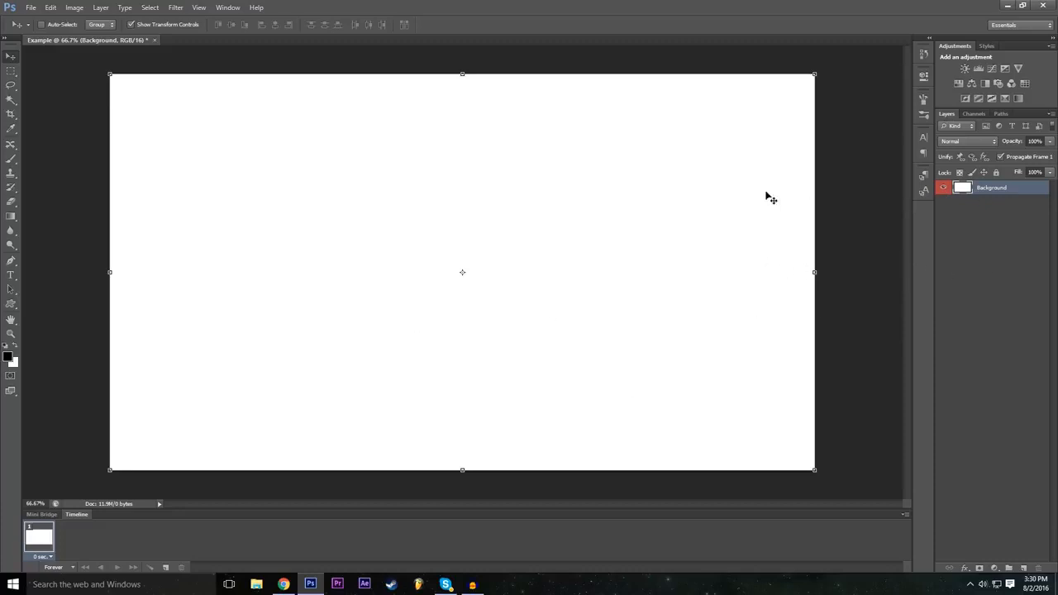
- Select the Background layer and shift it around the canvas with the Move tool, down-left and then up-right
{"action": "left_click", "coordinate": [9, 58]}
{"action": "left_click", "coordinate": [969, 236]}
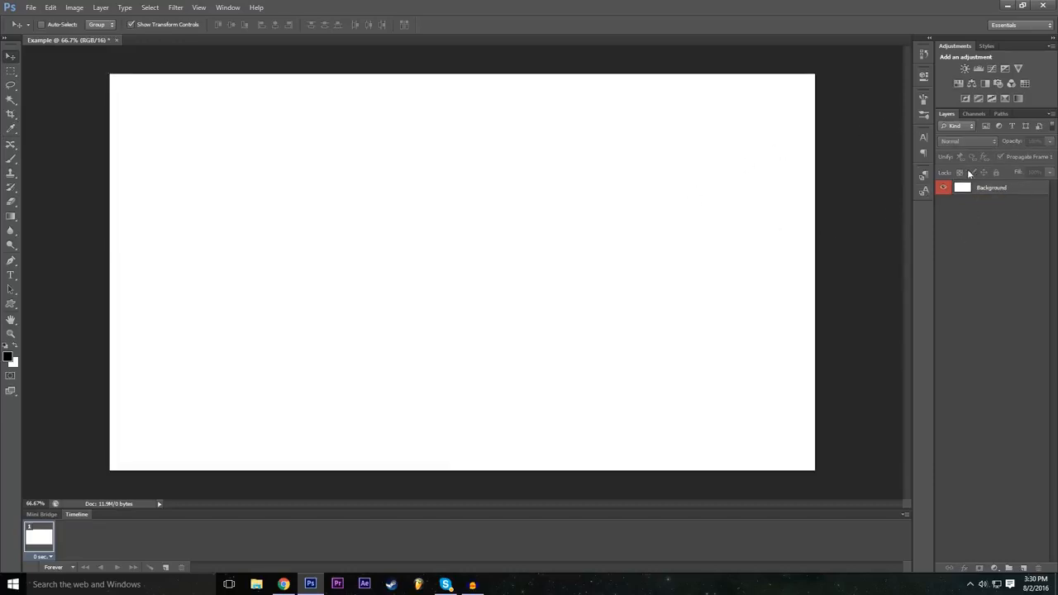
{"action": "left_click", "coordinate": [995, 191]}
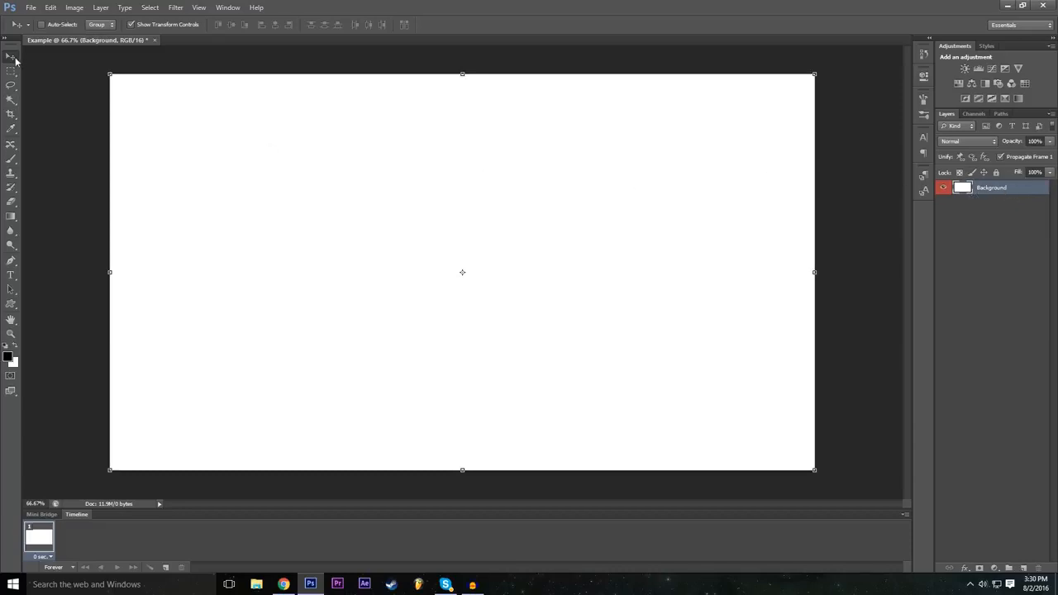
{"action": "left_click_drag", "start_coordinate": [299, 167], "coordinate": [248, 272]}
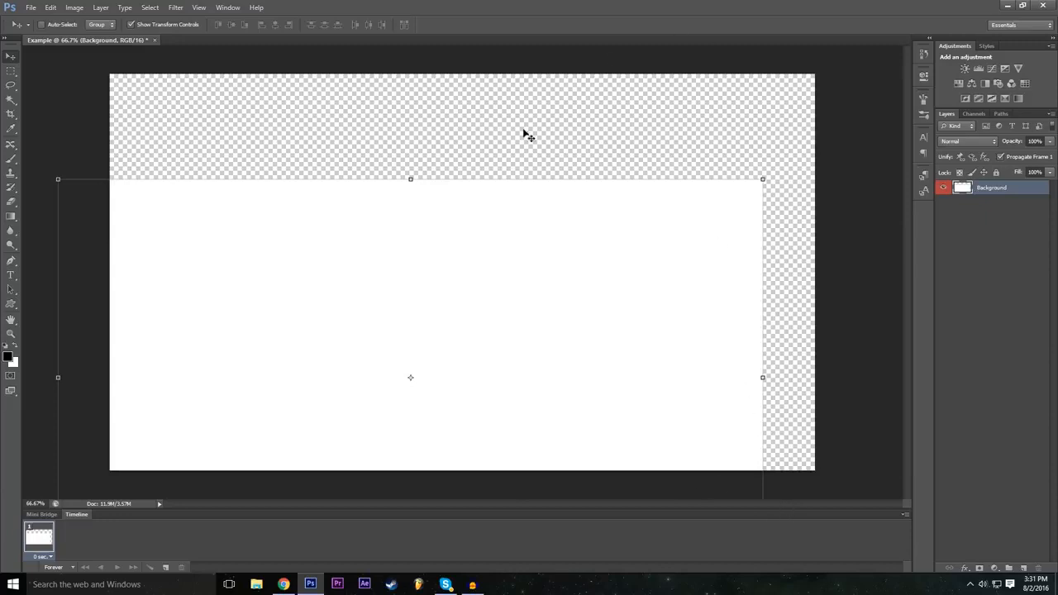
{"action": "left_click_drag", "start_coordinate": [566, 321], "coordinate": [666, 235]}
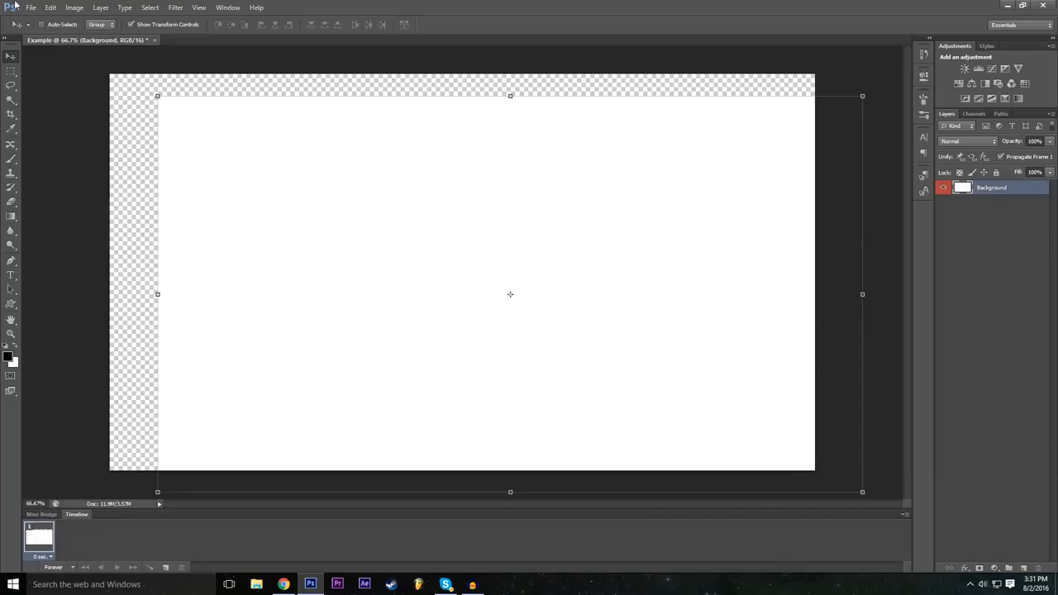
- Undo the layer's moves and its unlocking, and try to move the locked Background layer
{"action": "left_click", "coordinate": [51, 8]}
{"action": "left_click", "coordinate": [56, 19]}
{"action": "left_click", "coordinate": [51, 8]}
{"action": "left_click", "coordinate": [50, 8]}
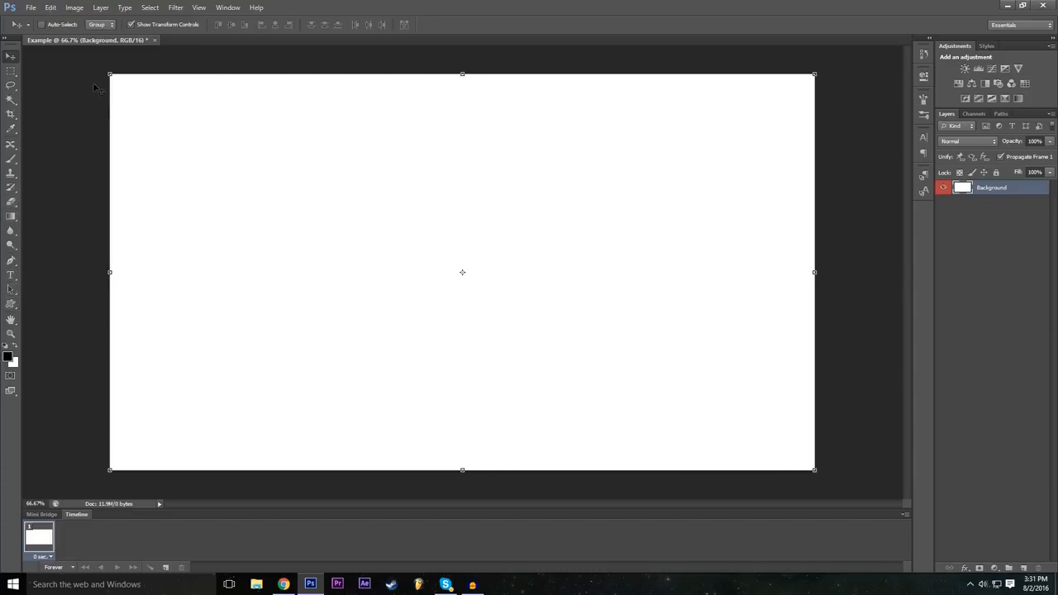
{"action": "key", "text": "Escape"}
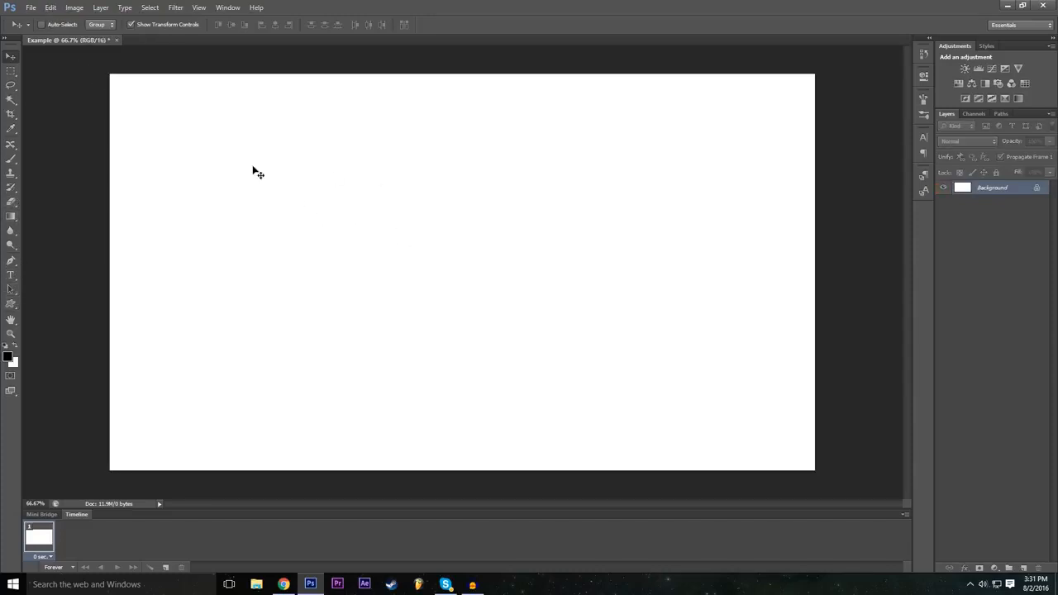
{"action": "left_click_drag", "start_coordinate": [289, 207], "coordinate": [293, 223]}
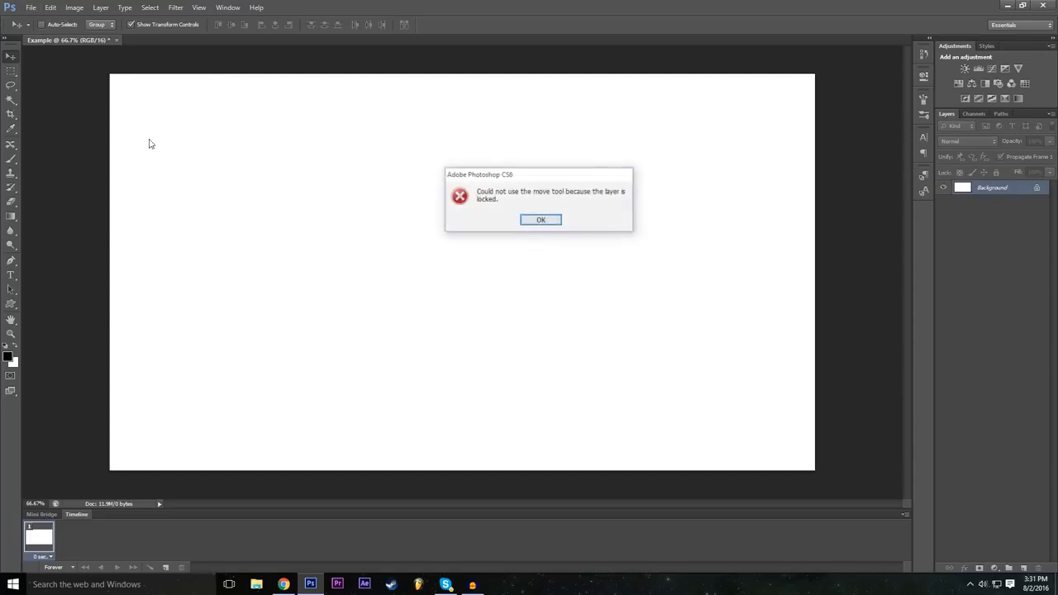
- Step backward and forward through the history to restore the unlocked, red-labelled Background layer
{"action": "left_click", "coordinate": [546, 219]}
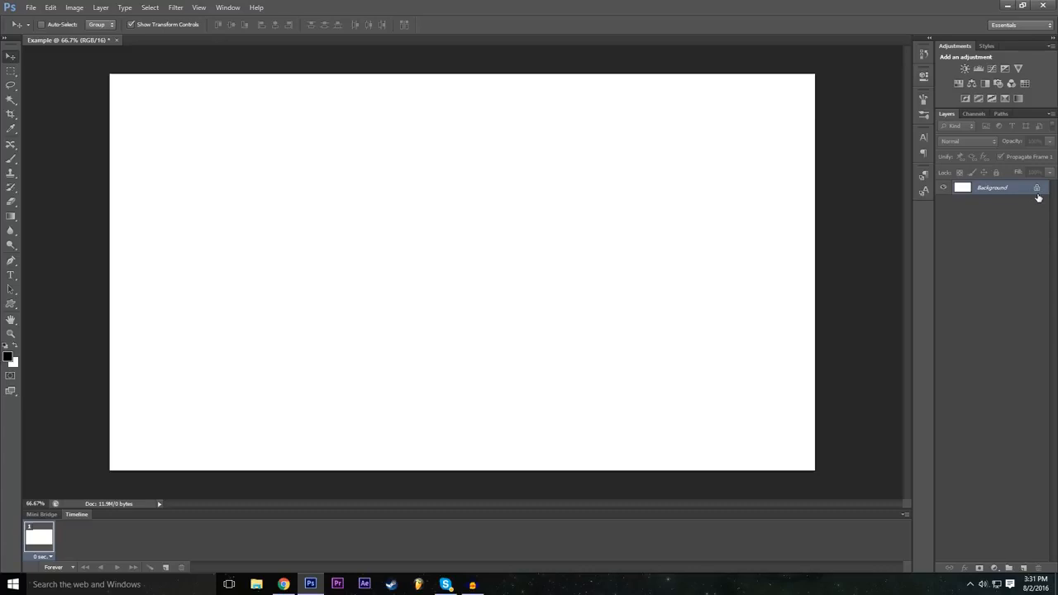
{"action": "left_click", "coordinate": [30, 8]}
{"action": "mouse_move", "coordinate": [50, 7]}
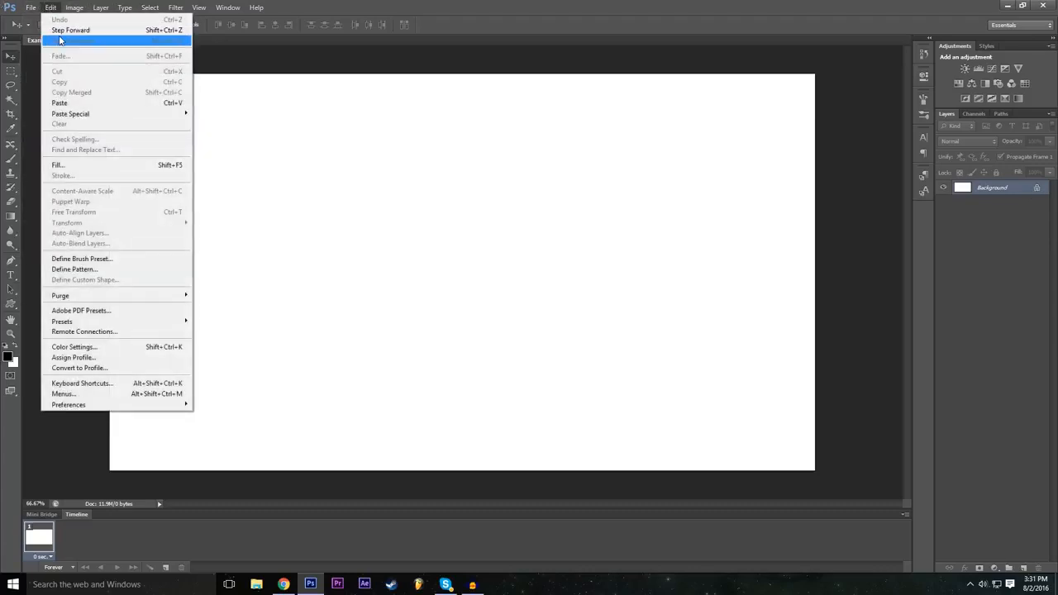
{"action": "left_click", "coordinate": [59, 39]}
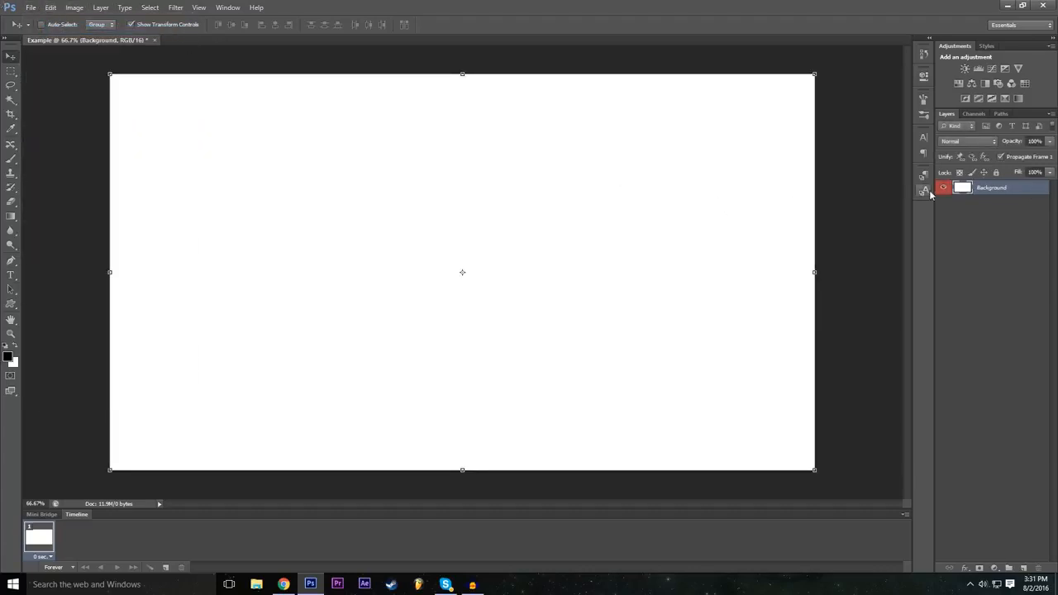
{"action": "key", "text": "alt+ctrl+z"}
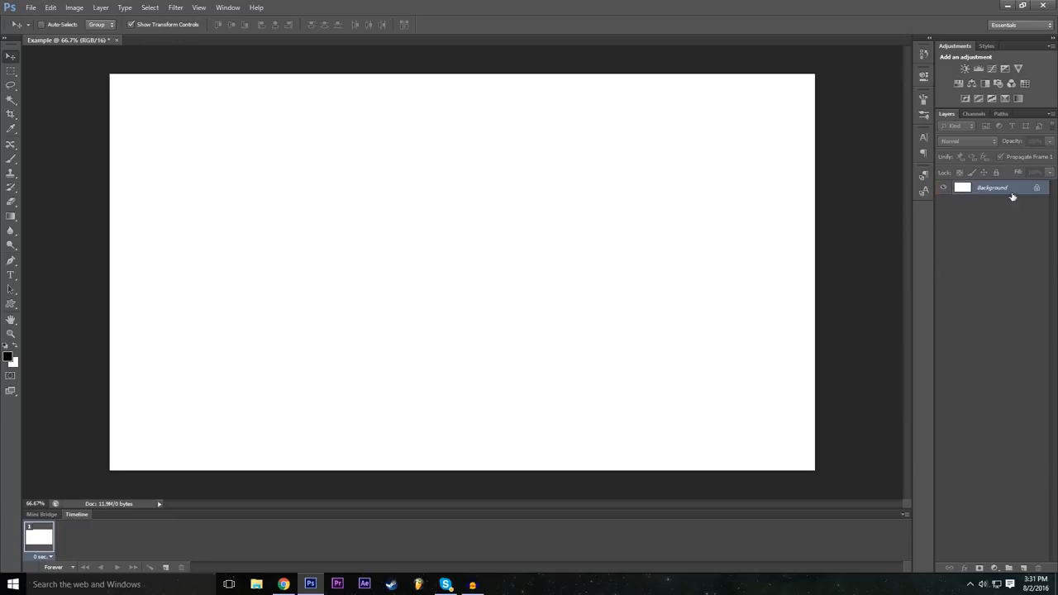
{"action": "left_click", "coordinate": [50, 8]}
{"action": "left_click", "coordinate": [58, 31]}
{"action": "left_click", "coordinate": [54, 7]}
{"action": "left_click", "coordinate": [53, 6]}
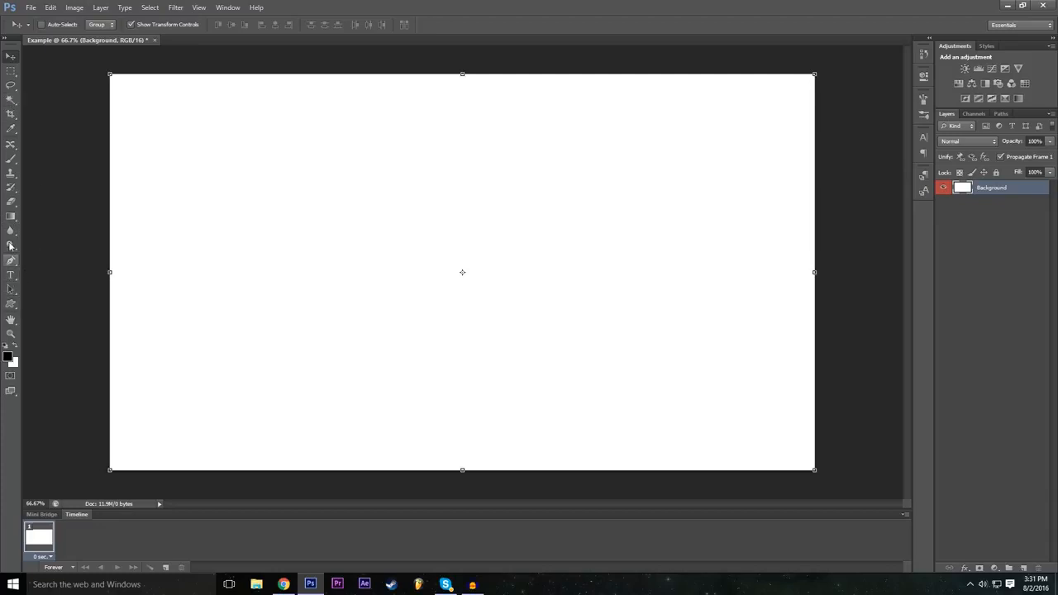
- Paint two loose black scribbles across the Background layer with the Brush tool
{"action": "left_click", "coordinate": [10, 159]}
{"action": "mouse_move", "coordinate": [250, 226]}
{"action": "left_mouse_down"}
{"action": "mouse_move", "coordinate": [329, 206]}
{"action": "mouse_move", "coordinate": [443, 237]}
{"action": "mouse_move", "coordinate": [568, 247]}
{"action": "mouse_move", "coordinate": [634, 228]}
{"action": "left_mouse_up"}
{"action": "mouse_move", "coordinate": [582, 163]}
{"action": "left_mouse_down"}
{"action": "mouse_move", "coordinate": [814, 347]}
{"action": "mouse_move", "coordinate": [283, 388]}
{"action": "left_mouse_up"}
- Undo and redo the last brush stroke several times
{"action": "key", "text": "ctrl+z"}
{"action": "key", "text": "ctrl+z"}
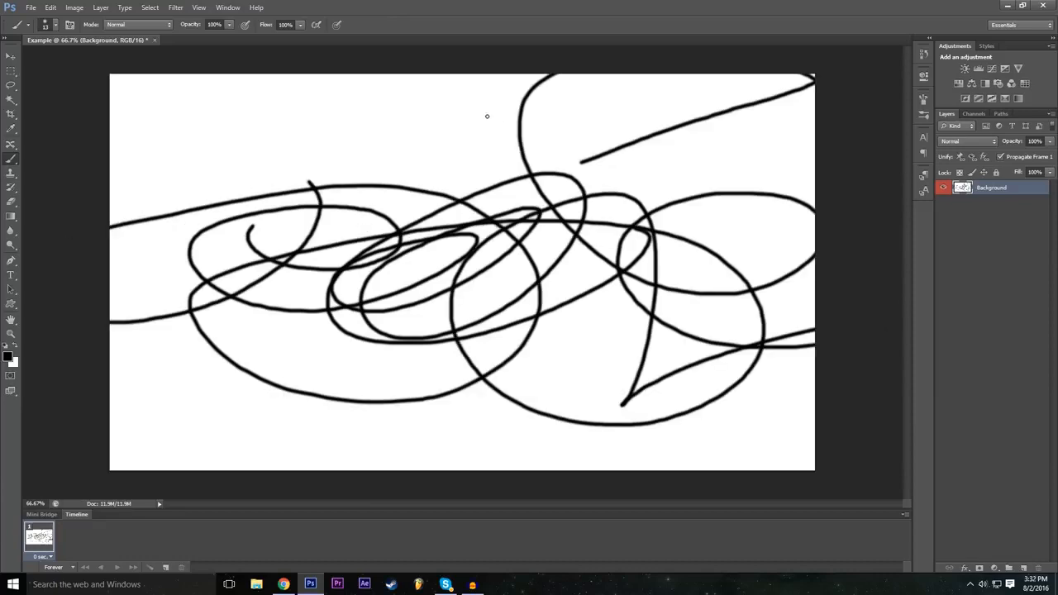
{"action": "key", "text": "ctrl+z"}
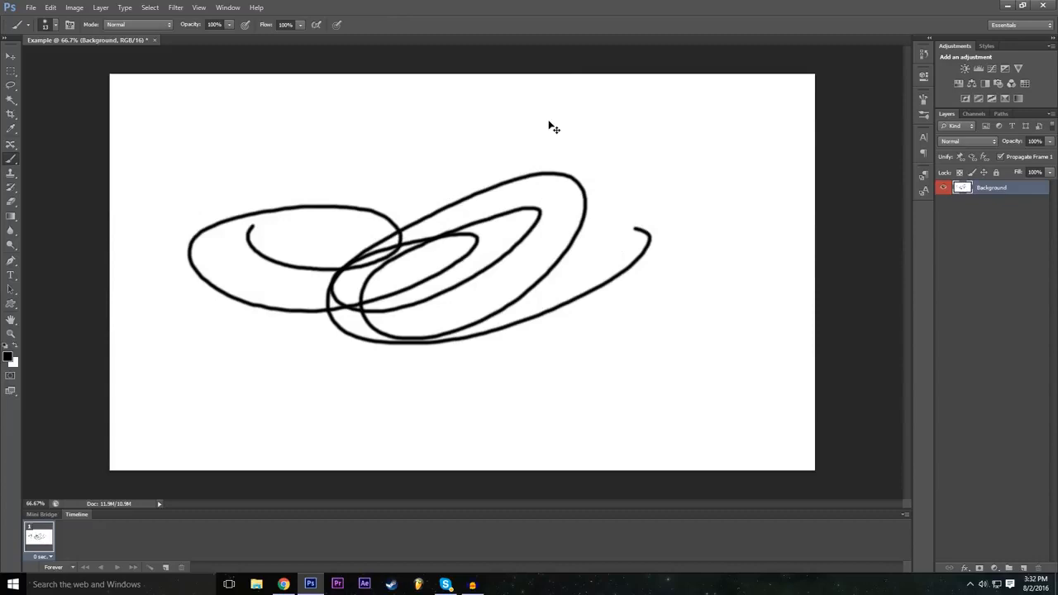
{"action": "key", "text": "ctrl+z"}
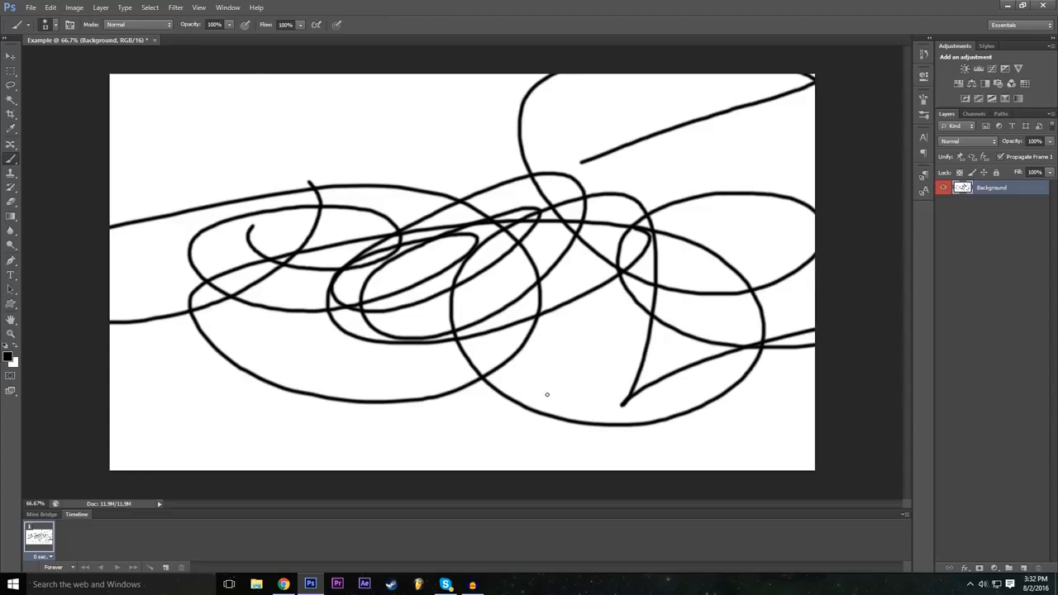
- Step backward through the history until both brush strokes are removed from the canvas
{"action": "key", "text": "ctrl+alt+z"}
{"action": "key", "text": "ctrl+alt+z"}
{"action": "key", "text": "ctrl+alt+z"}
{"action": "left_click", "coordinate": [53, 9]}
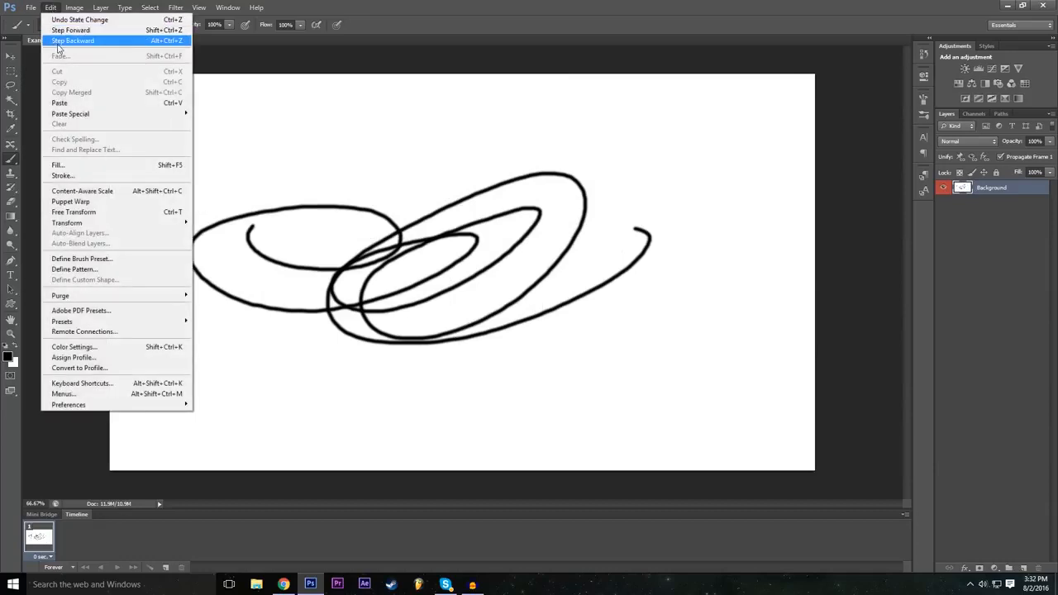
{"action": "left_click", "coordinate": [57, 42]}
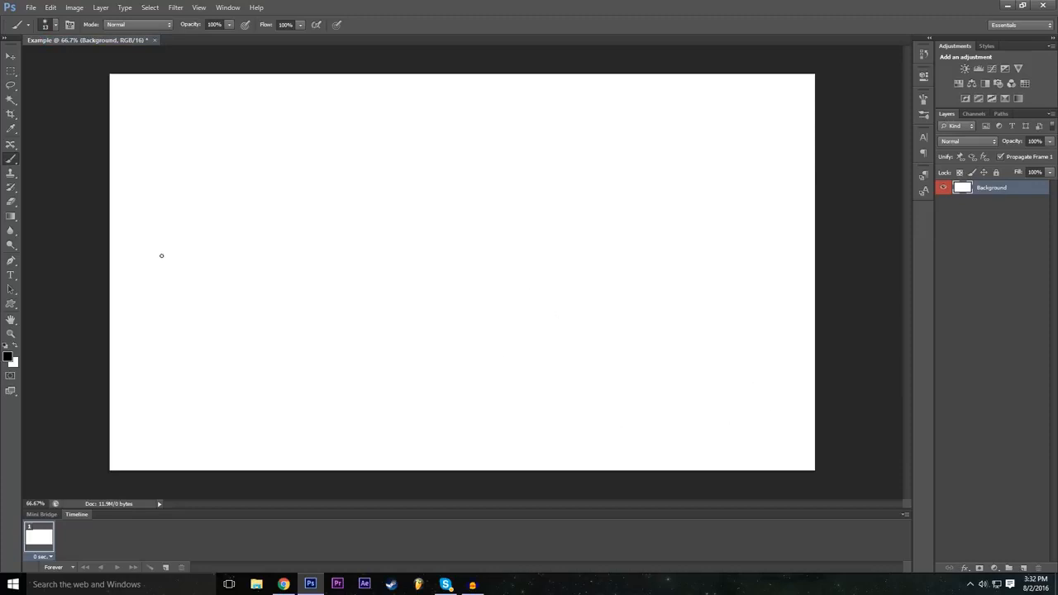
- Deselect all layers and try to move the canvas content with the Move tool
{"action": "left_click", "coordinate": [11, 56]}
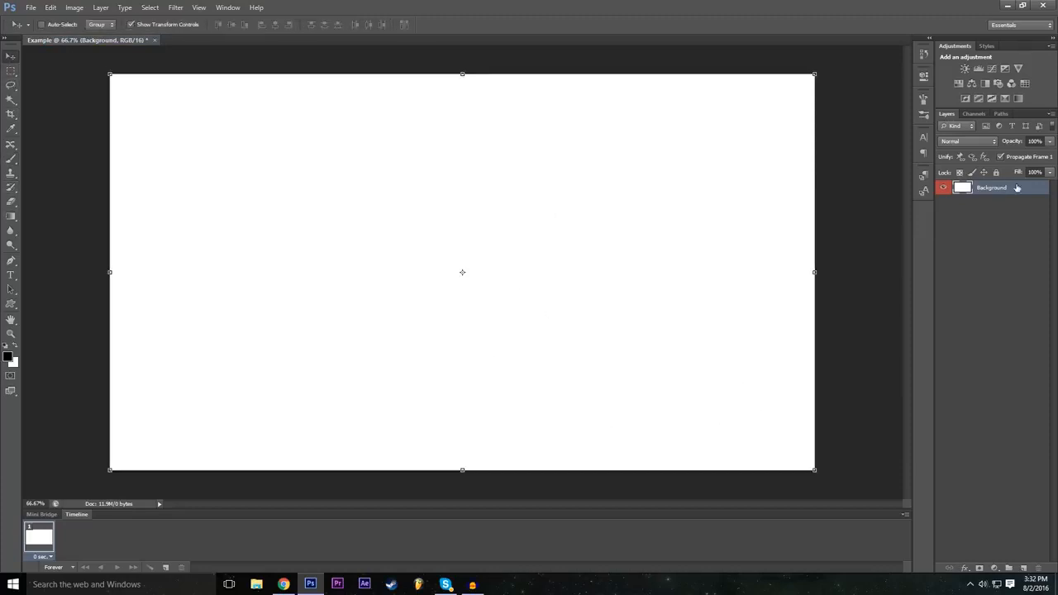
{"action": "left_click", "coordinate": [1007, 223]}
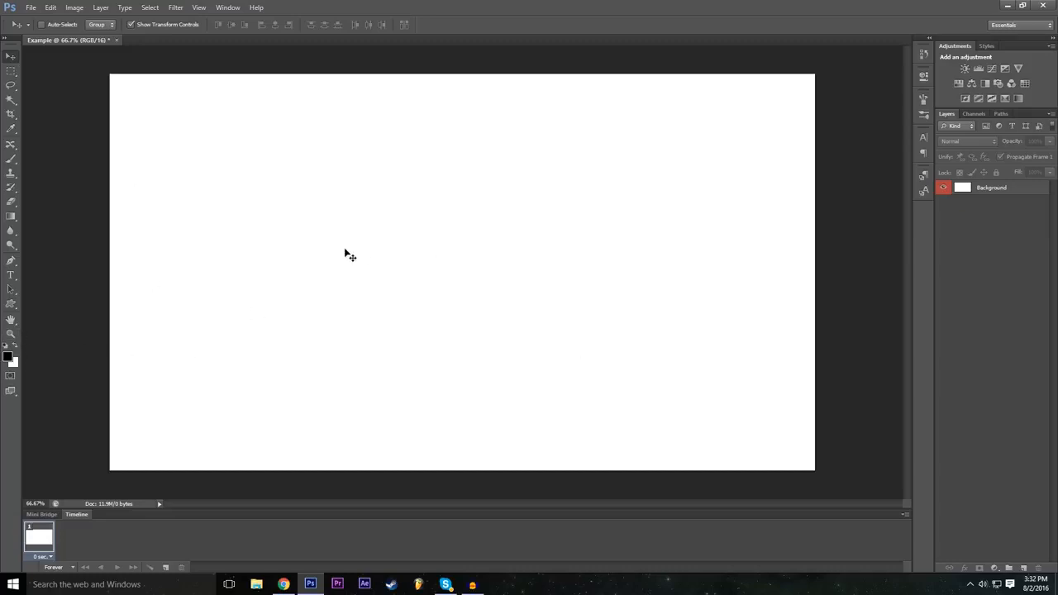
{"action": "left_click", "coordinate": [401, 389]}
{"action": "left_click", "coordinate": [531, 221]}
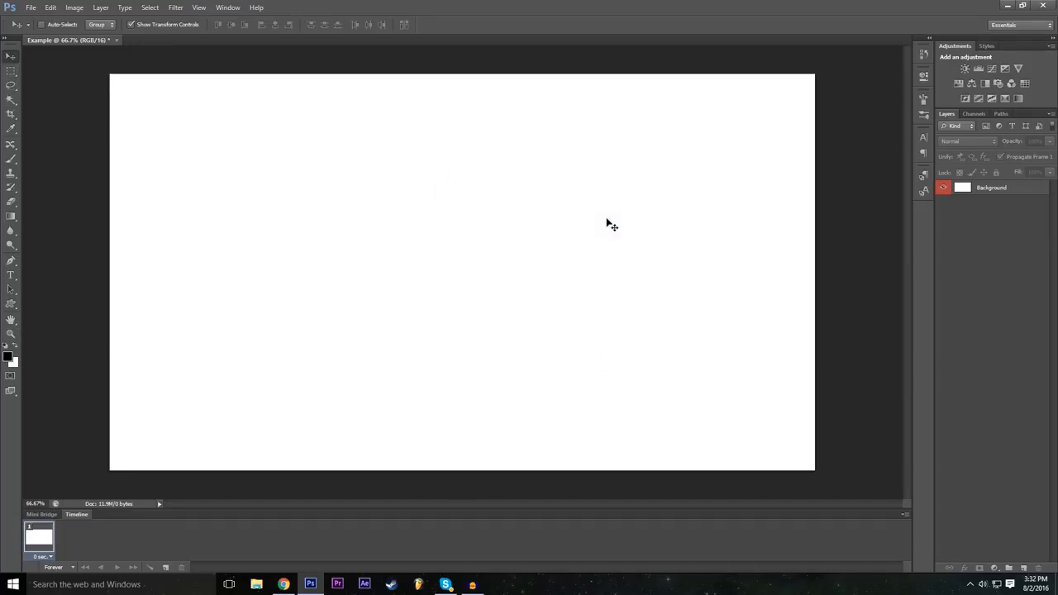
{"action": "left_click", "coordinate": [718, 239]}
{"action": "left_click", "coordinate": [538, 220]}
- Shift the Background layer slightly down and right with the Move tool, and undo the move
{"action": "left_click", "coordinate": [988, 188]}
{"action": "mouse_move", "coordinate": [488, 245]}
{"action": "left_mouse_down"}
{"action": "mouse_move", "coordinate": [562, 295]}
{"action": "mouse_move", "coordinate": [521, 248]}
{"action": "mouse_move", "coordinate": [493, 252]}
{"action": "left_mouse_up"}
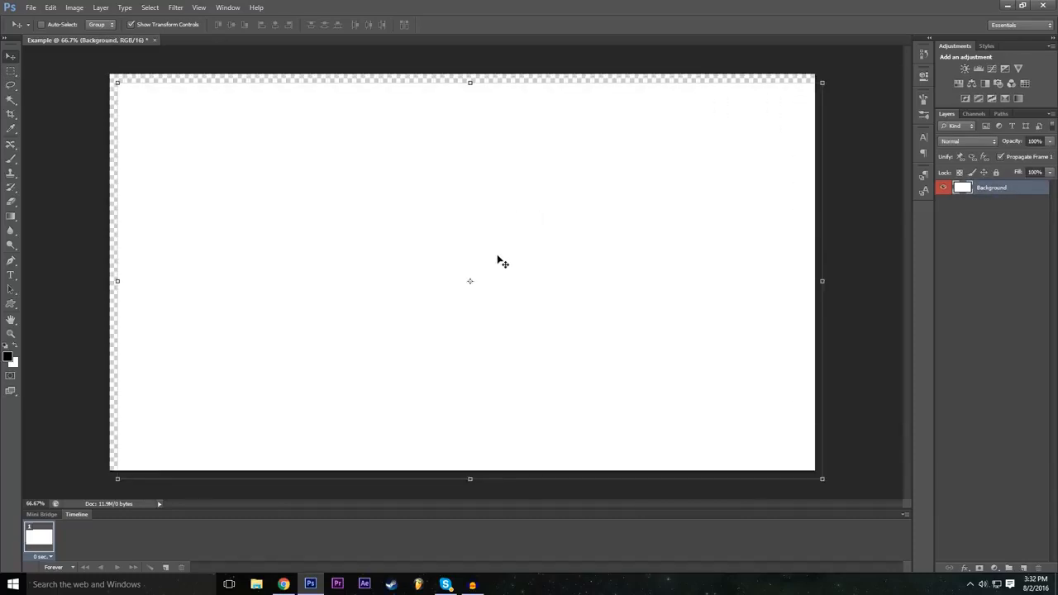
{"action": "left_click", "coordinate": [50, 8]}
{"action": "left_click", "coordinate": [74, 40]}
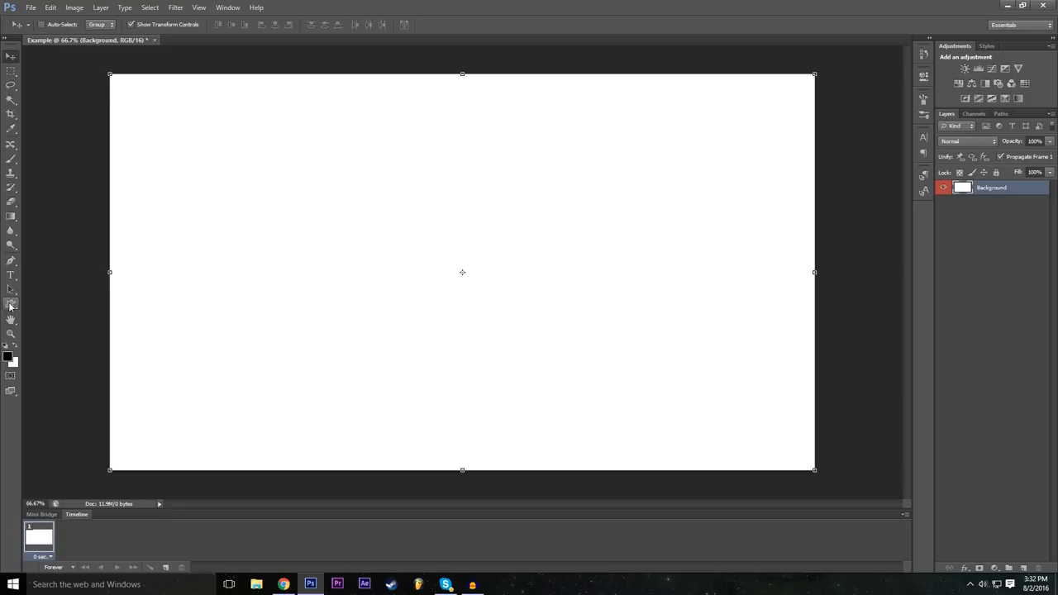
- Draw a white rectangle of about 665 x 365 px in the upper-left part of the canvas with the Rectangle tool
{"action": "left_click", "coordinate": [11, 306]}
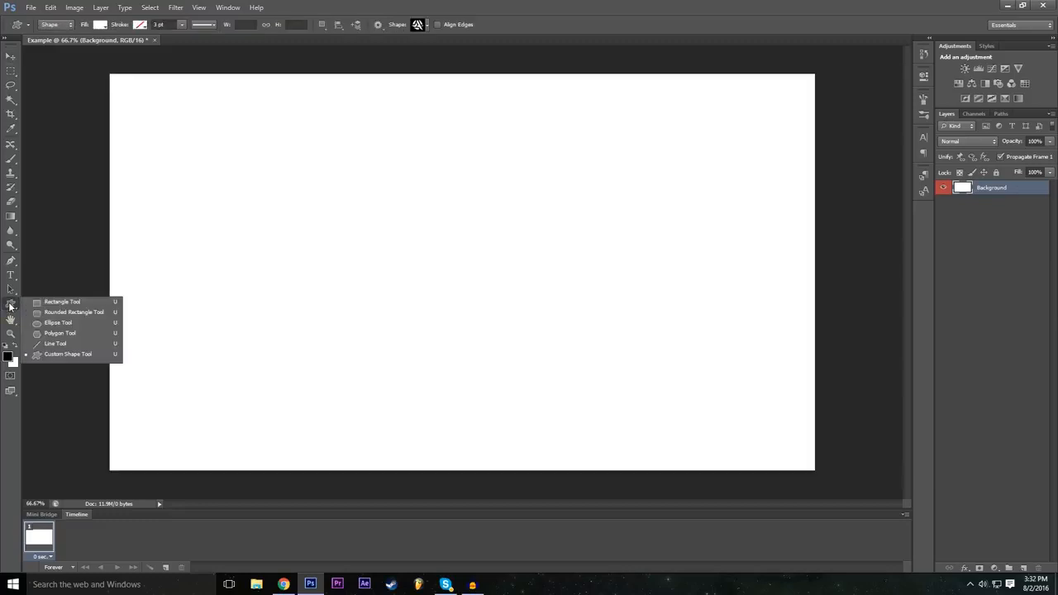
{"action": "left_click", "coordinate": [63, 301]}
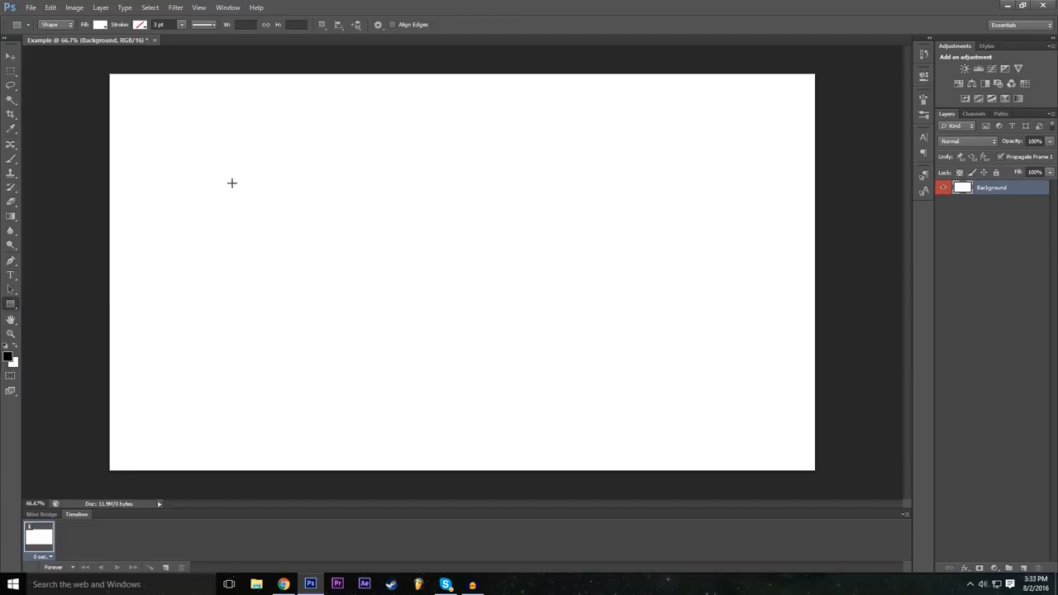
{"action": "left_click_drag", "start_coordinate": [194, 161], "coordinate": [437, 295]}
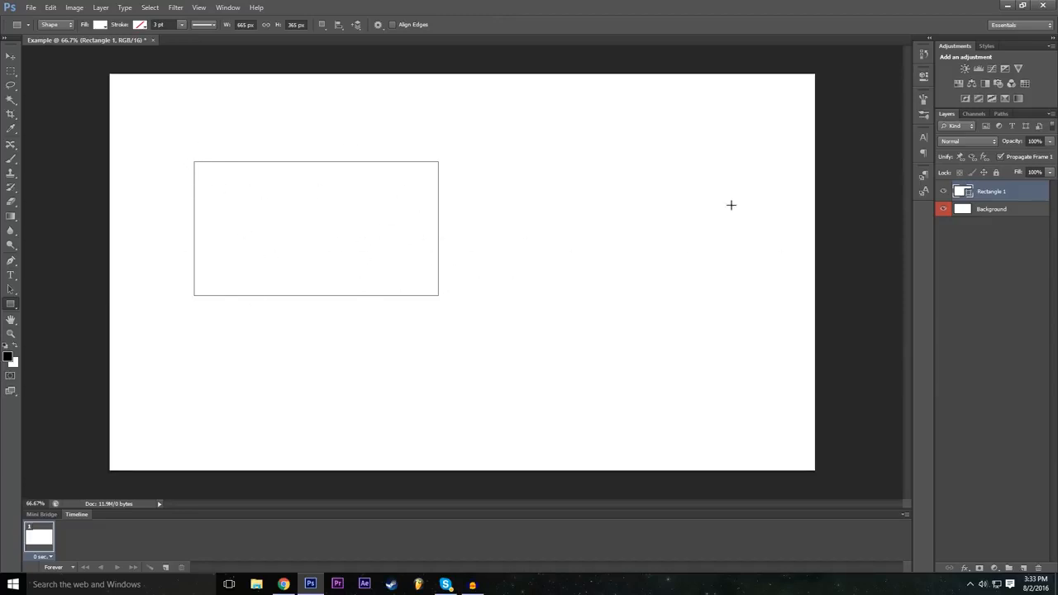
- Select the Rectangle 1 layer and try grey and black fill colours on it
{"action": "left_click", "coordinate": [992, 211]}
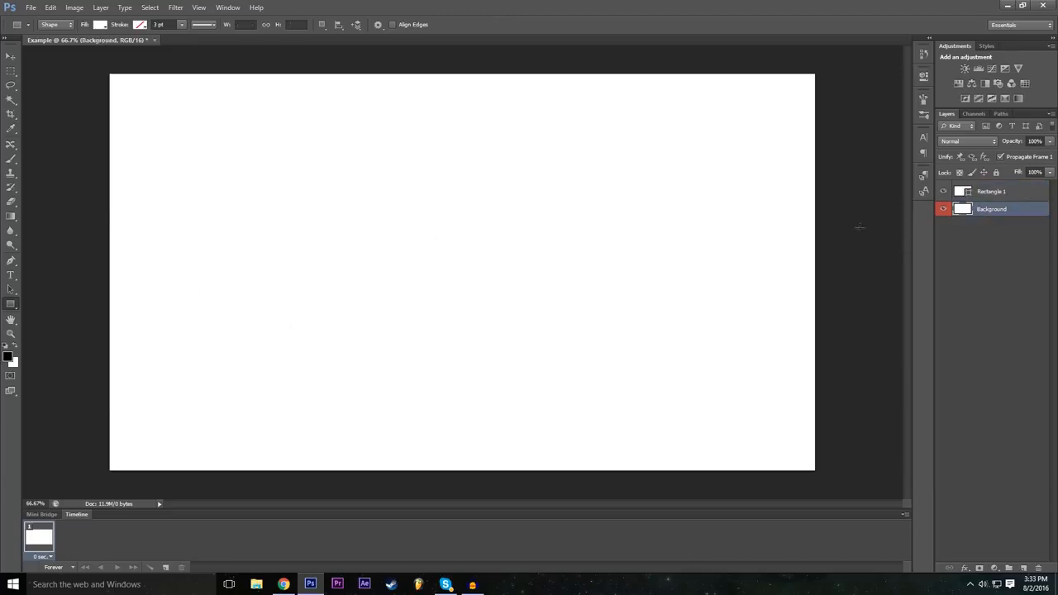
{"action": "left_click", "coordinate": [1001, 195]}
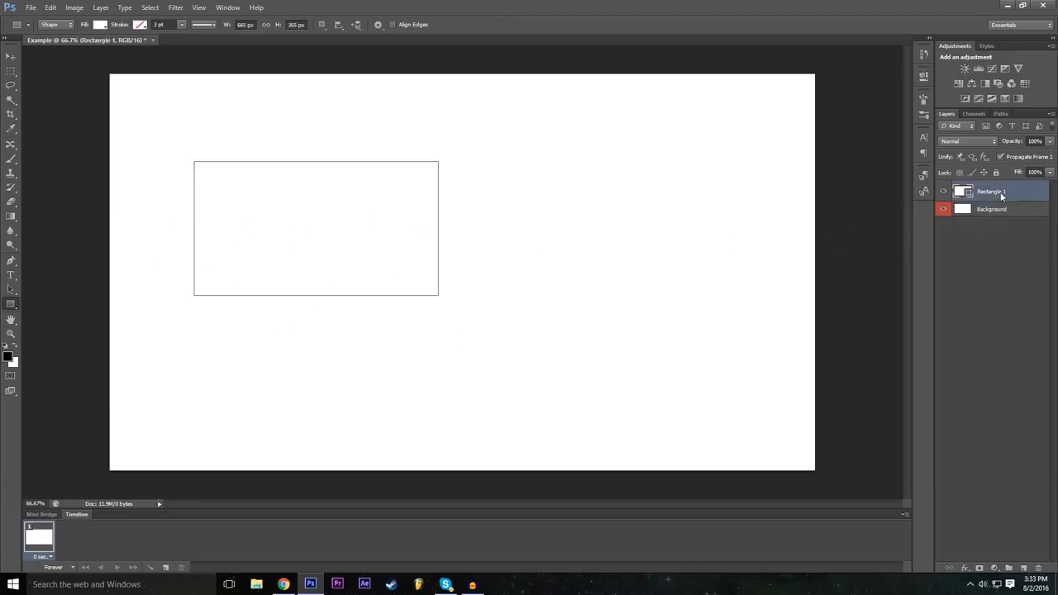
{"action": "left_click", "coordinate": [104, 26]}
{"action": "left_click", "coordinate": [94, 88]}
{"action": "left_click", "coordinate": [128, 89]}
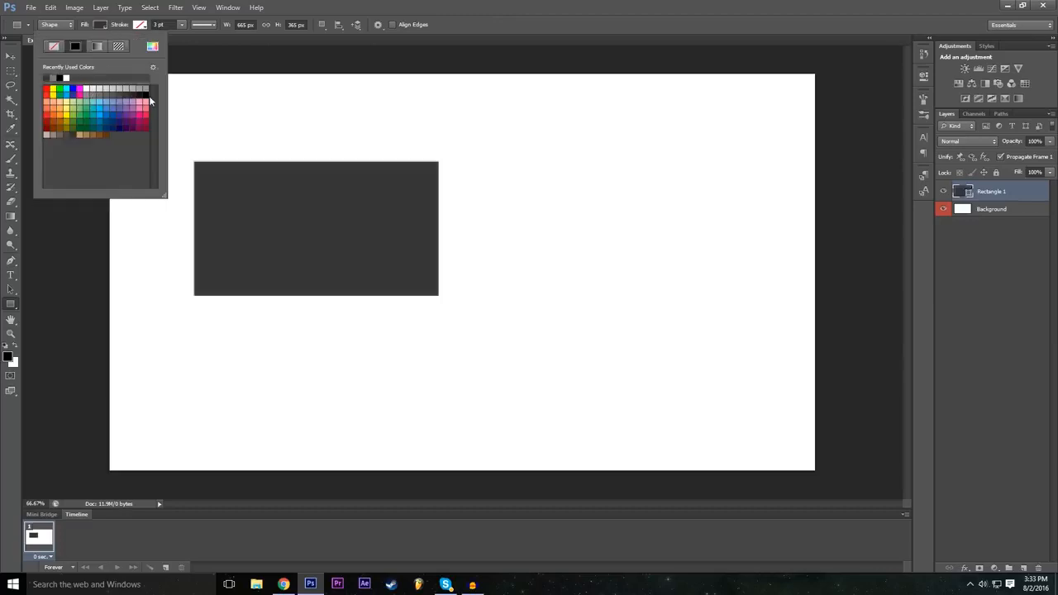
{"action": "left_click", "coordinate": [146, 93]}
{"action": "left_click", "coordinate": [128, 93]}
- Try red shades as the rectangle's fill and settle on a very dark grey
{"action": "left_click", "coordinate": [47, 117]}
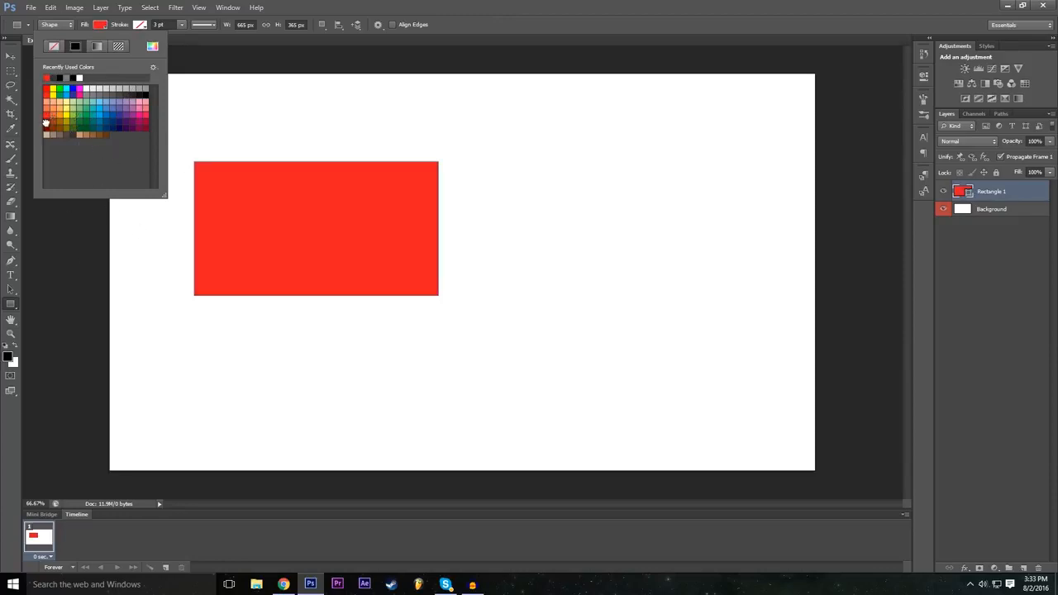
{"action": "left_click", "coordinate": [47, 123]}
{"action": "left_click", "coordinate": [47, 116]}
{"action": "left_click", "coordinate": [131, 94]}
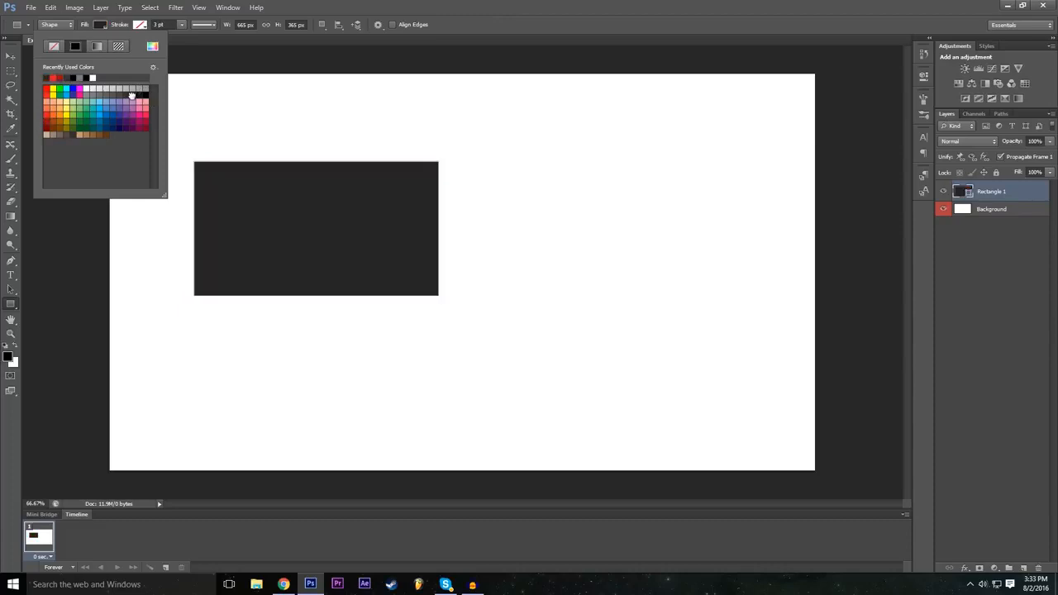
{"action": "left_click", "coordinate": [718, 4]}
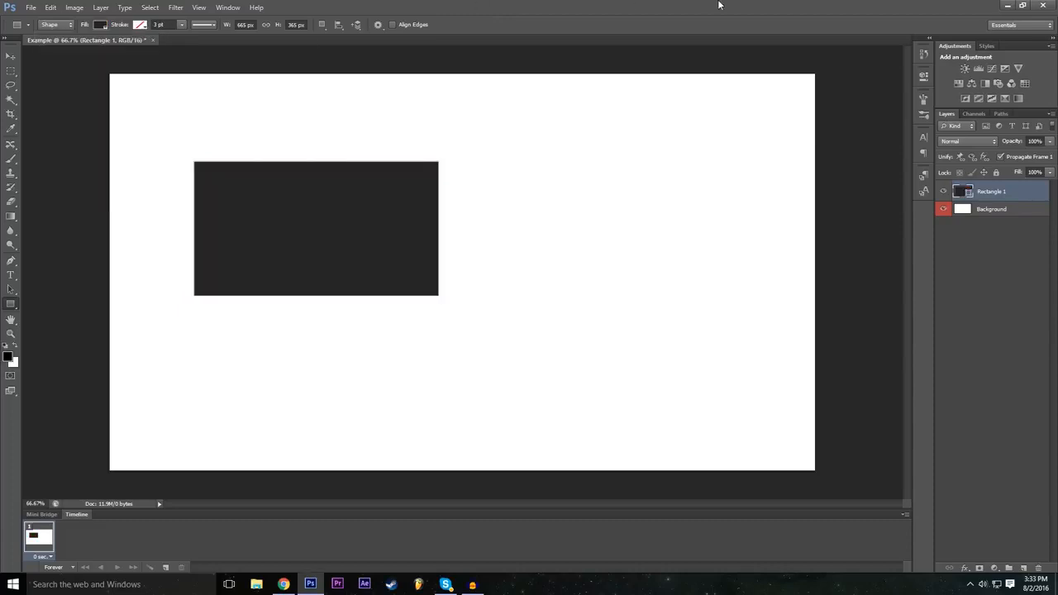
- Reposition the dark rectangle around the canvas with the Move tool, leaving it near the centre
{"action": "left_click", "coordinate": [11, 56]}
{"action": "left_click_drag", "start_coordinate": [345, 224], "coordinate": [452, 257]}
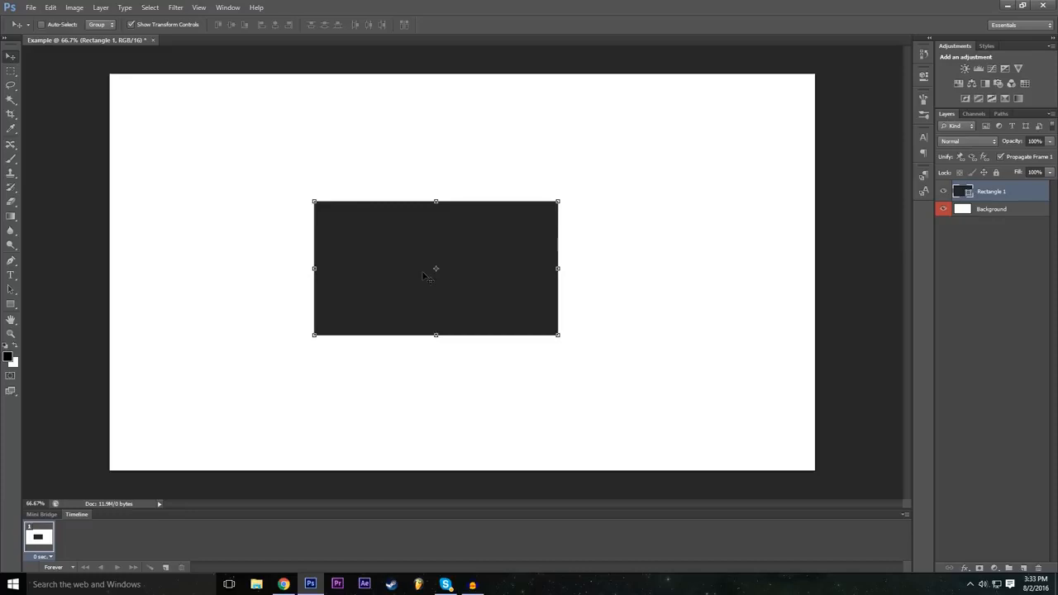
{"action": "left_click_drag", "start_coordinate": [423, 283], "coordinate": [437, 202]}
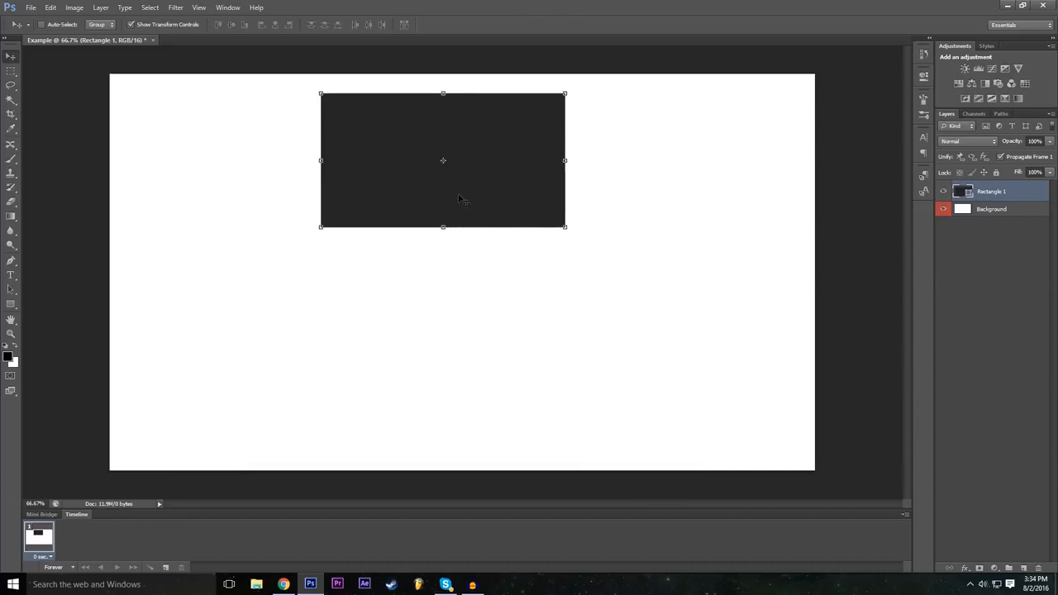
{"action": "left_click_drag", "start_coordinate": [465, 162], "coordinate": [317, 217]}
{"action": "left_click_drag", "start_coordinate": [501, 132], "coordinate": [343, 296]}
{"action": "left_click_drag", "start_coordinate": [406, 269], "coordinate": [442, 296]}
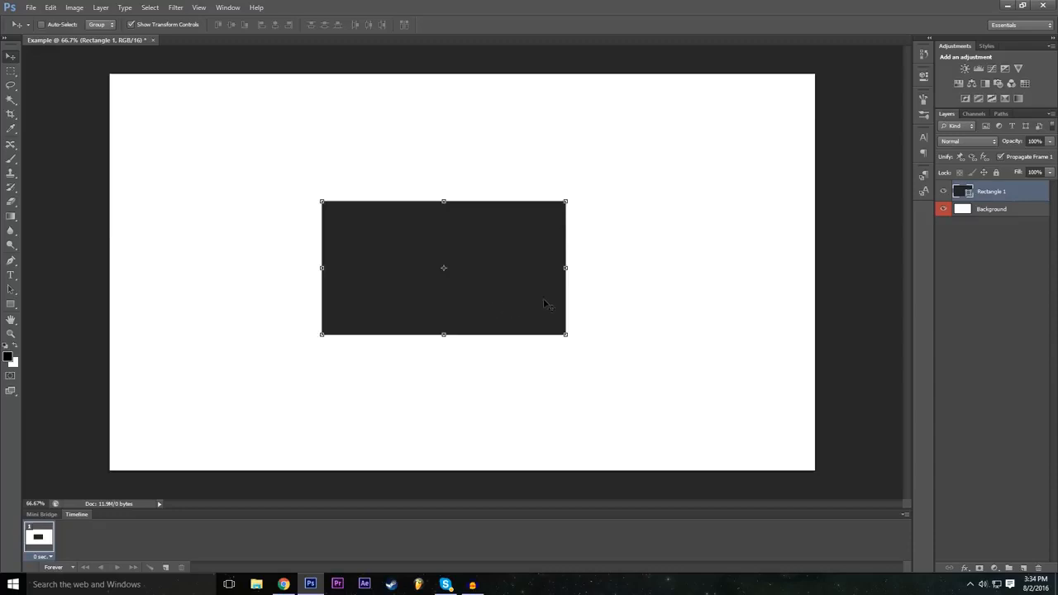
- Start a Free Transform on the rectangle and try several rotation angles in both directions
{"action": "key", "text": "ctrl+t"}
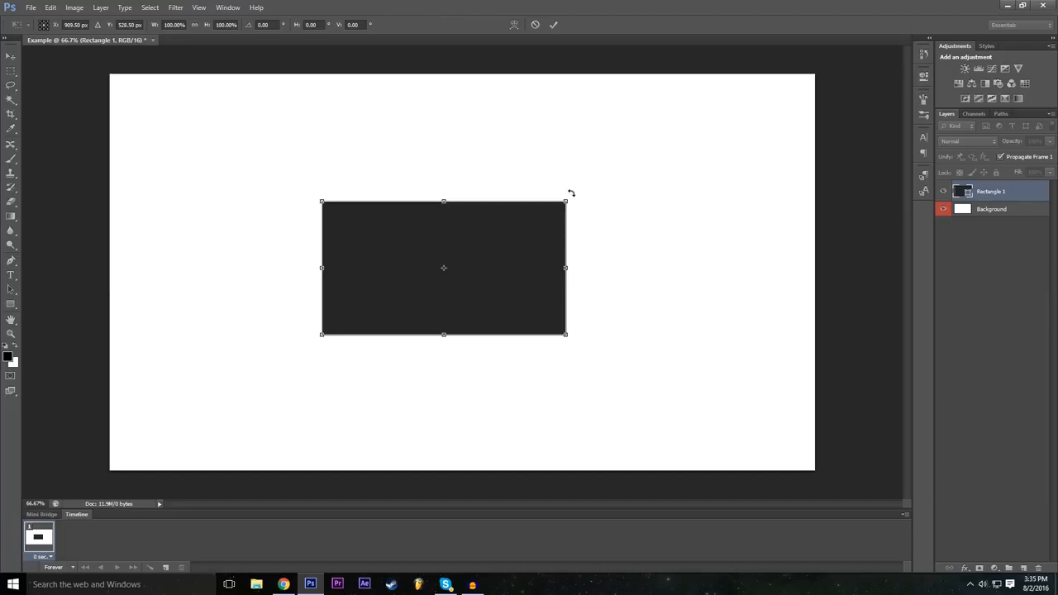
{"action": "left_click_drag", "start_coordinate": [571, 192], "coordinate": [581, 140]}
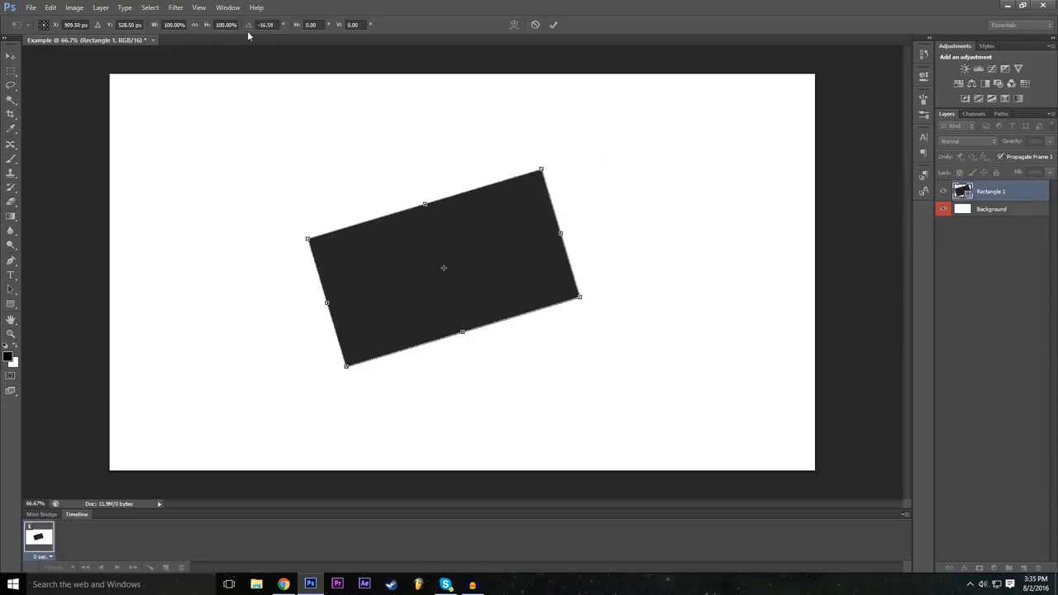
{"action": "left_click_drag", "start_coordinate": [249, 27], "coordinate": [1045, 132]}
{"action": "left_click_drag", "start_coordinate": [249, 29], "coordinate": [356, 85]}
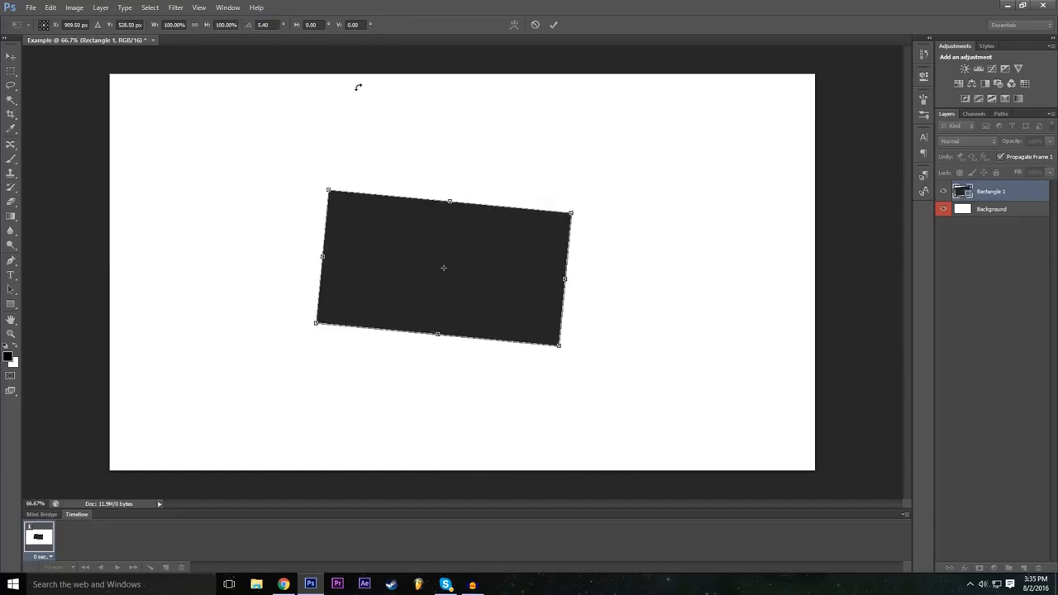
{"action": "left_click_drag", "start_coordinate": [253, 30], "coordinate": [70, 83]}
- Set the rectangle's rotation angle to 0 degrees
{"action": "double_click", "coordinate": [268, 24]}
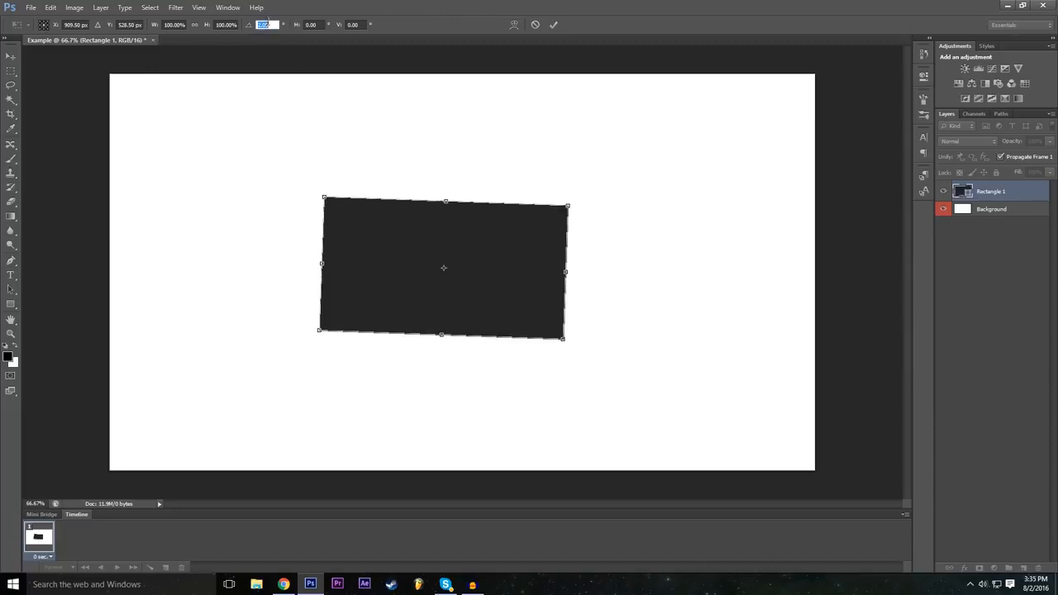
{"action": "type", "text": "0"}
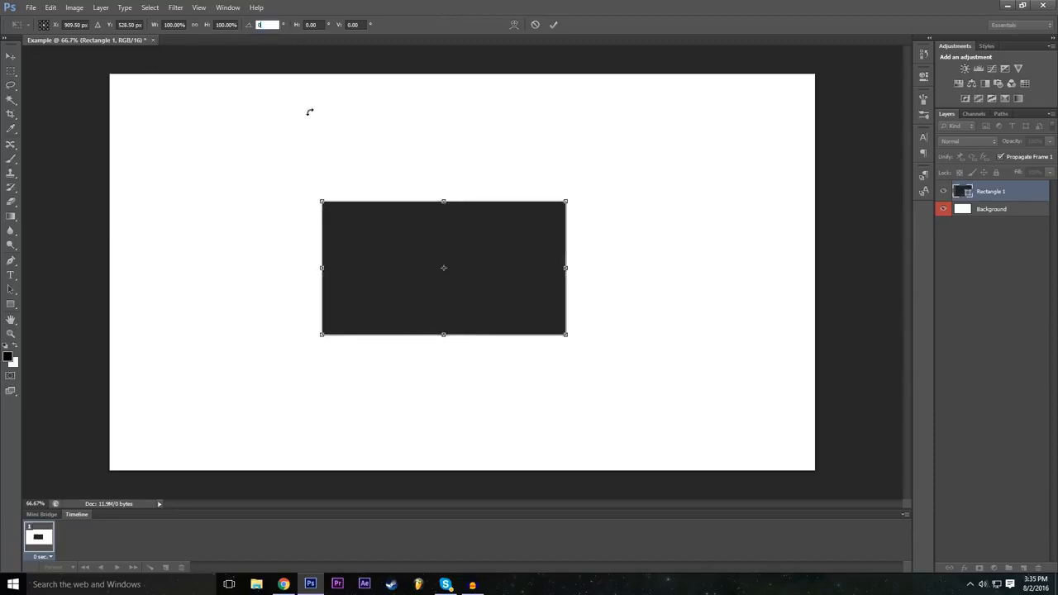
{"action": "key", "text": "Return"}
- Try rotating the rectangle by about 49 degrees and stretching its sides outward, and cancel the transform
{"action": "left_click_drag", "start_coordinate": [576, 188], "coordinate": [588, 312]}
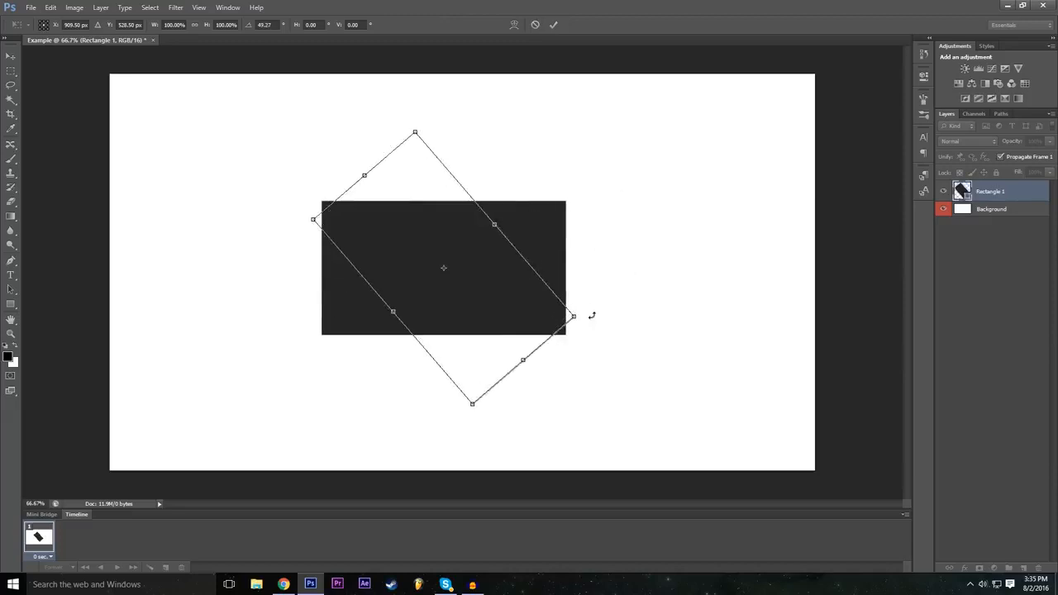
{"action": "left_click_drag", "start_coordinate": [523, 364], "coordinate": [581, 428]}
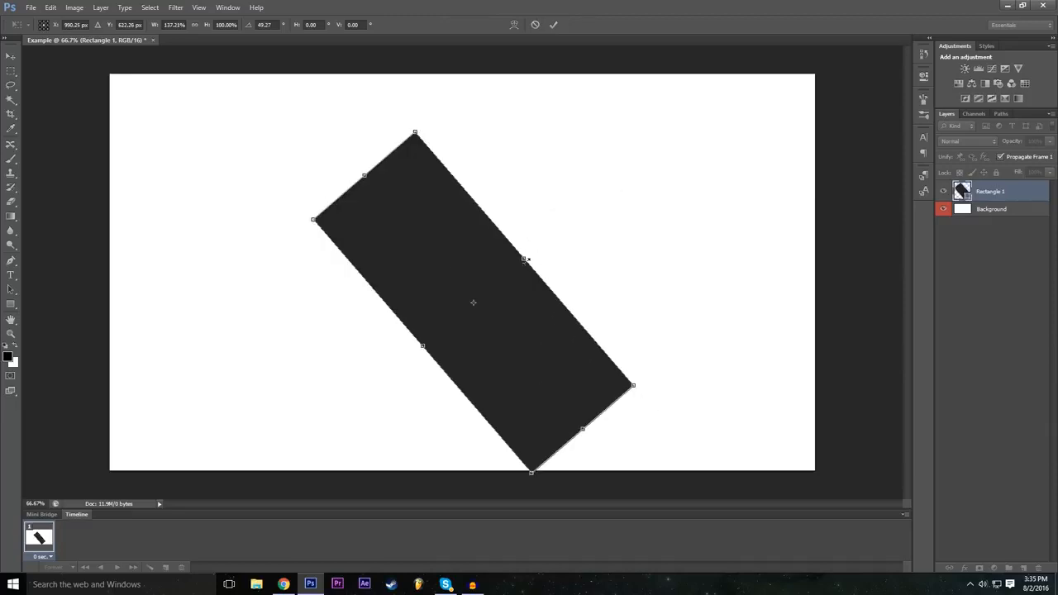
{"action": "left_click_drag", "start_coordinate": [526, 261], "coordinate": [594, 198]}
{"action": "left_click_drag", "start_coordinate": [424, 346], "coordinate": [304, 305]}
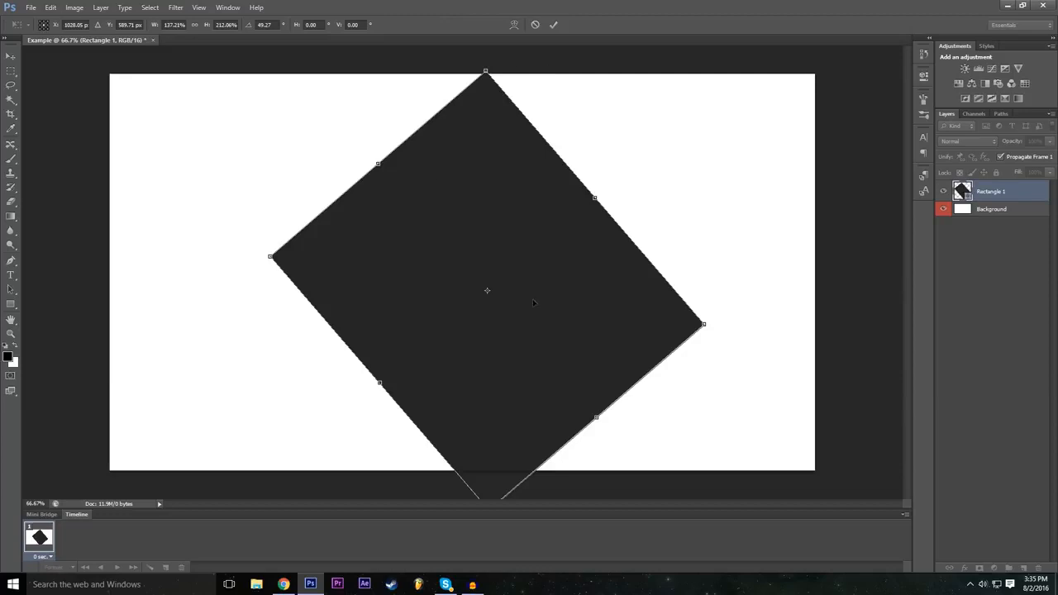
{"action": "left_click", "coordinate": [535, 24]}
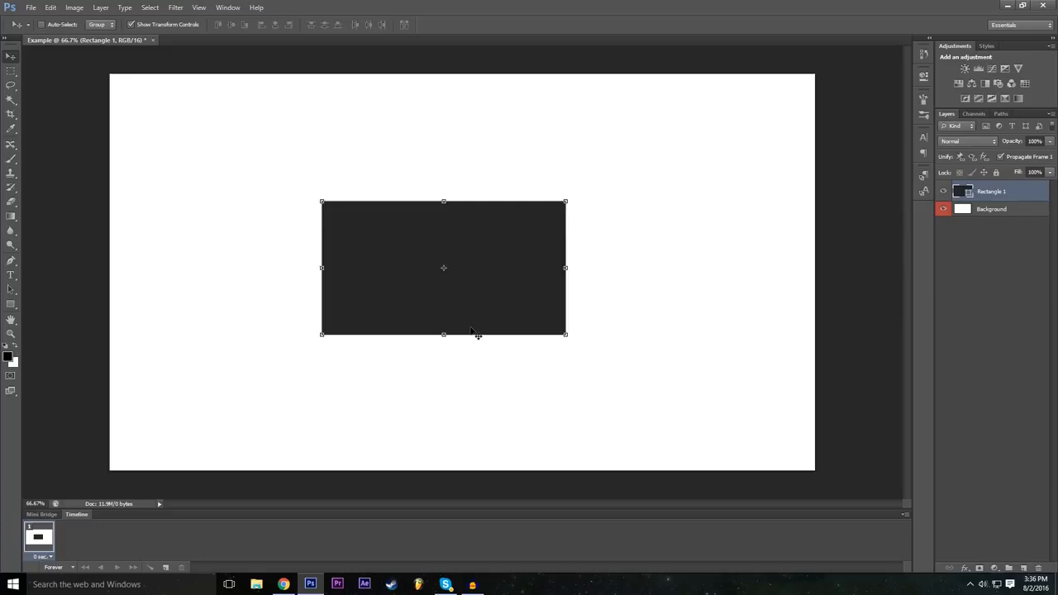
- Free-transform the rectangle to 200% width and 200% height and apply the transform
{"action": "left_click", "coordinate": [477, 333]}
{"action": "left_click", "coordinate": [173, 25]}
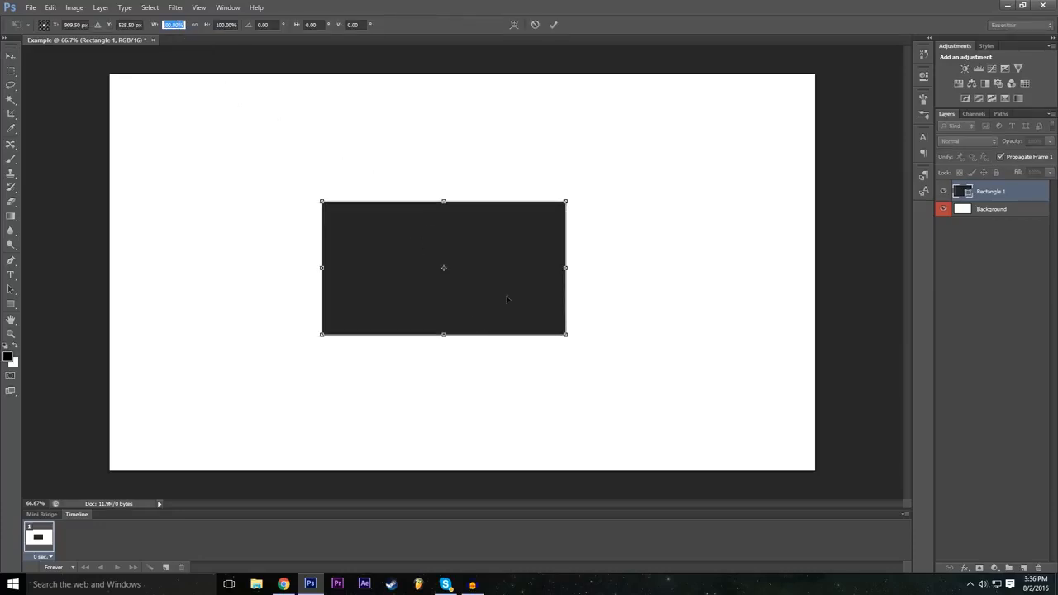
{"action": "left_click_drag", "start_coordinate": [565, 267], "coordinate": [608, 267]}
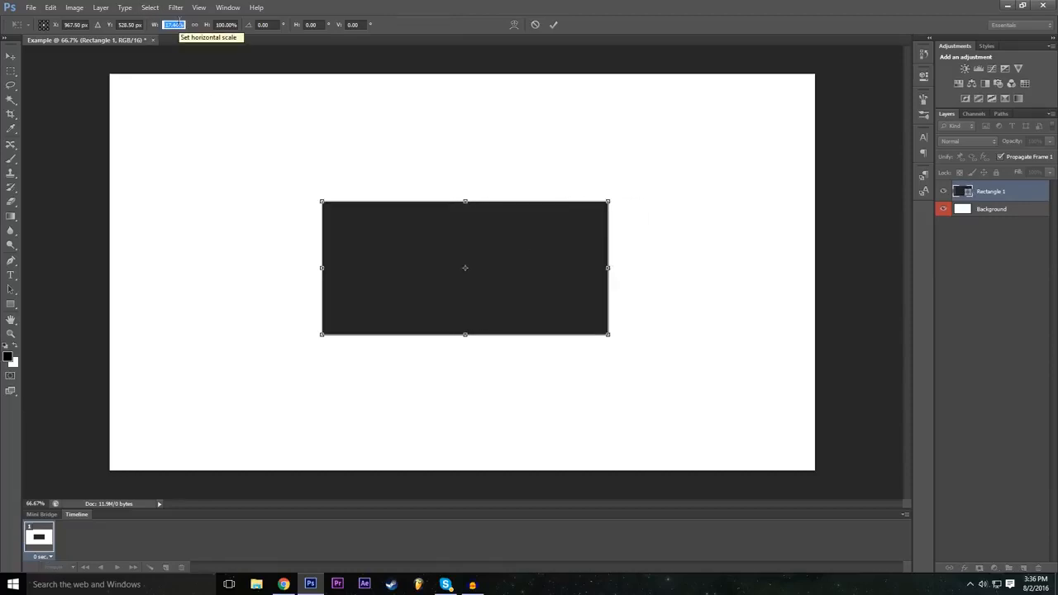
{"action": "type", "text": "200"}
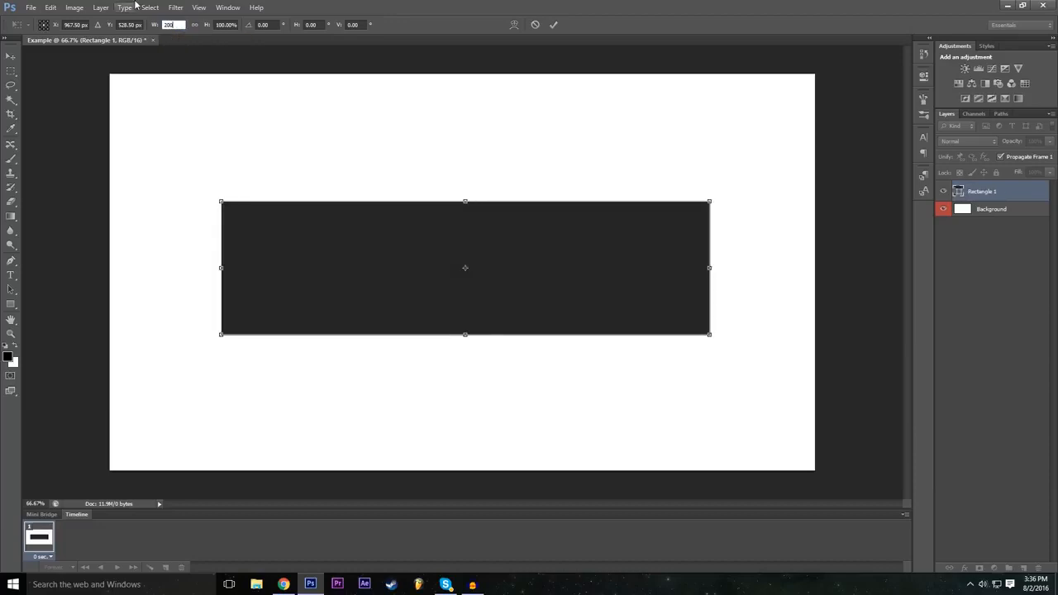
{"action": "left_click", "coordinate": [226, 24]}
{"action": "type", "text": "200"}
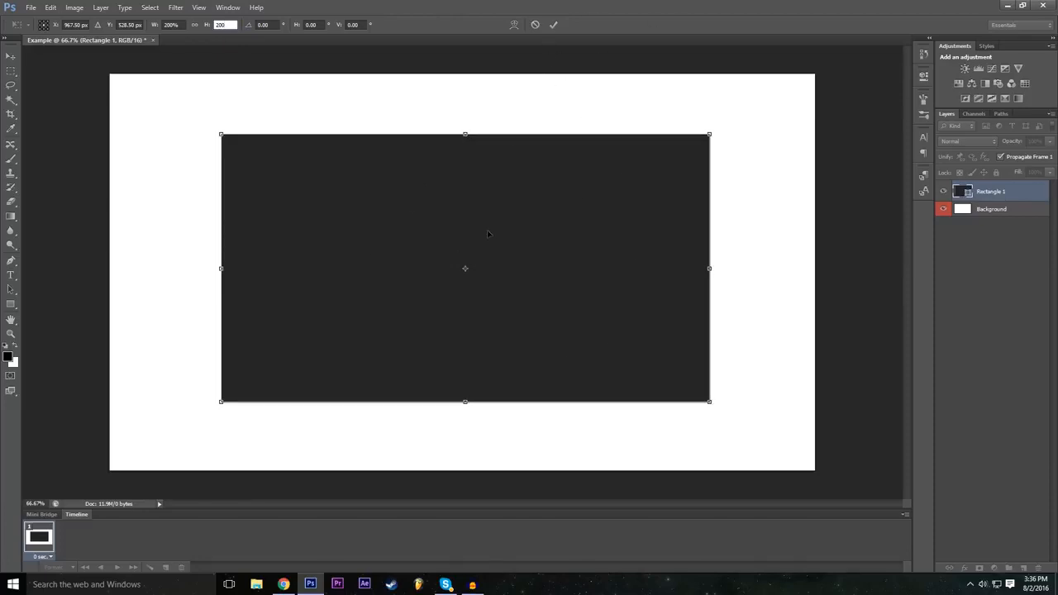
{"action": "left_click", "coordinate": [554, 24]}
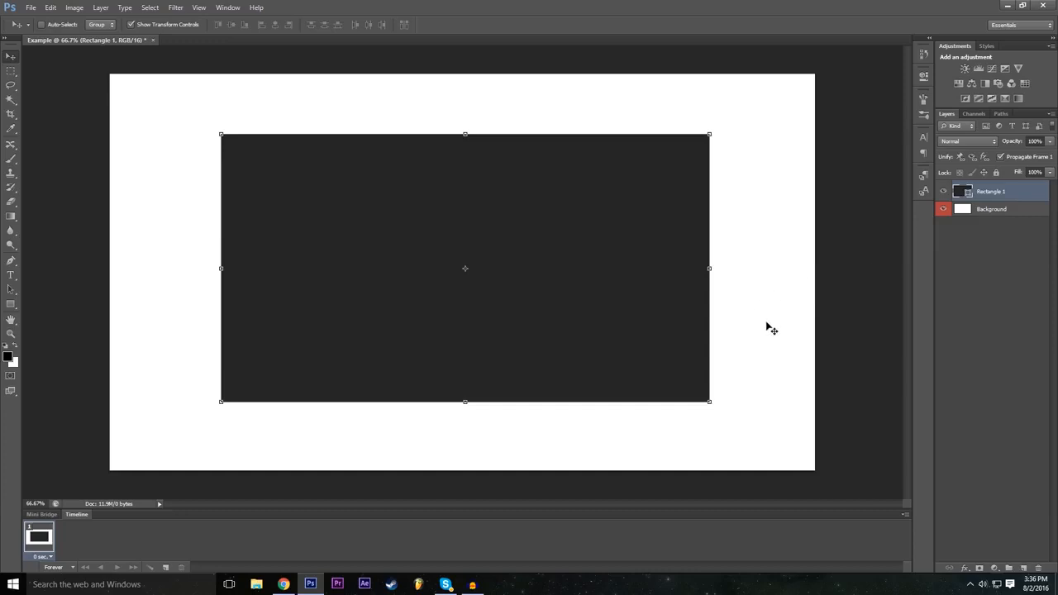
- Try shrinking the Background layer from its upper edge and cancel the transform
{"action": "left_click", "coordinate": [991, 210]}
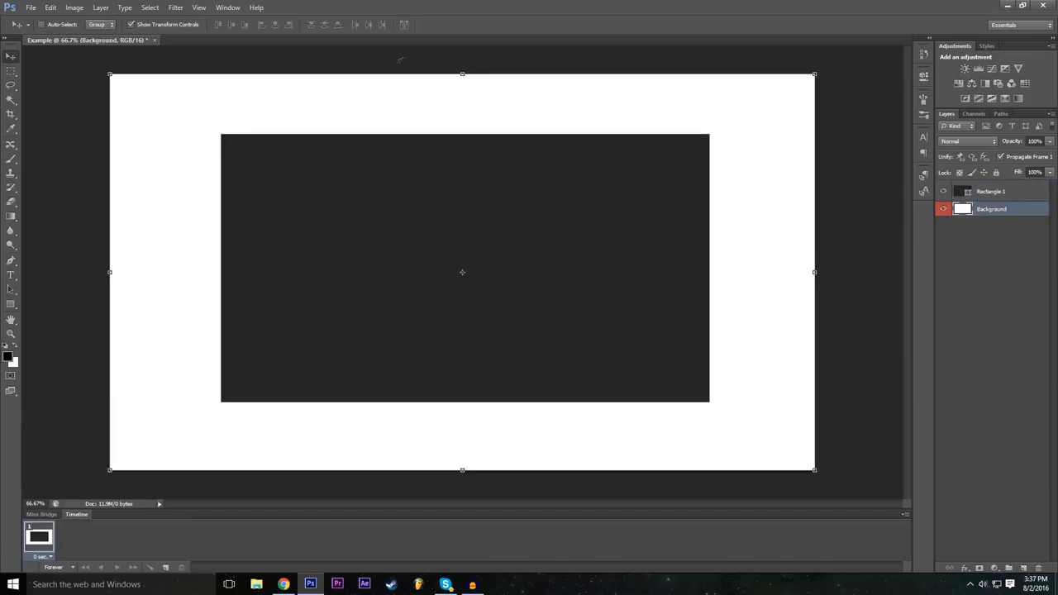
{"action": "left_click_drag", "start_coordinate": [461, 76], "coordinate": [462, 116]}
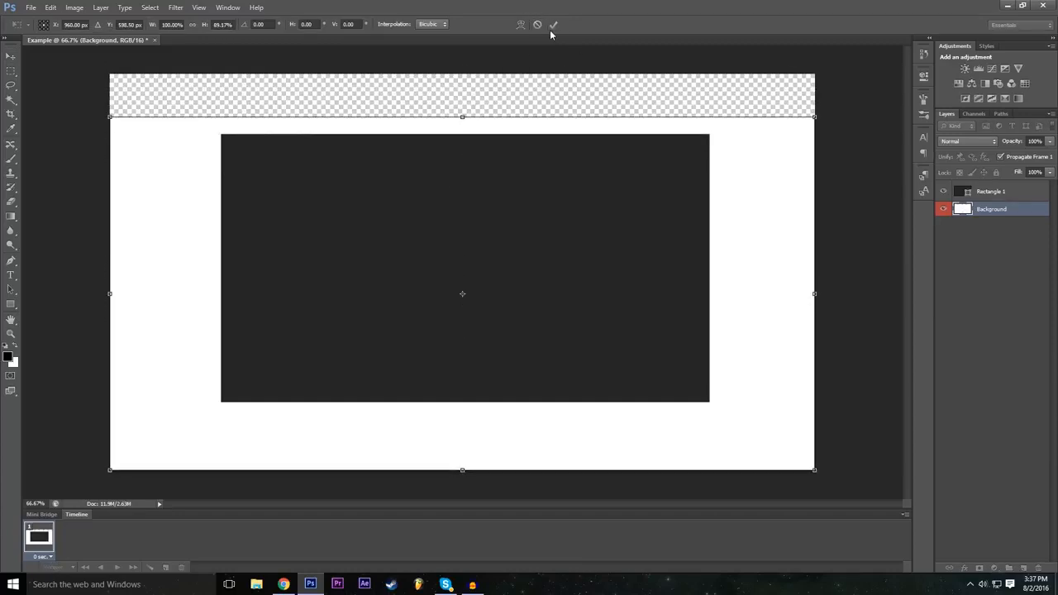
{"action": "left_click", "coordinate": [538, 26]}
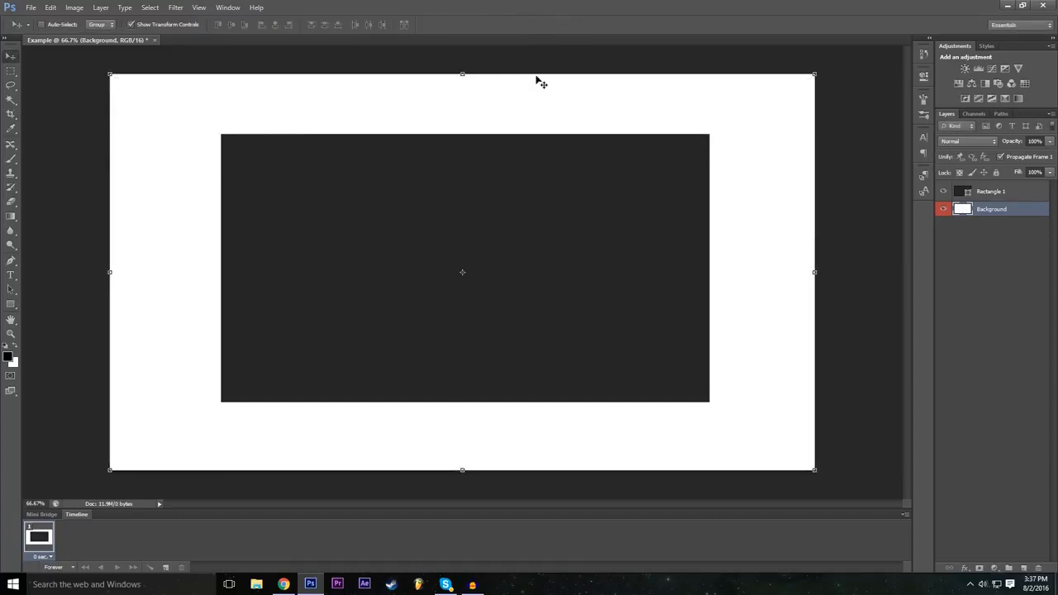
- Alternate the active layer between Rectangle 1 and Background, leaving Rectangle 1 selected
{"action": "left_click", "coordinate": [1010, 195]}
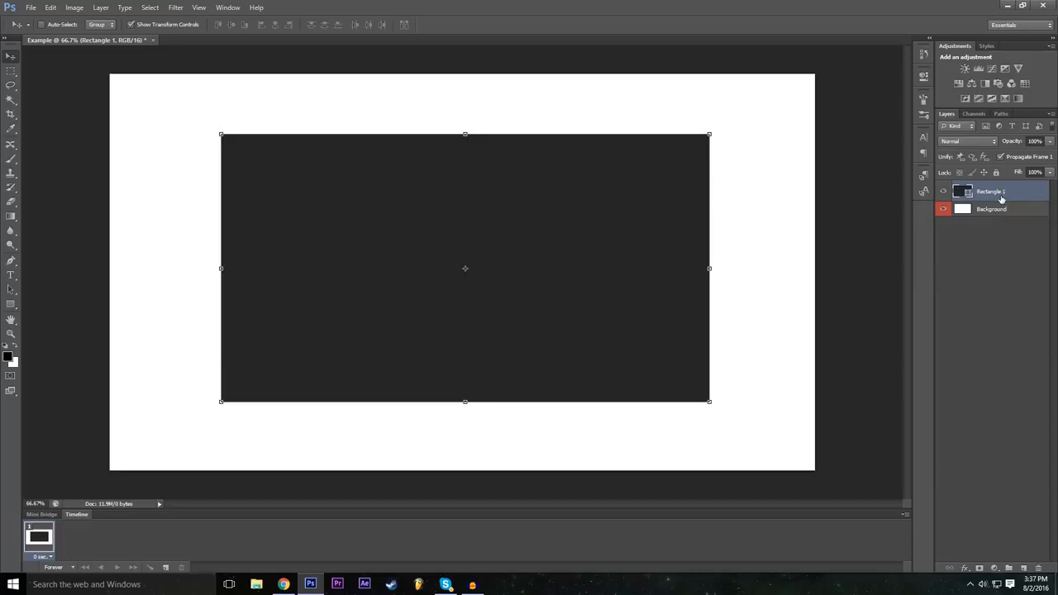
{"action": "mouse_move", "coordinate": [991, 197]}
{"action": "left_mouse_down"}
{"action": "mouse_move", "coordinate": [998, 218]}
{"action": "mouse_move", "coordinate": [1001, 190]}
{"action": "left_mouse_up"}
{"action": "left_click", "coordinate": [996, 209]}
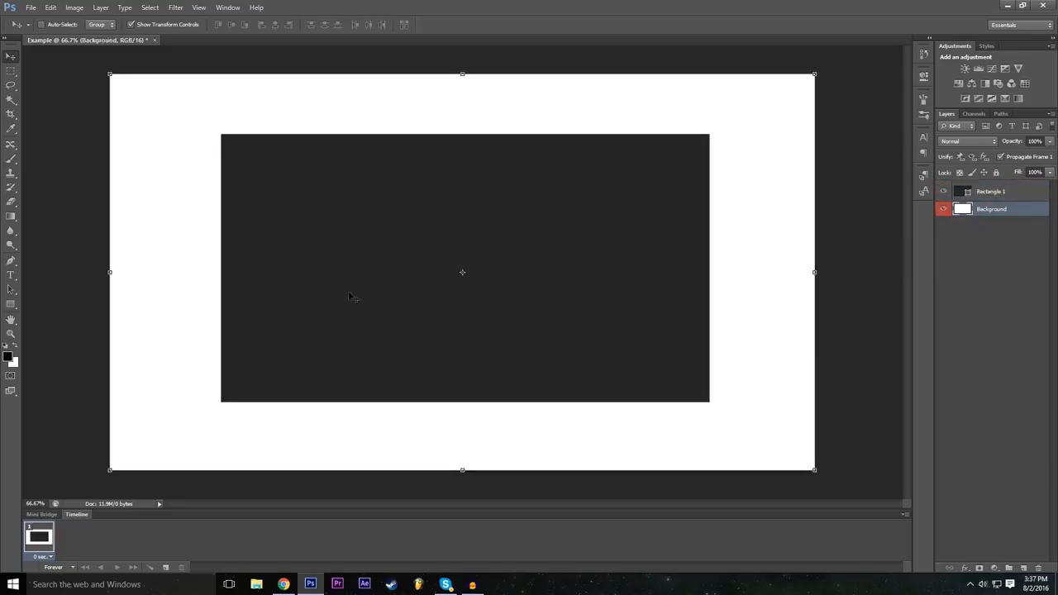
{"action": "mouse_move", "coordinate": [993, 213]}
{"action": "left_mouse_down"}
{"action": "mouse_move", "coordinate": [988, 188]}
{"action": "mouse_move", "coordinate": [997, 211]}
{"action": "left_mouse_up"}
{"action": "left_click", "coordinate": [989, 191]}
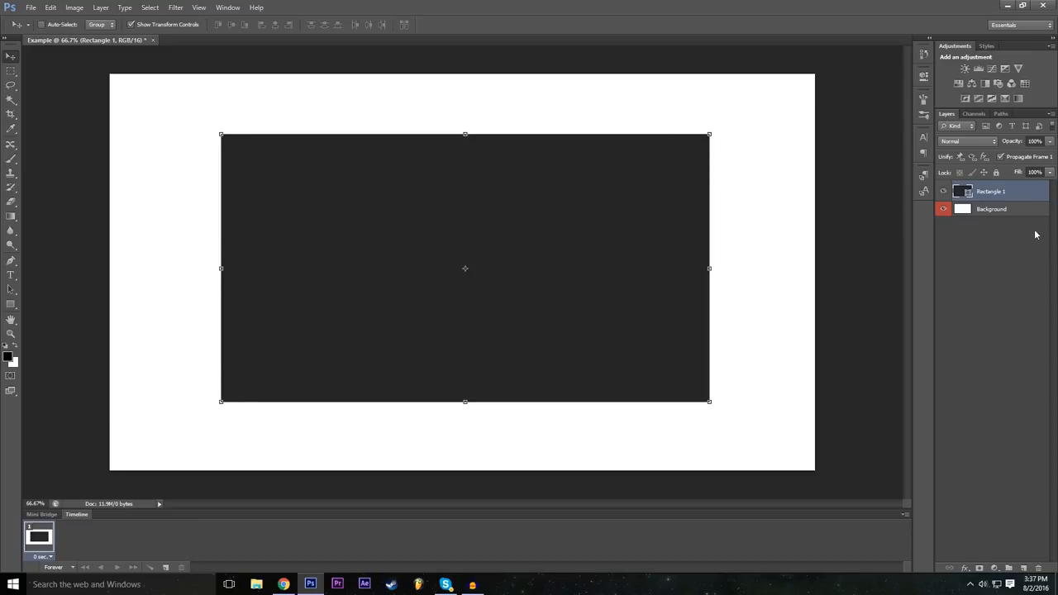
{"action": "left_click", "coordinate": [1005, 221]}
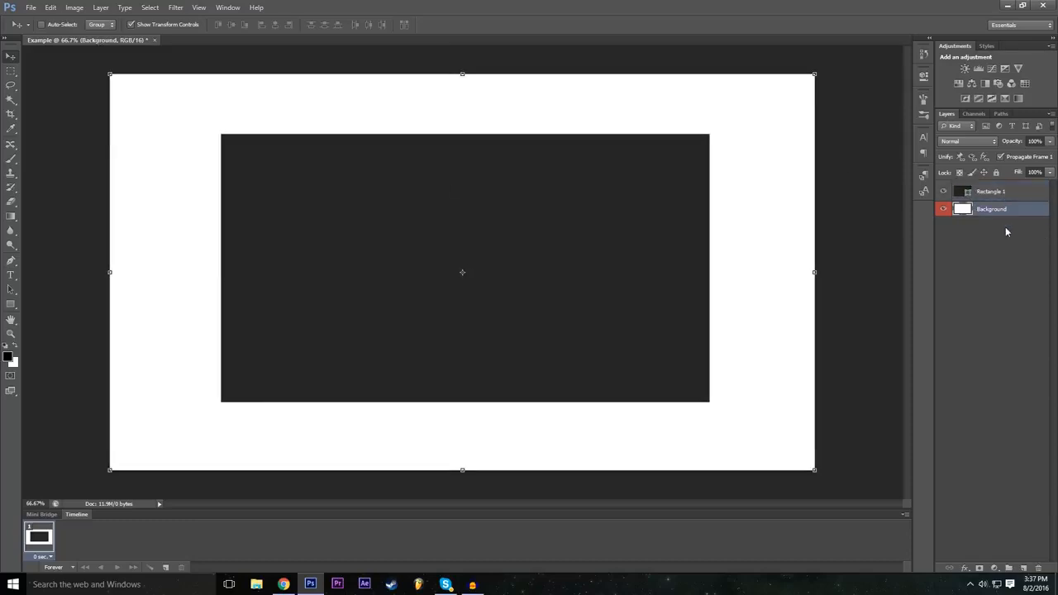
{"action": "left_click", "coordinate": [979, 213]}
{"action": "left_click", "coordinate": [986, 193]}
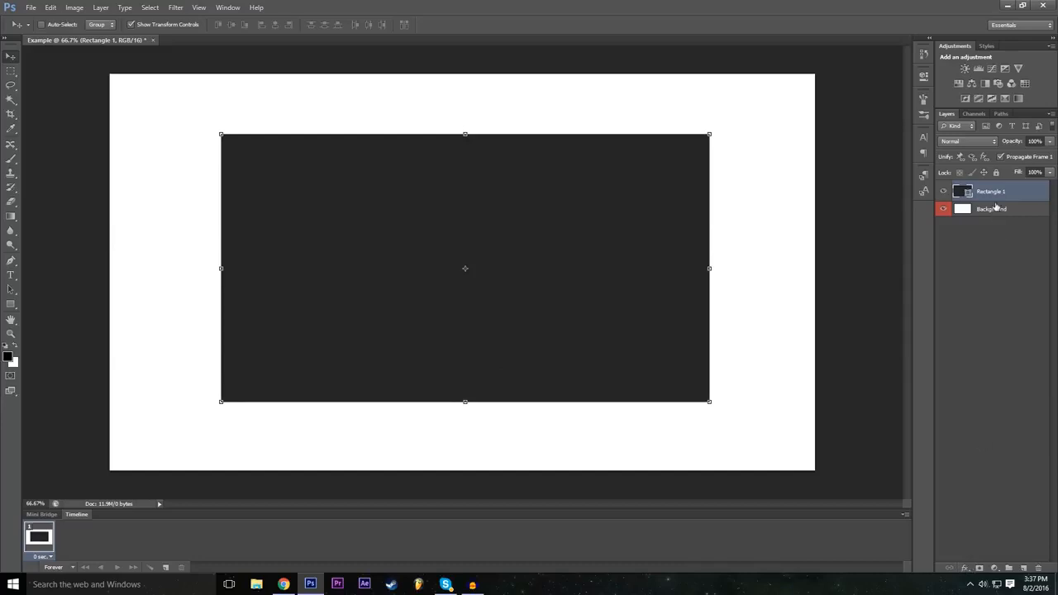
- Open the blending options of Rectangle 1 and add a drop shadow with 23% spread and an enlarged size
{"action": "left_click", "coordinate": [965, 570]}
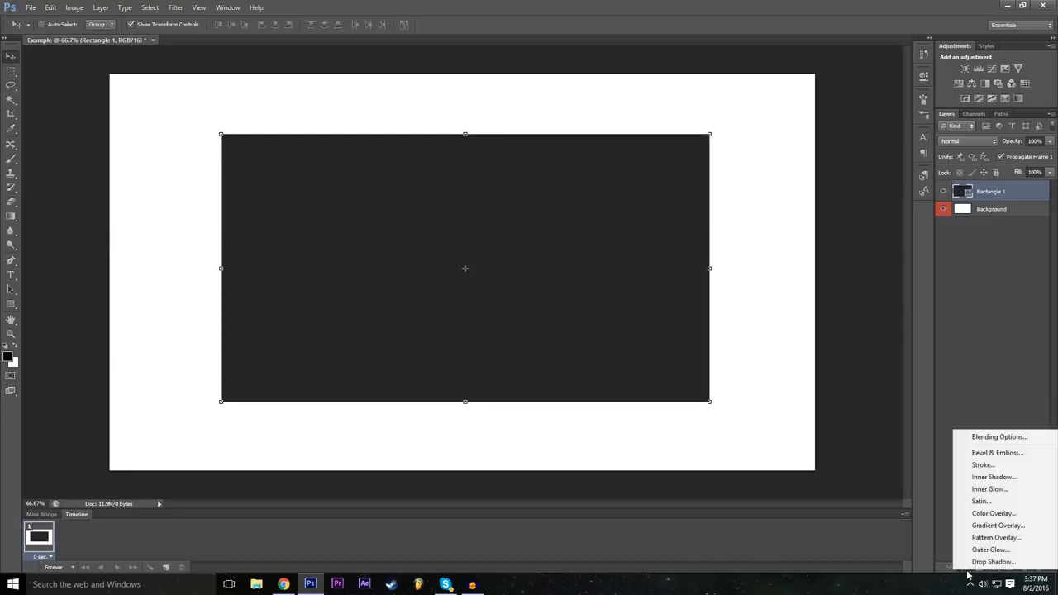
{"action": "left_click", "coordinate": [973, 442]}
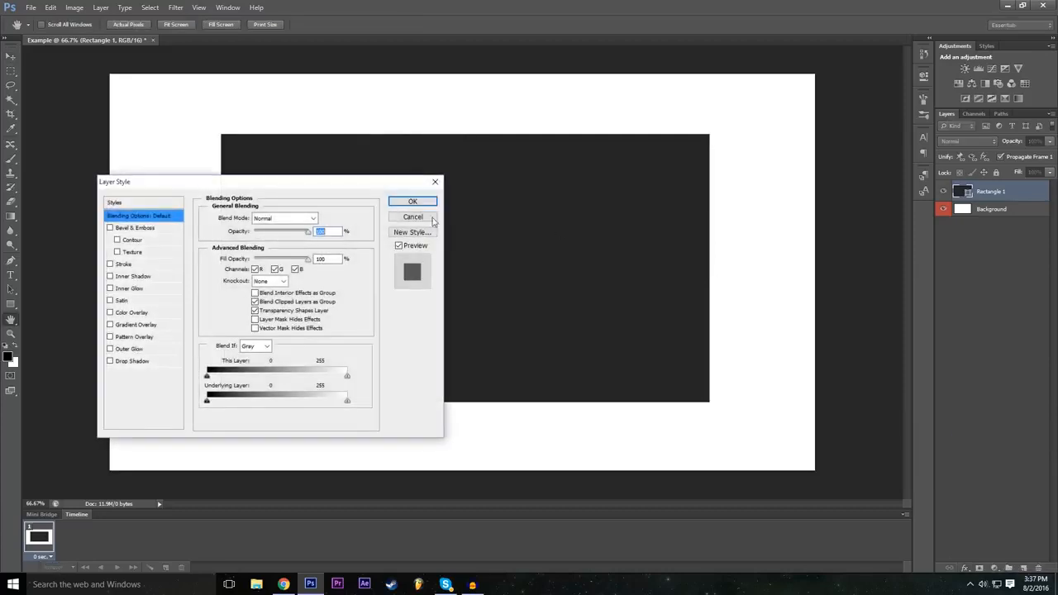
{"action": "left_click_drag", "start_coordinate": [361, 186], "coordinate": [963, 252]}
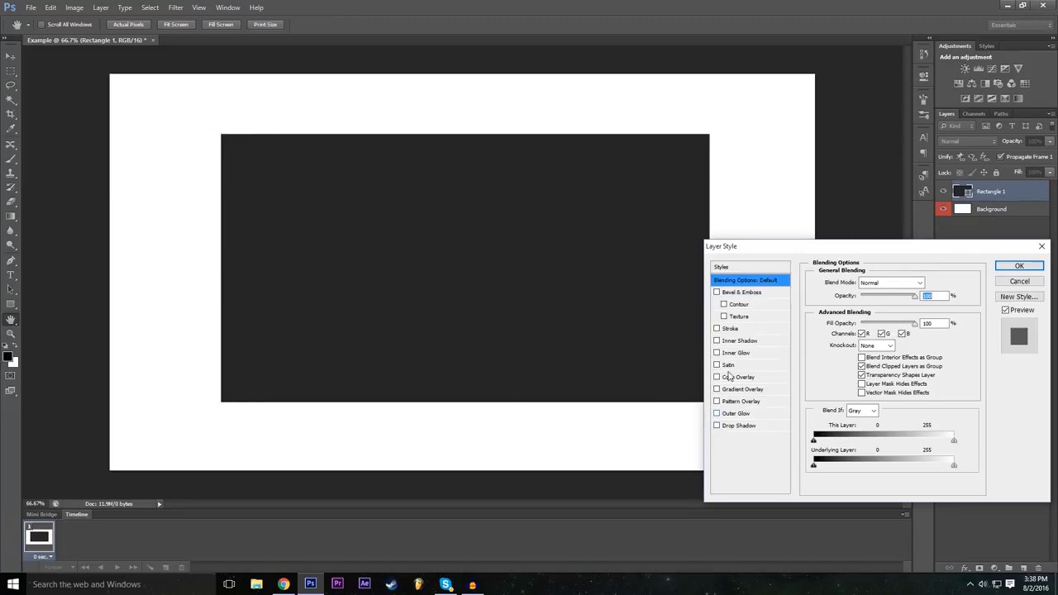
{"action": "left_click", "coordinate": [738, 426]}
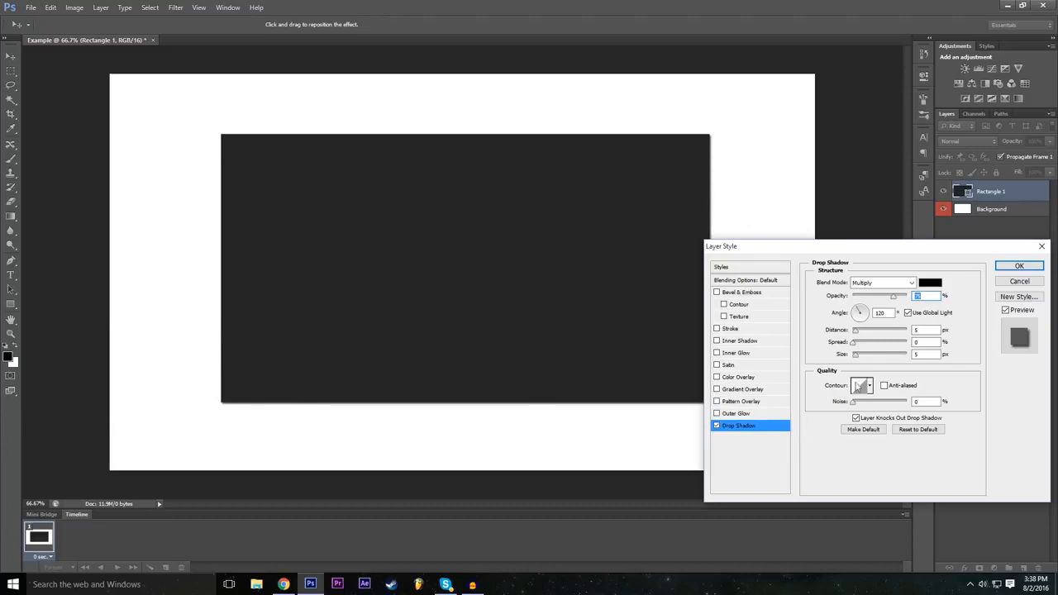
{"action": "mouse_move", "coordinate": [859, 358]}
{"action": "left_mouse_down"}
{"action": "mouse_move", "coordinate": [877, 355]}
{"action": "mouse_move", "coordinate": [868, 345]}
{"action": "mouse_move", "coordinate": [898, 351]}
{"action": "mouse_move", "coordinate": [851, 353]}
{"action": "mouse_move", "coordinate": [860, 346]}
{"action": "mouse_move", "coordinate": [888, 357]}
{"action": "mouse_move", "coordinate": [866, 361]}
{"action": "left_mouse_up"}
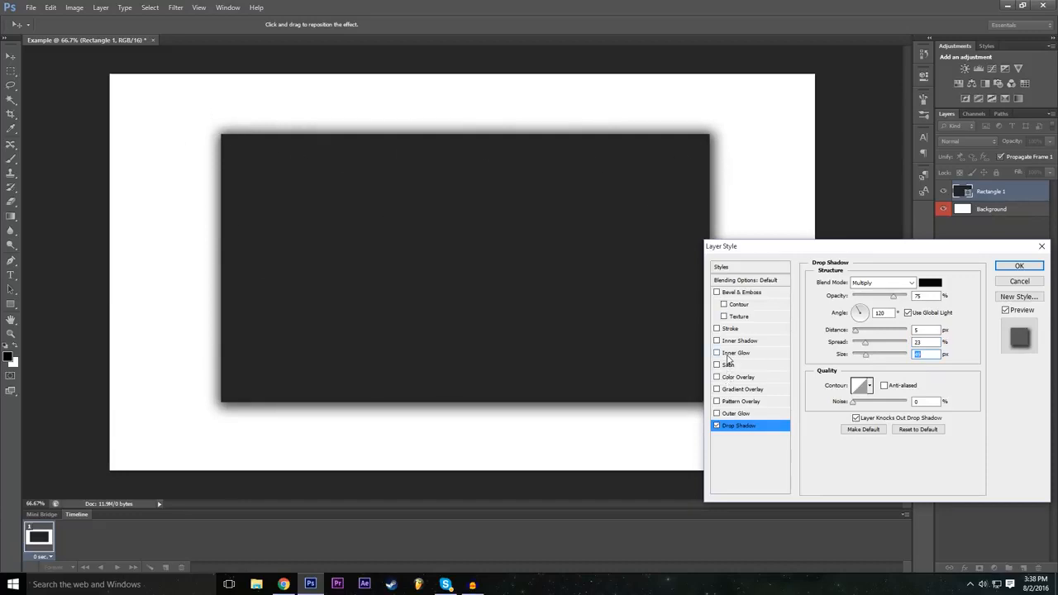
- Add an outside stroke to Rectangle 1 in red (ff0000) with a size of 10 px
{"action": "mouse_move", "coordinate": [809, 252]}
{"action": "left_mouse_down"}
{"action": "mouse_move", "coordinate": [807, 222]}
{"action": "mouse_move", "coordinate": [815, 247]}
{"action": "left_mouse_up"}
{"action": "left_click", "coordinate": [723, 323]}
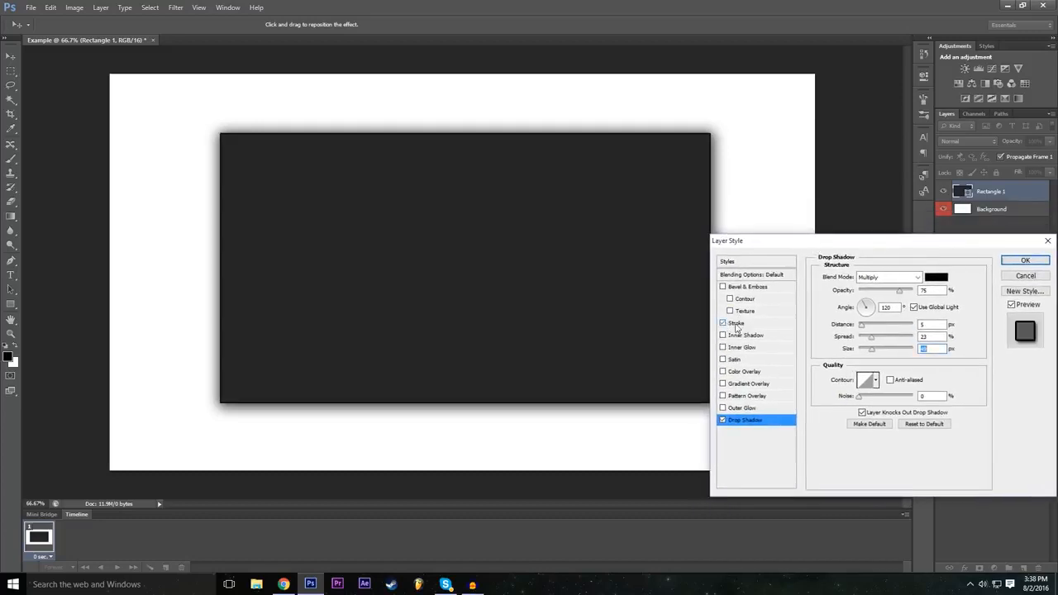
{"action": "left_click", "coordinate": [747, 328]}
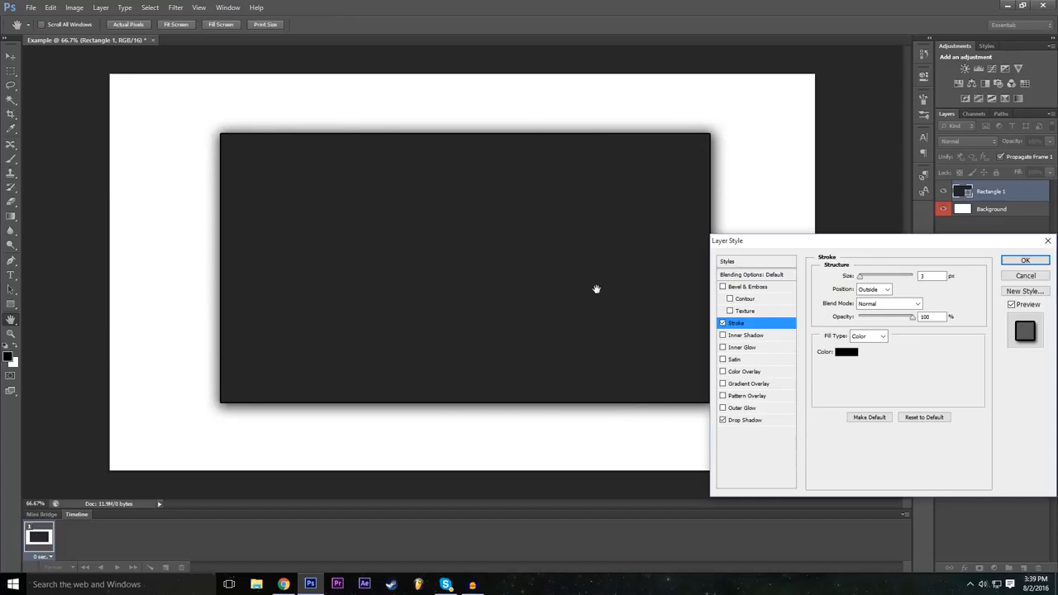
{"action": "left_click_drag", "start_coordinate": [837, 243], "coordinate": [829, 243]}
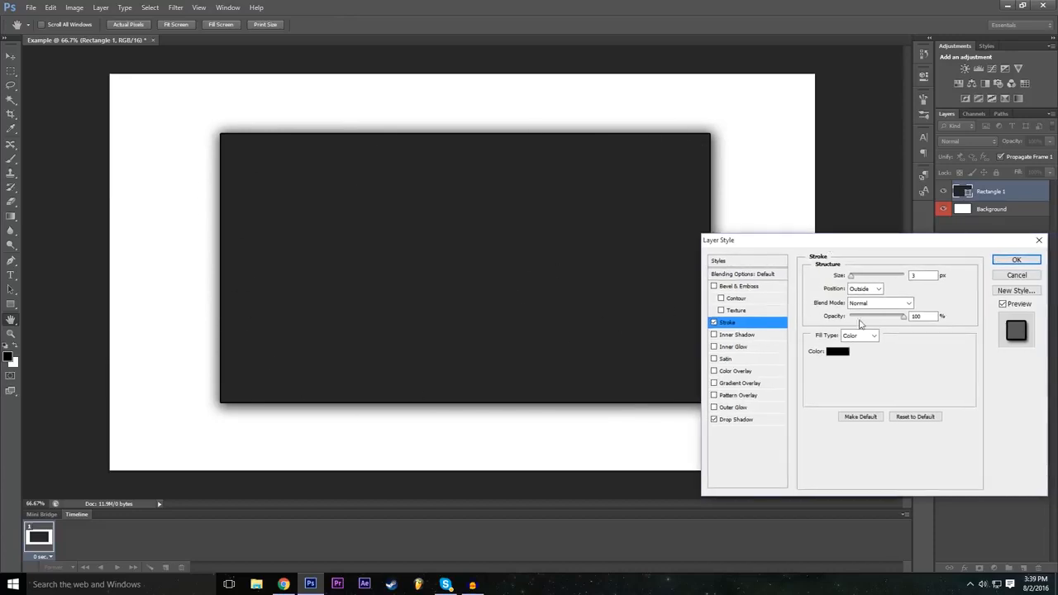
{"action": "left_click", "coordinate": [837, 352]}
{"action": "type", "text": "255"}
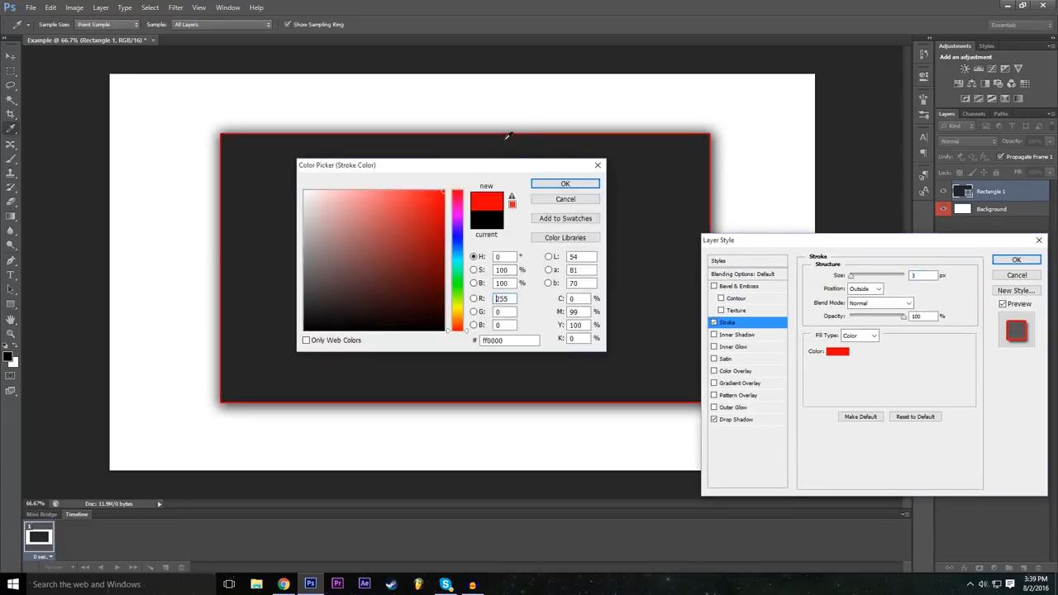
{"action": "left_click", "coordinate": [565, 184]}
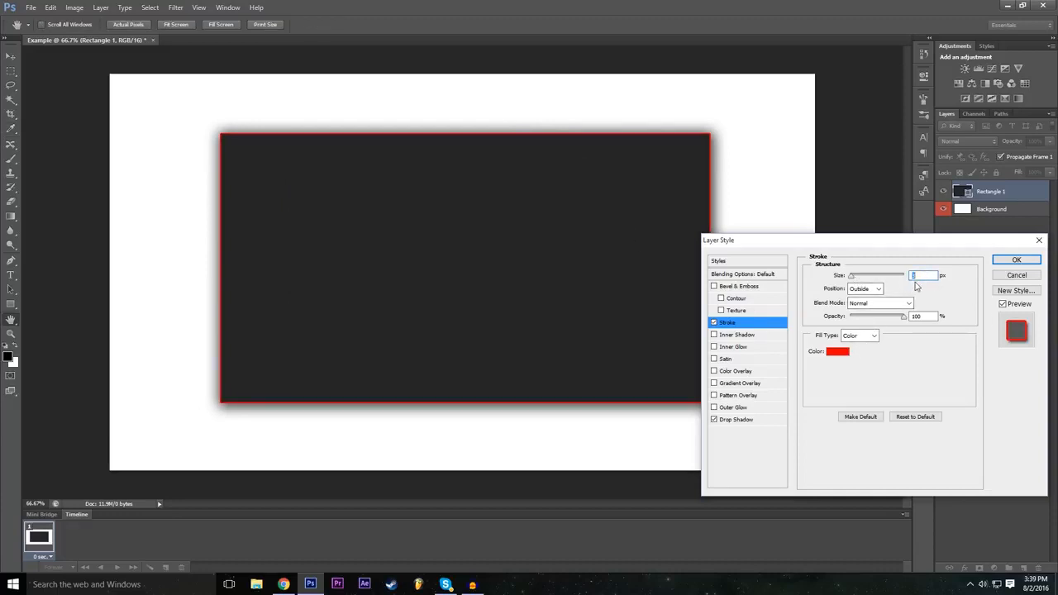
{"action": "left_click_drag", "start_coordinate": [851, 279], "coordinate": [857, 278]}
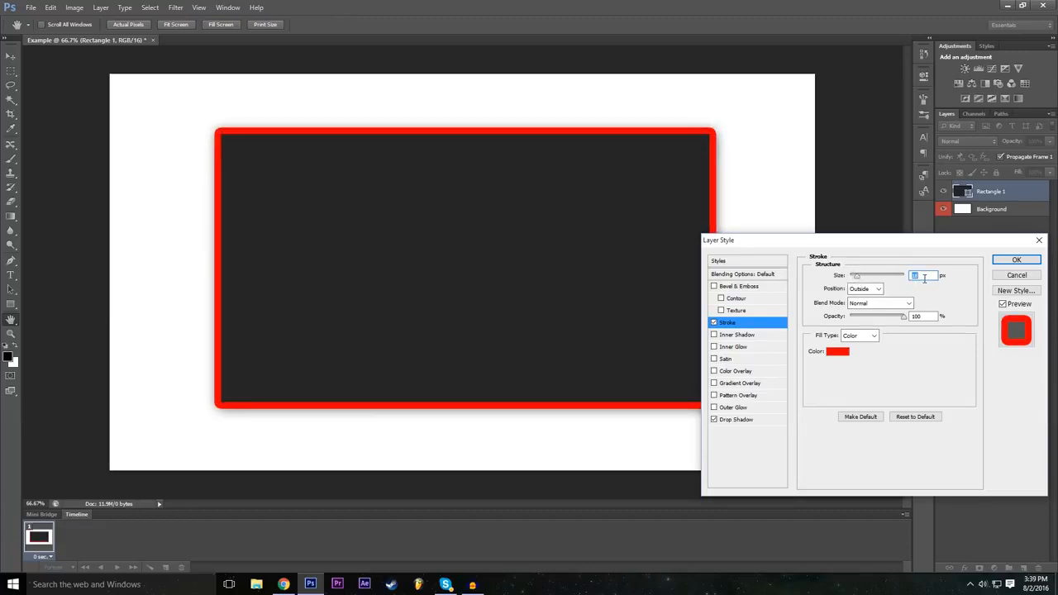
{"action": "type", "text": "10"}
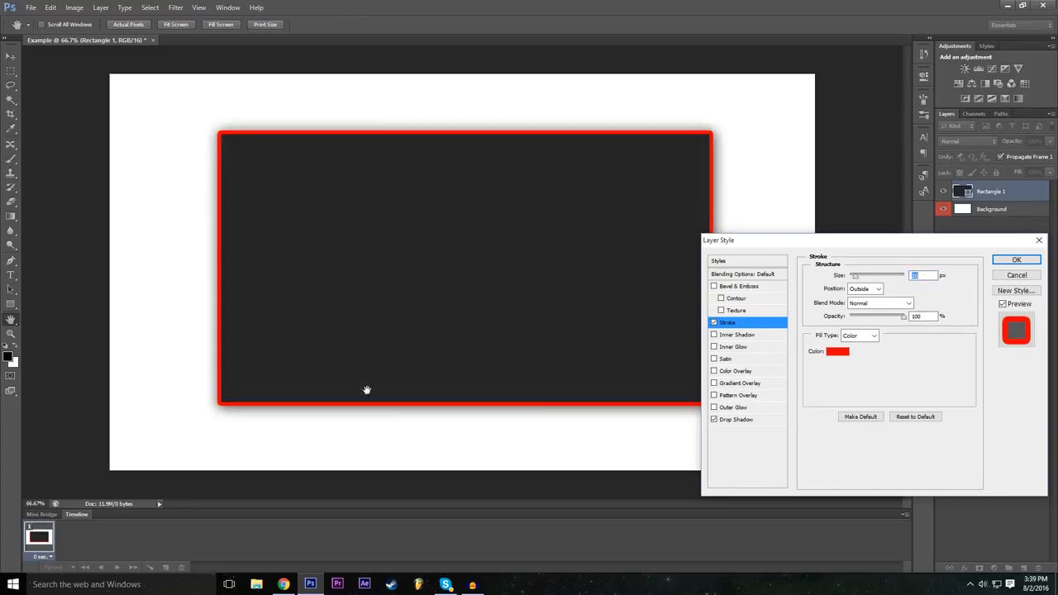
- Add an Inner Bevel with Bevel & Emboss to the rectangle, using a depth of 286% and a larger size
{"action": "left_click", "coordinate": [713, 286]}
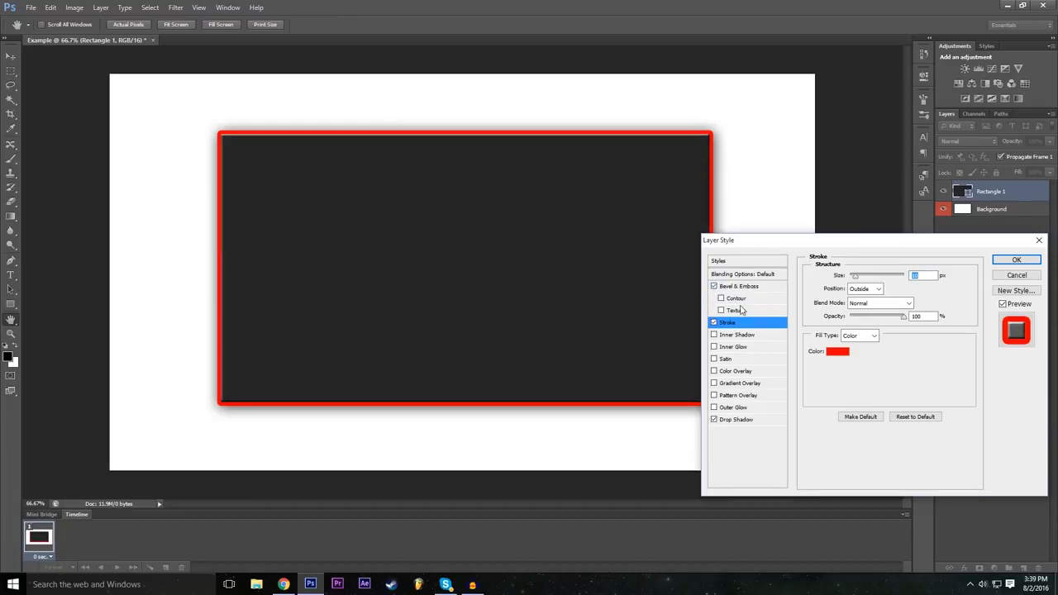
{"action": "left_click", "coordinate": [738, 287]}
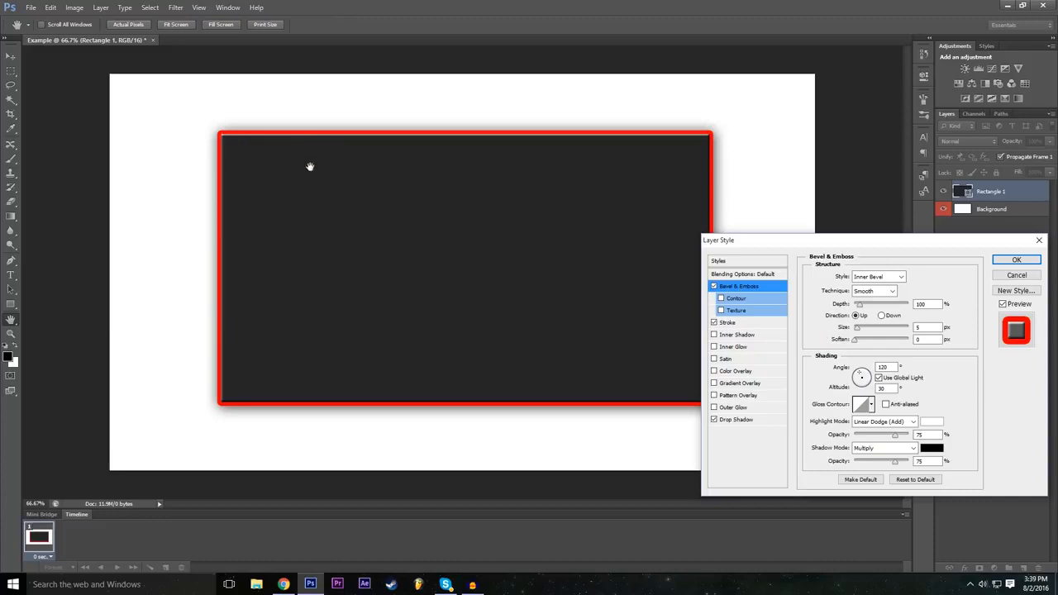
{"action": "left_click", "coordinate": [713, 286]}
{"action": "left_click", "coordinate": [713, 286]}
{"action": "mouse_move", "coordinate": [860, 306]}
{"action": "left_mouse_down"}
{"action": "mouse_move", "coordinate": [885, 304]}
{"action": "mouse_move", "coordinate": [852, 306]}
{"action": "mouse_move", "coordinate": [869, 307]}
{"action": "left_mouse_up"}
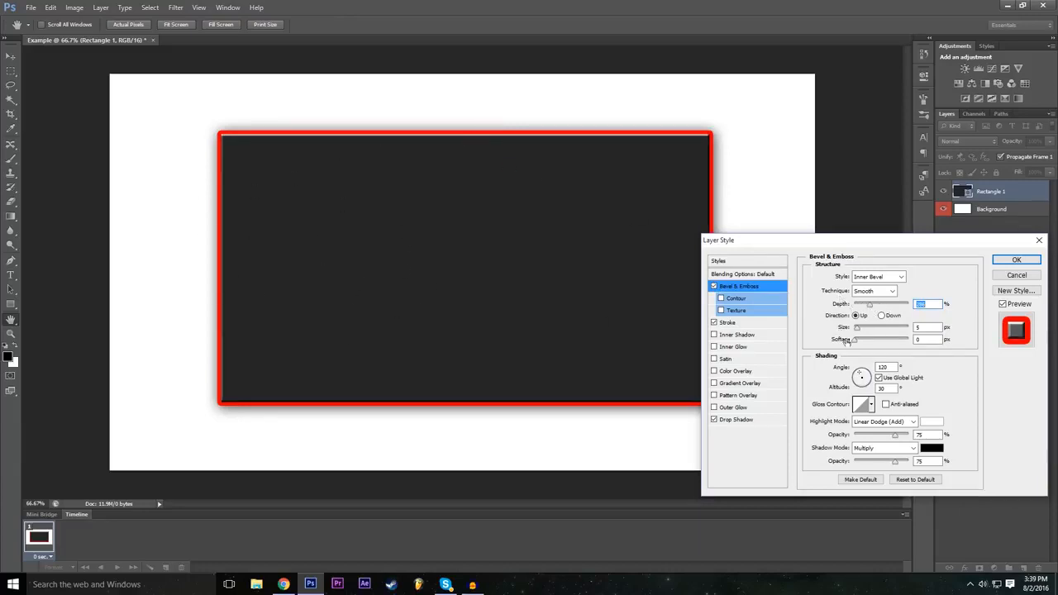
{"action": "mouse_move", "coordinate": [860, 330]}
{"action": "left_mouse_down"}
{"action": "mouse_move", "coordinate": [884, 330]}
{"action": "mouse_move", "coordinate": [863, 342]}
{"action": "left_mouse_up"}
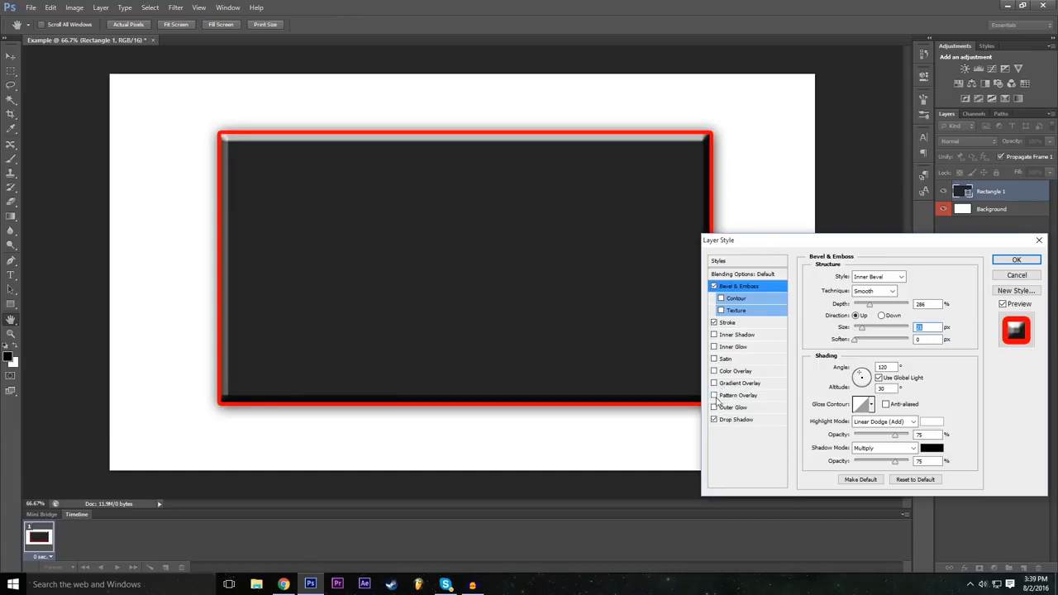
- Enable Pattern Overlay on the rectangle, try the available patterns and choose the fourth one, a grey texture
{"action": "left_click", "coordinate": [734, 397]}
{"action": "left_click", "coordinate": [735, 396]}
{"action": "left_click", "coordinate": [874, 319]}
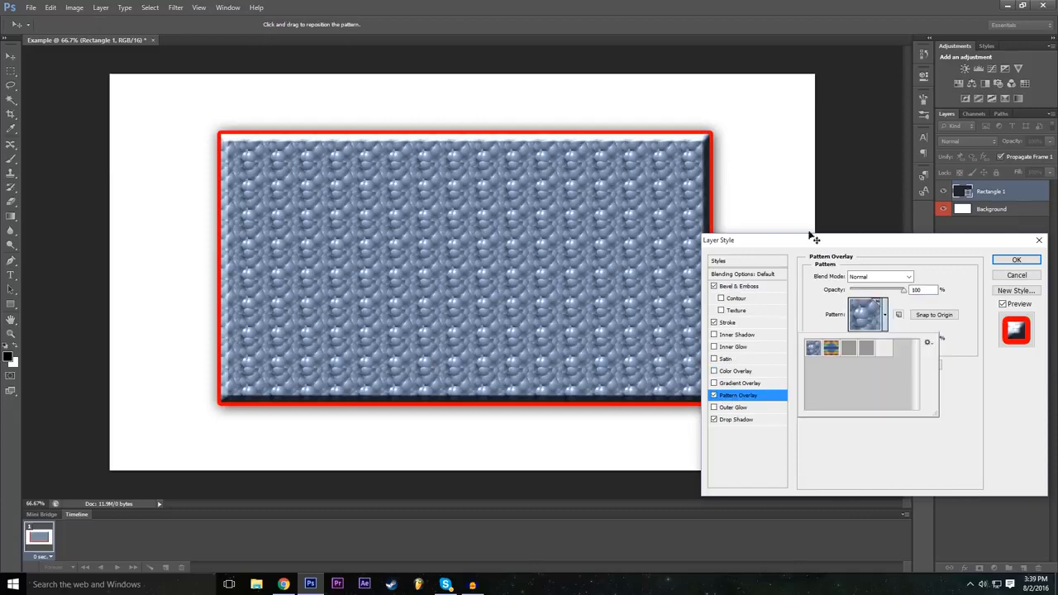
{"action": "left_click", "coordinate": [831, 348]}
{"action": "left_click", "coordinate": [848, 348]}
{"action": "left_click", "coordinate": [865, 349]}
{"action": "left_click", "coordinate": [882, 348]}
{"action": "left_click", "coordinate": [868, 349]}
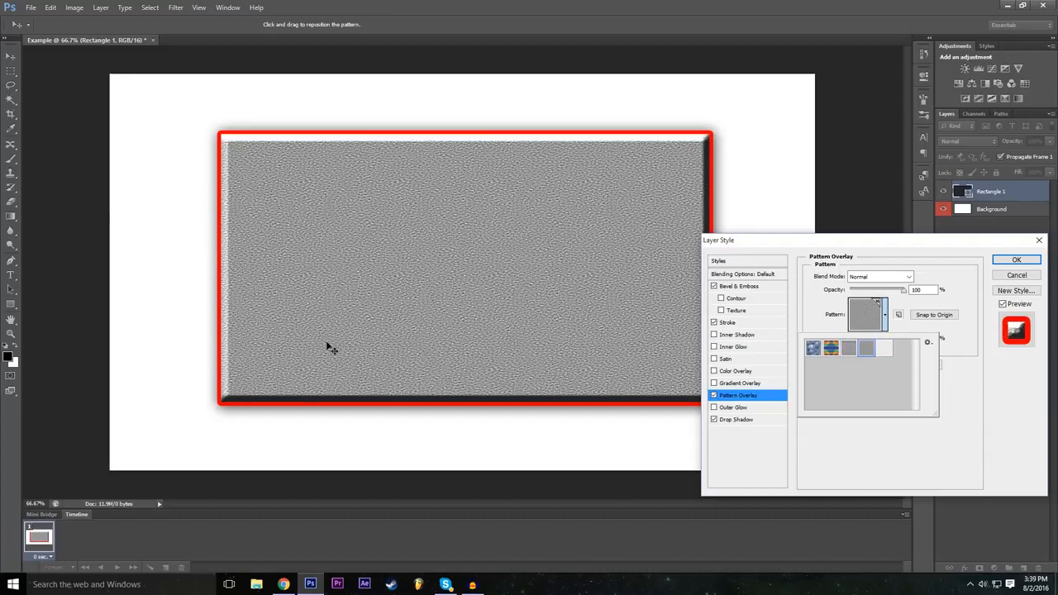
- Try the other Pattern Overlay patterns on the rectangle, choose the third one, and compare the look with the overlay off and on
{"action": "left_click", "coordinate": [885, 354]}
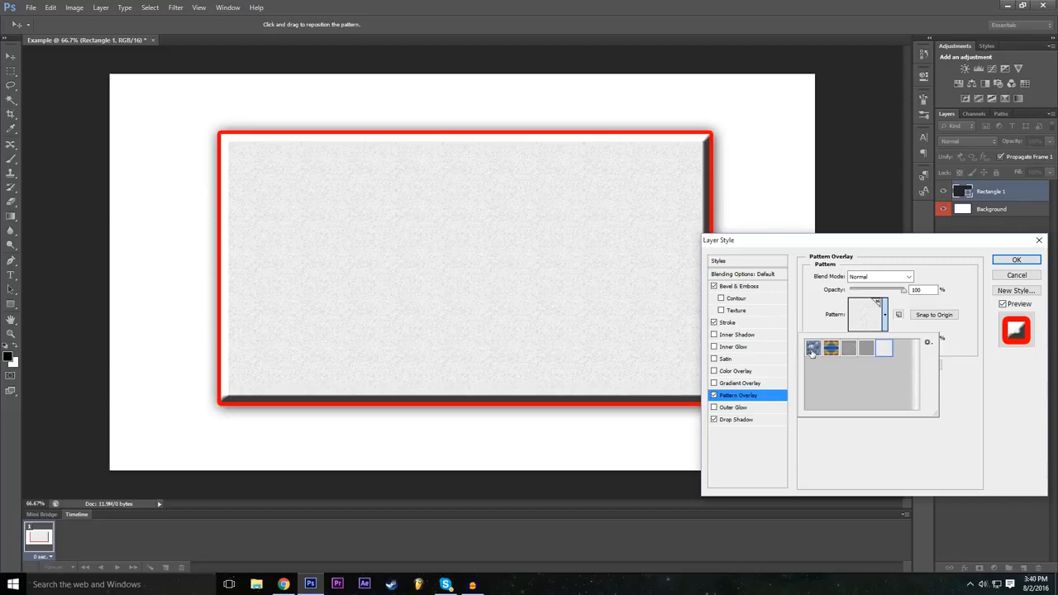
{"action": "left_click", "coordinate": [812, 351]}
{"action": "left_click", "coordinate": [831, 357]}
{"action": "left_click", "coordinate": [866, 354]}
{"action": "left_click", "coordinate": [883, 349]}
{"action": "left_click", "coordinate": [861, 353]}
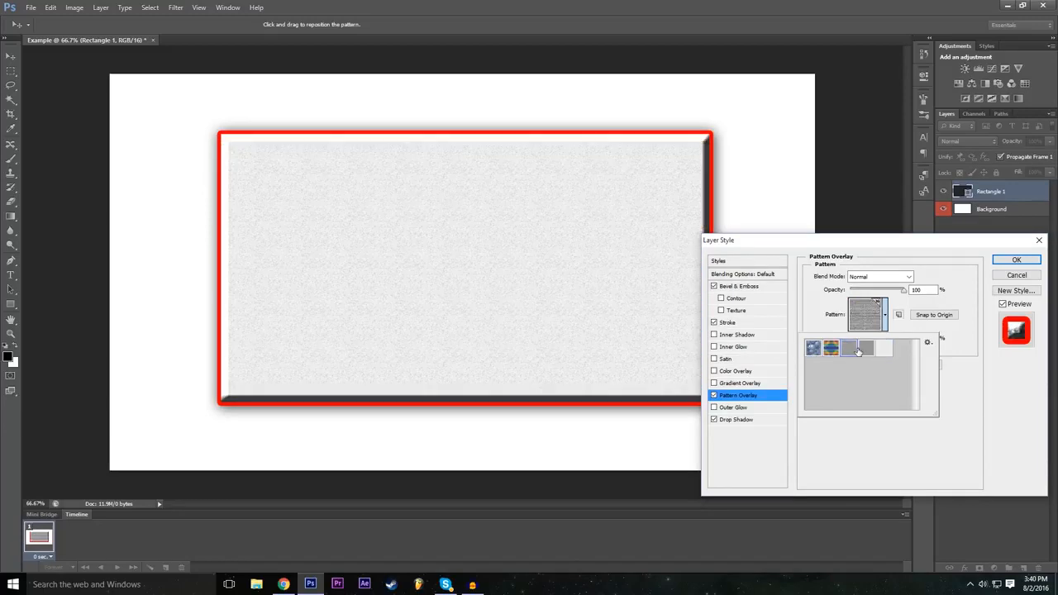
{"action": "left_click", "coordinate": [853, 426]}
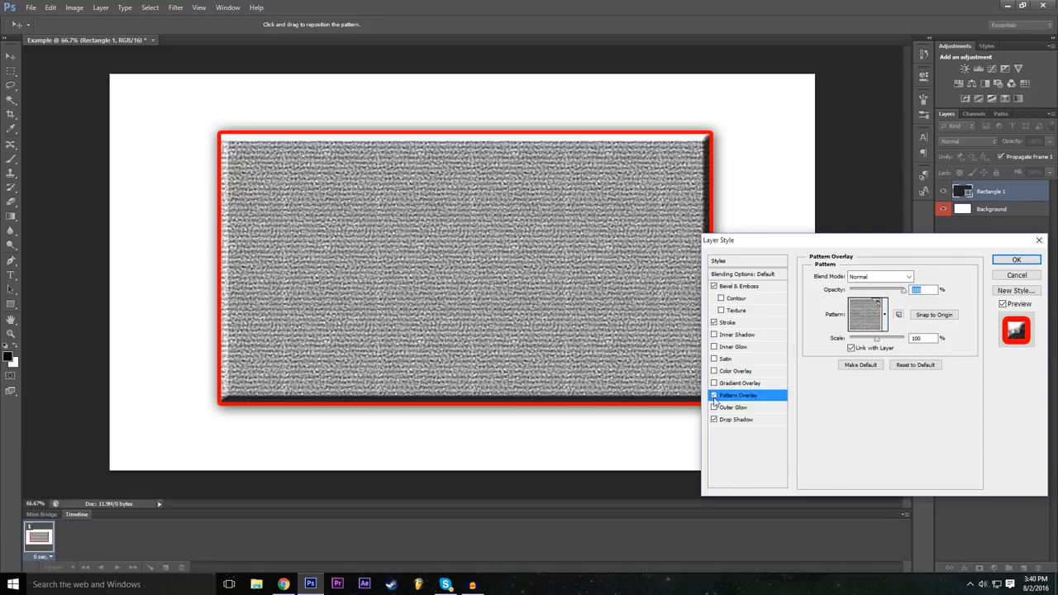
{"action": "left_click", "coordinate": [714, 396]}
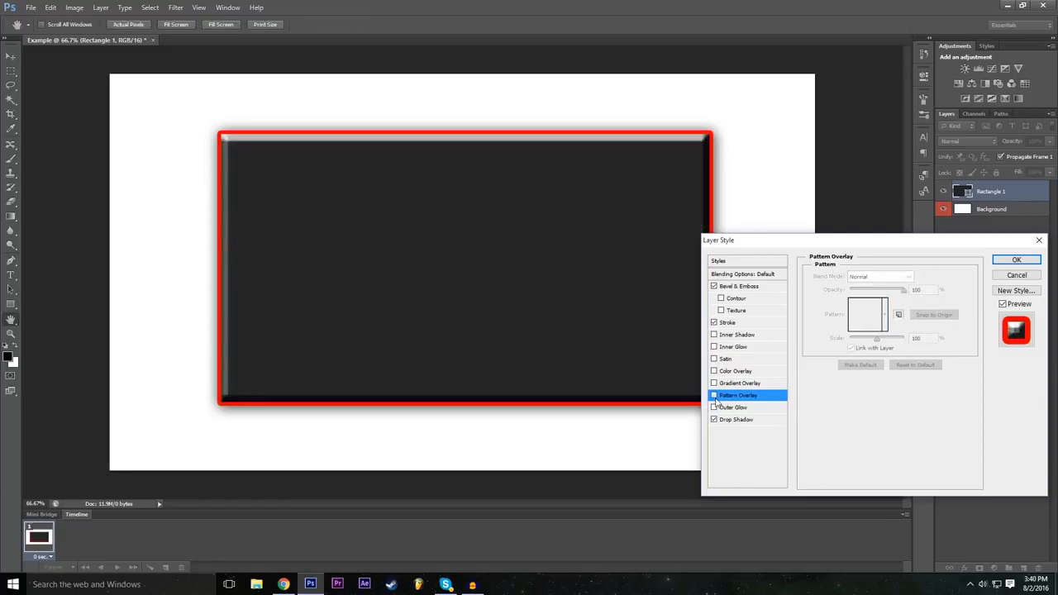
{"action": "left_click", "coordinate": [714, 396]}
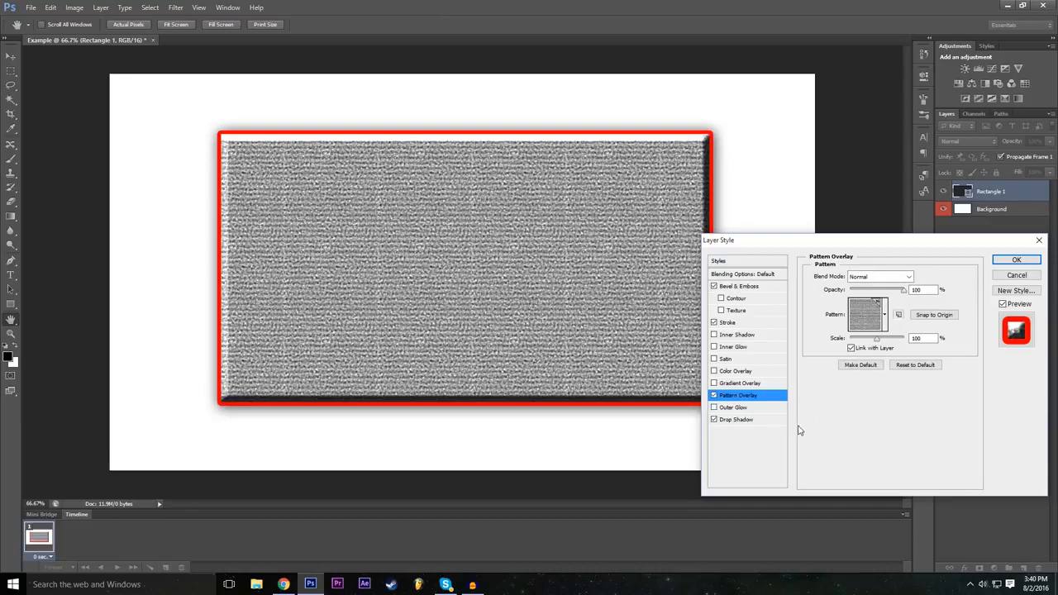
- Add a red Outer Glow to the rectangle with a spread of 24% and a size of 59 px
{"action": "left_click", "coordinate": [732, 407]}
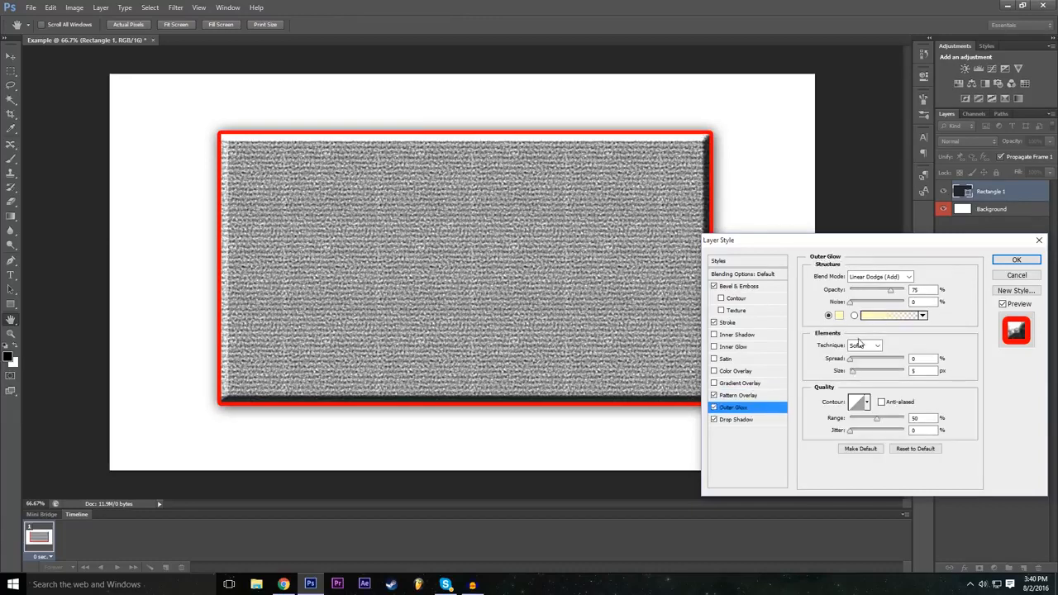
{"action": "left_click_drag", "start_coordinate": [856, 373], "coordinate": [865, 372]}
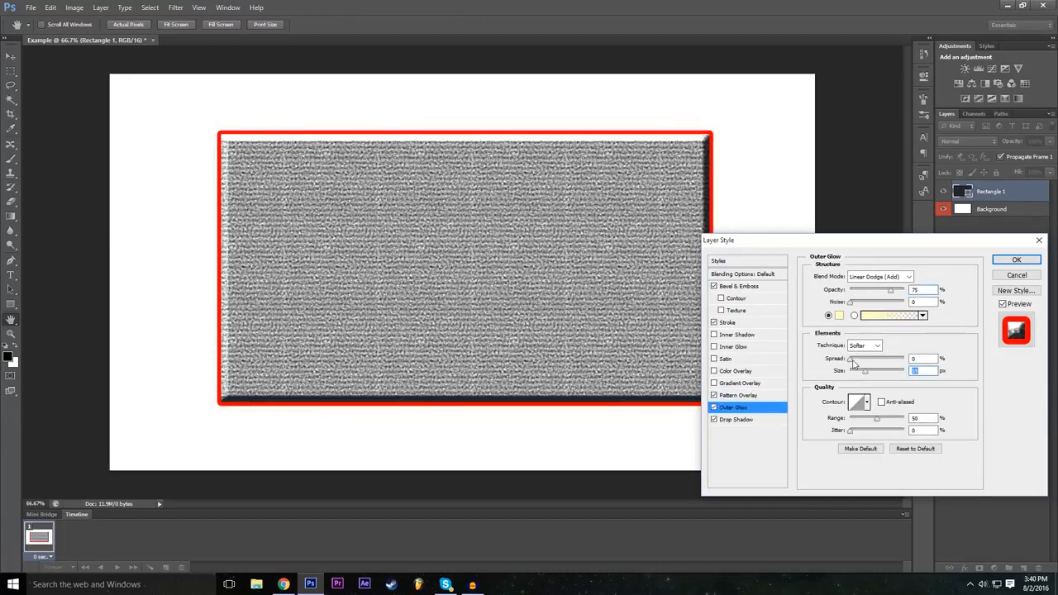
{"action": "left_click", "coordinate": [839, 316]}
{"action": "left_click", "coordinate": [459, 196]}
{"action": "left_click_drag", "start_coordinate": [460, 197], "coordinate": [460, 168]}
{"action": "left_click", "coordinate": [553, 187]}
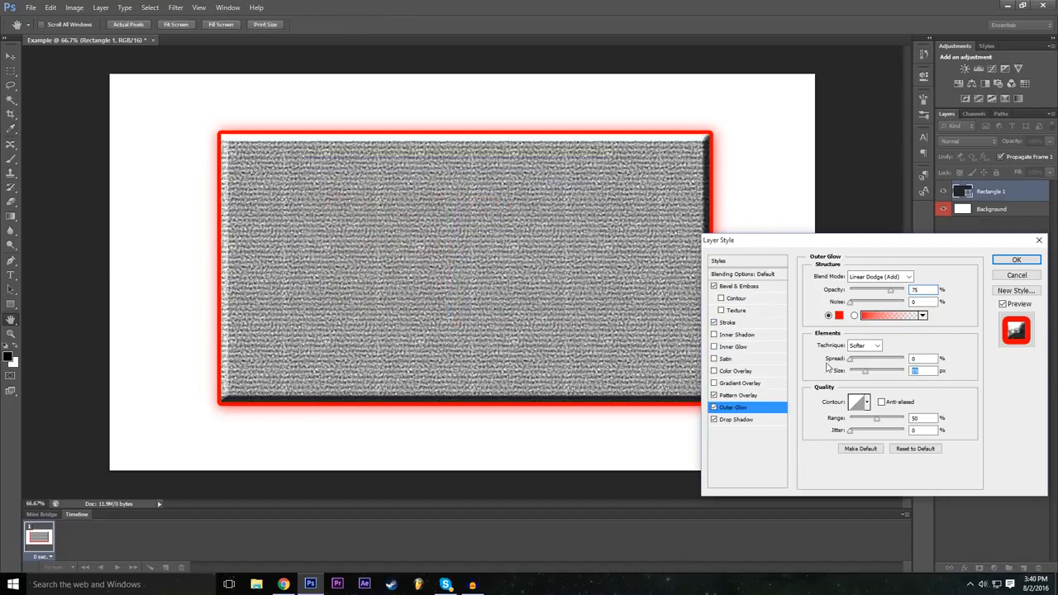
{"action": "left_click_drag", "start_coordinate": [860, 363], "coordinate": [863, 361]}
- Try a Color Overlay on the rectangle in green (06ff00), cancel the color change and disable the overlay
{"action": "left_click", "coordinate": [725, 372]}
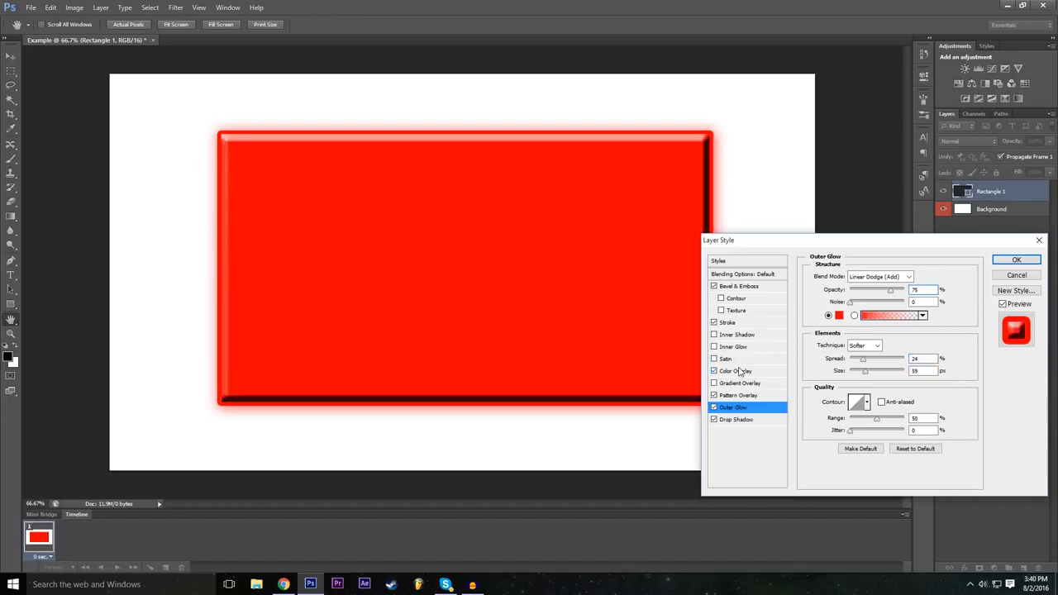
{"action": "left_click", "coordinate": [750, 373]}
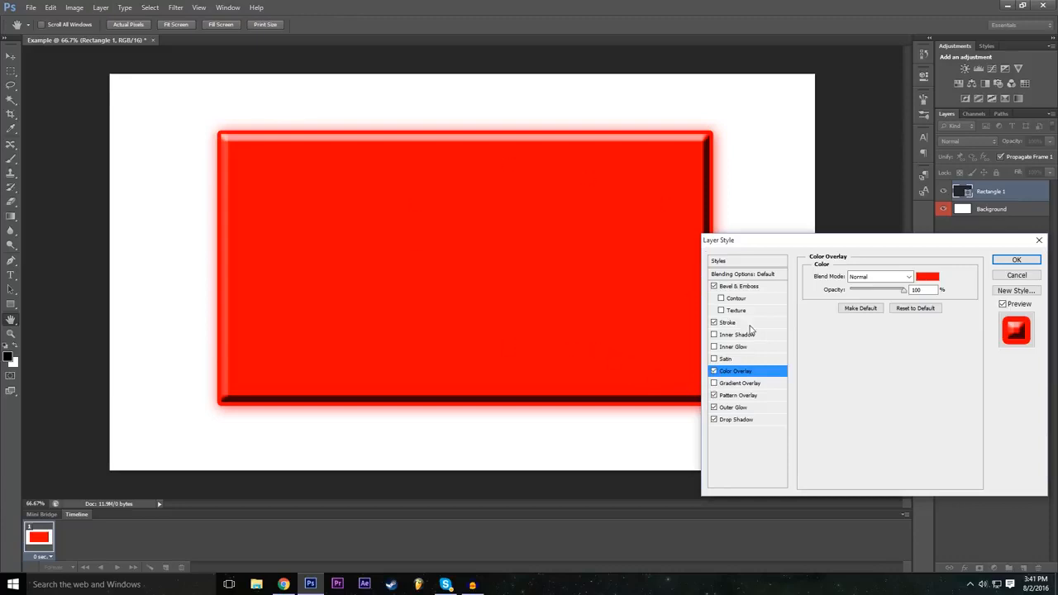
{"action": "left_click", "coordinate": [928, 277]}
{"action": "mouse_move", "coordinate": [430, 204]}
{"action": "left_mouse_down"}
{"action": "mouse_move", "coordinate": [276, 227]}
{"action": "mouse_move", "coordinate": [342, 255]}
{"action": "mouse_move", "coordinate": [357, 289]}
{"action": "left_mouse_up"}
{"action": "left_click_drag", "start_coordinate": [457, 314], "coordinate": [457, 285]}
{"action": "mouse_move", "coordinate": [397, 273]}
{"action": "left_mouse_down"}
{"action": "mouse_move", "coordinate": [445, 220]}
{"action": "mouse_move", "coordinate": [433, 222]}
{"action": "left_mouse_up"}
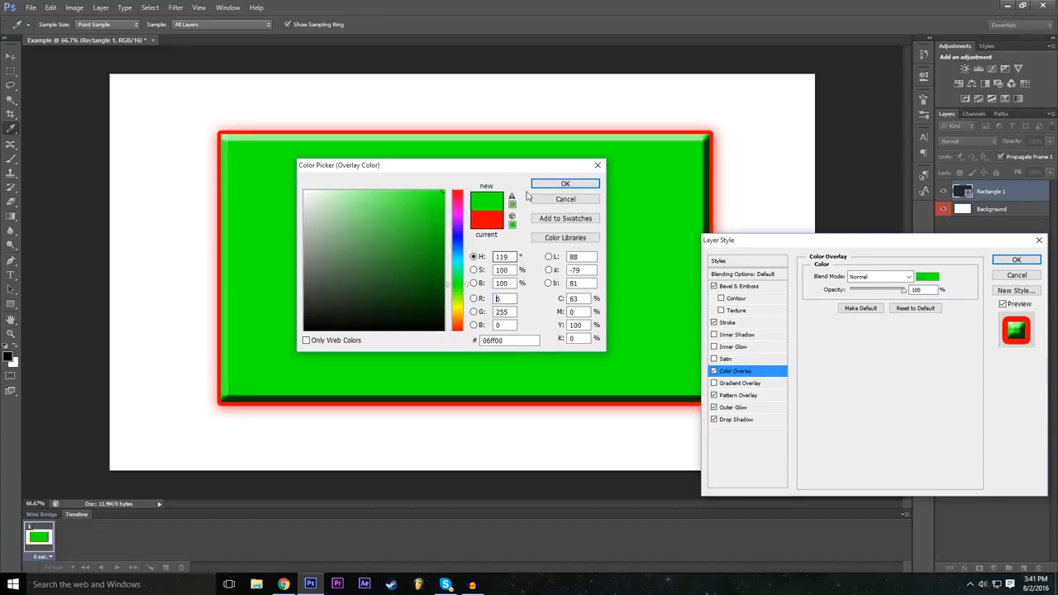
{"action": "left_click", "coordinate": [564, 200]}
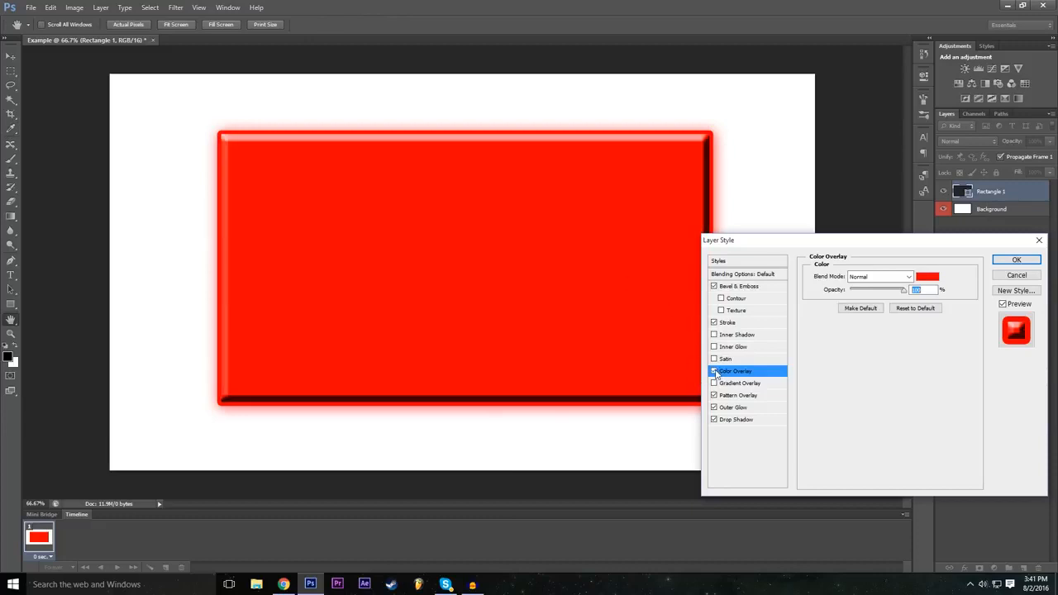
{"action": "left_click", "coordinate": [714, 371]}
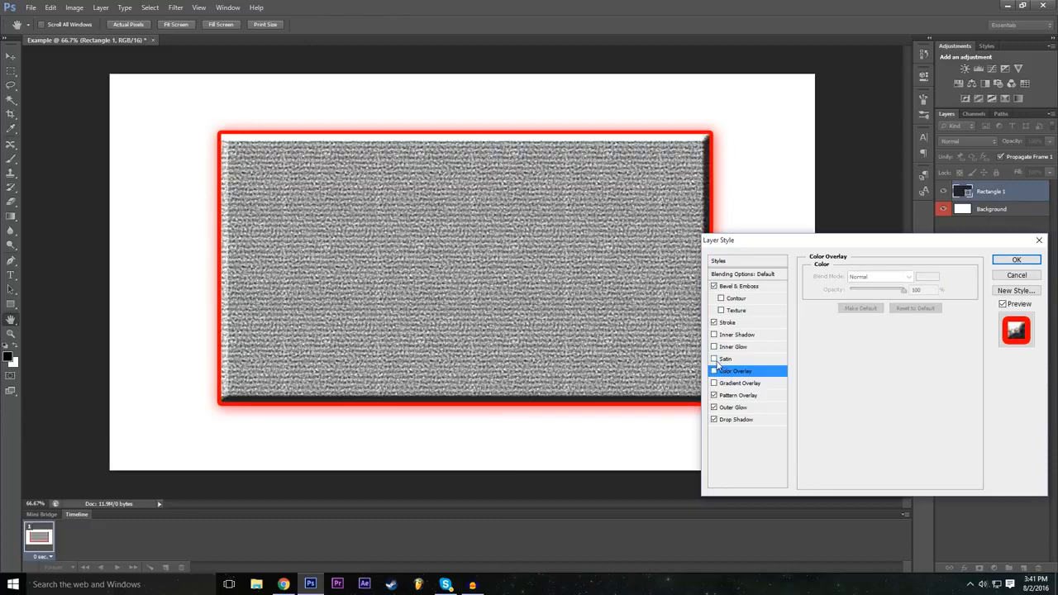
- Preview the Satin and Inner Shadow effects on the rectangle, leaving both disabled
{"action": "left_click", "coordinate": [715, 360]}
{"action": "left_click", "coordinate": [713, 361]}
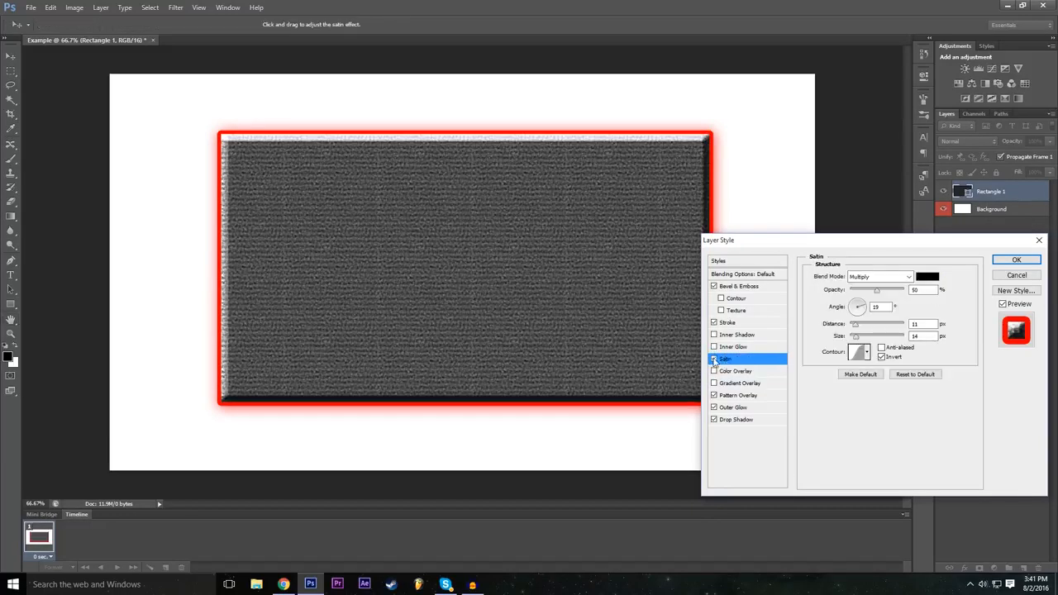
{"action": "left_click", "coordinate": [714, 360]}
{"action": "left_click", "coordinate": [714, 359]}
{"action": "left_click", "coordinate": [714, 361]}
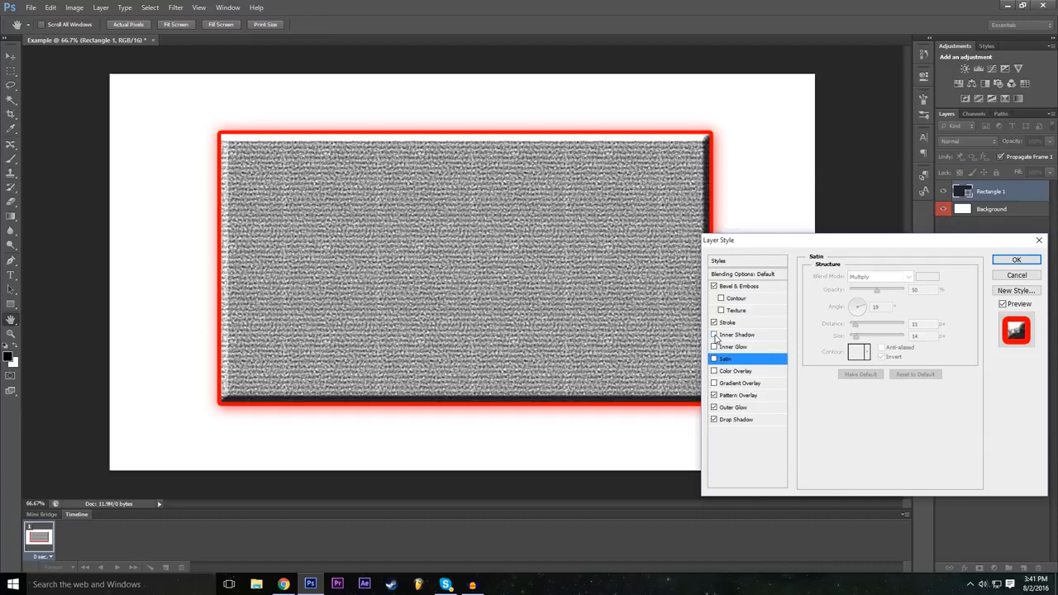
{"action": "left_click", "coordinate": [715, 334]}
{"action": "left_click", "coordinate": [715, 335]}
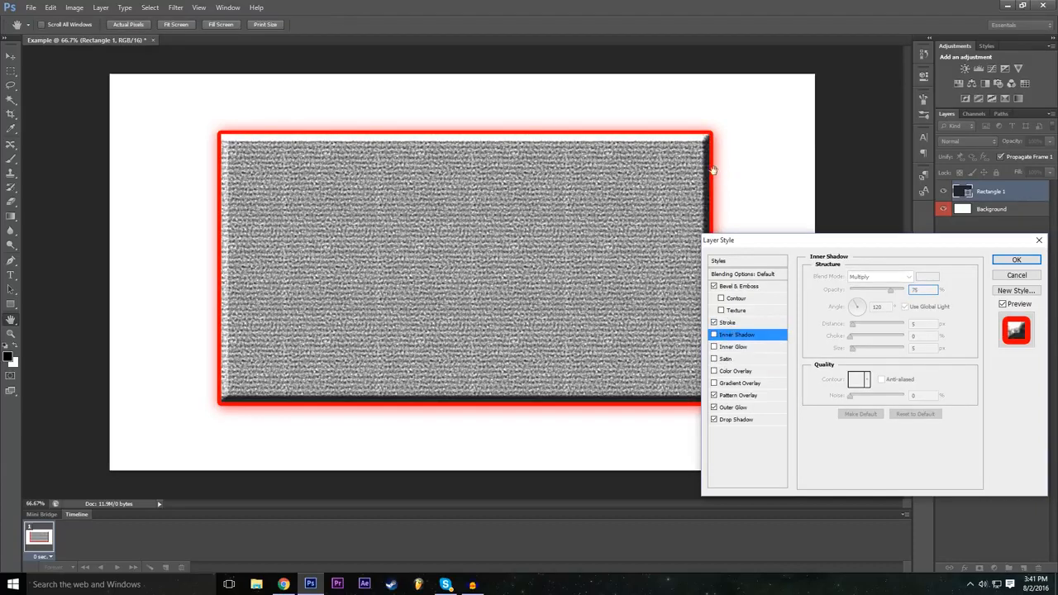
- Enable Inner Glow on the rectangle with its default settings and return to the Outer Glow settings
{"action": "left_click", "coordinate": [748, 348]}
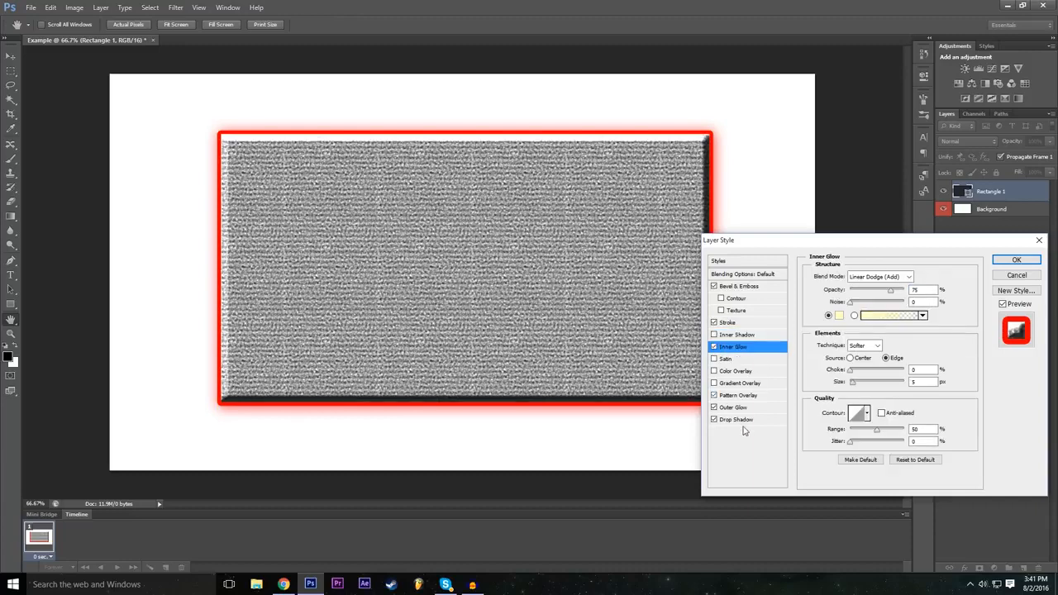
{"action": "left_click", "coordinate": [745, 408]}
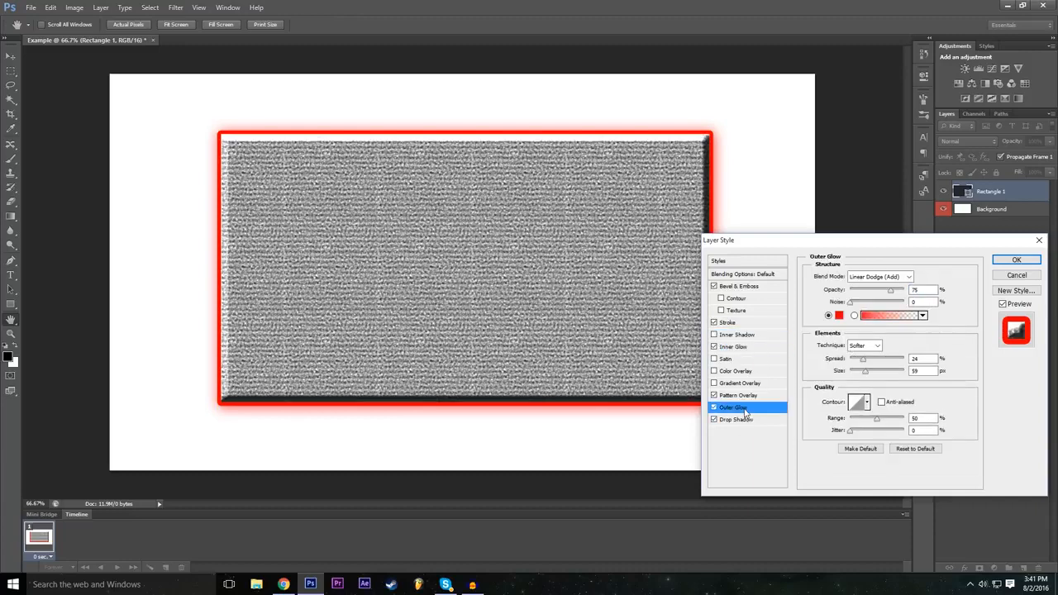
- Enable Gradient Overlay on the rectangle and compare the look with the effect off and on
{"action": "left_click", "coordinate": [714, 383]}
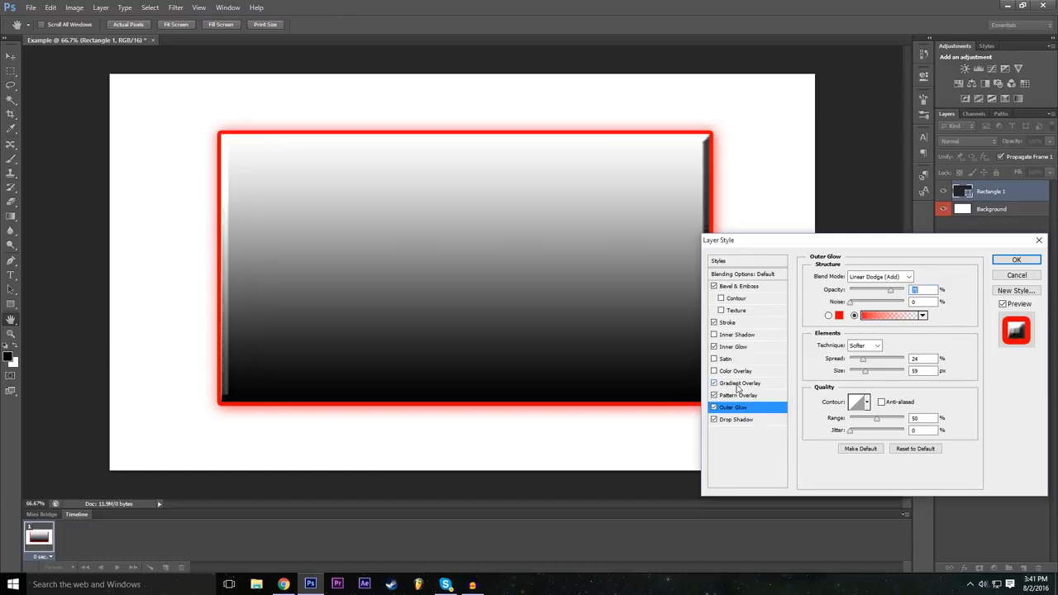
{"action": "left_click", "coordinate": [739, 385]}
{"action": "left_click", "coordinate": [713, 385]}
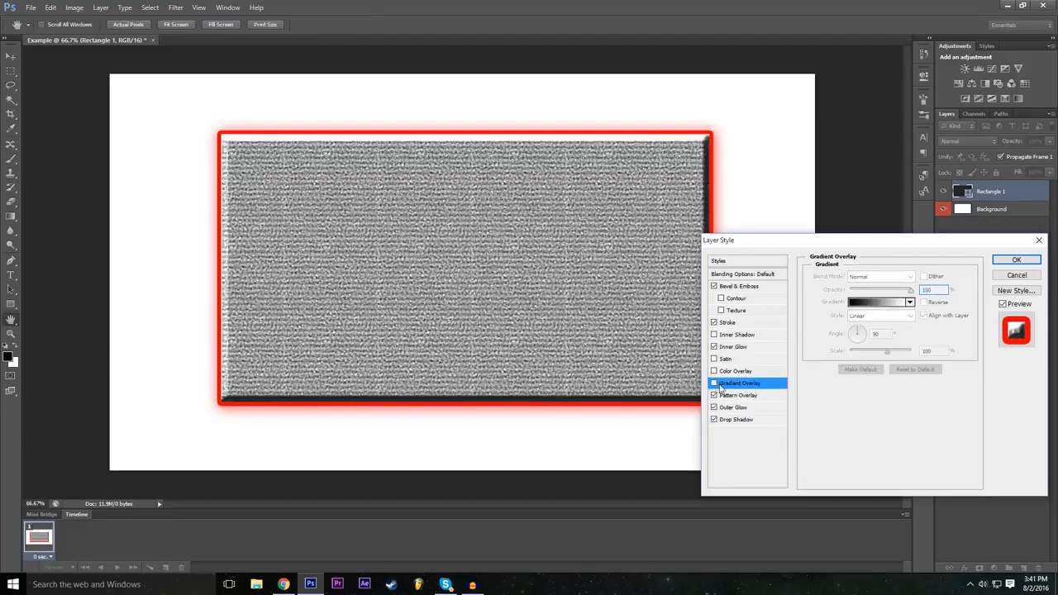
{"action": "left_click", "coordinate": [713, 384]}
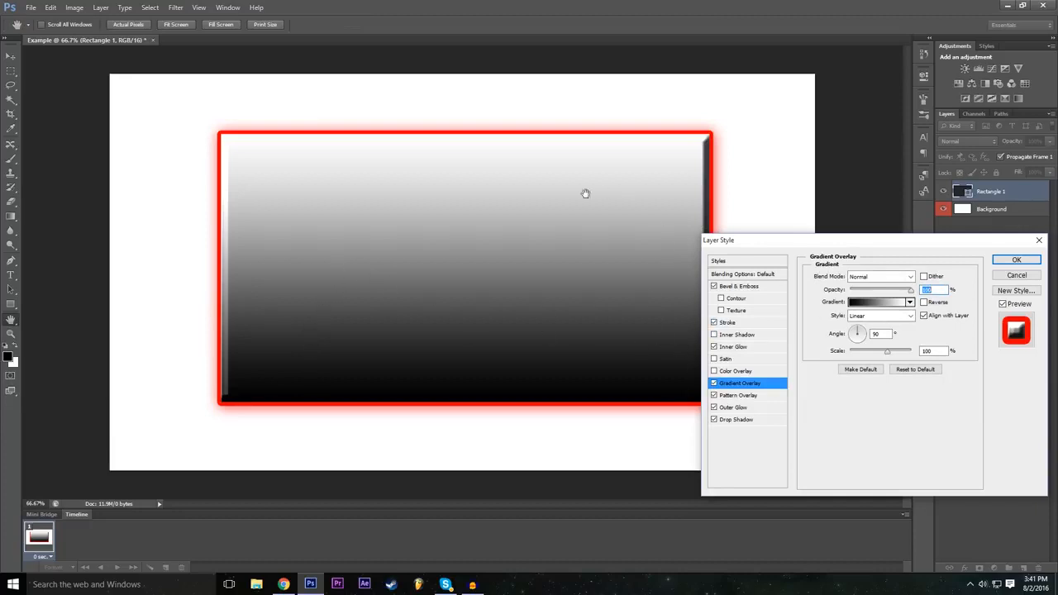
- Try several presets for the rectangle's gradient, including Transparent Stripes and Blue, Red, Yellow, and choose Orange, Yellow, Orange
{"action": "left_click", "coordinate": [879, 302]}
{"action": "left_click", "coordinate": [754, 274]}
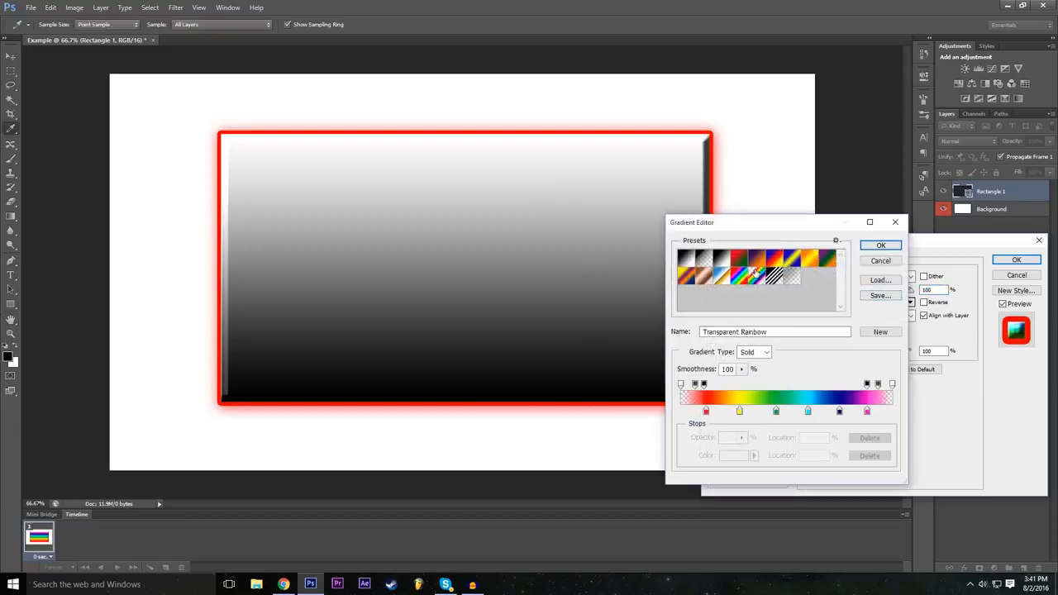
{"action": "left_click", "coordinate": [773, 276]}
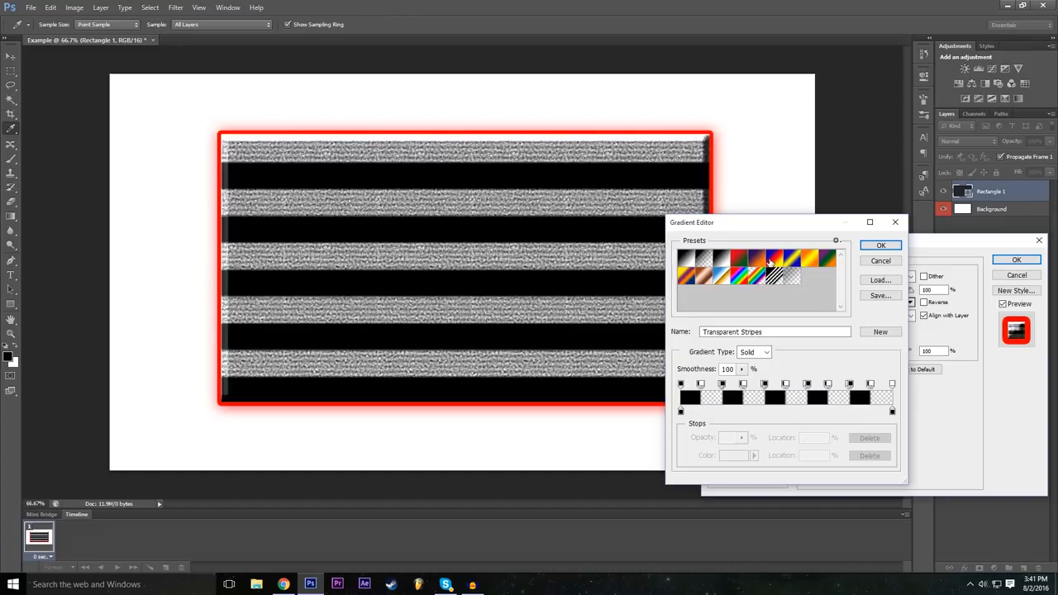
{"action": "left_click", "coordinate": [770, 261]}
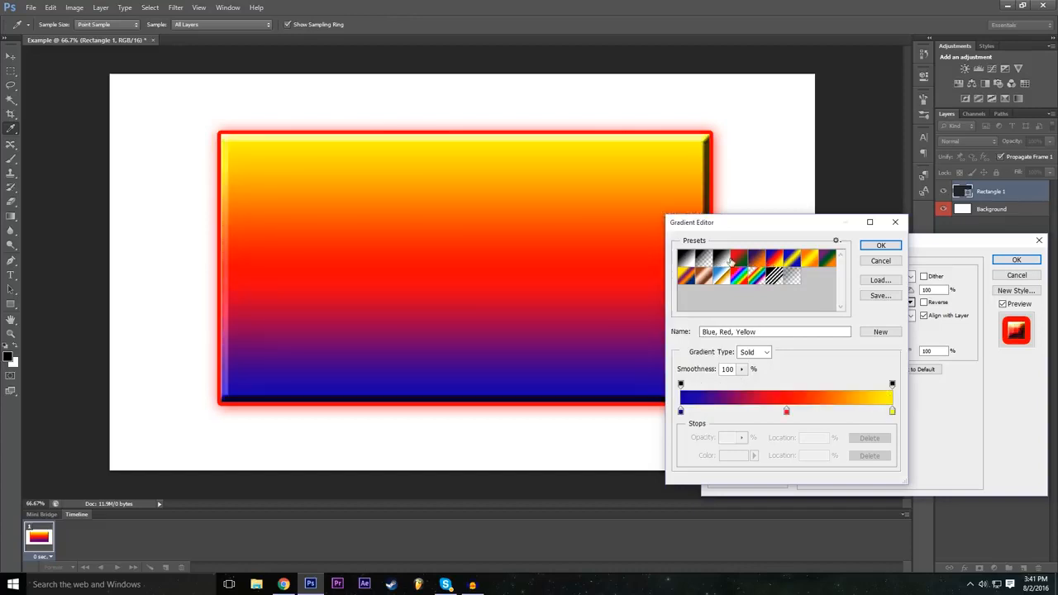
{"action": "left_click", "coordinate": [724, 259]}
{"action": "left_click", "coordinate": [808, 262]}
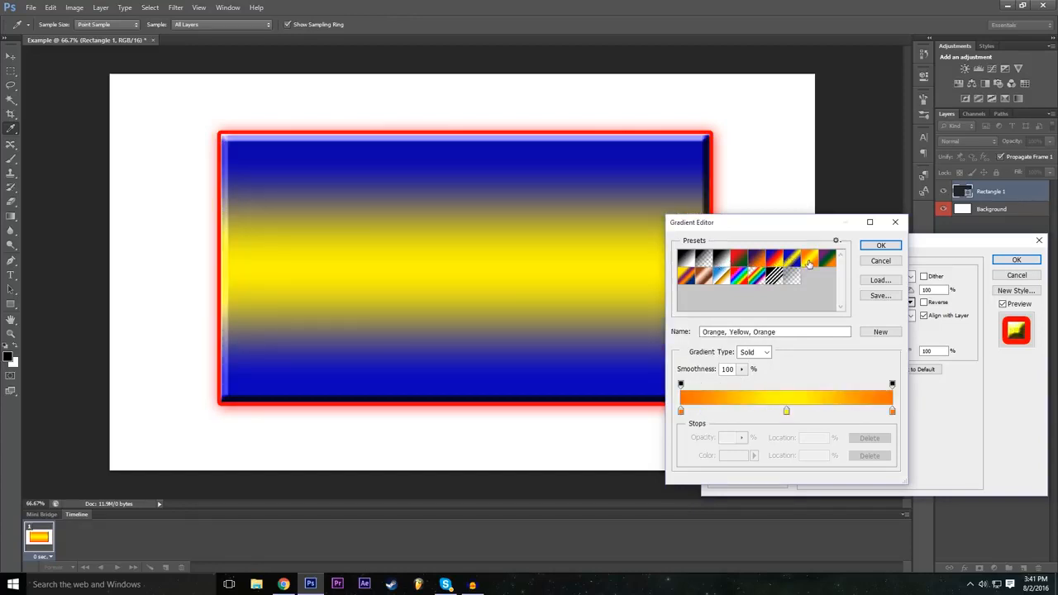
{"action": "left_click", "coordinate": [792, 261]}
{"action": "left_click", "coordinate": [793, 262]}
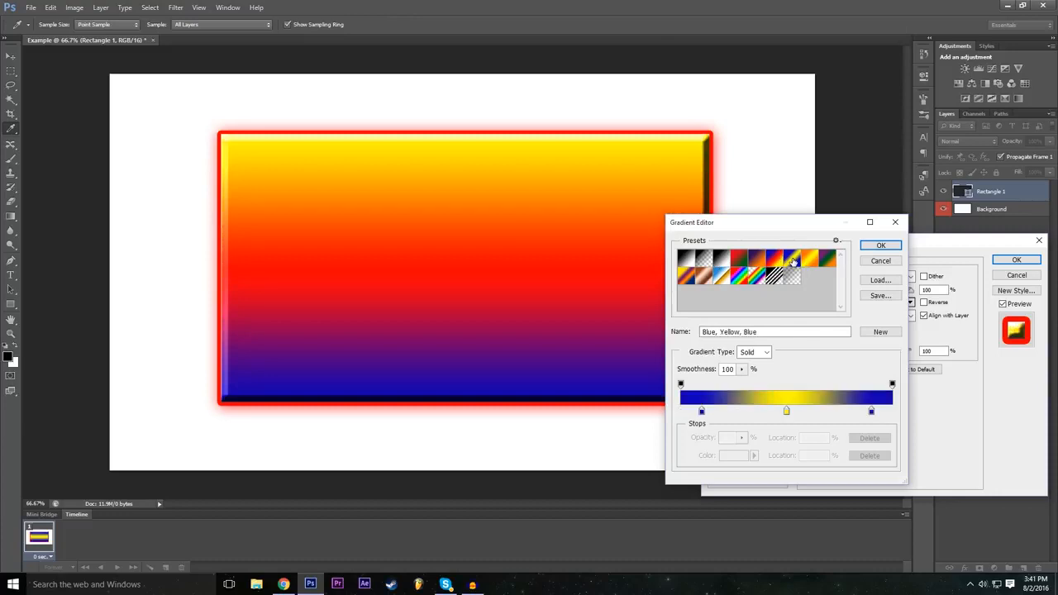
{"action": "left_click", "coordinate": [810, 261]}
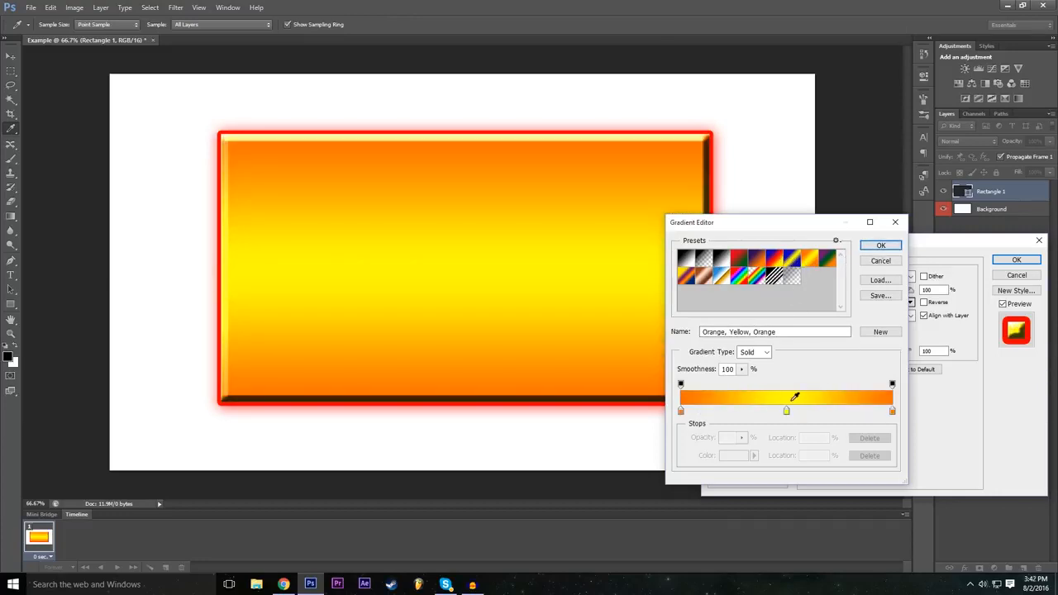
- Recolor the gradient's middle stop to green (00ff1e), accept the gradient and disable Gradient Overlay
{"action": "left_click", "coordinate": [786, 411]}
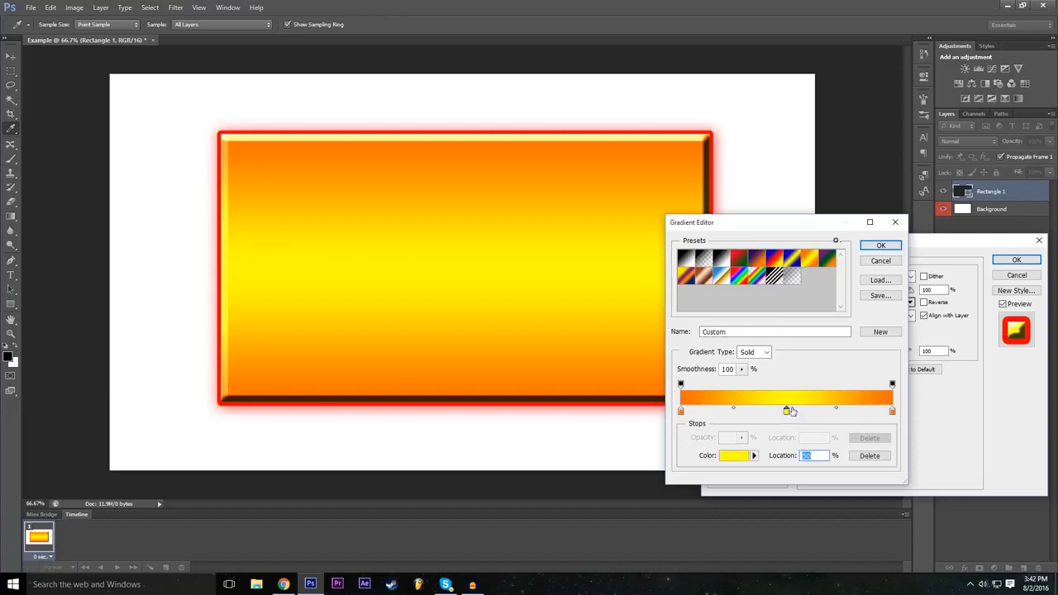
{"action": "double_click", "coordinate": [786, 411]}
{"action": "mouse_move", "coordinate": [450, 219]}
{"action": "left_mouse_down"}
{"action": "mouse_move", "coordinate": [427, 243]}
{"action": "mouse_move", "coordinate": [460, 203]}
{"action": "left_mouse_up"}
{"action": "left_click_drag", "start_coordinate": [459, 295], "coordinate": [459, 190]}
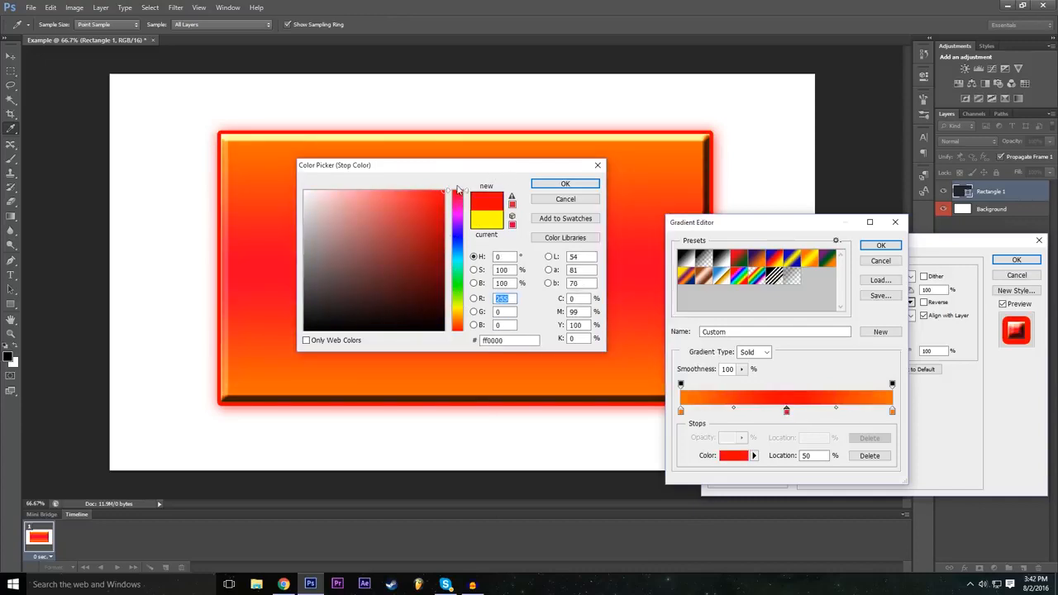
{"action": "left_click_drag", "start_coordinate": [467, 321], "coordinate": [459, 287]}
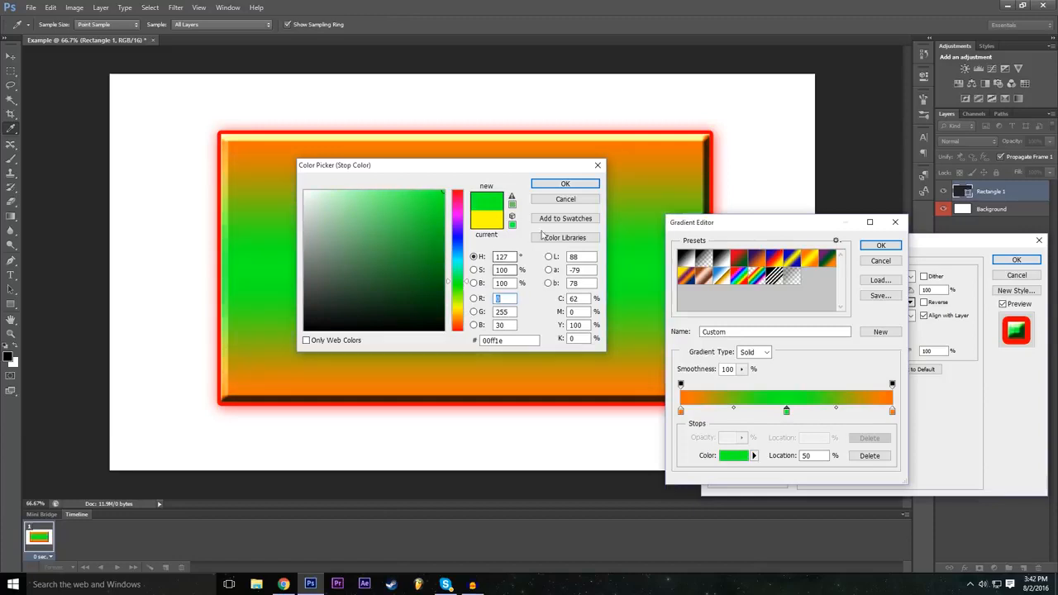
{"action": "left_click", "coordinate": [564, 184]}
{"action": "left_click", "coordinate": [878, 248]}
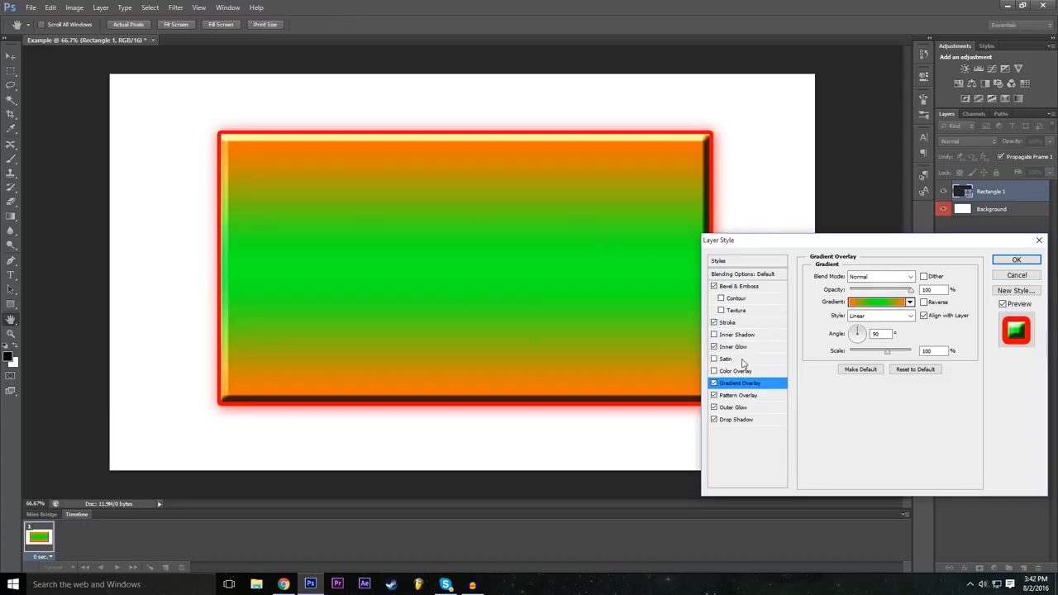
{"action": "left_click", "coordinate": [714, 384]}
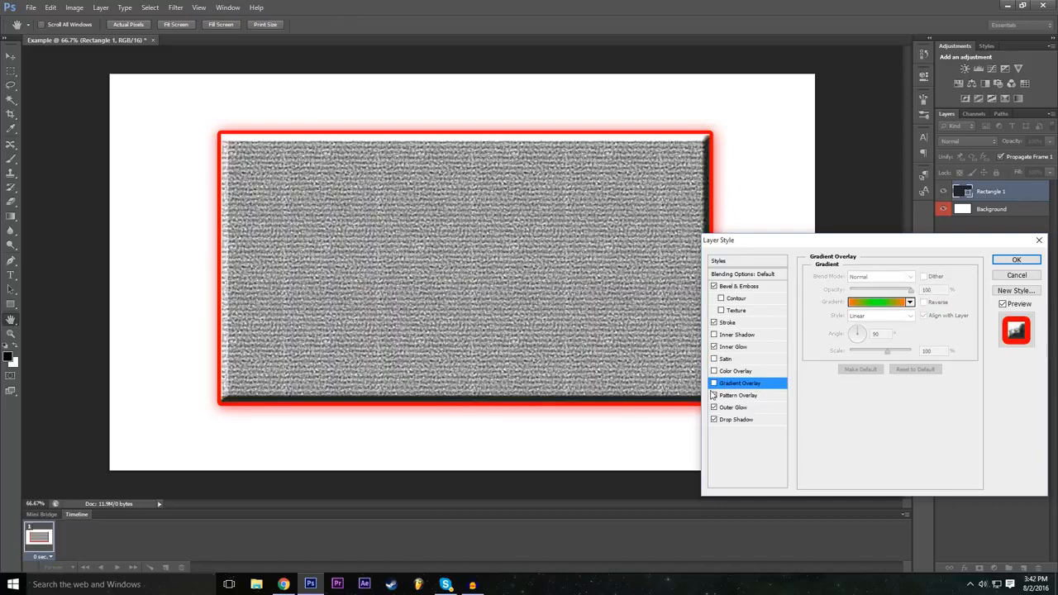
- Apply the configured layer style to Rectangle 1
{"action": "left_click_drag", "start_coordinate": [850, 242], "coordinate": [425, 241]}
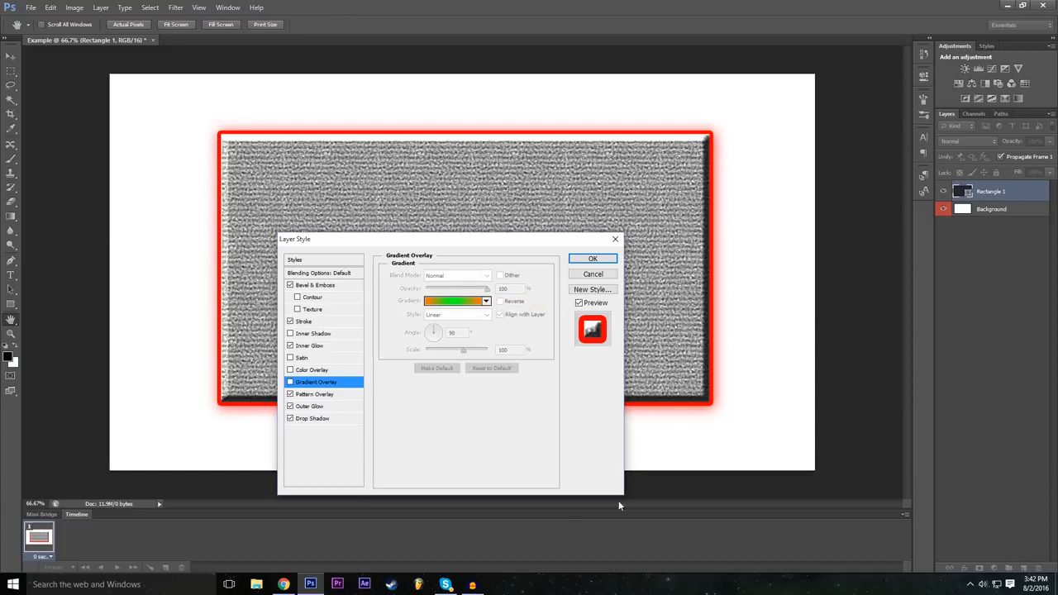
{"action": "left_click", "coordinate": [614, 262]}
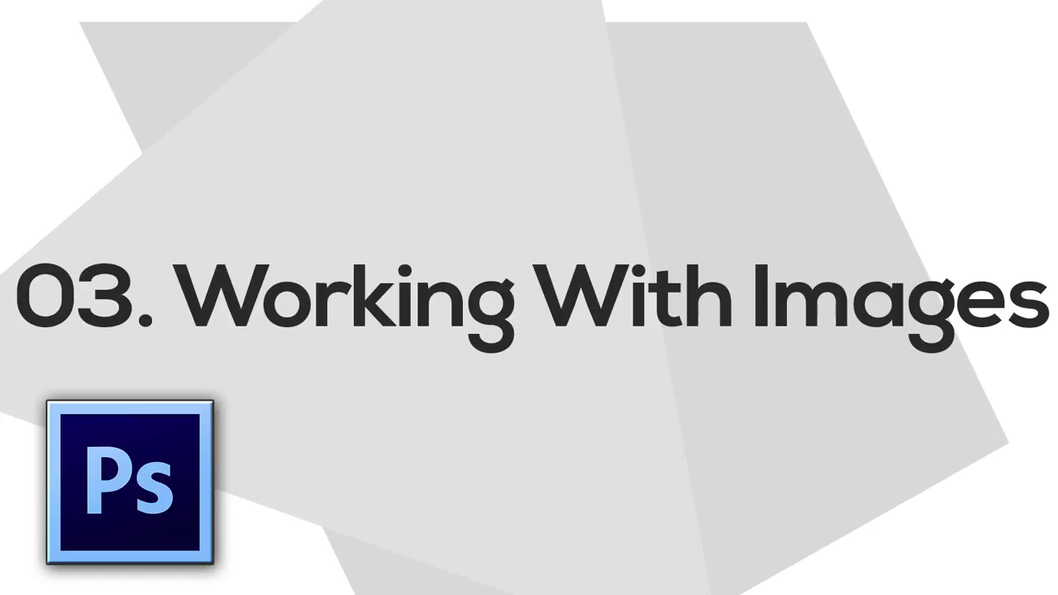
- Try placing the P1 image from the __PS Tut folder into the Example document, and cancel the placement
{"action": "left_click", "coordinate": [30, 8]}
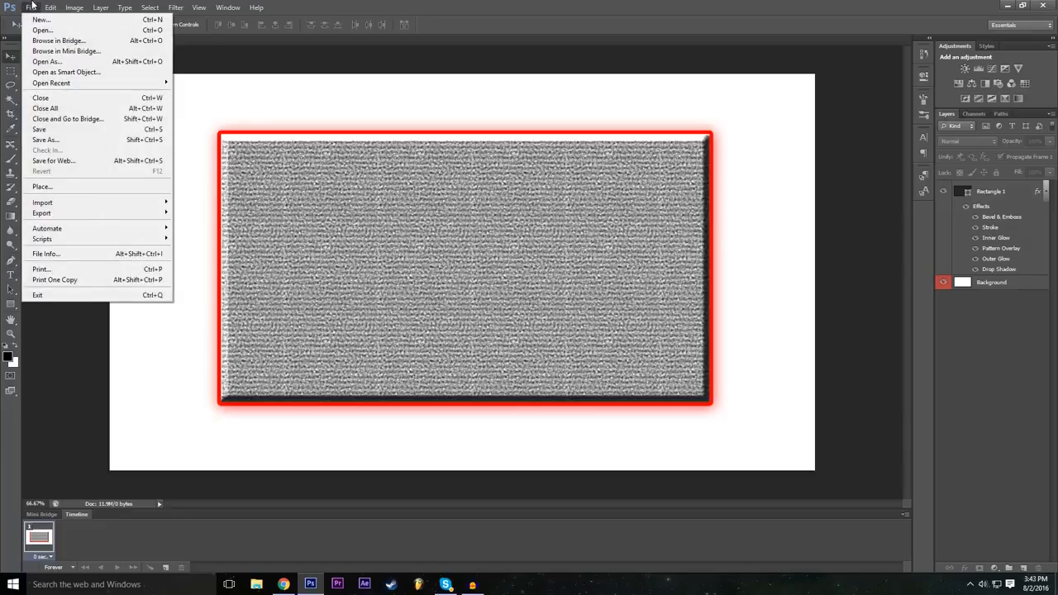
{"action": "left_click", "coordinate": [78, 188]}
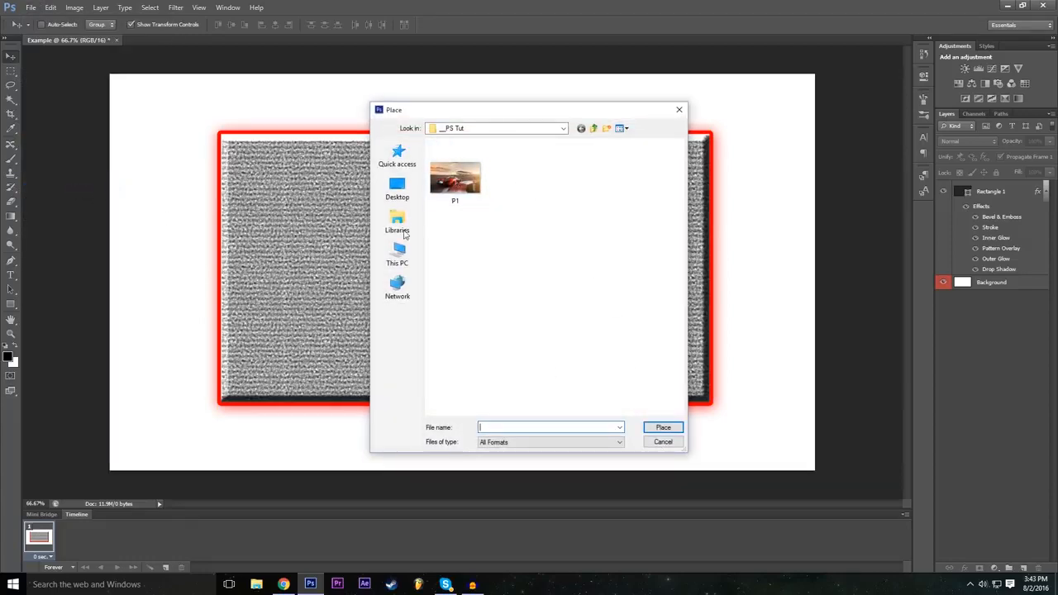
{"action": "left_click", "coordinate": [483, 195]}
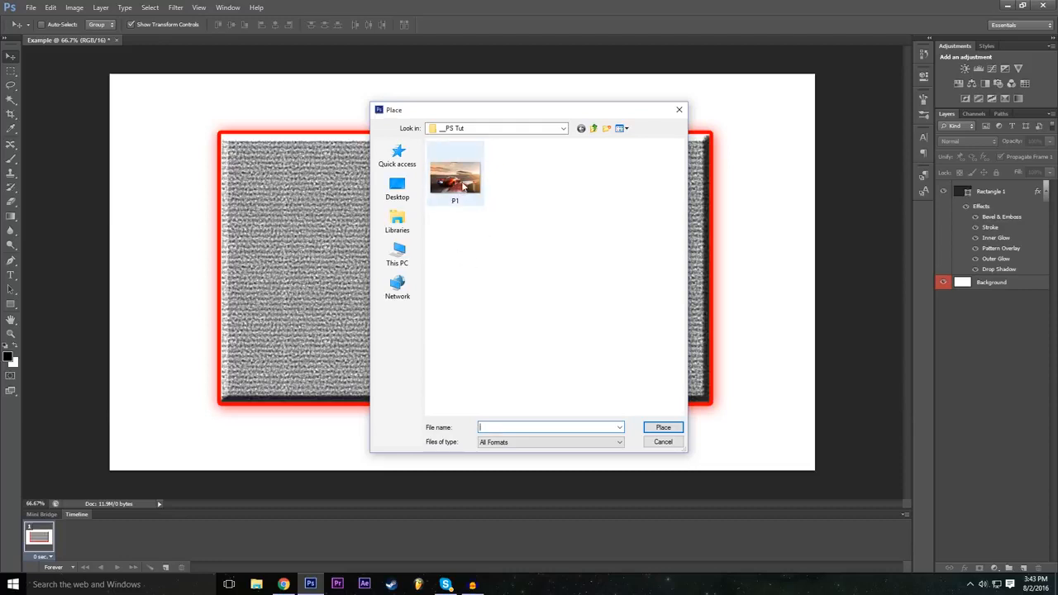
{"action": "left_click", "coordinate": [662, 428]}
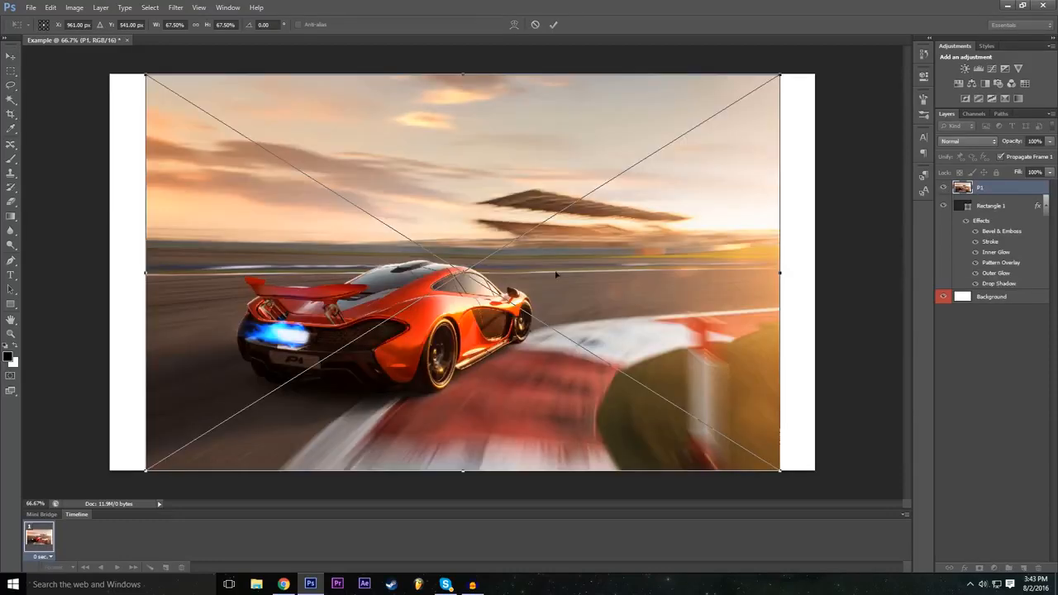
{"action": "left_click", "coordinate": [535, 24]}
- Open the P1 image as its own document and switch to the Example document and back to compare them
{"action": "left_click", "coordinate": [31, 6]}
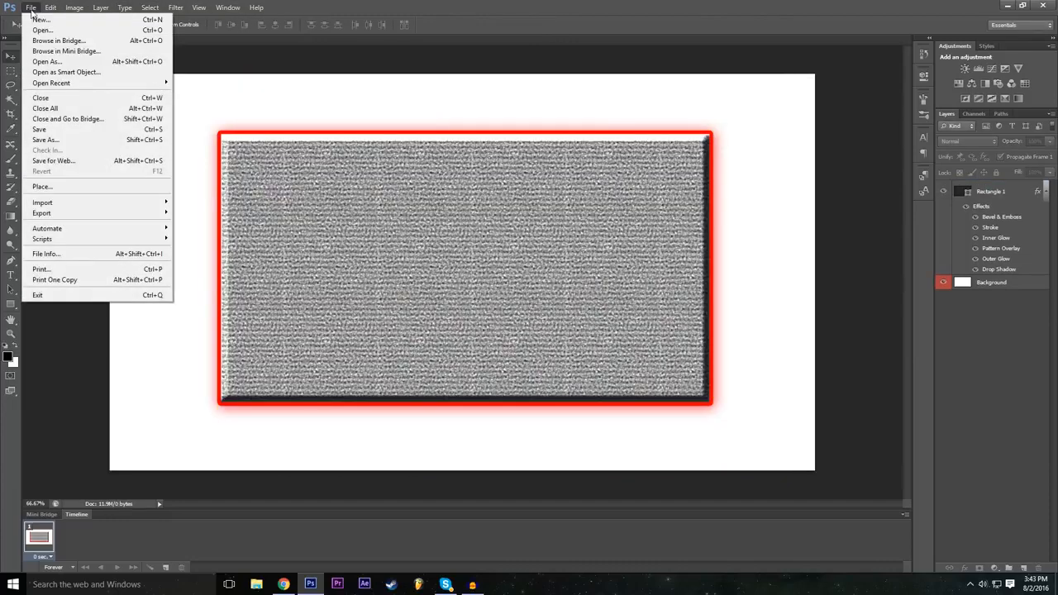
{"action": "left_click", "coordinate": [45, 30]}
{"action": "left_click", "coordinate": [453, 184]}
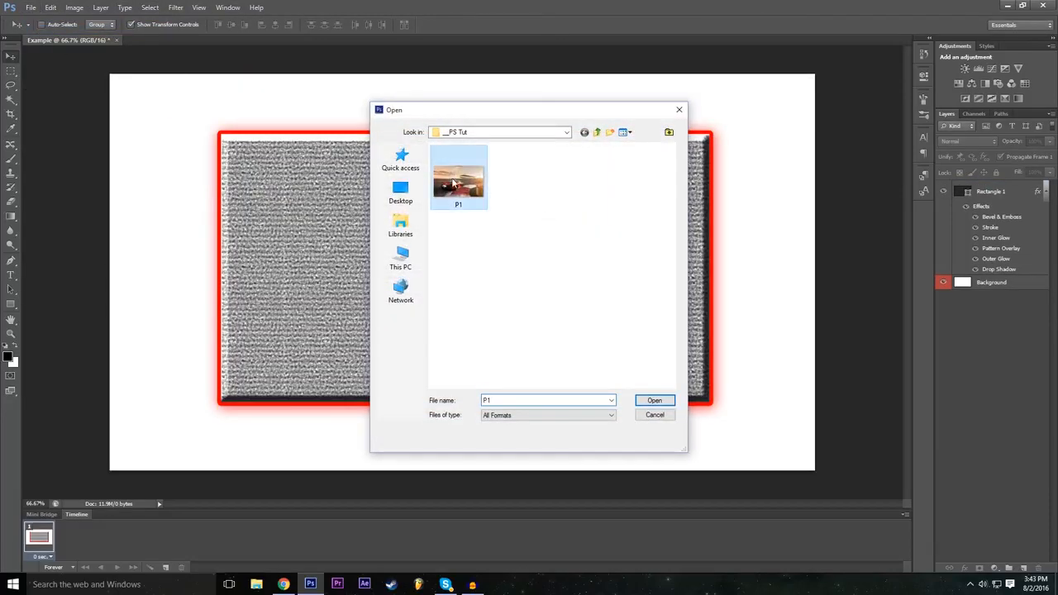
{"action": "left_click", "coordinate": [655, 402]}
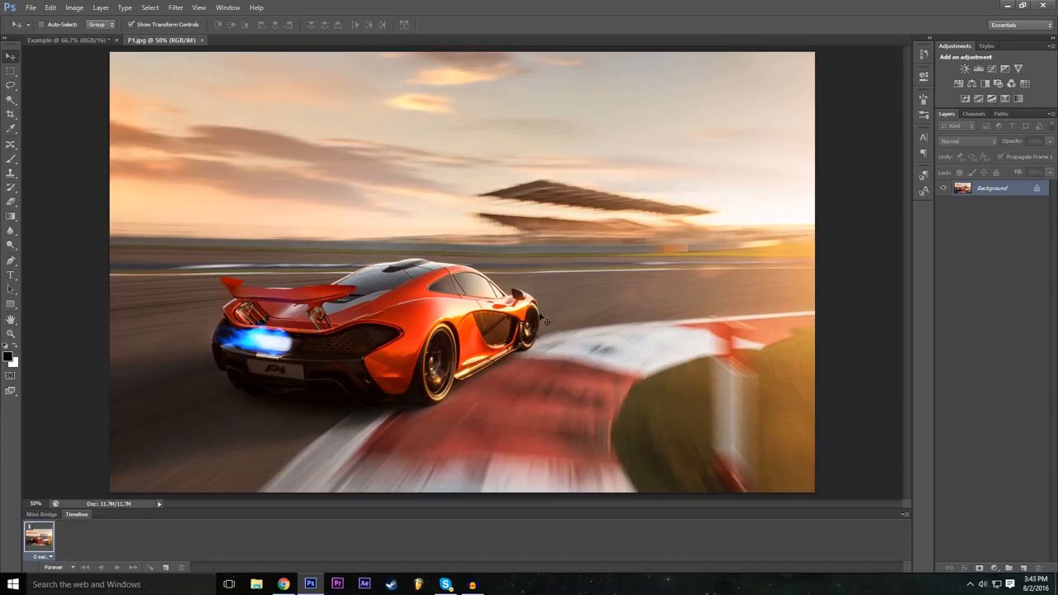
{"action": "left_click", "coordinate": [97, 41]}
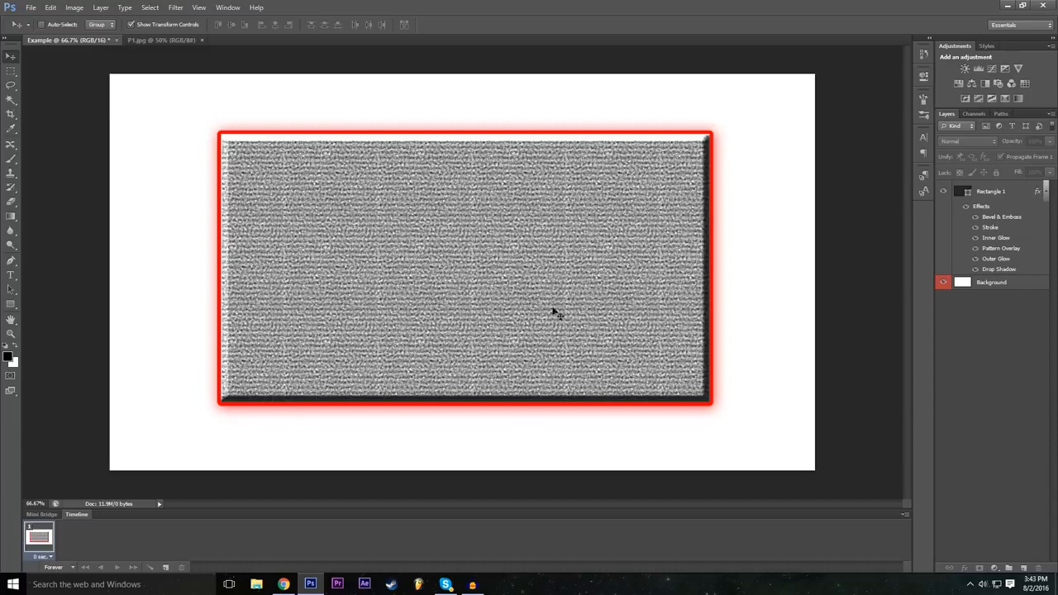
{"action": "left_click", "coordinate": [163, 39]}
{"action": "left_click", "coordinate": [31, 7]}
{"action": "left_click", "coordinate": [64, 189]}
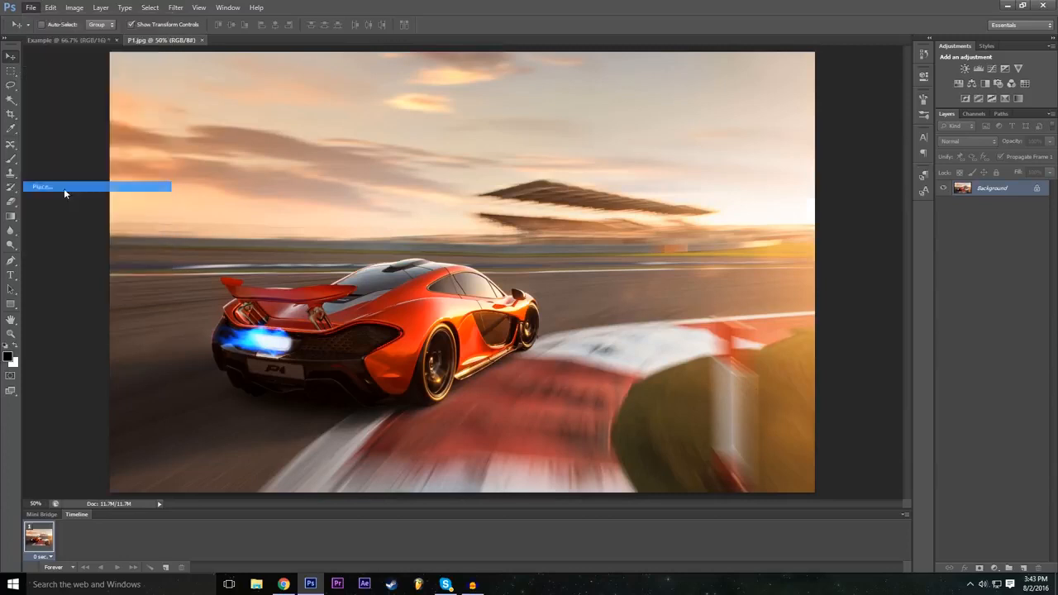
{"action": "left_click", "coordinate": [664, 441]}
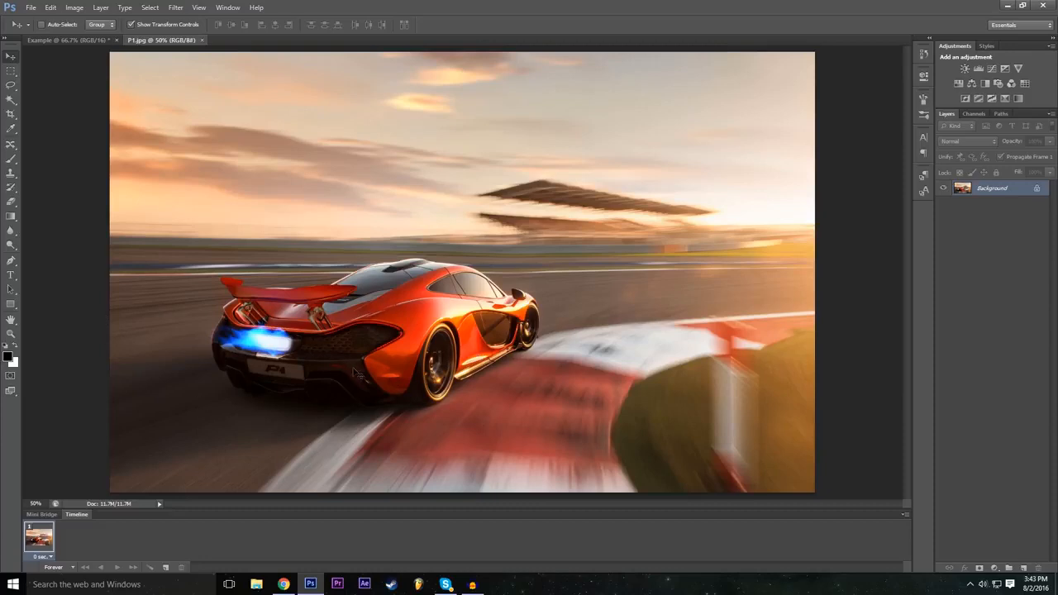
- Activate the Lasso tool, look over the car at 100% zoom, and return the view to 50%
{"action": "left_click", "coordinate": [11, 86]}
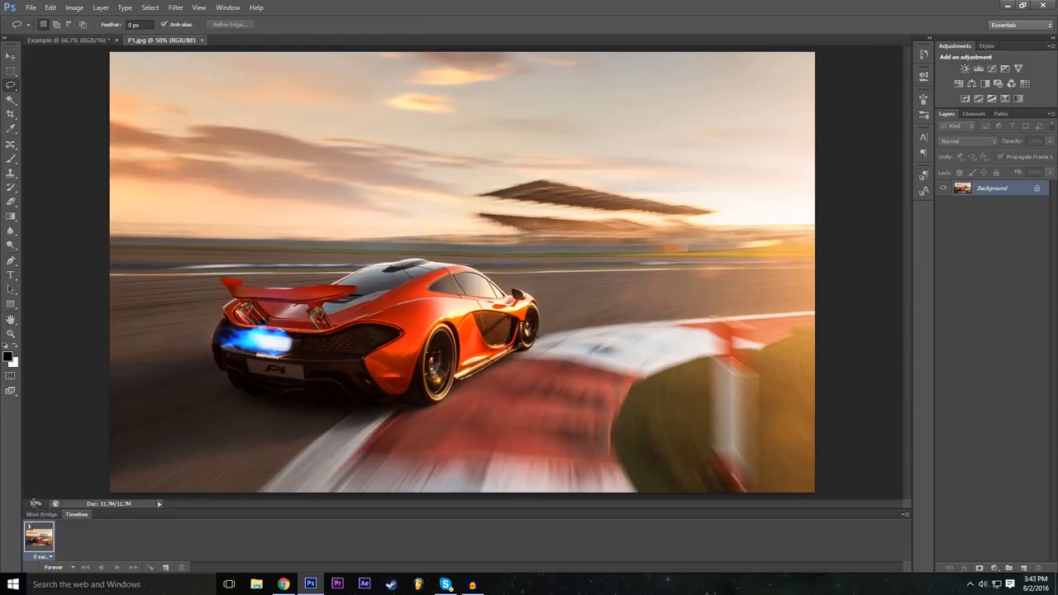
{"action": "left_click", "coordinate": [35, 503]}
{"action": "key", "text": "Return"}
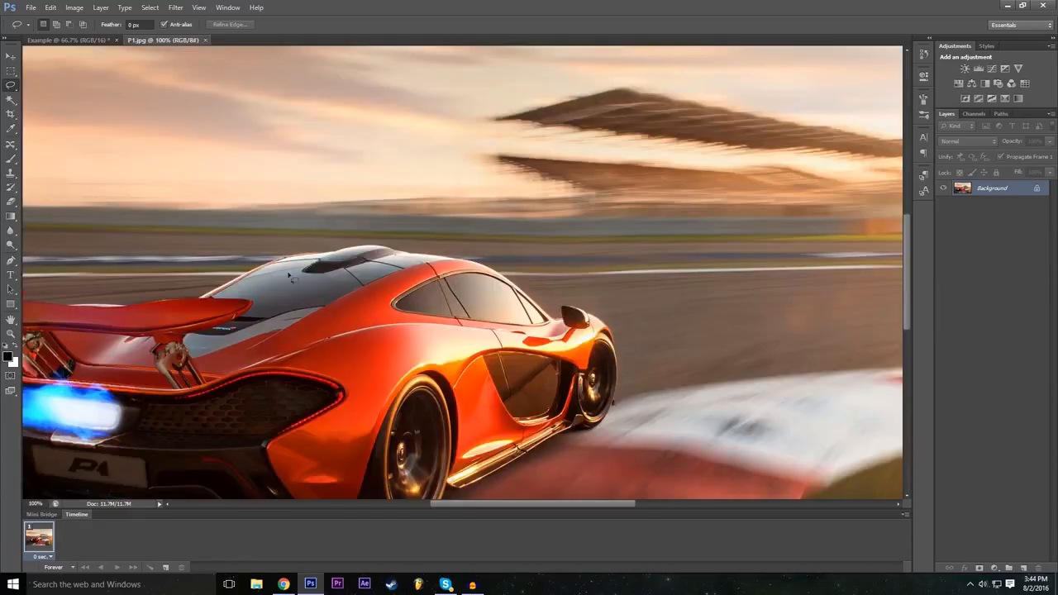
{"action": "scroll", "coordinate": [289, 277], "scroll_direction": "down", "scroll_amount": 2}
{"action": "scroll", "coordinate": [544, 376], "scroll_direction": "down", "scroll_amount": 2}
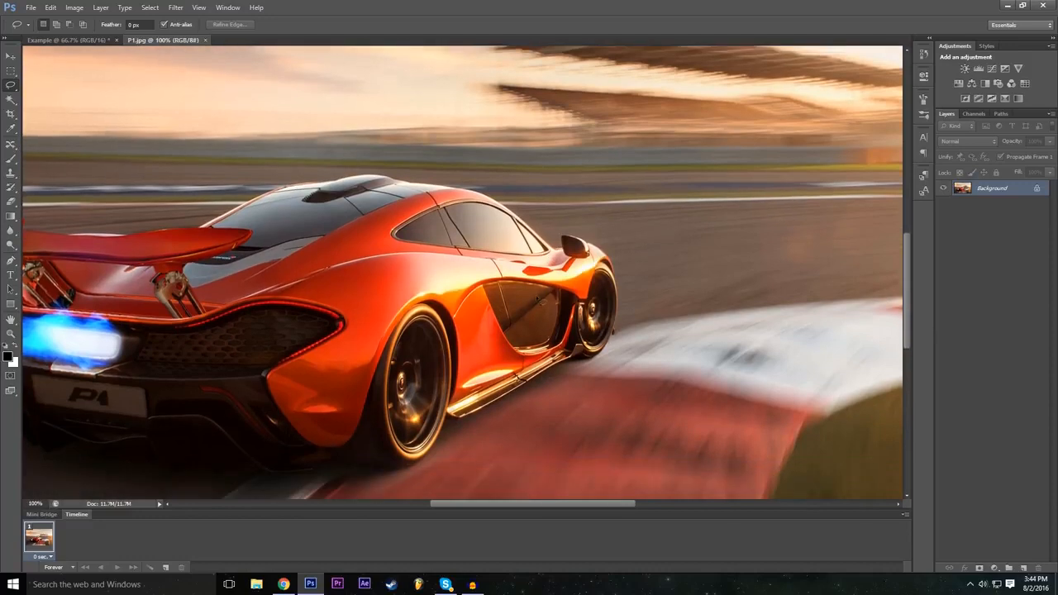
{"action": "scroll", "coordinate": [442, 432], "scroll_direction": "down", "scroll_amount": 1}
{"action": "left_click_drag", "start_coordinate": [481, 504], "coordinate": [449, 505]}
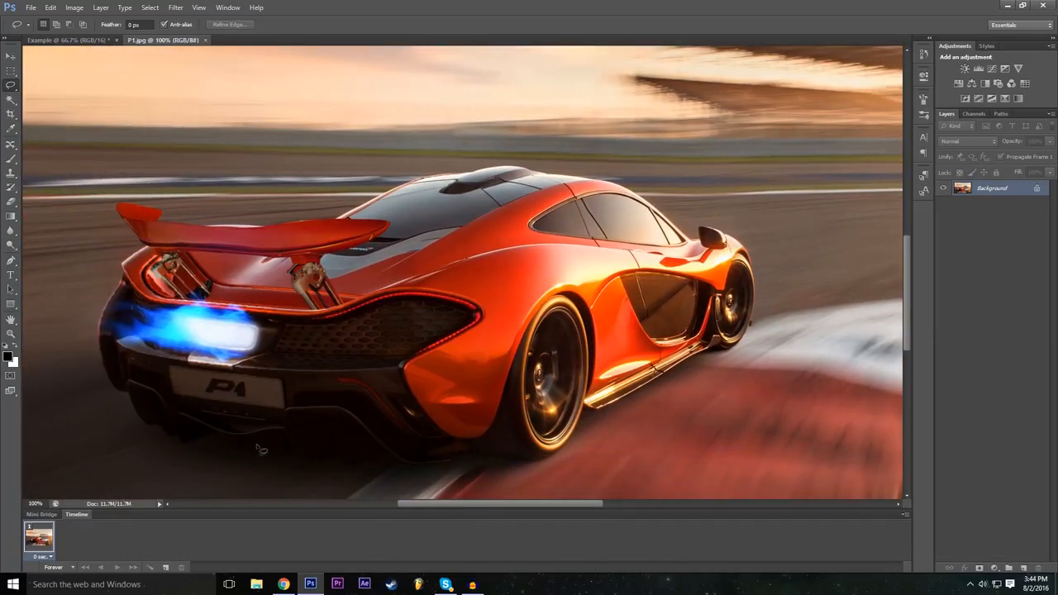
{"action": "left_click", "coordinate": [36, 503]}
{"action": "type", "text": "50"}
{"action": "key", "text": "Return"}
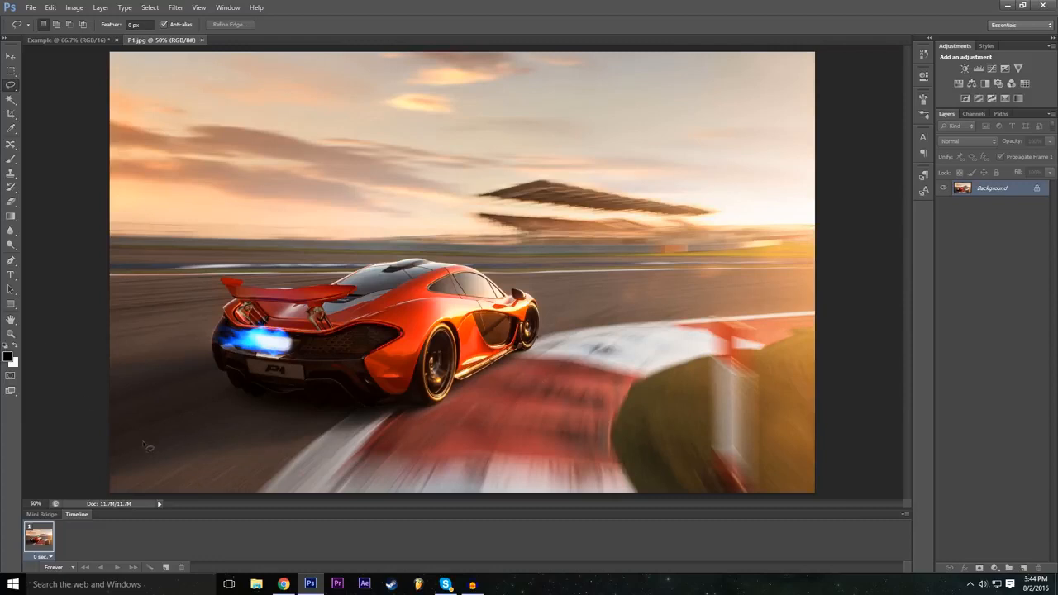
- Trace a closed freehand selection around the whole car in the P1 image with the Lasso tool
{"action": "left_click", "coordinate": [35, 503]}
{"action": "type", "text": "1200"}
{"action": "type", "text": "00"}
{"action": "key", "text": "Return"}
{"action": "scroll", "coordinate": [134, 262], "scroll_direction": "down", "scroll_amount": 3}
{"action": "left_click_drag", "start_coordinate": [534, 504], "coordinate": [504, 503]}
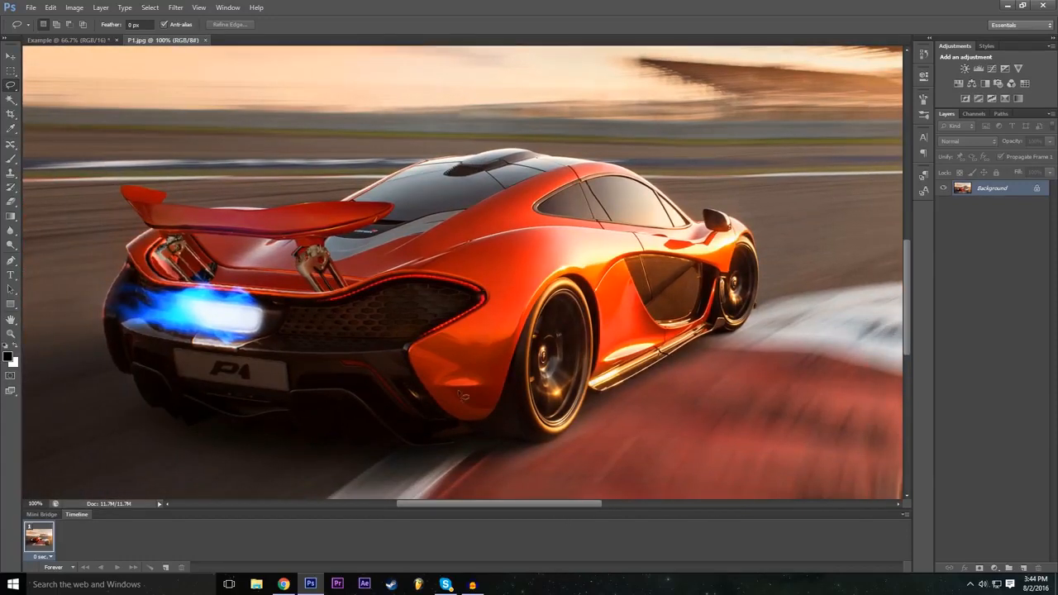
{"action": "left_click_drag", "start_coordinate": [908, 293], "coordinate": [908, 299]}
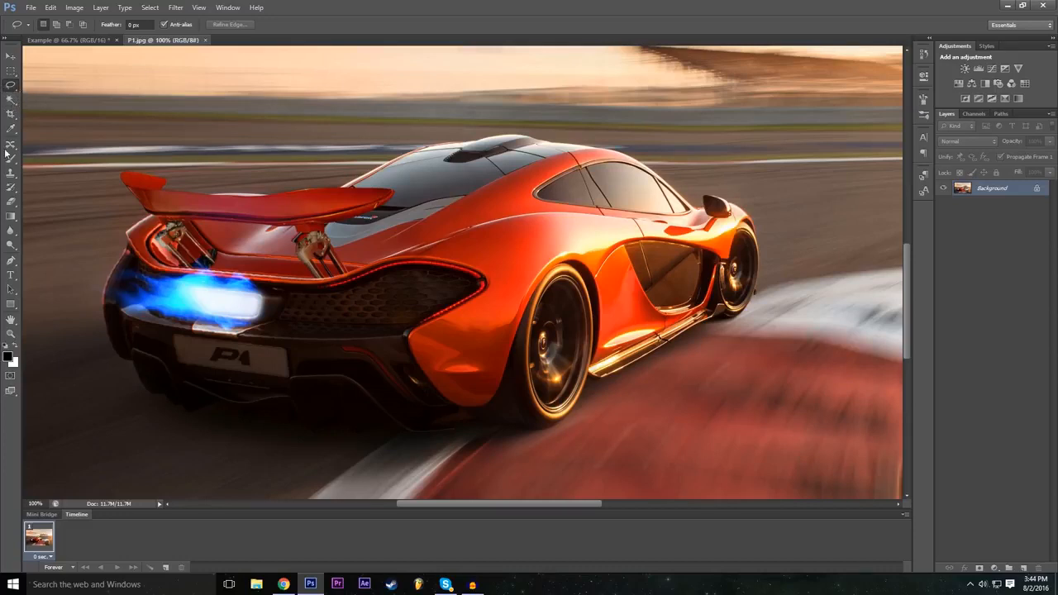
{"action": "mouse_move", "coordinate": [135, 364]}
{"action": "left_mouse_down"}
{"action": "mouse_move", "coordinate": [147, 396]}
{"action": "mouse_move", "coordinate": [178, 412]}
{"action": "mouse_move", "coordinate": [174, 404]}
{"action": "mouse_move", "coordinate": [212, 406]}
{"action": "mouse_move", "coordinate": [324, 436]}
{"action": "mouse_move", "coordinate": [345, 427]}
{"action": "mouse_move", "coordinate": [359, 437]}
{"action": "mouse_move", "coordinate": [390, 425]}
{"action": "mouse_move", "coordinate": [416, 436]}
{"action": "mouse_move", "coordinate": [526, 429]}
{"action": "left_mouse_up"}
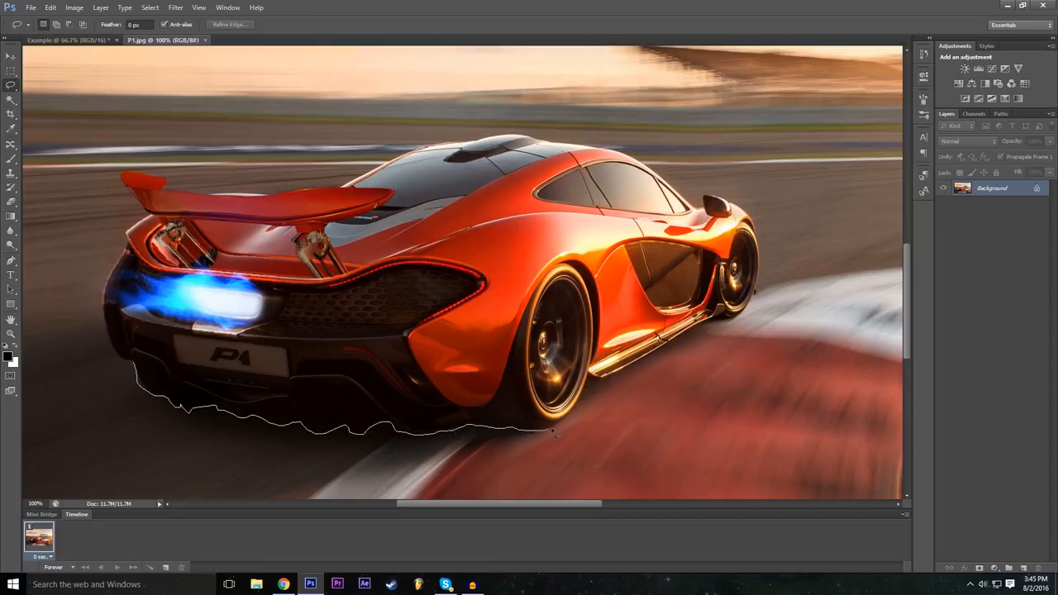
{"action": "mouse_move", "coordinate": [585, 395]}
{"action": "left_mouse_down"}
{"action": "mouse_move", "coordinate": [706, 324]}
{"action": "mouse_move", "coordinate": [744, 320]}
{"action": "mouse_move", "coordinate": [756, 286]}
{"action": "left_mouse_up"}
{"action": "mouse_move", "coordinate": [742, 209]}
{"action": "left_mouse_down"}
{"action": "mouse_move", "coordinate": [707, 196]}
{"action": "mouse_move", "coordinate": [697, 205]}
{"action": "mouse_move", "coordinate": [613, 153]}
{"action": "mouse_move", "coordinate": [516, 136]}
{"action": "mouse_move", "coordinate": [420, 150]}
{"action": "mouse_move", "coordinate": [340, 192]}
{"action": "left_mouse_up"}
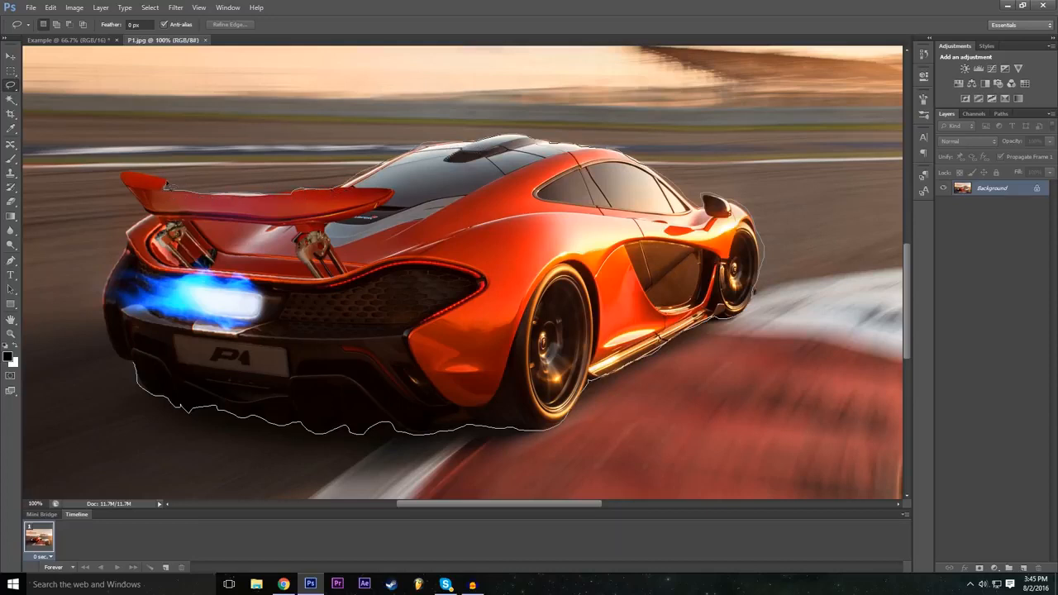
{"action": "mouse_move", "coordinate": [158, 182]}
{"action": "left_mouse_down"}
{"action": "mouse_move", "coordinate": [125, 176]}
{"action": "mouse_move", "coordinate": [147, 216]}
{"action": "mouse_move", "coordinate": [105, 304]}
{"action": "mouse_move", "coordinate": [111, 339]}
{"action": "mouse_move", "coordinate": [138, 374]}
{"action": "left_mouse_up"}
- Convert the locked Background of the P1 image into a regular layer named Mclaren
{"action": "scroll", "coordinate": [487, 353], "scroll_direction": "down", "scroll_amount": 1}
{"action": "scroll", "coordinate": [487, 353], "scroll_direction": "up", "scroll_amount": 1}
{"action": "left_click", "coordinate": [37, 503]}
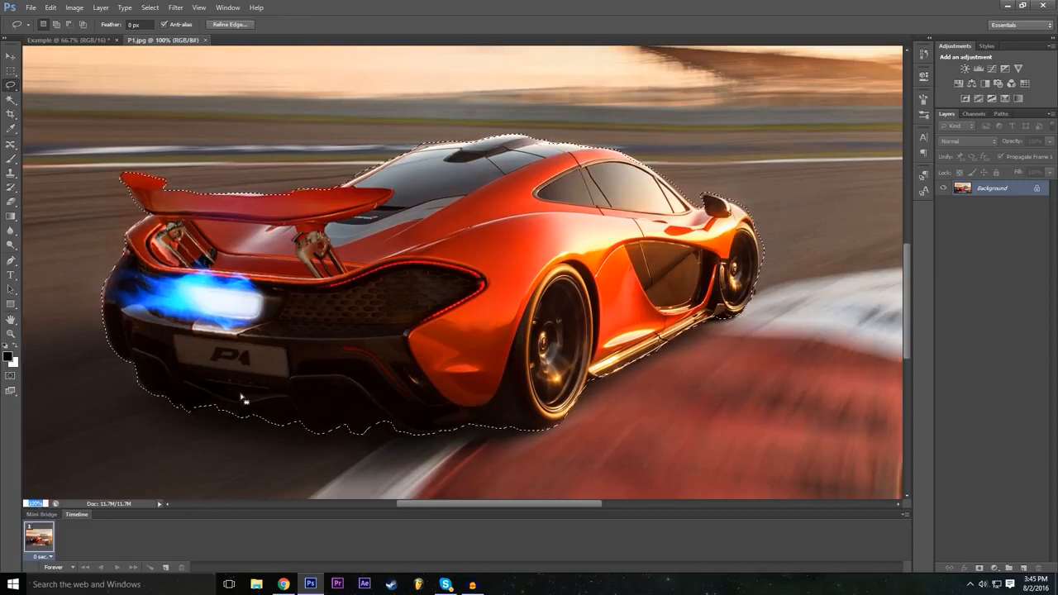
{"action": "type", "text": "50"}
{"action": "key", "text": "Return"}
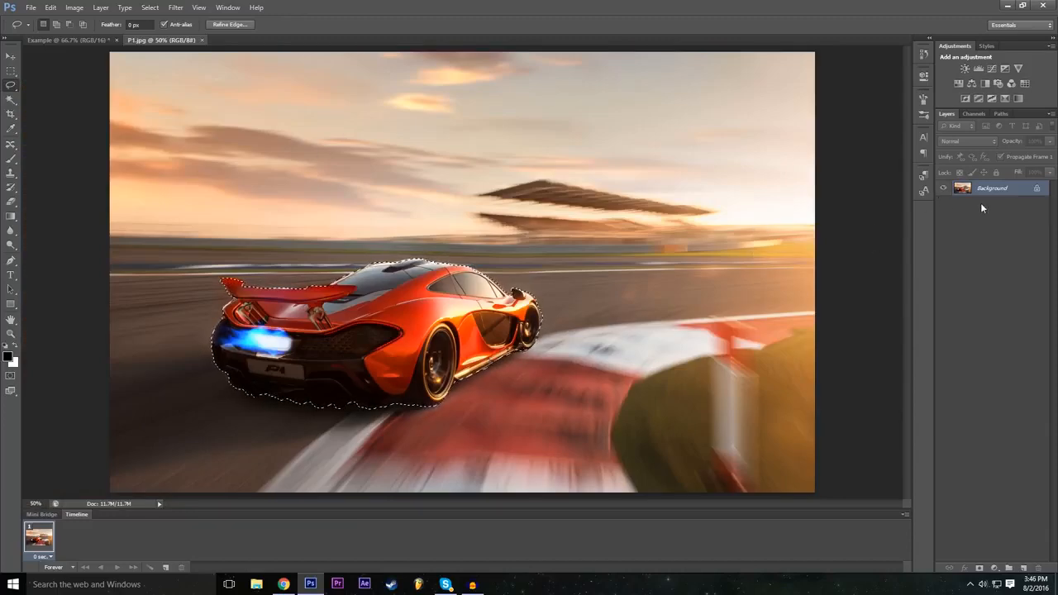
{"action": "double_click", "coordinate": [1036, 190]}
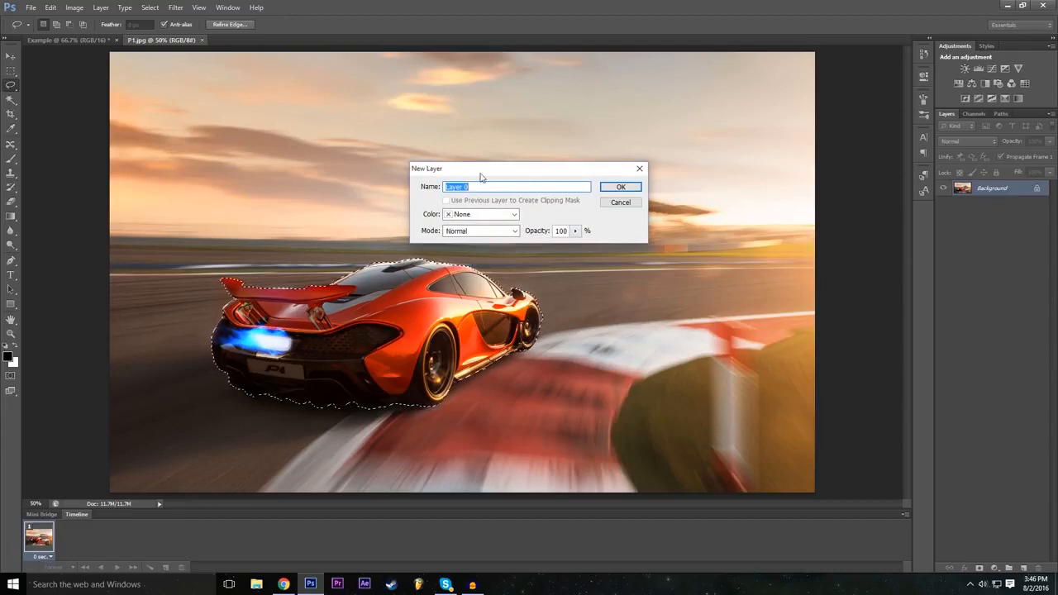
{"action": "type", "text": "Mclaren"}
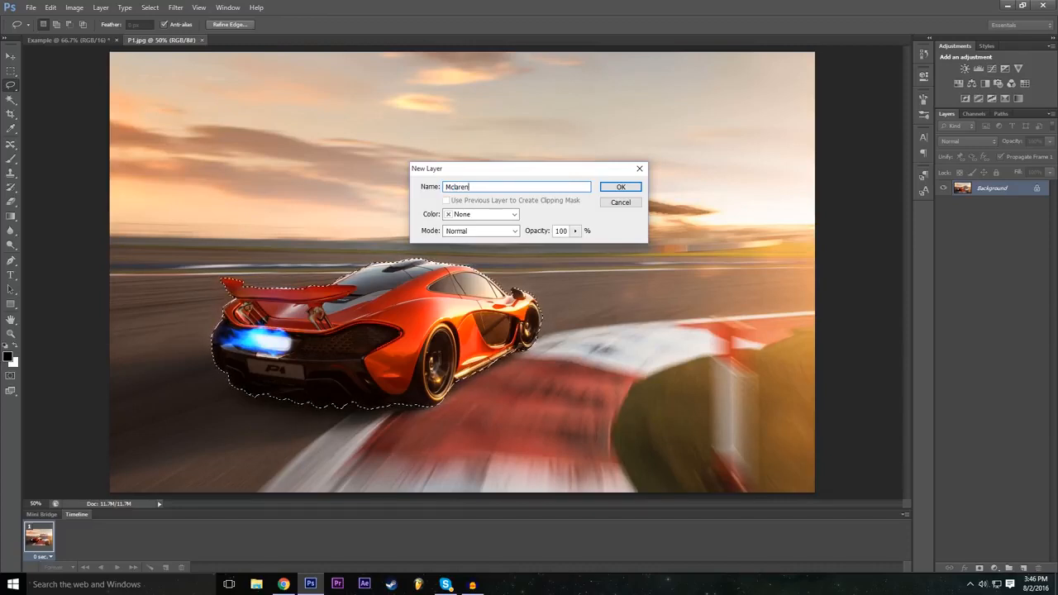
{"action": "key", "text": "Return"}
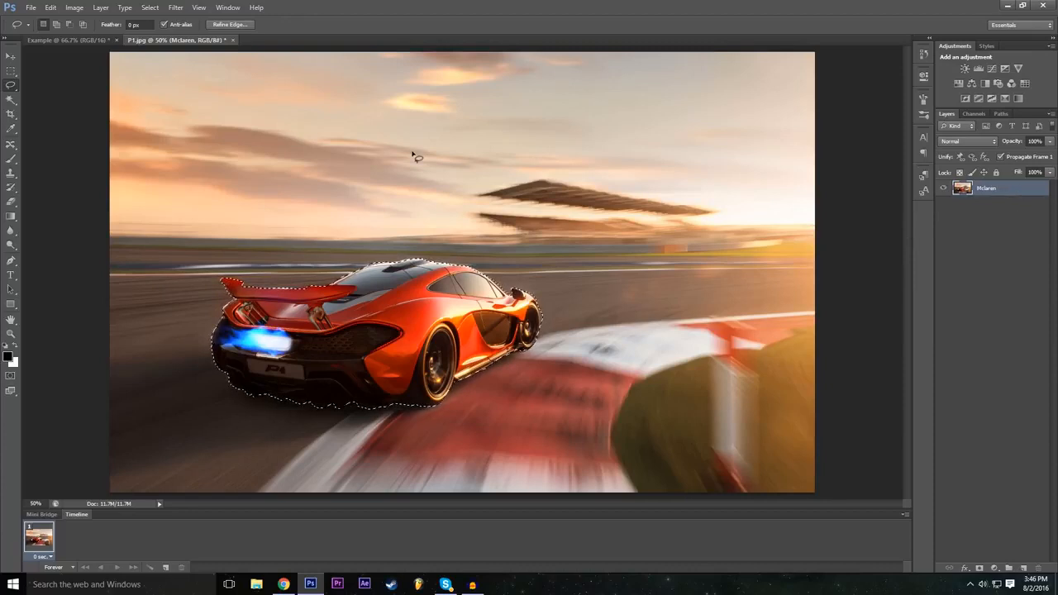
- Copy the selected car onto its own layer, and check the cutout by hiding and reshowing the Mclaren layer
{"action": "key", "text": "ctrl+c"}
{"action": "key", "text": "ctrl+v"}
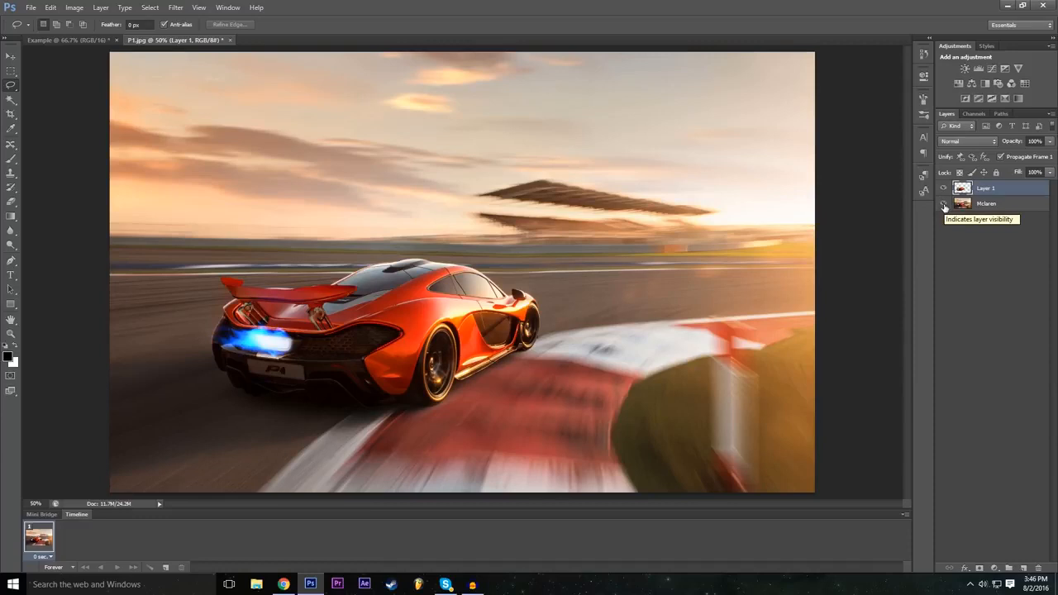
{"action": "left_click", "coordinate": [942, 204]}
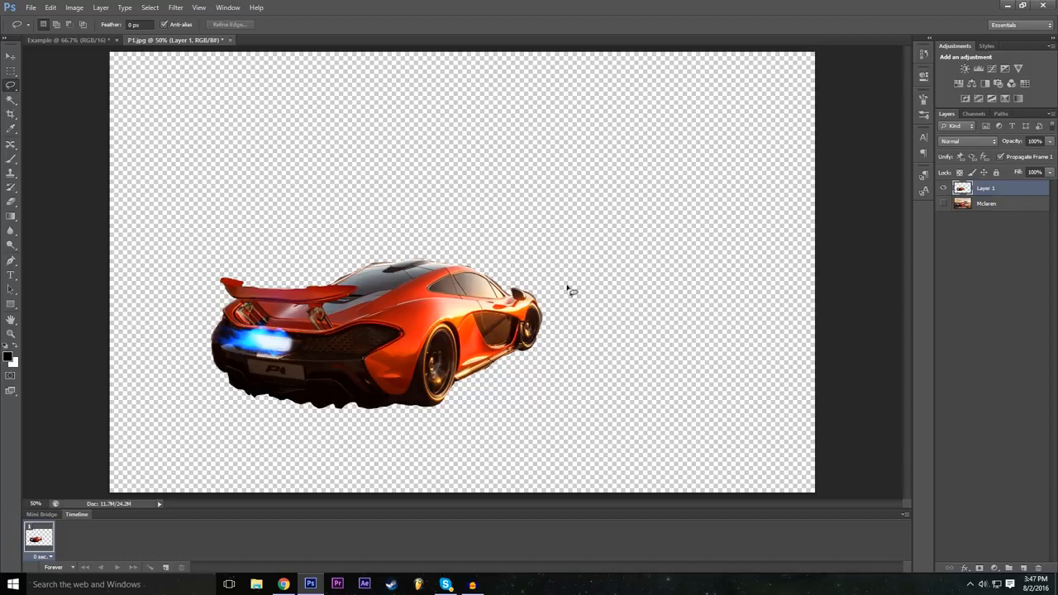
{"action": "left_click", "coordinate": [943, 204]}
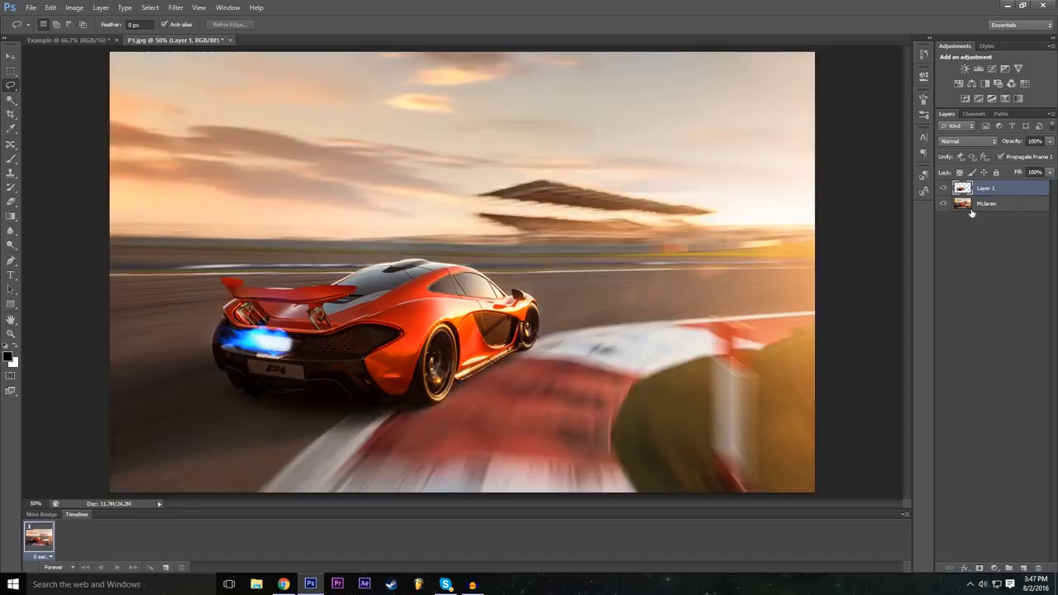
- Reposition the car copy with the Move tool so it sits slightly above and to the right of the original car
{"action": "left_click", "coordinate": [10, 55]}
{"action": "left_click_drag", "start_coordinate": [423, 322], "coordinate": [452, 327]}
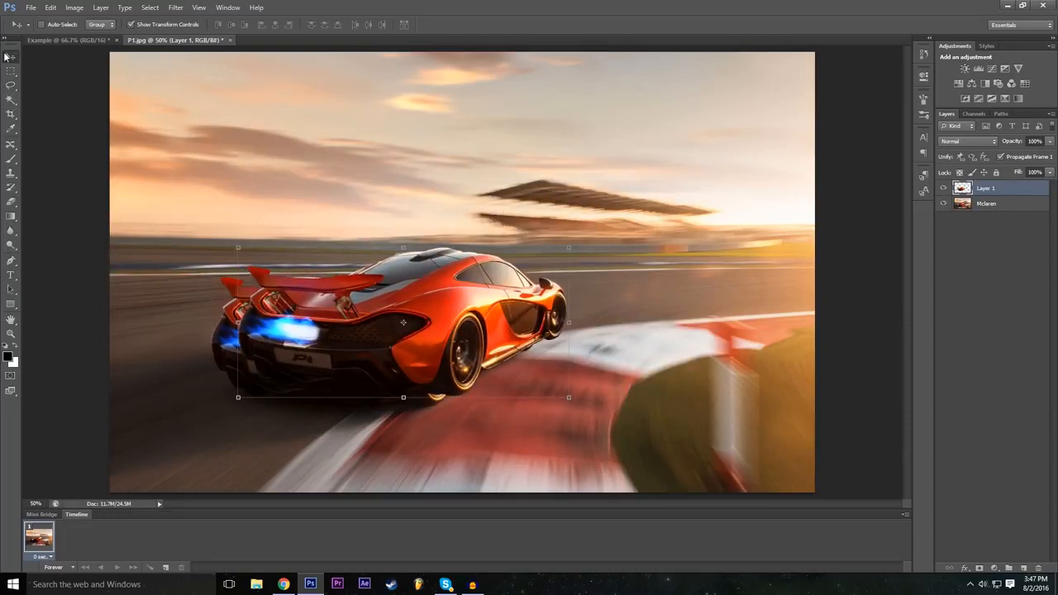
{"action": "mouse_move", "coordinate": [459, 343]}
{"action": "left_mouse_down"}
{"action": "mouse_move", "coordinate": [422, 357]}
{"action": "mouse_move", "coordinate": [543, 364]}
{"action": "mouse_move", "coordinate": [525, 244]}
{"action": "mouse_move", "coordinate": [560, 362]}
{"action": "mouse_move", "coordinate": [414, 347]}
{"action": "mouse_move", "coordinate": [438, 376]}
{"action": "mouse_move", "coordinate": [425, 376]}
{"action": "mouse_move", "coordinate": [573, 394]}
{"action": "mouse_move", "coordinate": [468, 360]}
{"action": "left_mouse_up"}
{"action": "left_click_drag", "start_coordinate": [297, 276], "coordinate": [389, 294]}
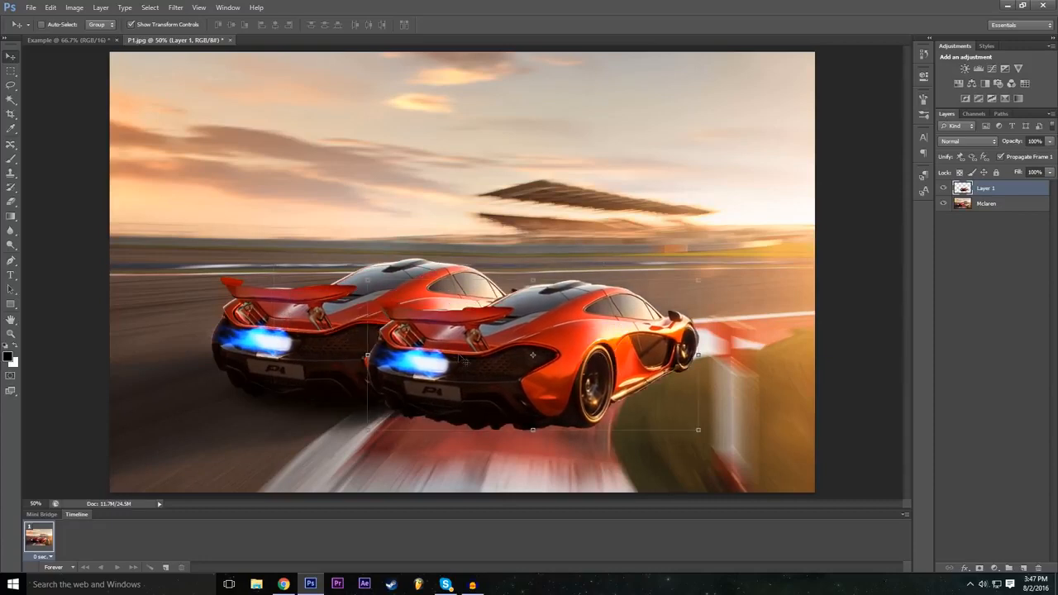
{"action": "left_click_drag", "start_coordinate": [517, 370], "coordinate": [435, 366]}
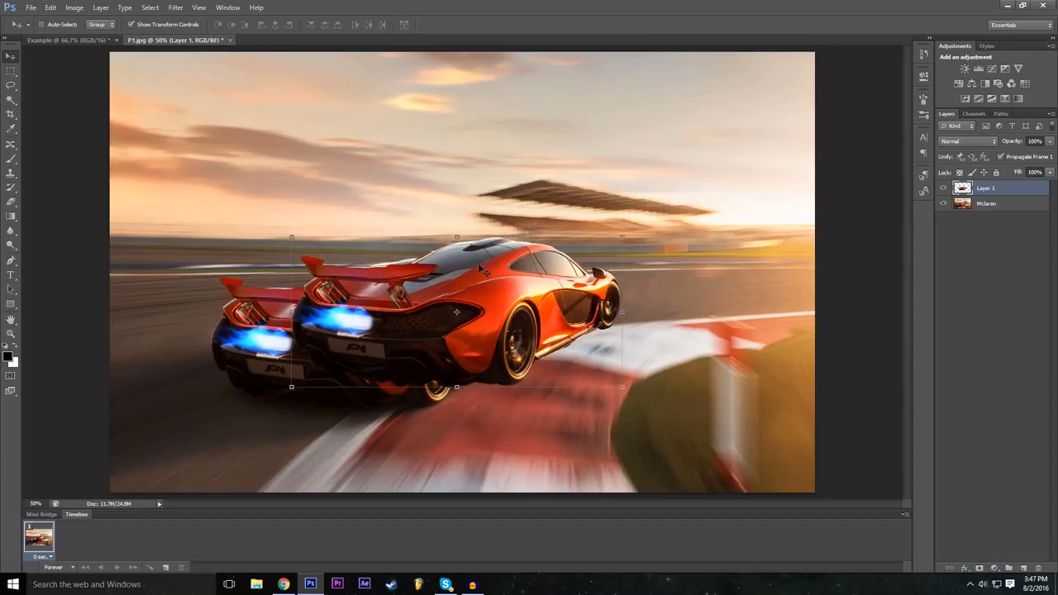
- Try flipping the car copy upside down in Free Transform with a height of -100%, and undo the flip
{"action": "key", "text": "ctrl+t"}
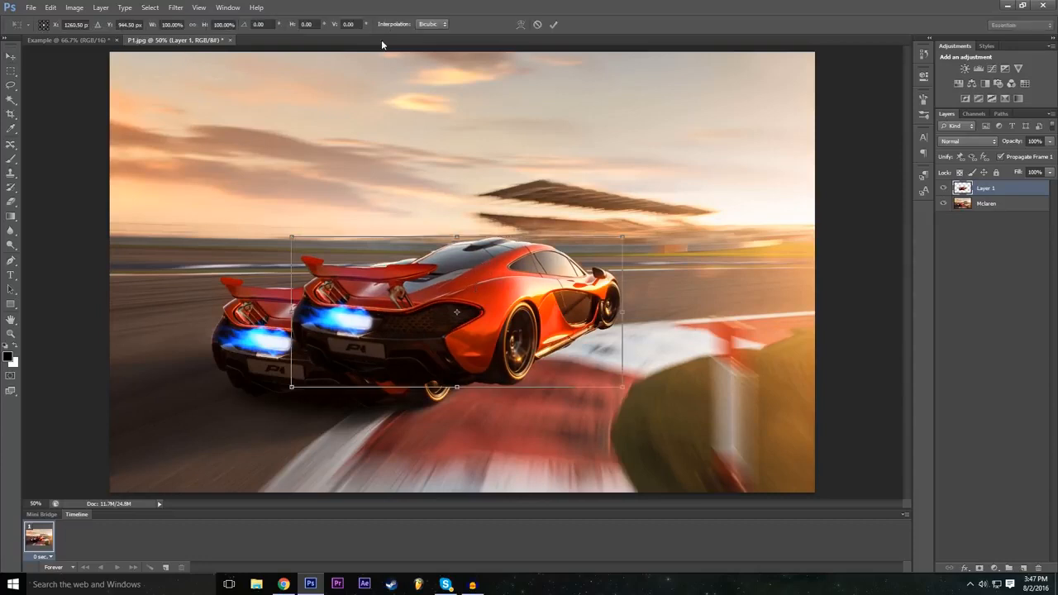
{"action": "left_click", "coordinate": [213, 24]}
{"action": "type", "text": "-100"}
{"action": "key", "text": "Return"}
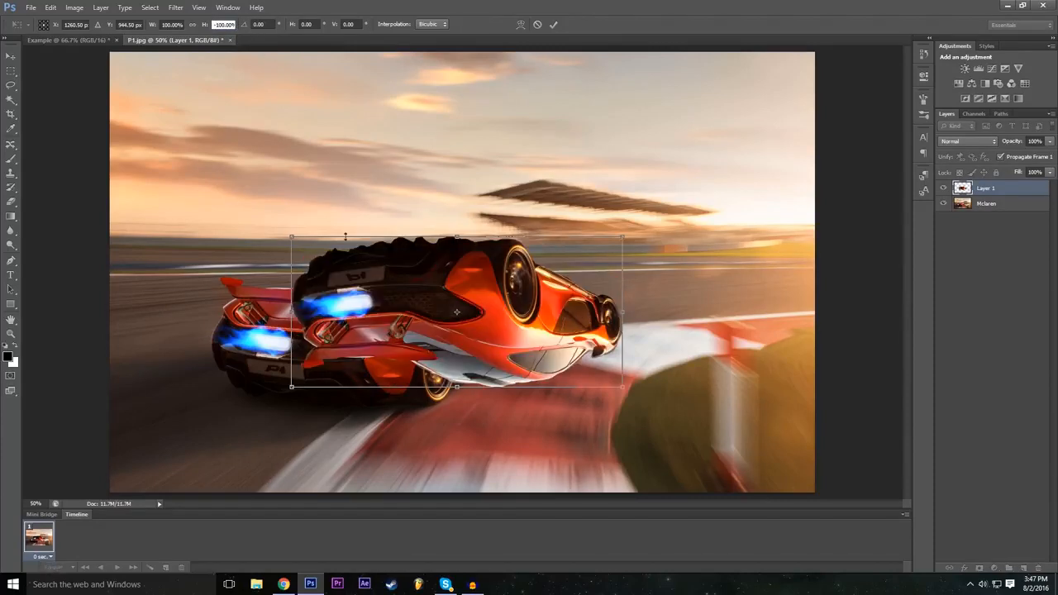
{"action": "key", "text": "ctrl+z"}
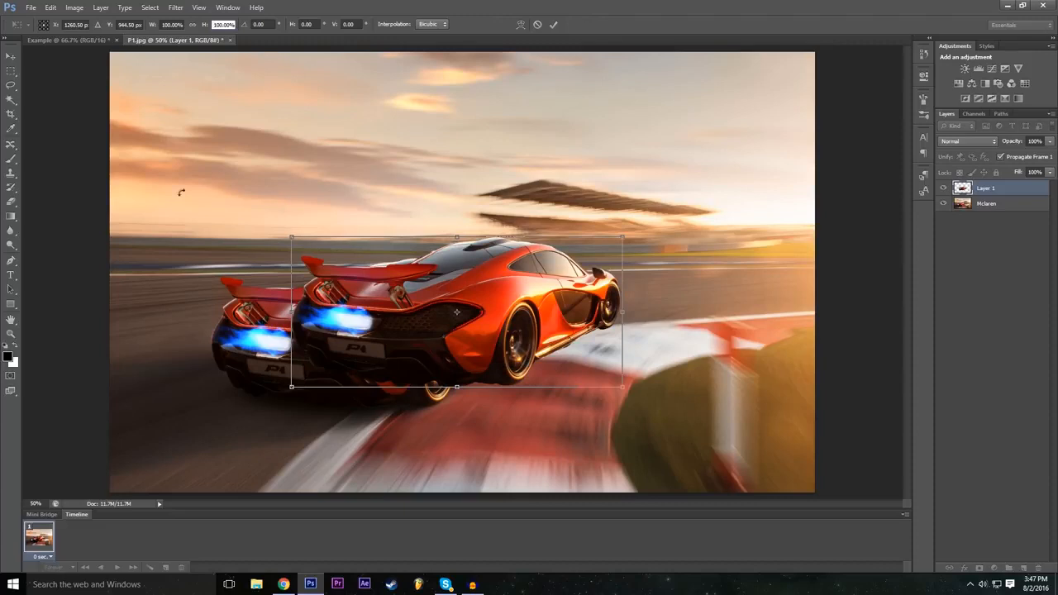
- Mirror the car copy horizontally with a width of -100% and move it to the right of the original car
{"action": "left_click", "coordinate": [163, 25]}
{"action": "type", "text": "-"}
{"action": "left_click_drag", "start_coordinate": [447, 333], "coordinate": [705, 348]}
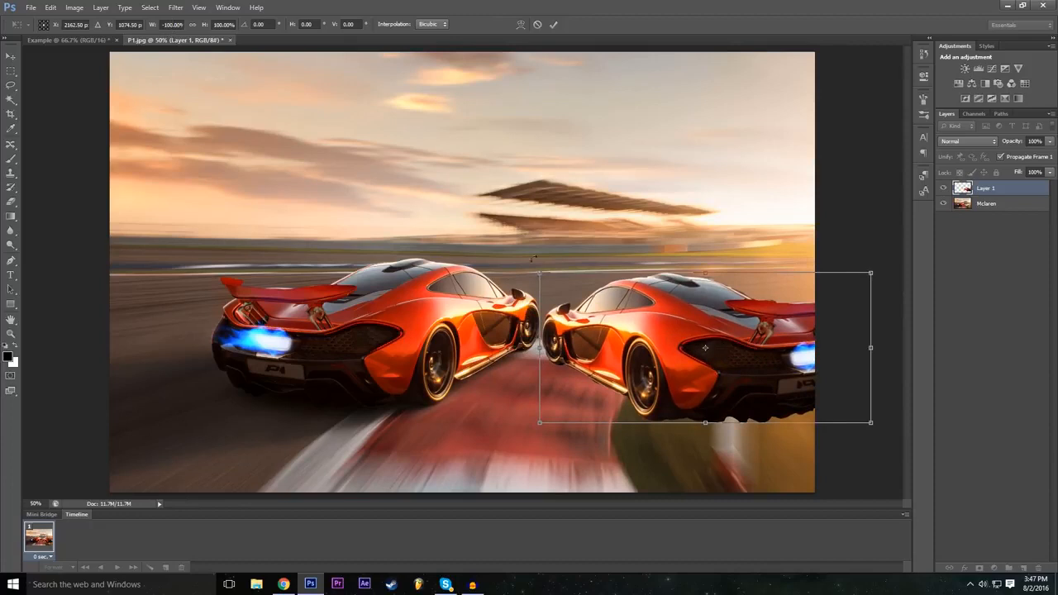
- Try narrowing the mirrored car copy over the original, then restore its width to -100% and move it back beside the original car
{"action": "left_click_drag", "start_coordinate": [634, 360], "coordinate": [377, 314]}
{"action": "left_click_drag", "start_coordinate": [613, 305], "coordinate": [539, 303]}
{"action": "left_click", "coordinate": [171, 25]}
{"action": "double_click", "coordinate": [178, 24]}
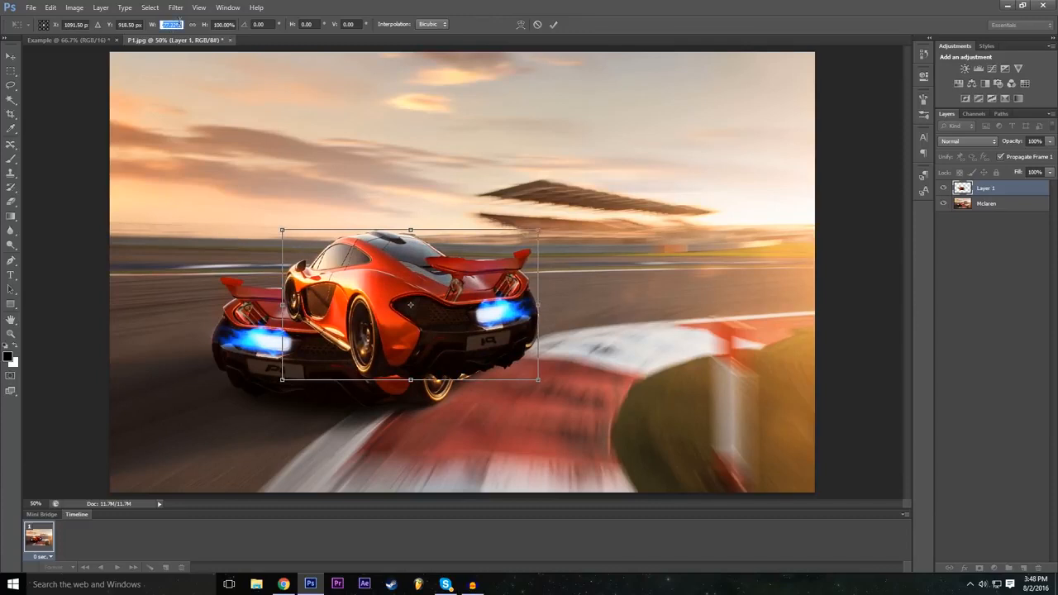
{"action": "type", "text": "100"}
{"action": "left_click_drag", "start_coordinate": [410, 305], "coordinate": [717, 345]}
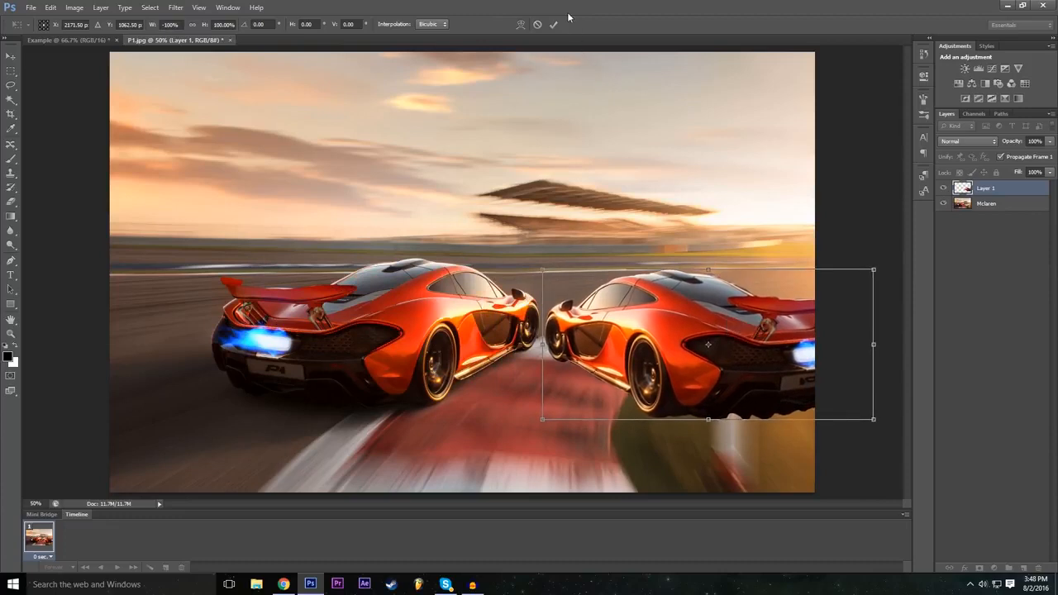
- Rotate the car copy clockwise by about 9°, shift it slightly down, and apply the transform
{"action": "left_click_drag", "start_coordinate": [545, 258], "coordinate": [571, 235]}
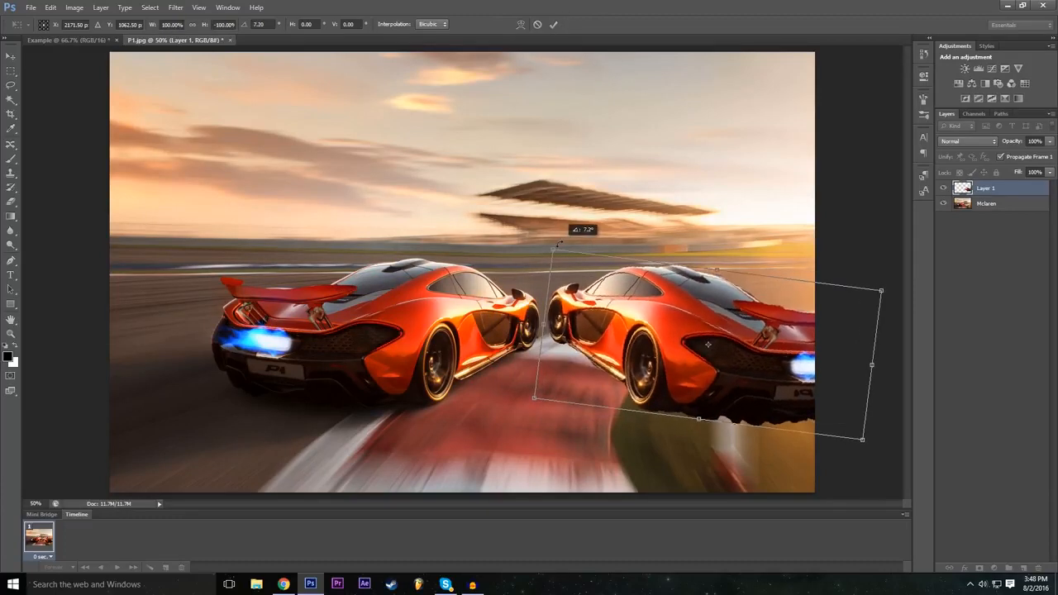
{"action": "left_click_drag", "start_coordinate": [663, 310], "coordinate": [665, 341]}
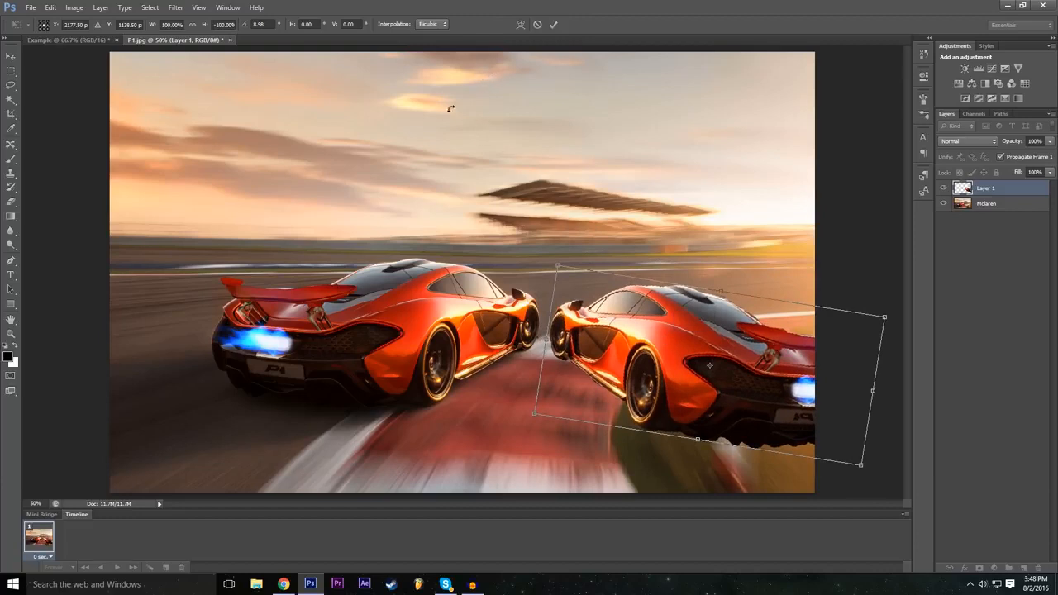
{"action": "left_click", "coordinate": [555, 27]}
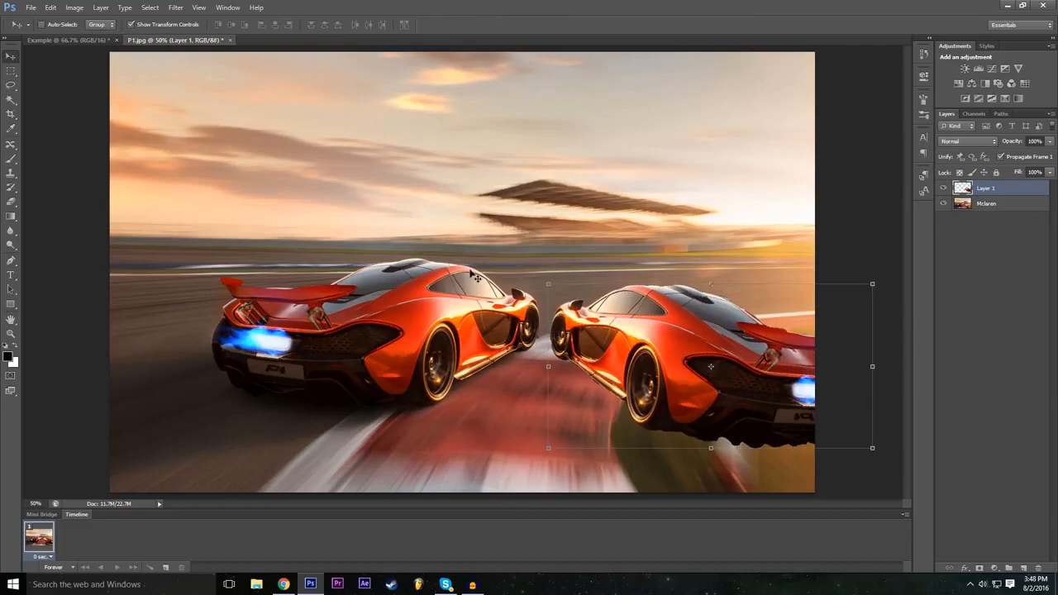
- Open the blending options for Layer 1 and add a Drop Shadow with an increased size to the car copy
{"action": "left_click", "coordinate": [965, 569]}
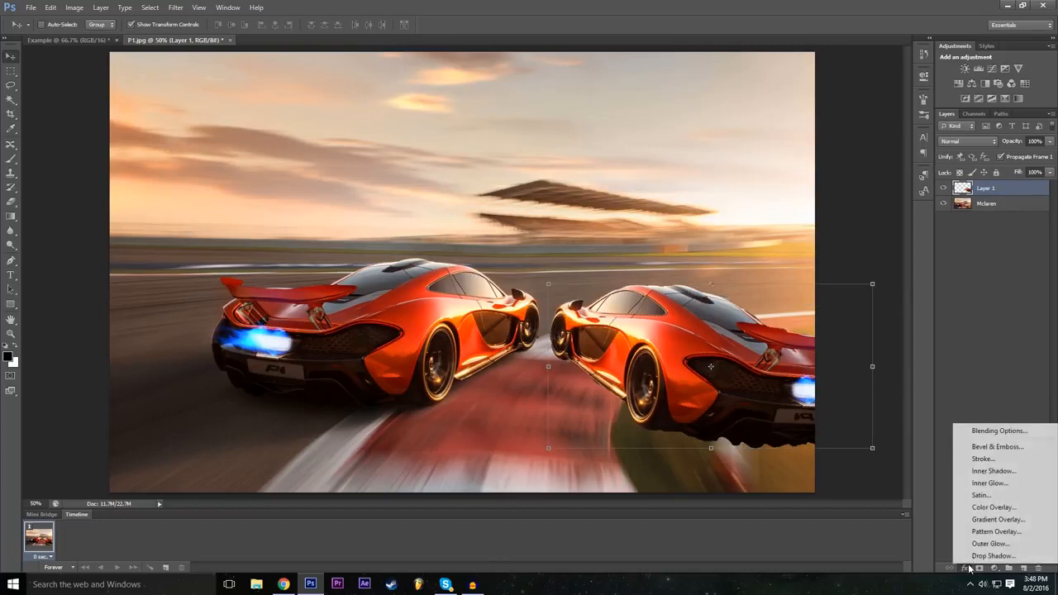
{"action": "left_click", "coordinate": [977, 433]}
{"action": "left_click_drag", "start_coordinate": [502, 240], "coordinate": [451, 180]}
{"action": "left_click", "coordinate": [239, 358]}
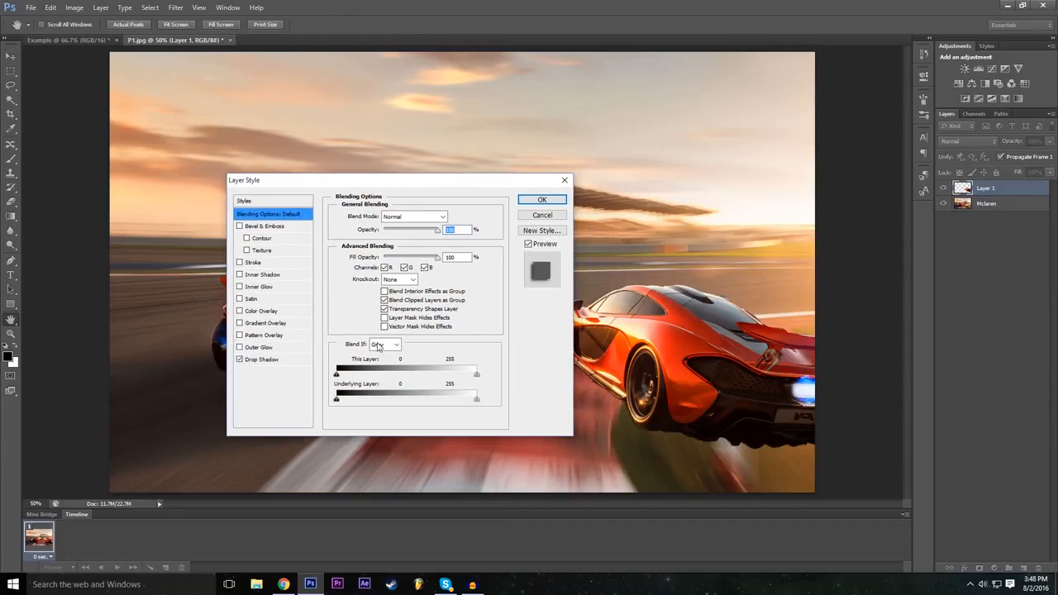
{"action": "left_click_drag", "start_coordinate": [397, 179], "coordinate": [317, 181]}
{"action": "left_click", "coordinate": [195, 361]}
{"action": "left_click_drag", "start_coordinate": [305, 291], "coordinate": [313, 292]}
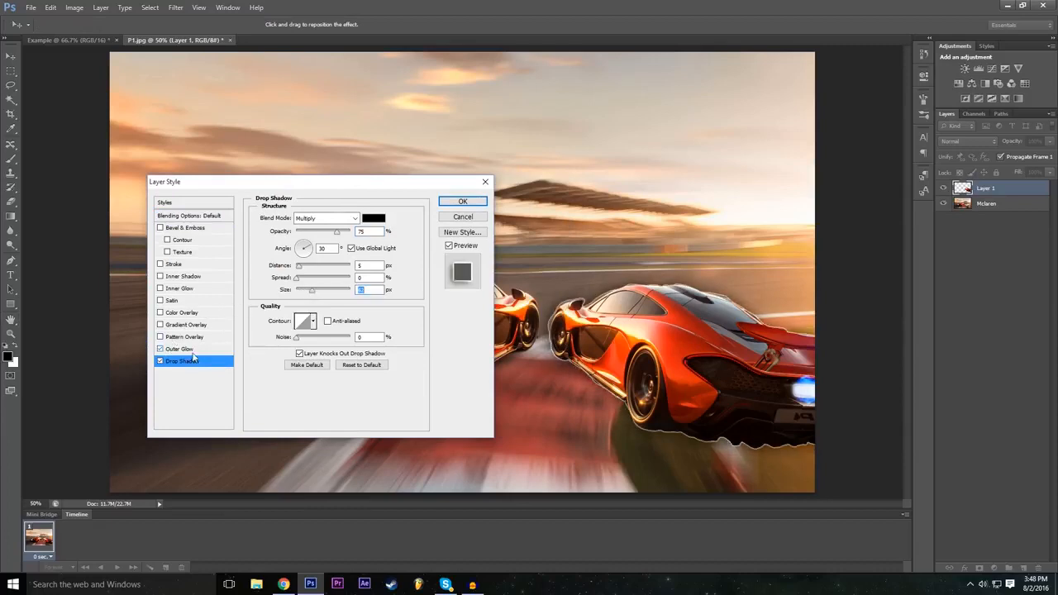
- Add an Outer Glow with an enlarged size to the car copy, apply the layer style, and deselect the layer
{"action": "left_click", "coordinate": [205, 349]}
{"action": "left_click_drag", "start_coordinate": [298, 313], "coordinate": [314, 315]}
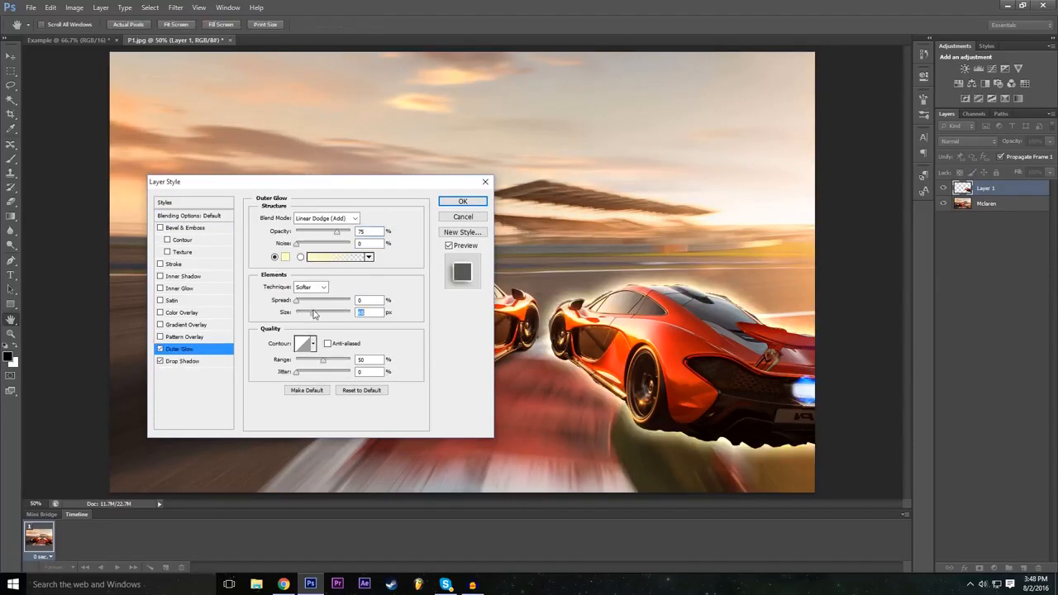
{"action": "left_click_drag", "start_coordinate": [374, 188], "coordinate": [423, 210]}
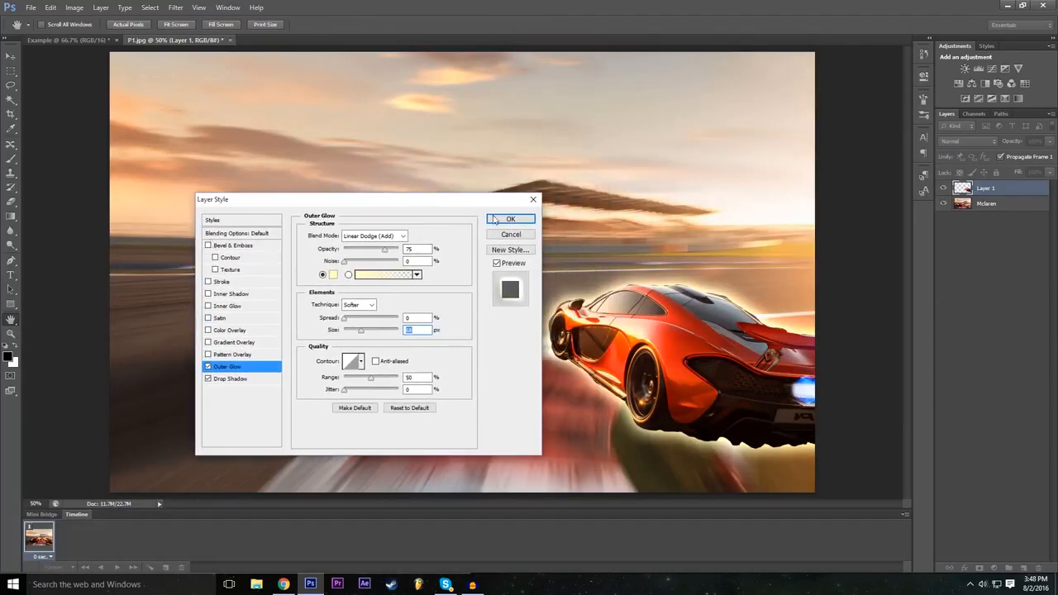
{"action": "left_click", "coordinate": [526, 221]}
{"action": "left_click", "coordinate": [1004, 381]}
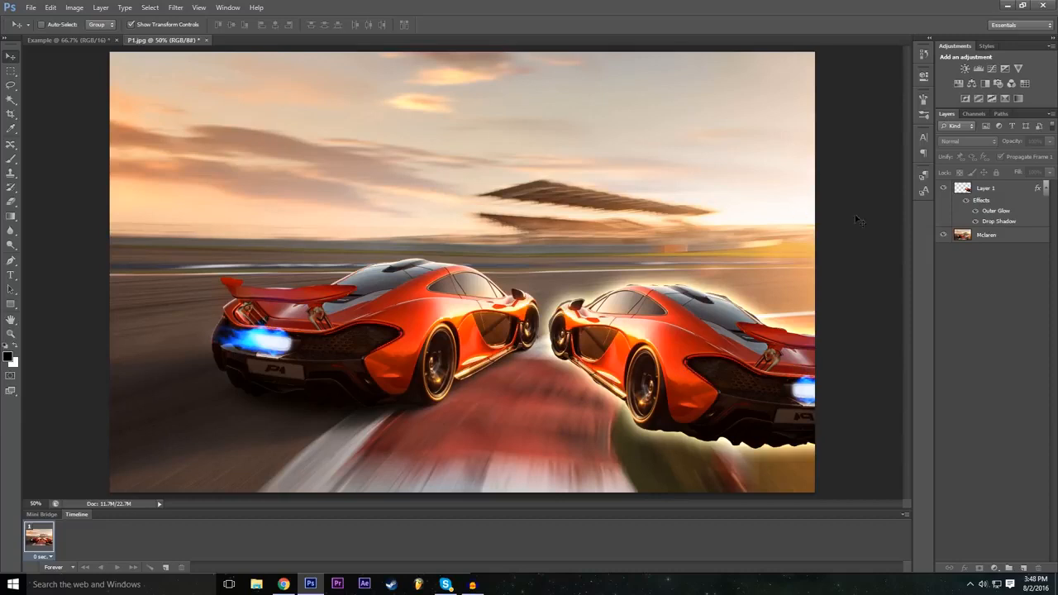
- Add a Brightness/Contrast adjustment layer with color None, Normal mode and 100% opacity
{"action": "left_click", "coordinate": [959, 194]}
{"action": "left_click", "coordinate": [988, 352]}
{"action": "left_click", "coordinate": [103, 7]}
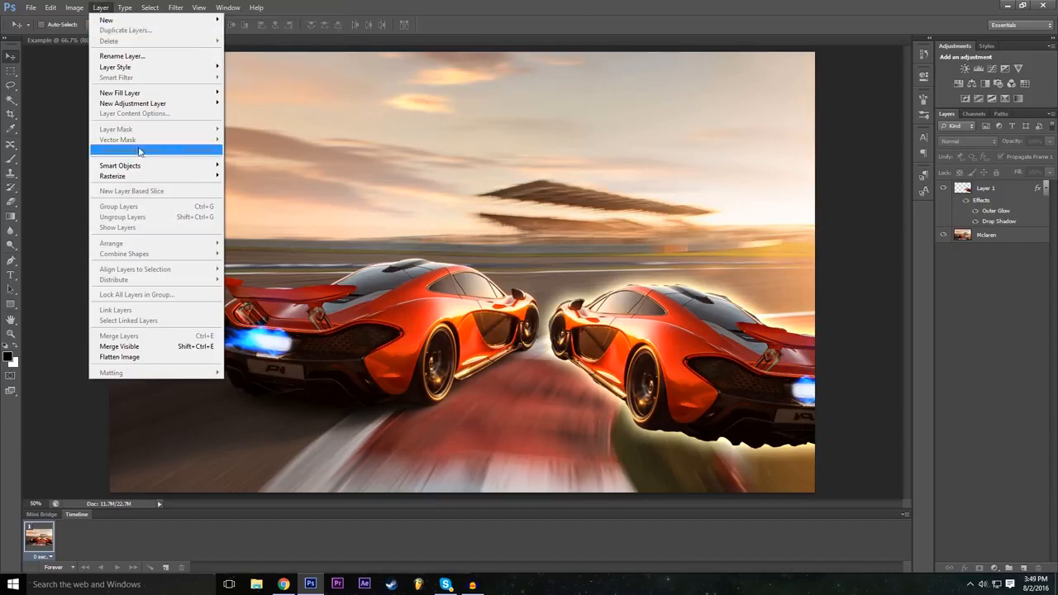
{"action": "mouse_move", "coordinate": [152, 103]}
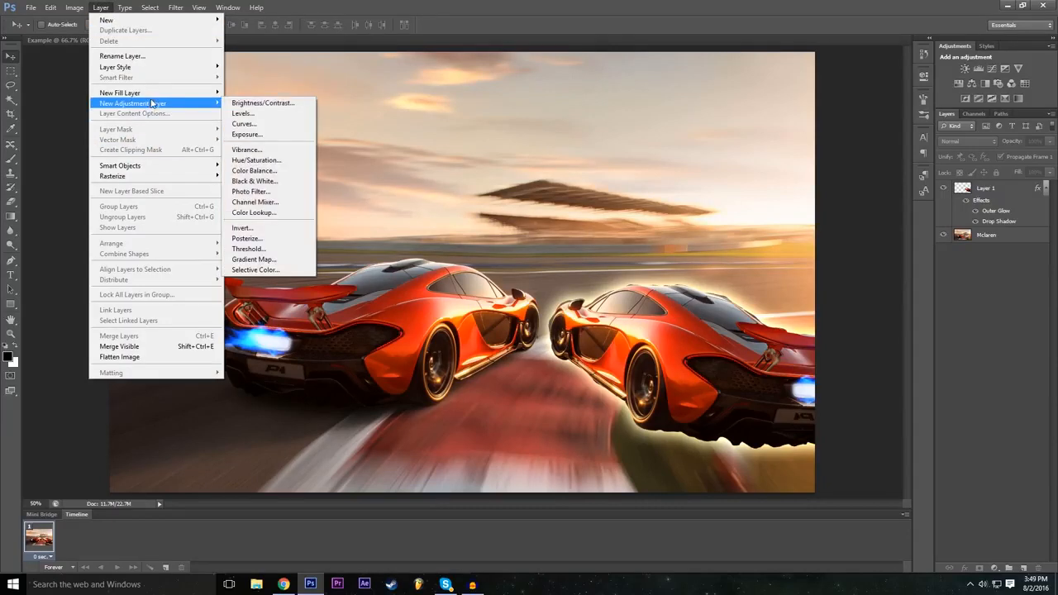
{"action": "left_click", "coordinate": [285, 110]}
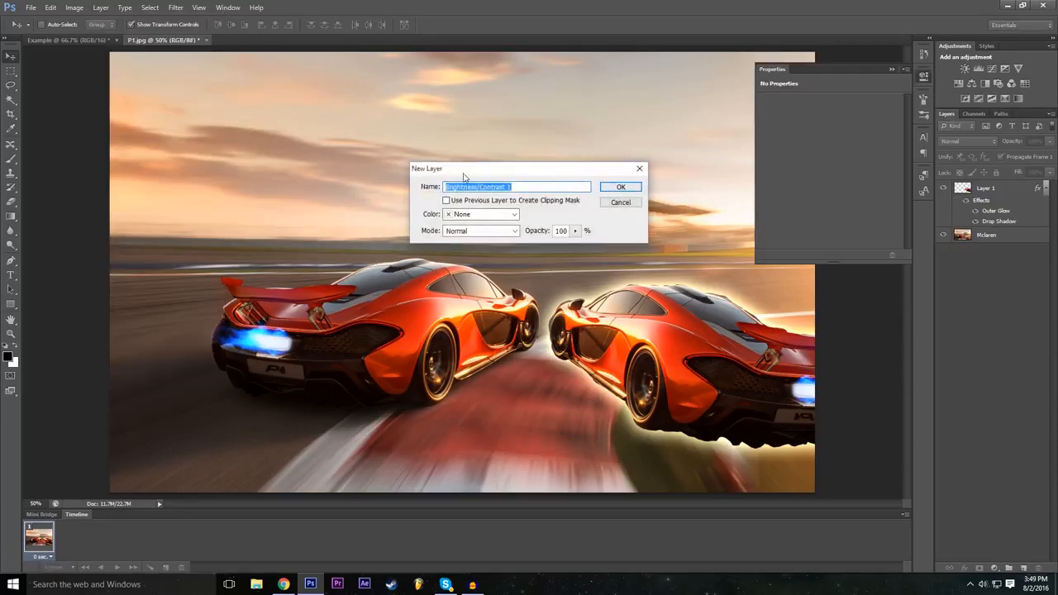
{"action": "left_click", "coordinate": [490, 216]}
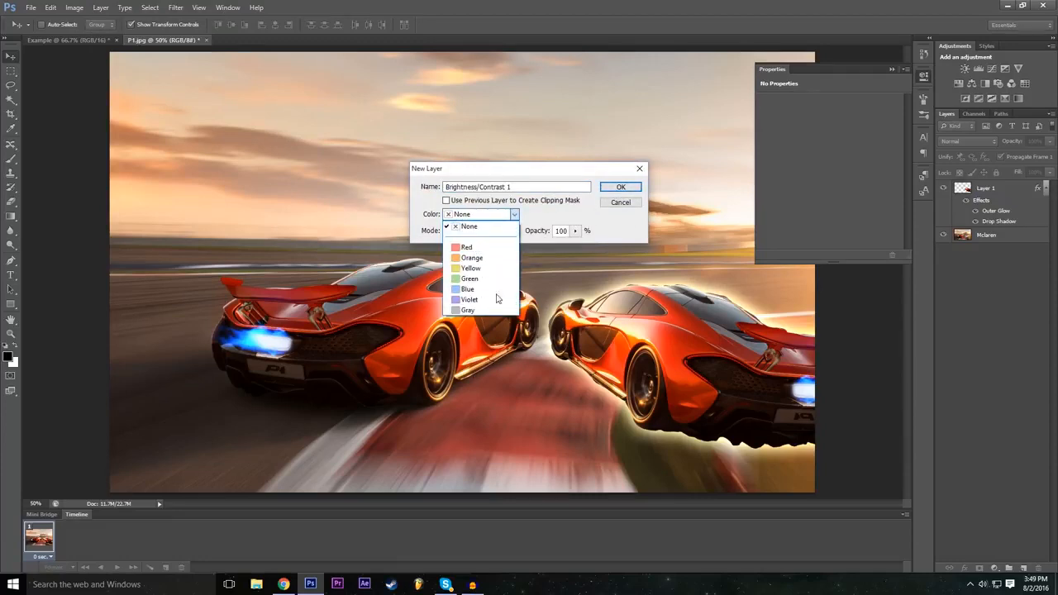
{"action": "left_click", "coordinate": [507, 224]}
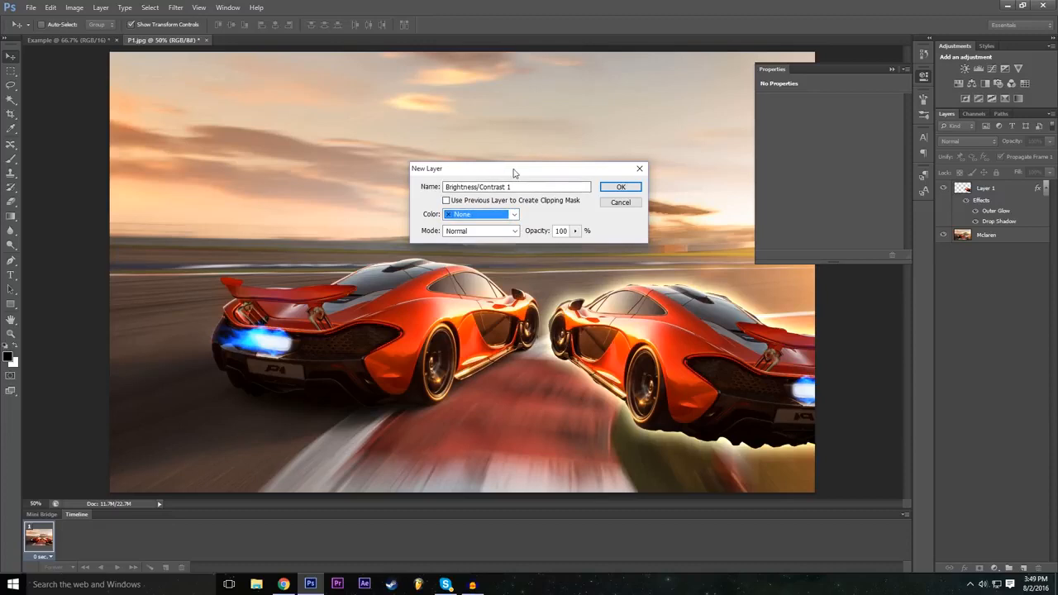
{"action": "left_click", "coordinate": [620, 187]}
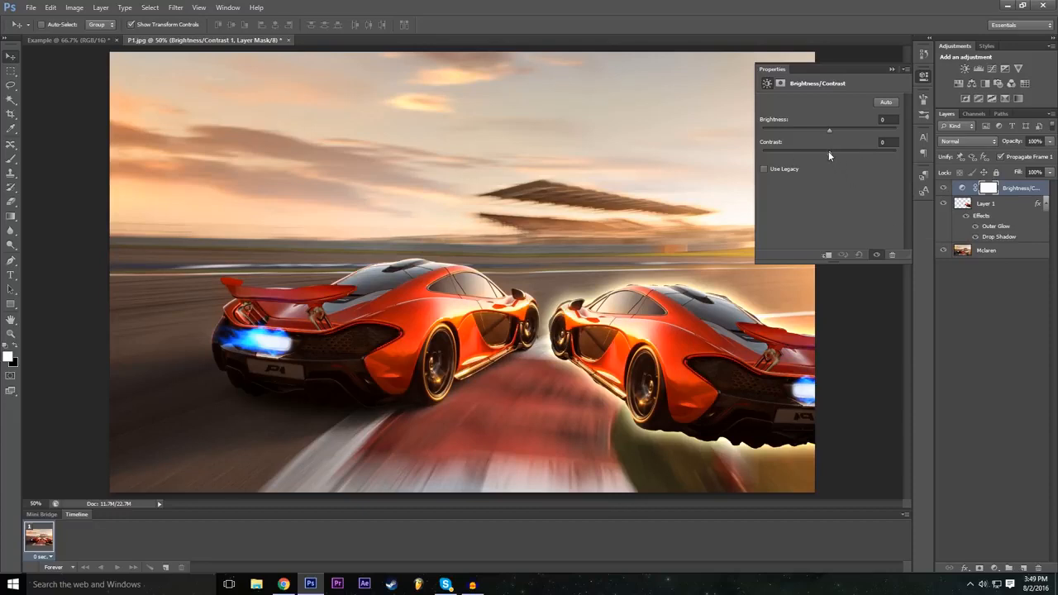
- Set the adjustment layer's contrast to 40 and brightness to -7, and compare the image with the adjustment hidden and shown
{"action": "left_click_drag", "start_coordinate": [831, 152], "coordinate": [749, 190]}
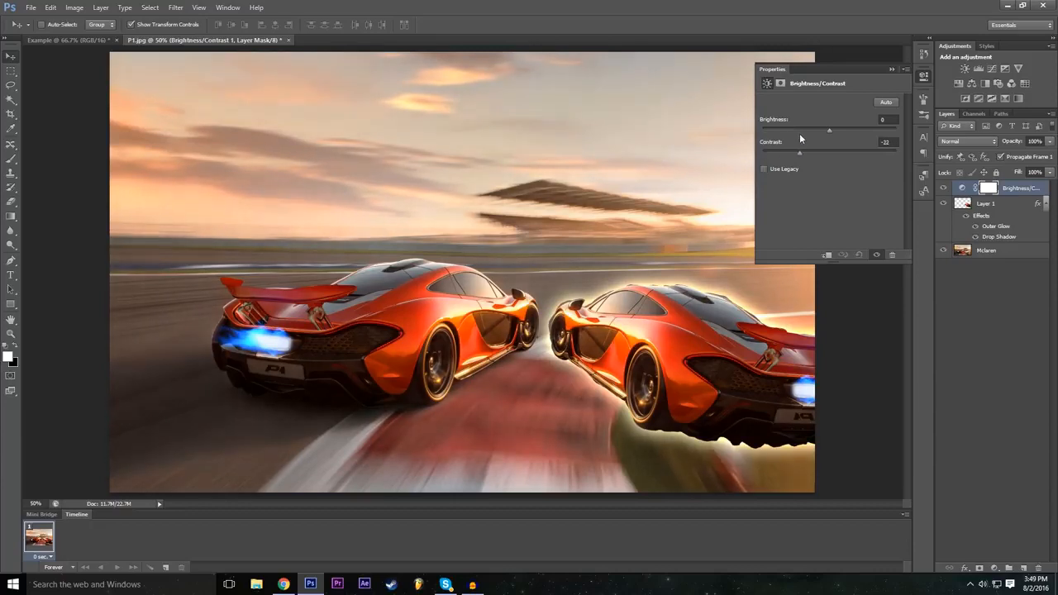
{"action": "left_click_drag", "start_coordinate": [814, 153], "coordinate": [833, 147]}
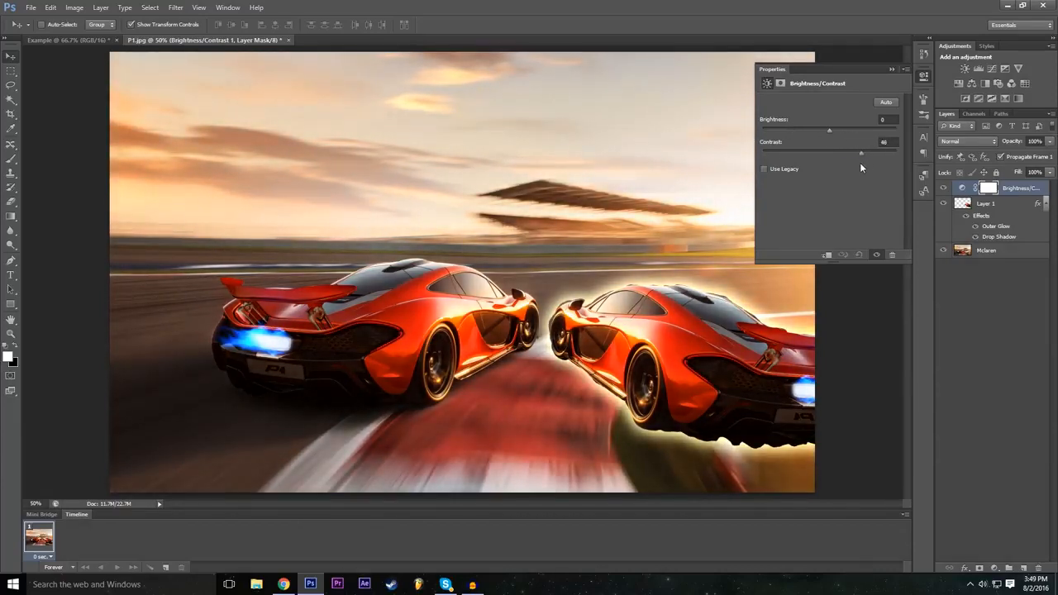
{"action": "left_click_drag", "start_coordinate": [860, 167], "coordinate": [842, 161]}
{"action": "left_click_drag", "start_coordinate": [857, 163], "coordinate": [856, 163]}
{"action": "mouse_move", "coordinate": [830, 128]}
{"action": "left_mouse_down"}
{"action": "mouse_move", "coordinate": [810, 130]}
{"action": "mouse_move", "coordinate": [846, 130]}
{"action": "mouse_move", "coordinate": [823, 136]}
{"action": "left_mouse_up"}
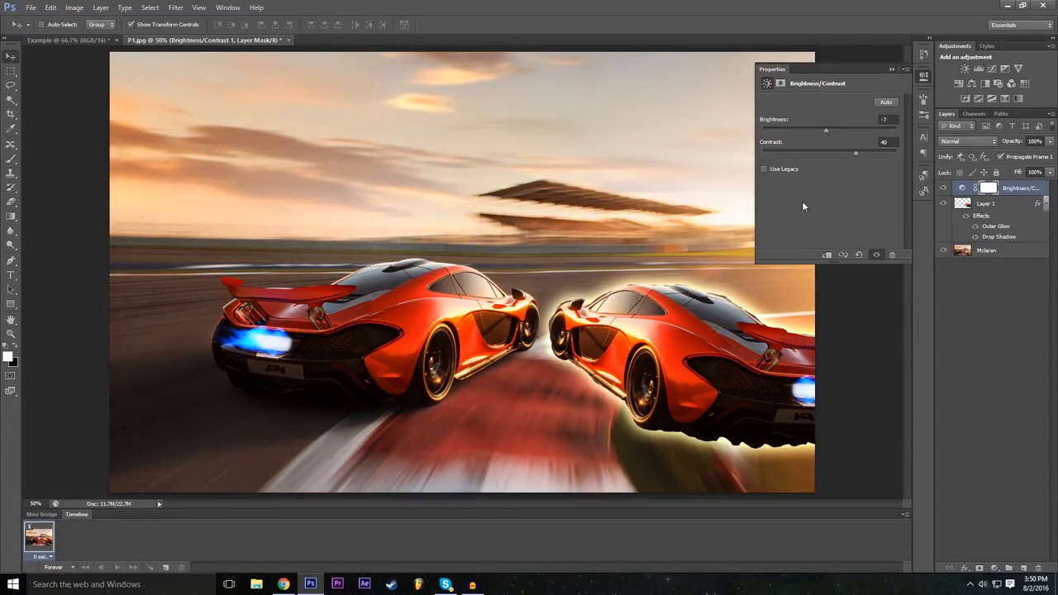
{"action": "left_click", "coordinate": [892, 71]}
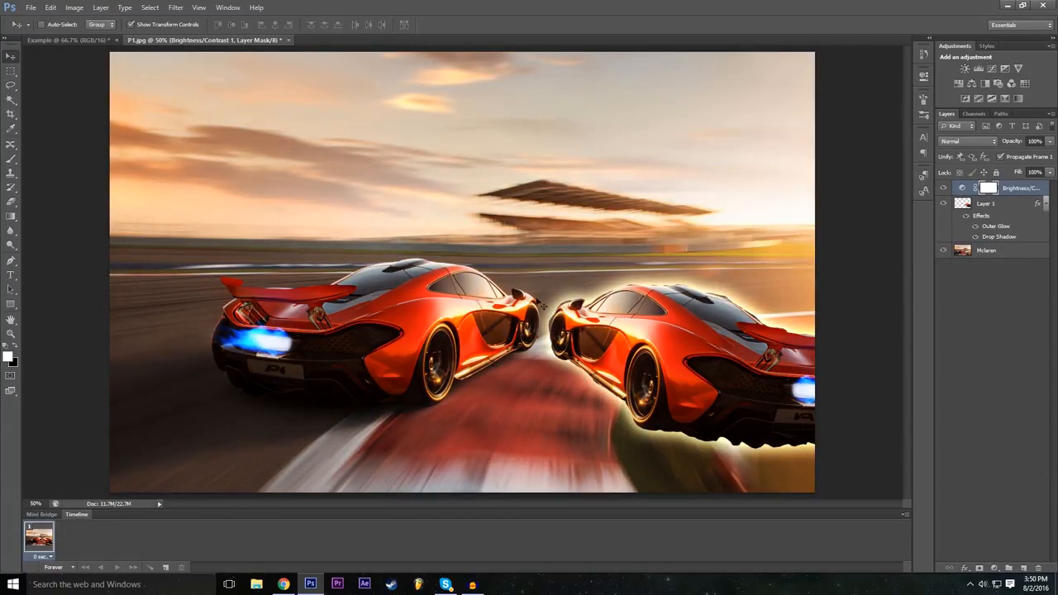
{"action": "left_click", "coordinate": [943, 190]}
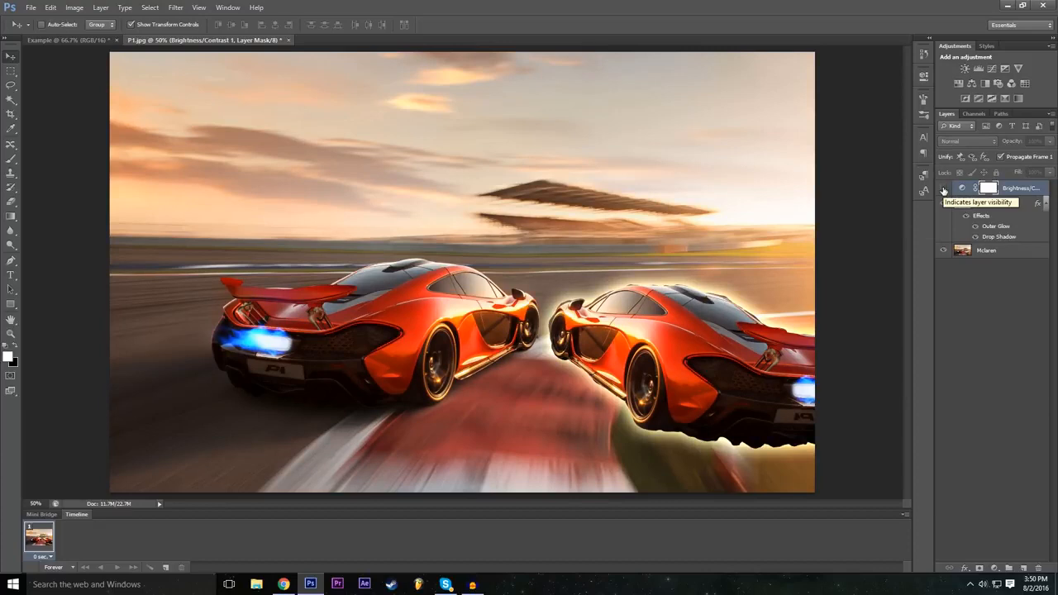
{"action": "left_click", "coordinate": [944, 189]}
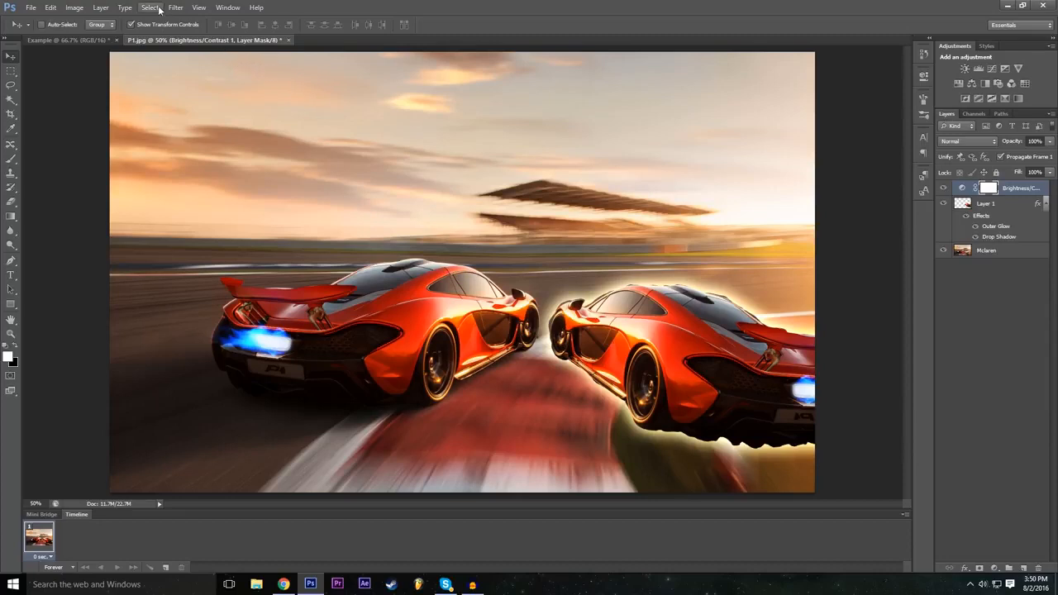
- Add a Levels adjustment layer above the Brightness/Contrast layer, keeping the default name and settings
{"action": "left_click", "coordinate": [101, 7]}
{"action": "mouse_move", "coordinate": [155, 102]}
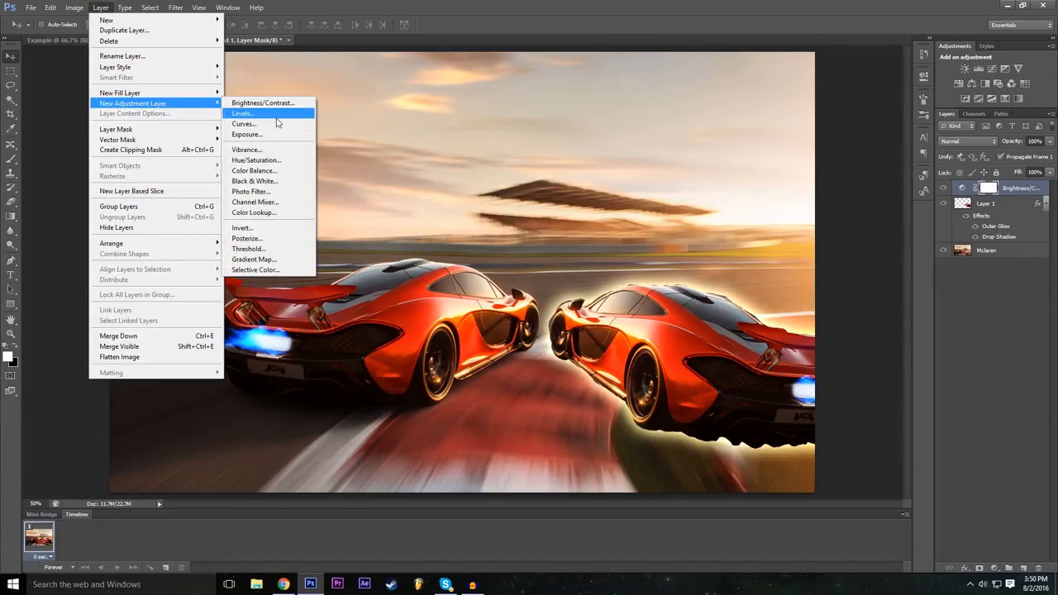
{"action": "left_click", "coordinate": [277, 116]}
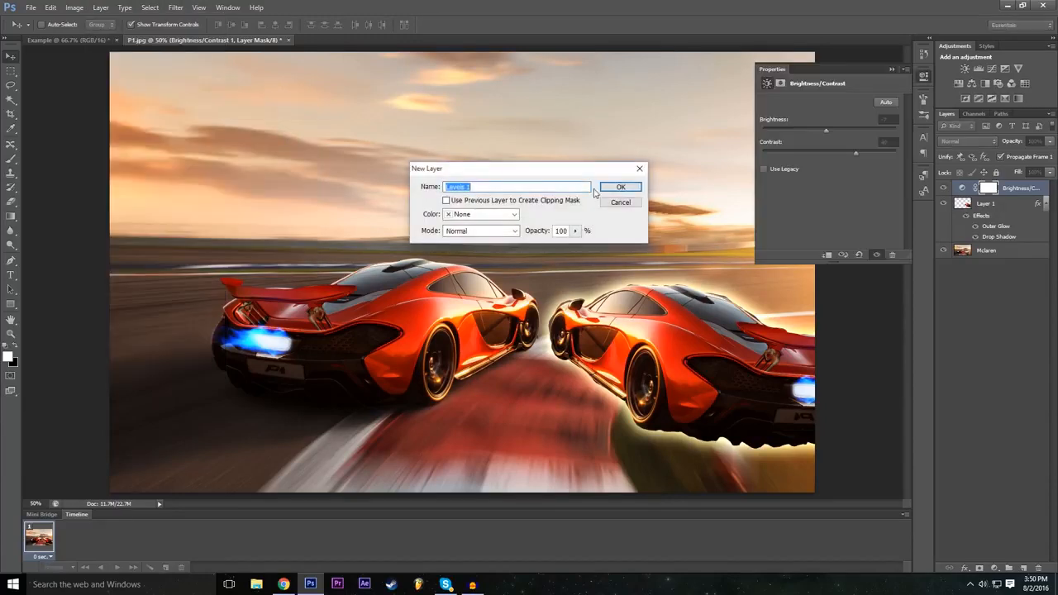
{"action": "left_click", "coordinate": [621, 189]}
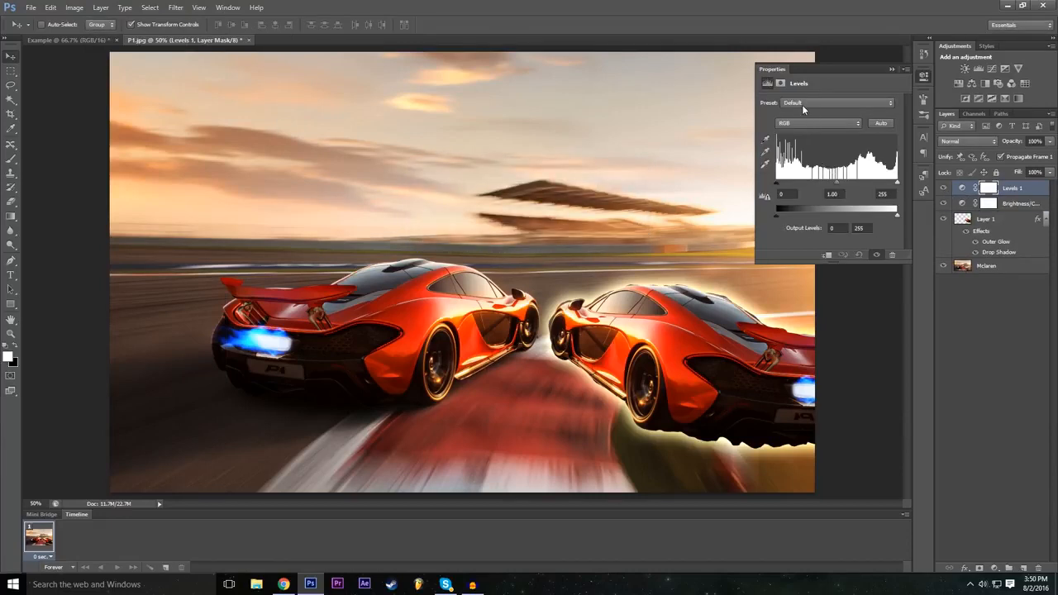
- Try the Levels presets Darker, Increase Contrast 1 and Midtones Brighter, and end on Midtones Darker
{"action": "left_click", "coordinate": [806, 103]}
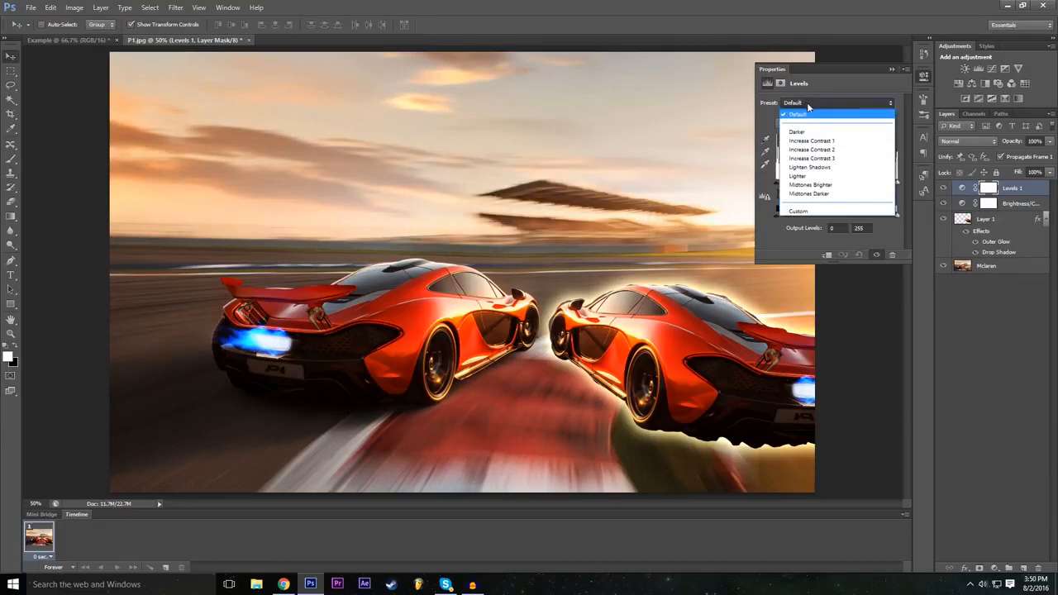
{"action": "left_click", "coordinate": [811, 102]}
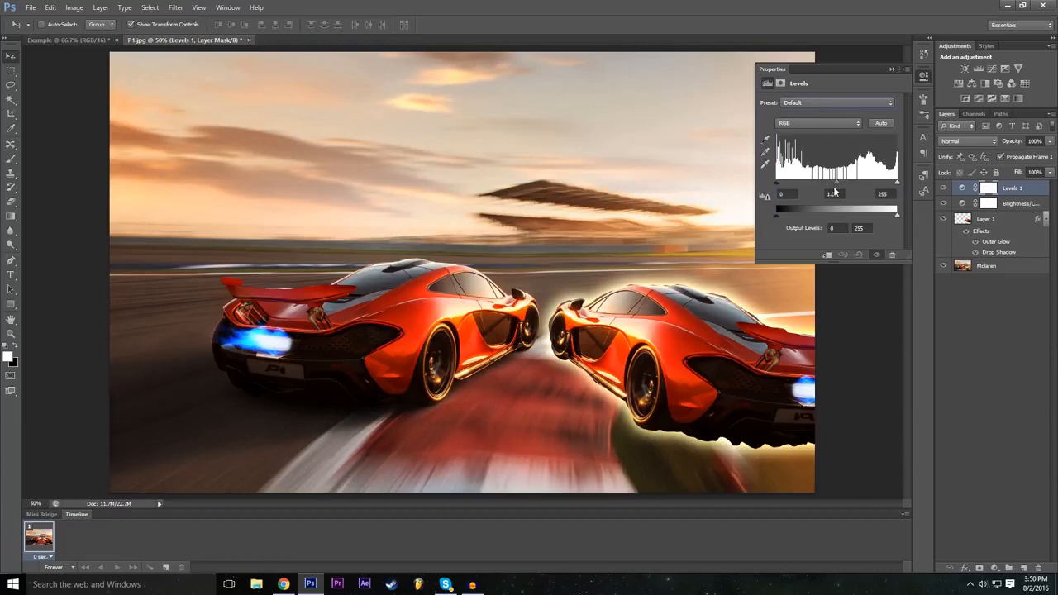
{"action": "left_click", "coordinate": [802, 106]}
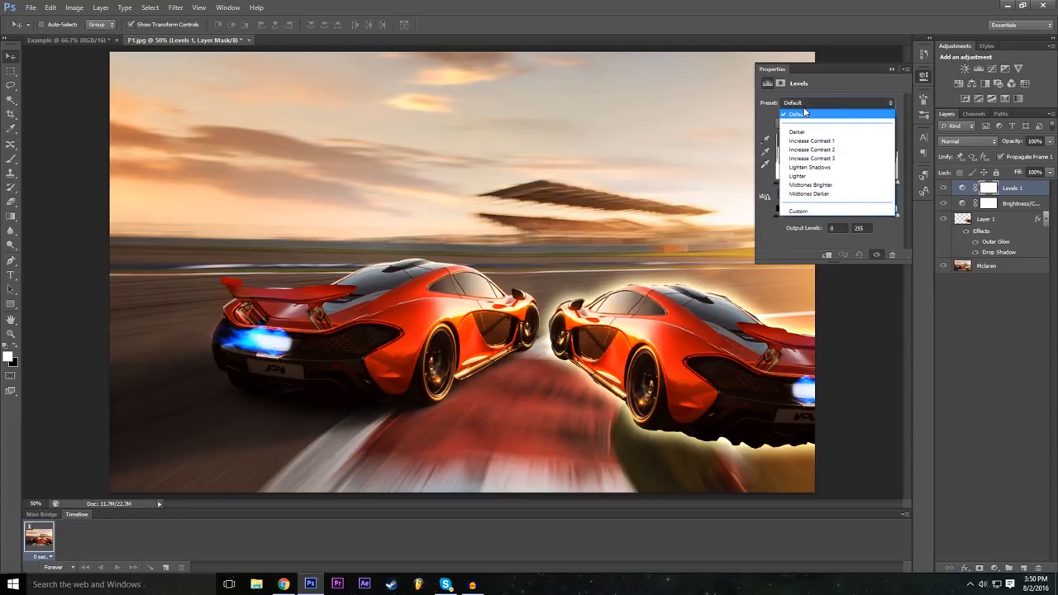
{"action": "left_click", "coordinate": [806, 131]}
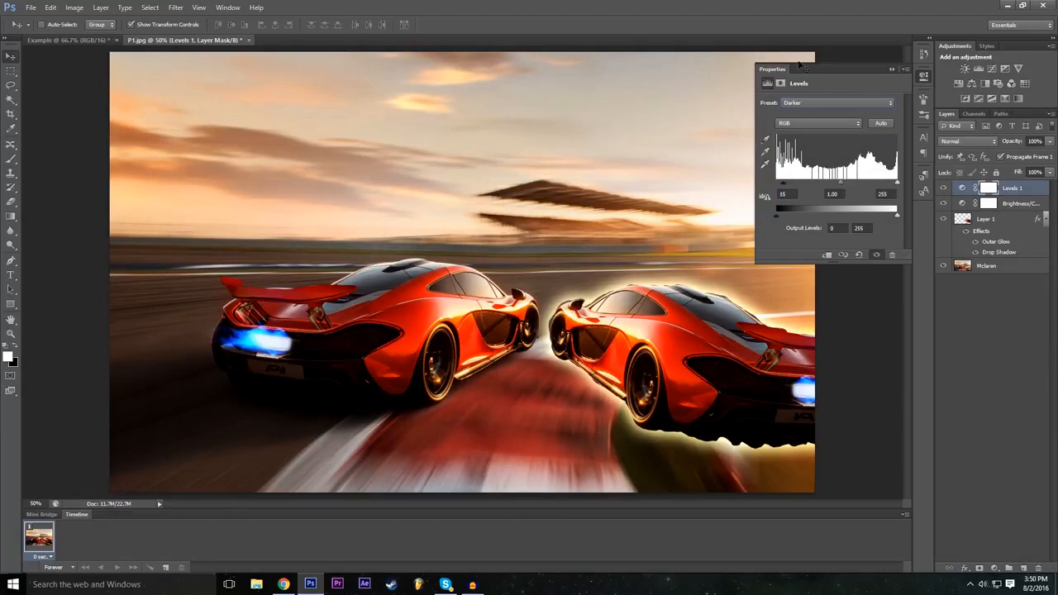
{"action": "left_click", "coordinate": [817, 106]}
{"action": "left_click", "coordinate": [824, 139]}
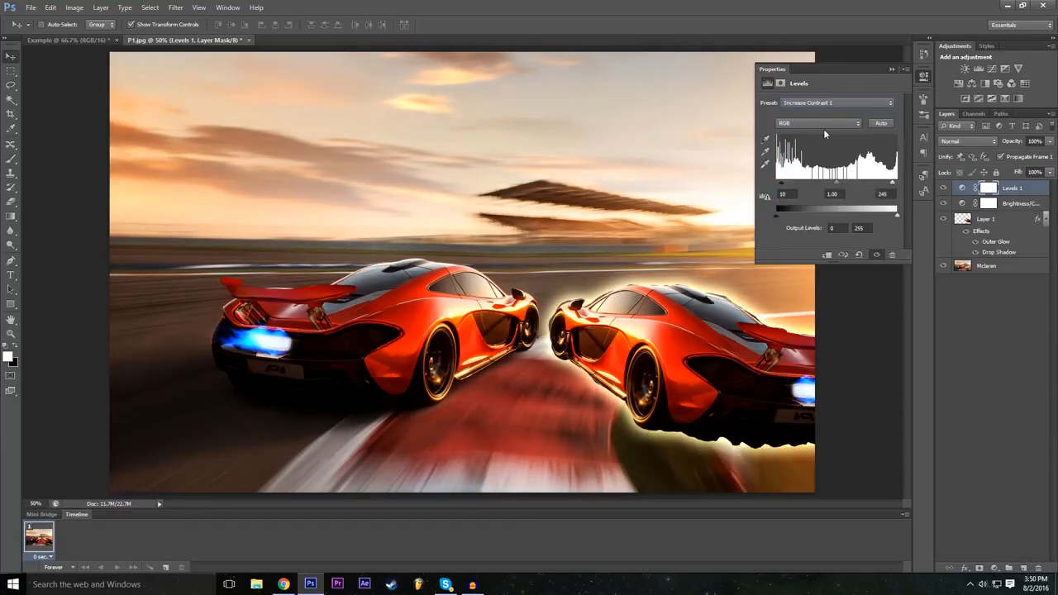
{"action": "left_click", "coordinate": [823, 103]}
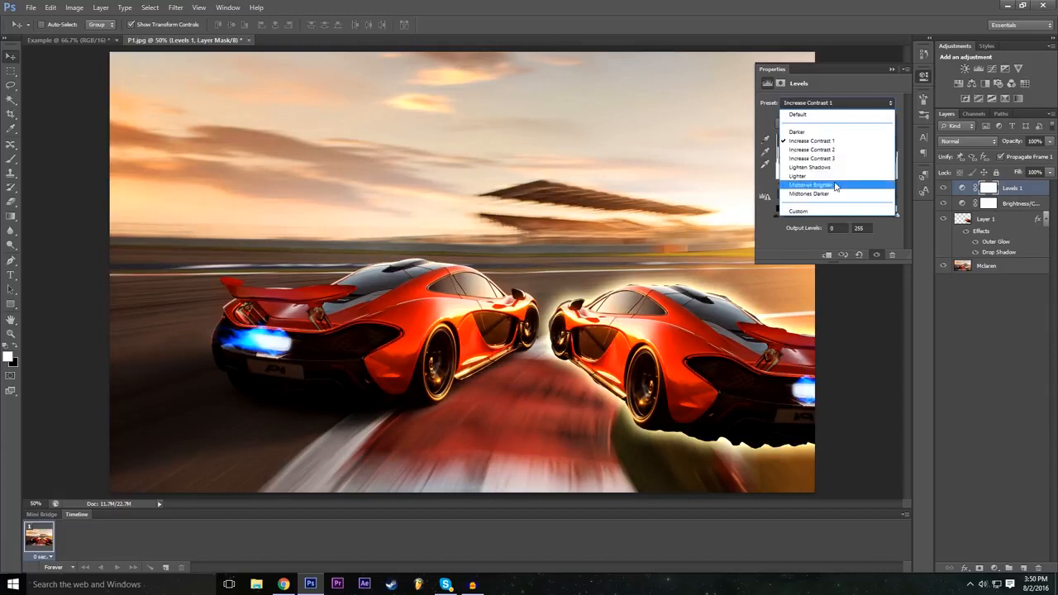
{"action": "left_click", "coordinate": [830, 182]}
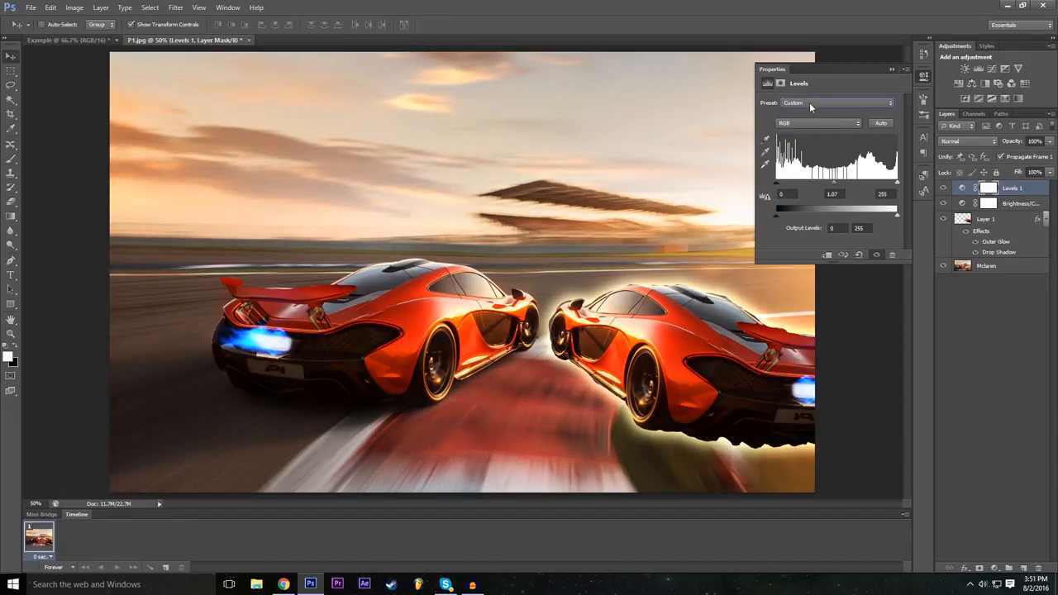
{"action": "left_click", "coordinate": [809, 102]}
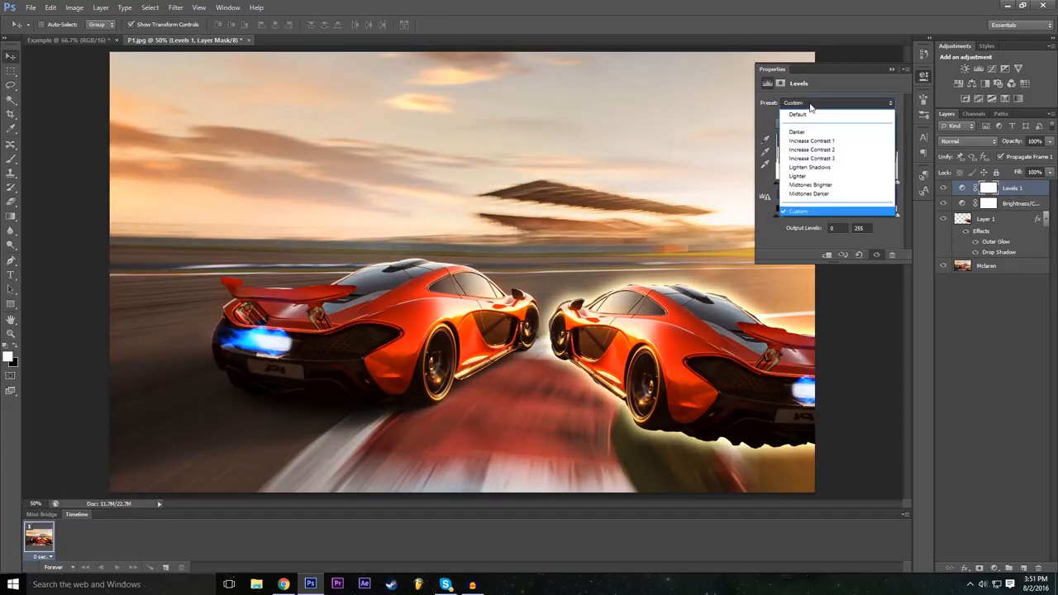
{"action": "left_click", "coordinate": [825, 193]}
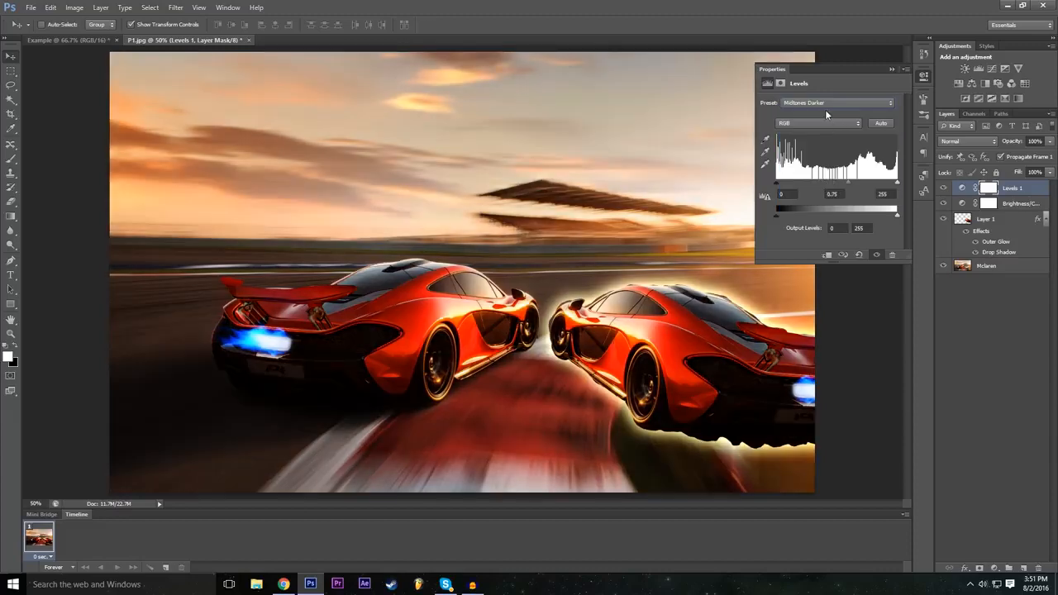
- Try the Levels presets Midtones Brighter, Increase Contrast 3, Increase Contrast 2, Increase Contrast 1 and Darker on the Levels adjustment layer
{"action": "left_click", "coordinate": [824, 105]}
{"action": "left_click", "coordinate": [818, 183]}
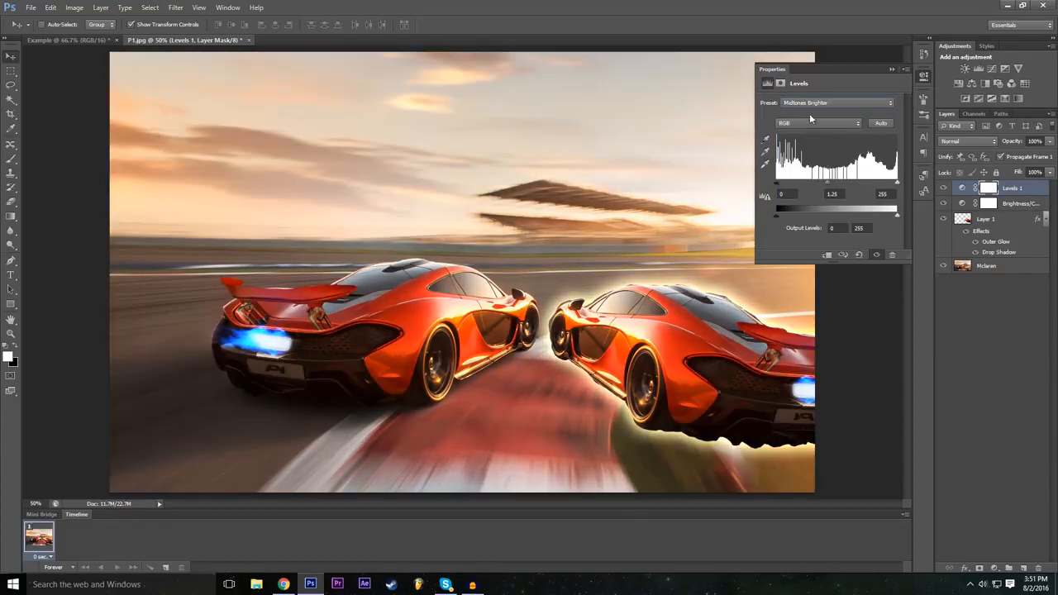
{"action": "left_click", "coordinate": [814, 103]}
{"action": "left_click", "coordinate": [818, 164]}
{"action": "left_click", "coordinate": [825, 103]}
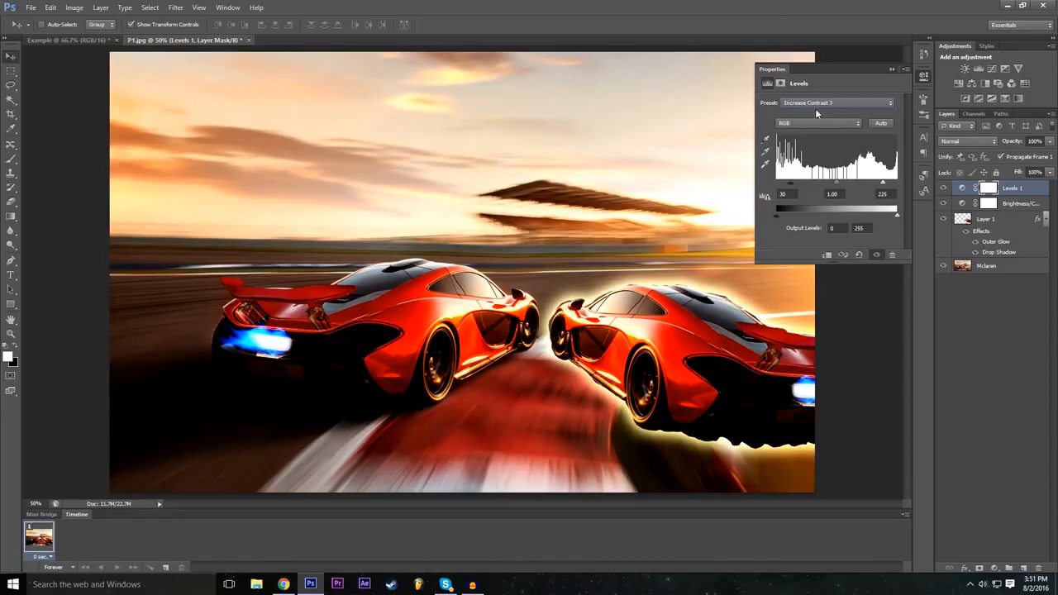
{"action": "left_click", "coordinate": [818, 103]}
{"action": "left_click", "coordinate": [822, 148]}
{"action": "left_click", "coordinate": [822, 102]}
{"action": "left_click", "coordinate": [823, 139]}
{"action": "left_click", "coordinate": [815, 101]}
{"action": "left_click", "coordinate": [816, 131]}
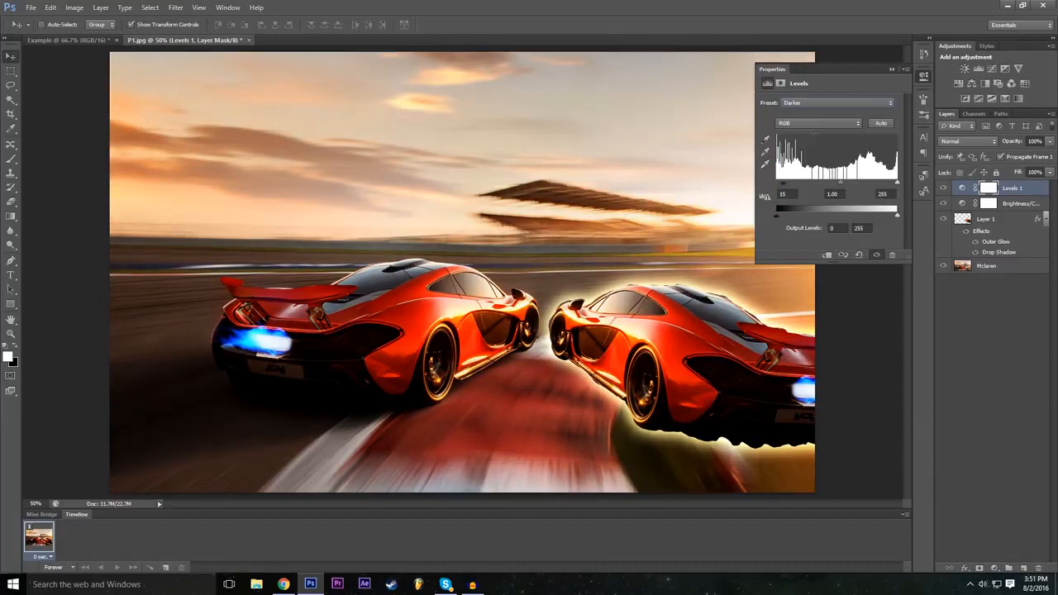
- Compare the Midtones Brighter preset, then set the Levels adjustment to Midtones Darker and collapse its properties
{"action": "left_click", "coordinate": [818, 102]}
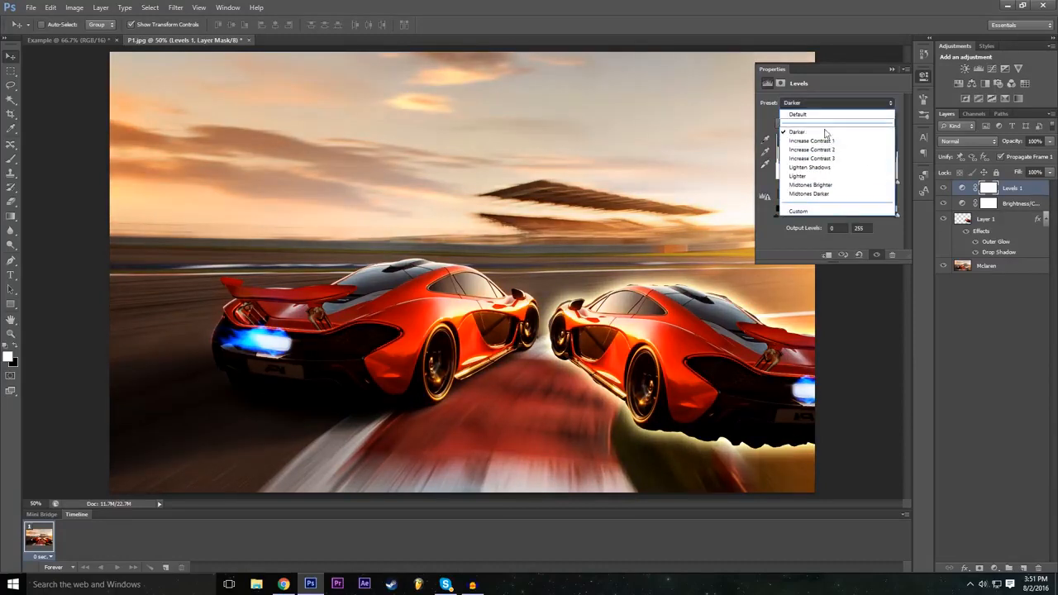
{"action": "left_click", "coordinate": [822, 185]}
{"action": "left_click", "coordinate": [832, 102]}
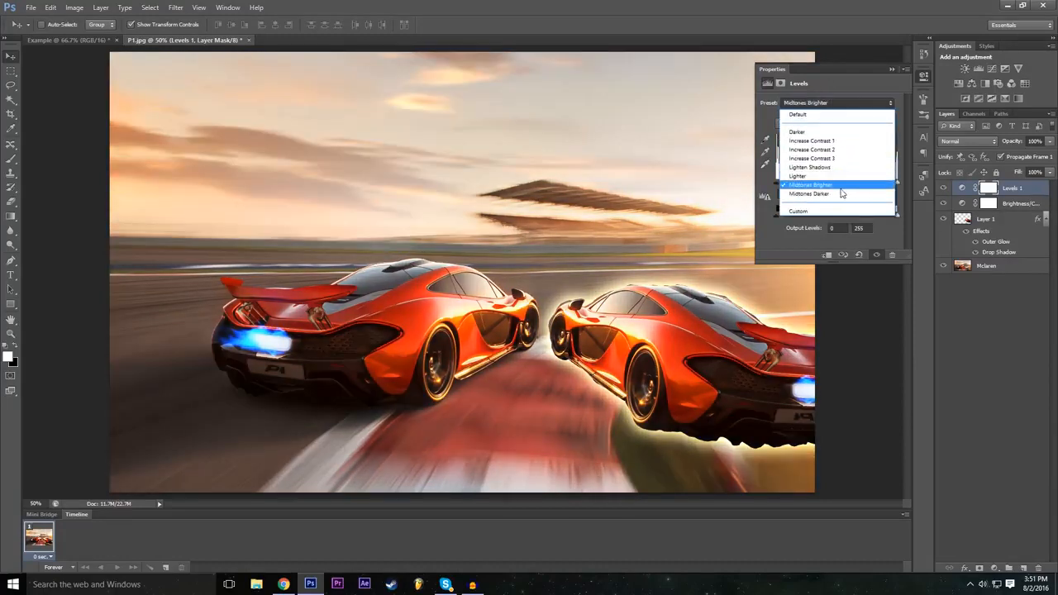
{"action": "left_click", "coordinate": [840, 191]}
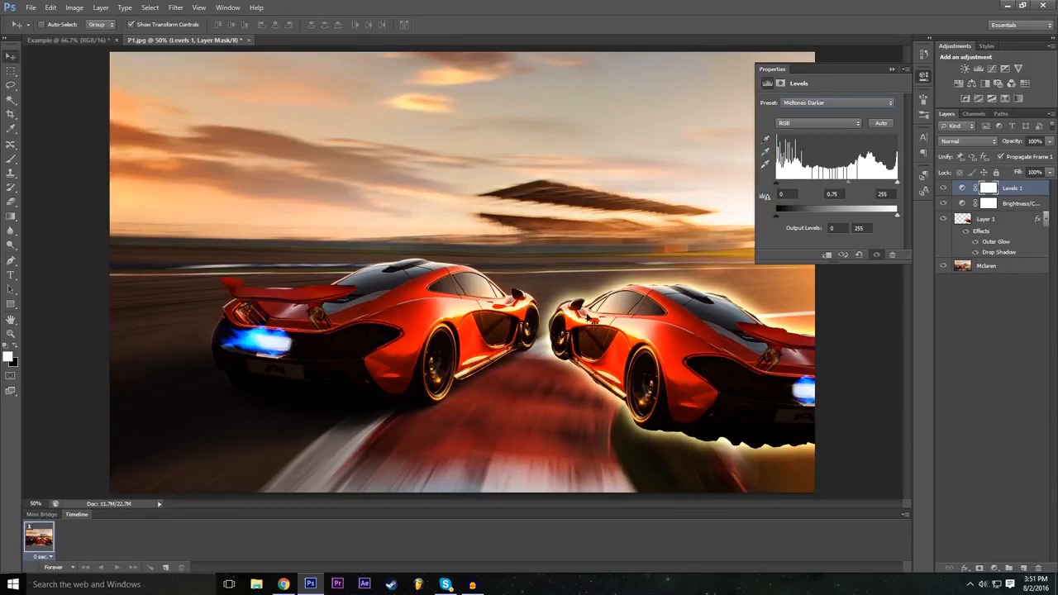
{"action": "left_click", "coordinate": [890, 68]}
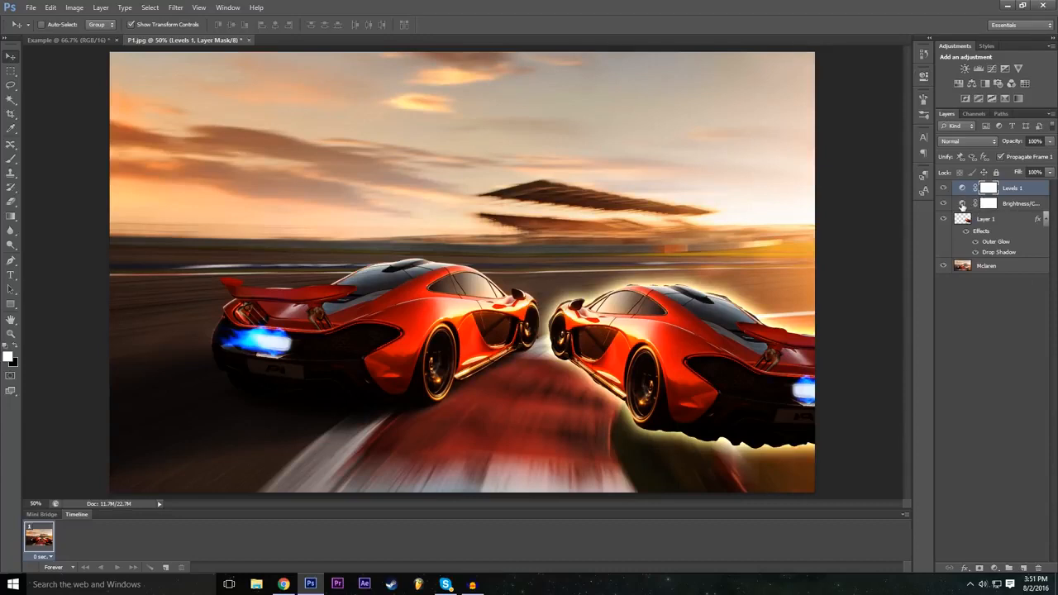
- Reopen the Brightness/Contrast adjustment layer's properties and raise the brightness to 57
{"action": "double_click", "coordinate": [962, 204]}
{"action": "left_click_drag", "start_coordinate": [827, 128], "coordinate": [854, 138]}
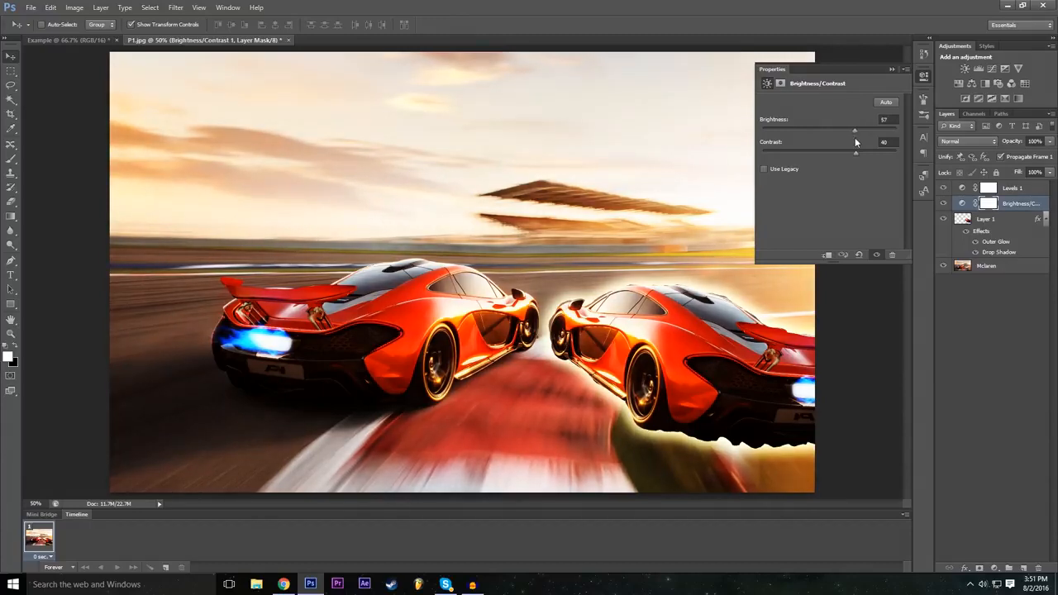
{"action": "left_click", "coordinate": [891, 69]}
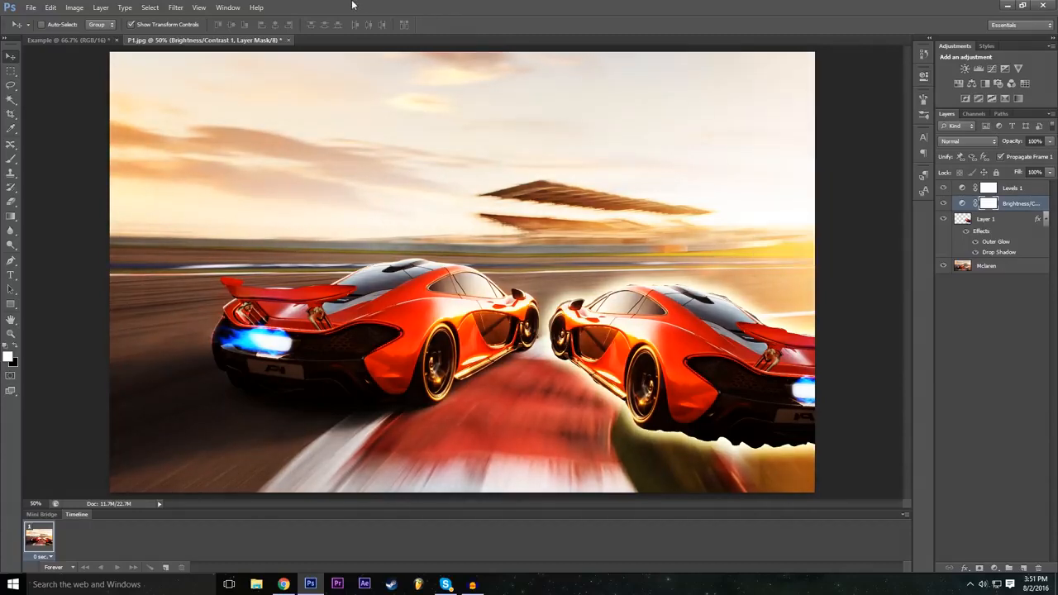
- Add an Exposure adjustment layer above the Brightness/Contrast layer, keeping the default name and settings
{"action": "left_click", "coordinate": [175, 8]}
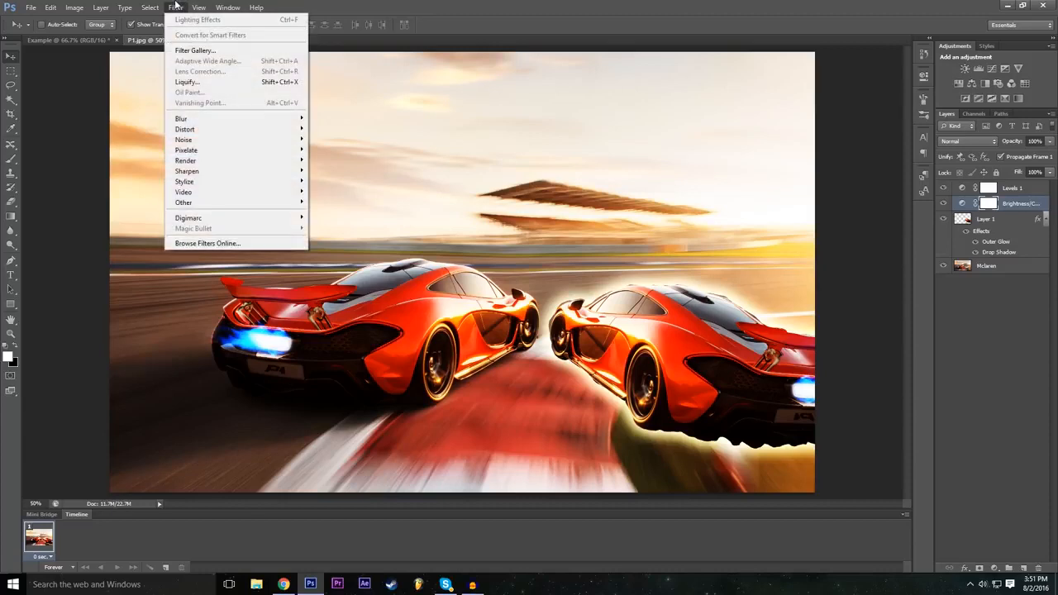
{"action": "mouse_move", "coordinate": [100, 7]}
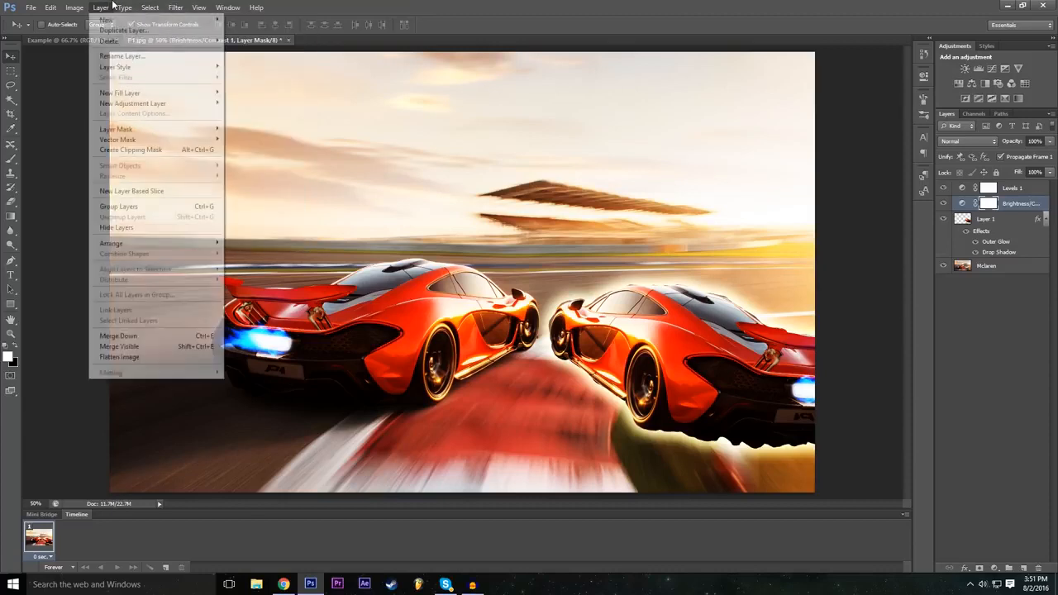
{"action": "mouse_move", "coordinate": [189, 114]}
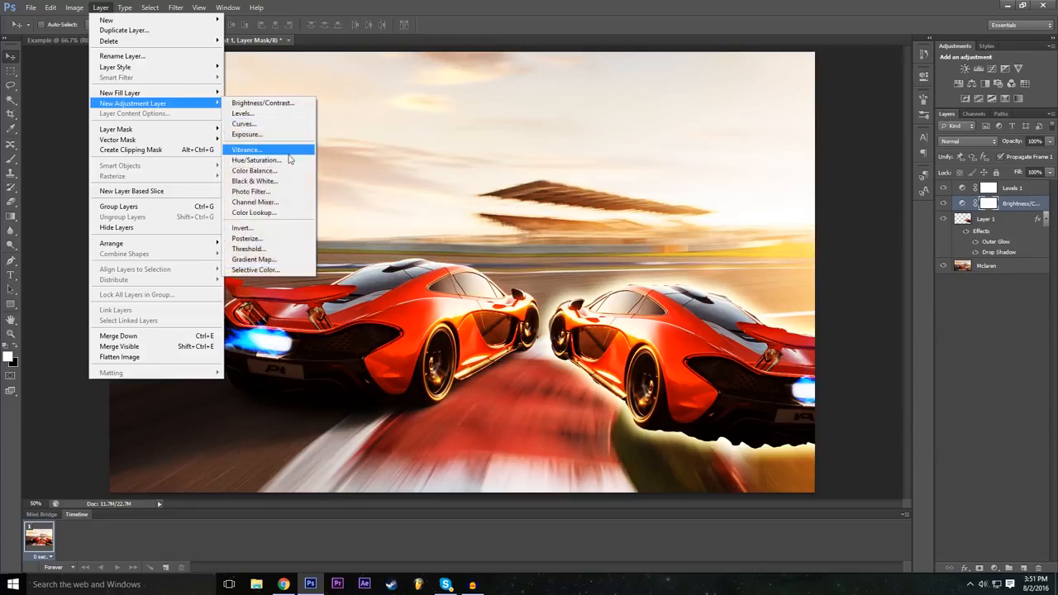
{"action": "left_click", "coordinate": [264, 134]}
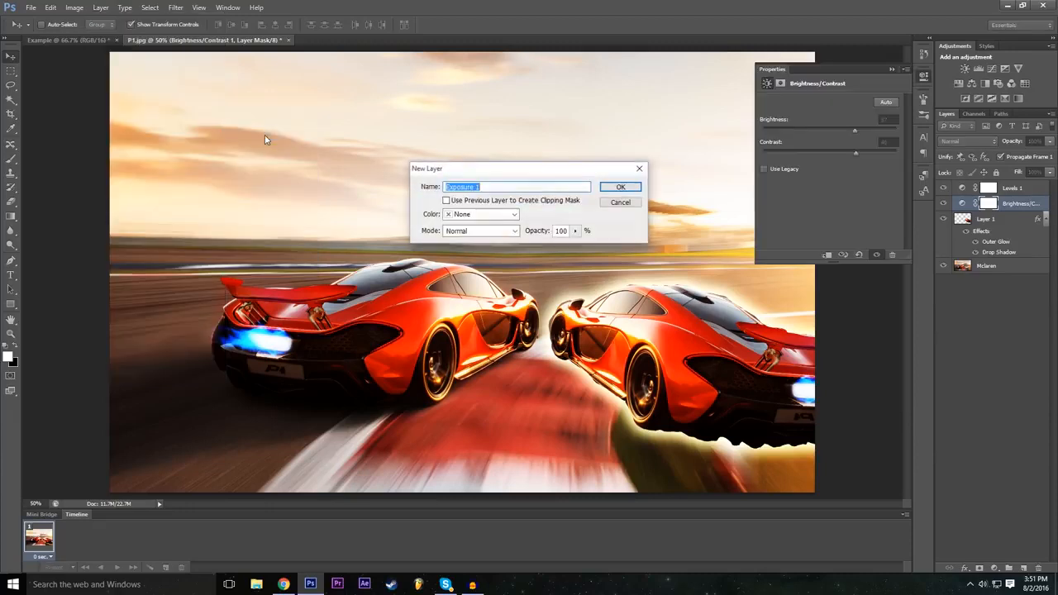
{"action": "left_click", "coordinate": [620, 187]}
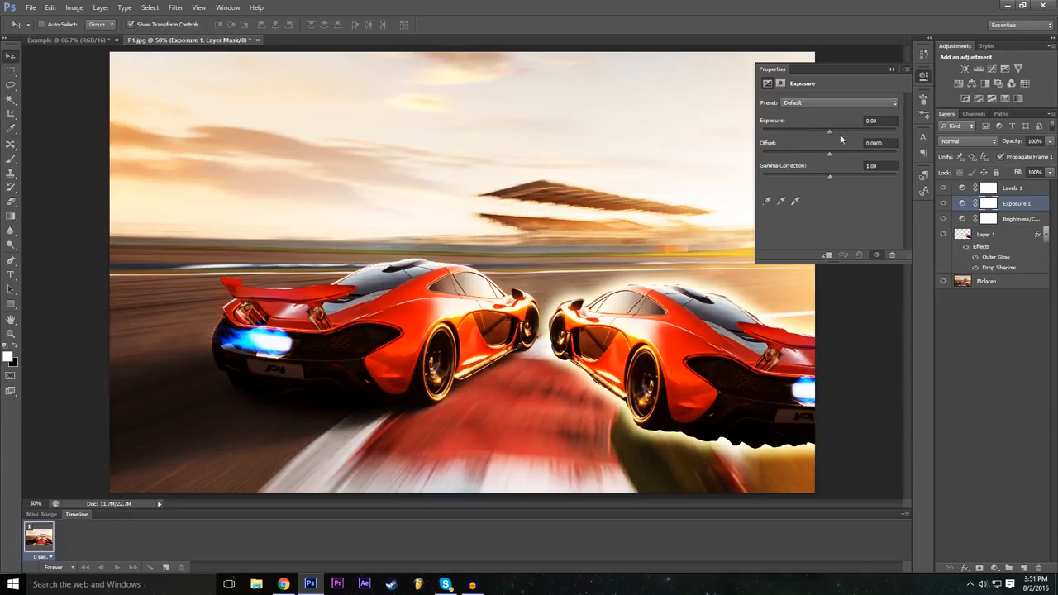
- Set the Exposure layer's exposure to -0.22, offset to +0.0207 and gamma correction to 0.78
{"action": "left_click_drag", "start_coordinate": [832, 130], "coordinate": [831, 156]}
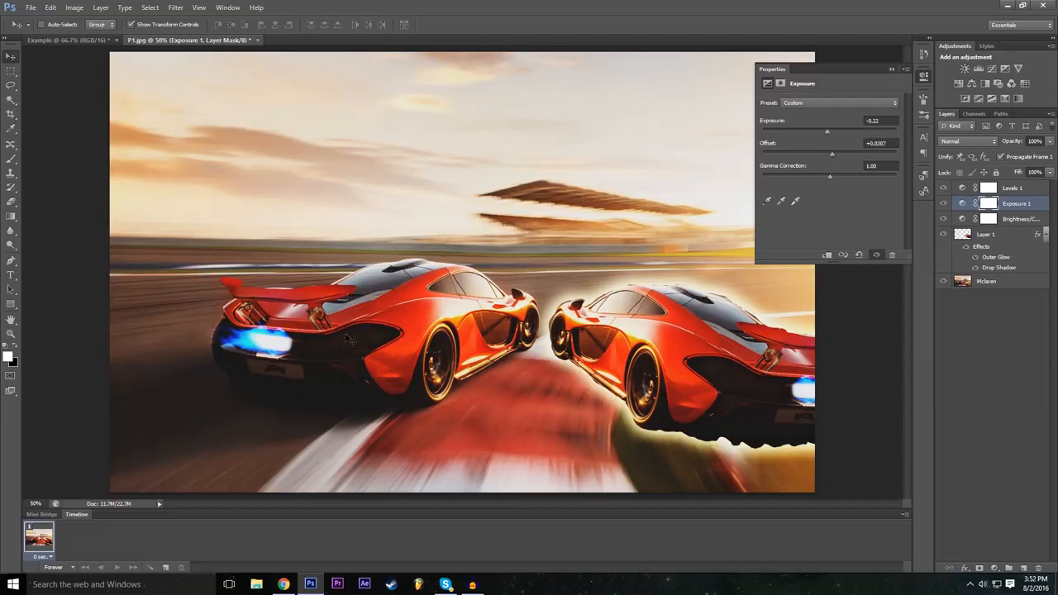
{"action": "mouse_move", "coordinate": [824, 177]}
{"action": "left_mouse_down"}
{"action": "mouse_move", "coordinate": [848, 179]}
{"action": "mouse_move", "coordinate": [839, 175]}
{"action": "left_mouse_up"}
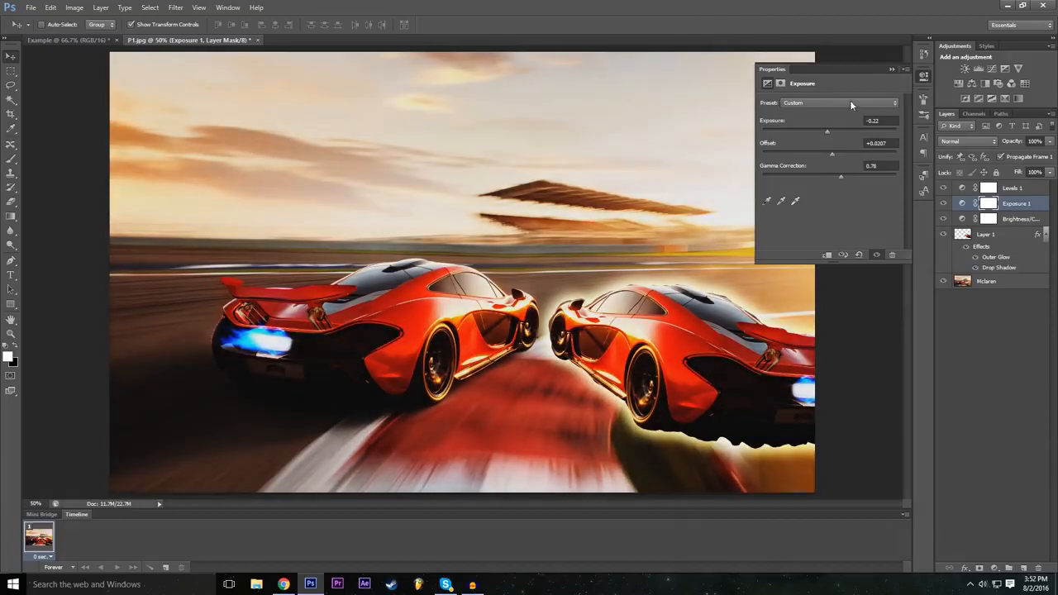
{"action": "left_click", "coordinate": [891, 68]}
- Hide the Levels, Exposure and Brightness/Contrast adjustment layers and show them again to compare the image
{"action": "left_click_drag", "start_coordinate": [942, 188], "coordinate": [946, 228]}
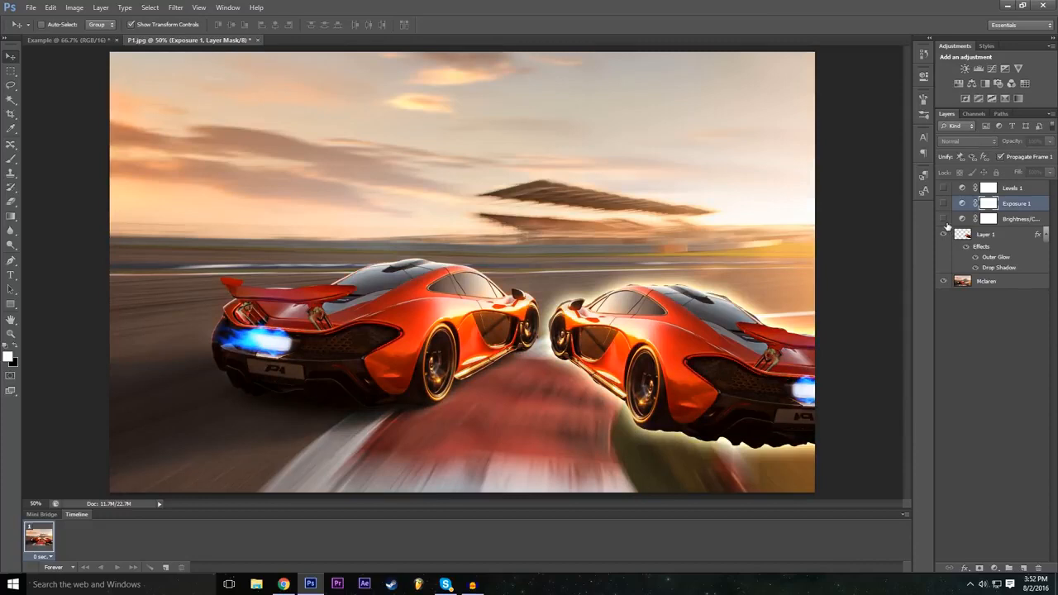
{"action": "left_click_drag", "start_coordinate": [943, 218], "coordinate": [941, 196]}
{"action": "left_click", "coordinate": [943, 188]}
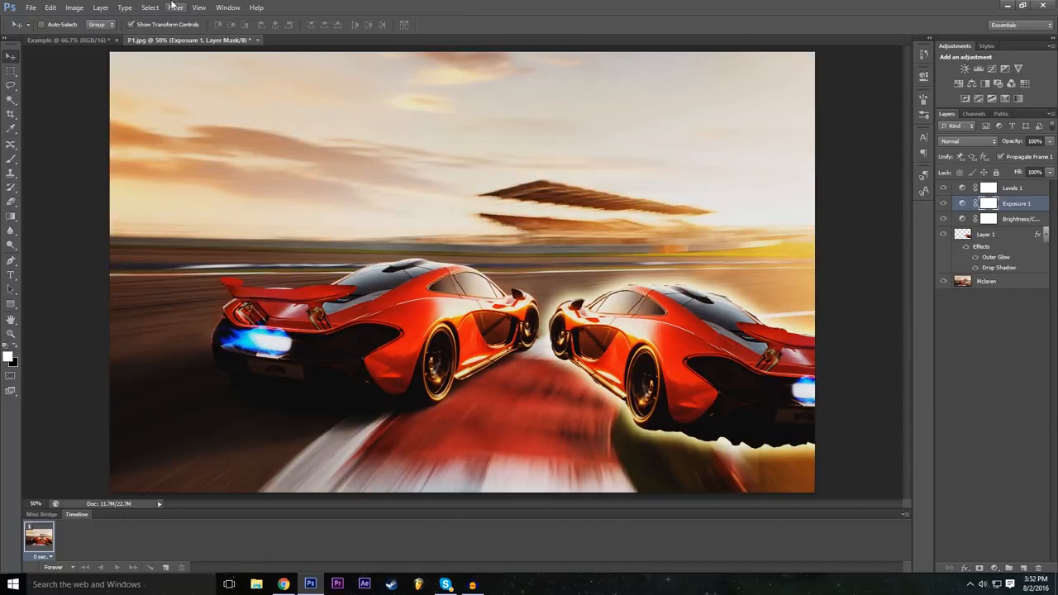
- Add a Color Lookup adjustment layer above the Exposure layer, keeping the default name and settings
{"action": "left_click", "coordinate": [99, 7]}
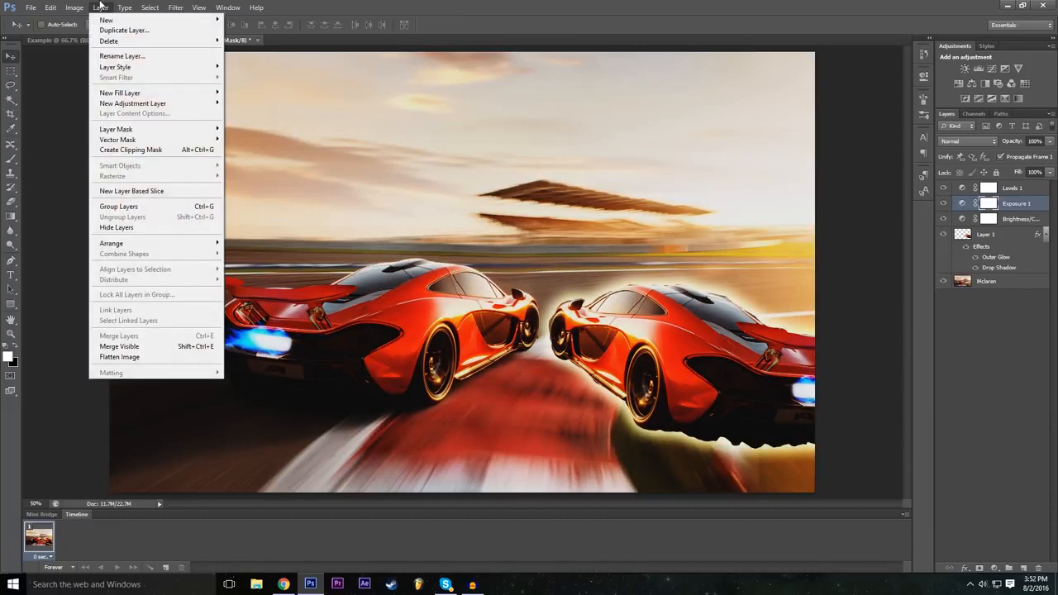
{"action": "mouse_move", "coordinate": [90, 4]}
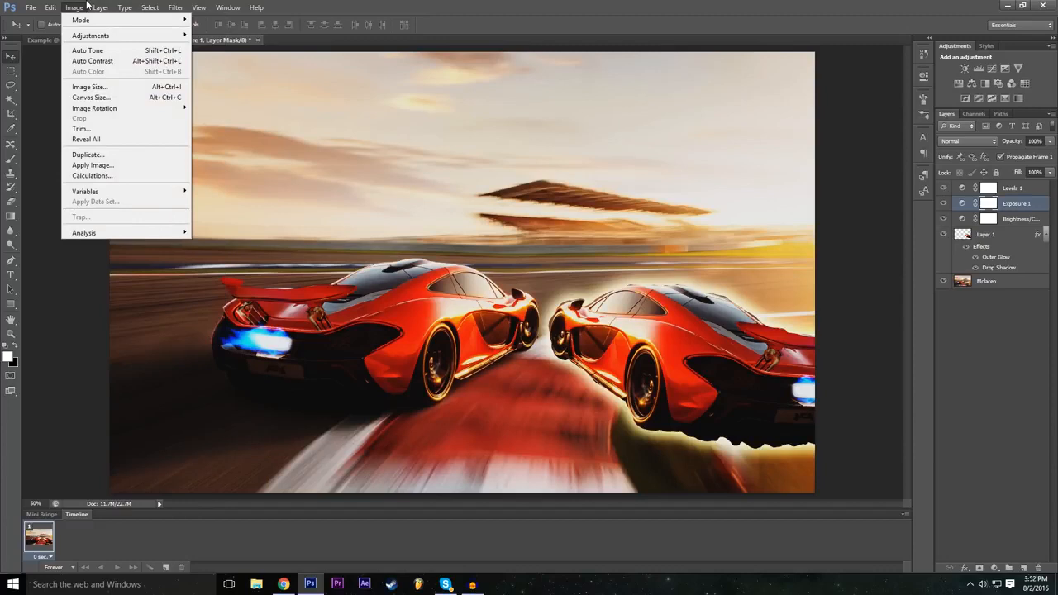
{"action": "mouse_move", "coordinate": [133, 6]}
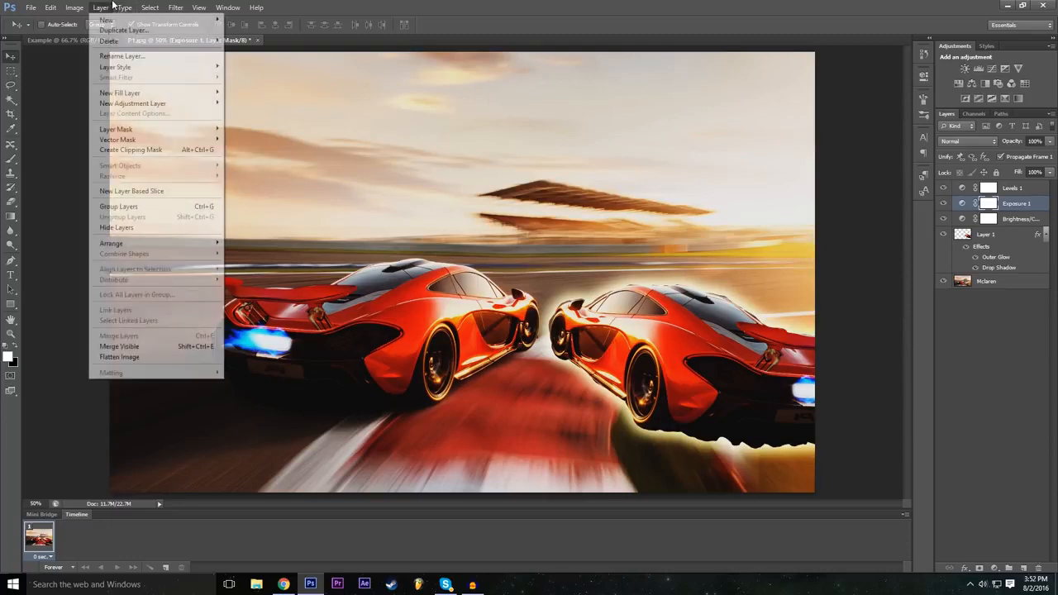
{"action": "mouse_move", "coordinate": [208, 107]}
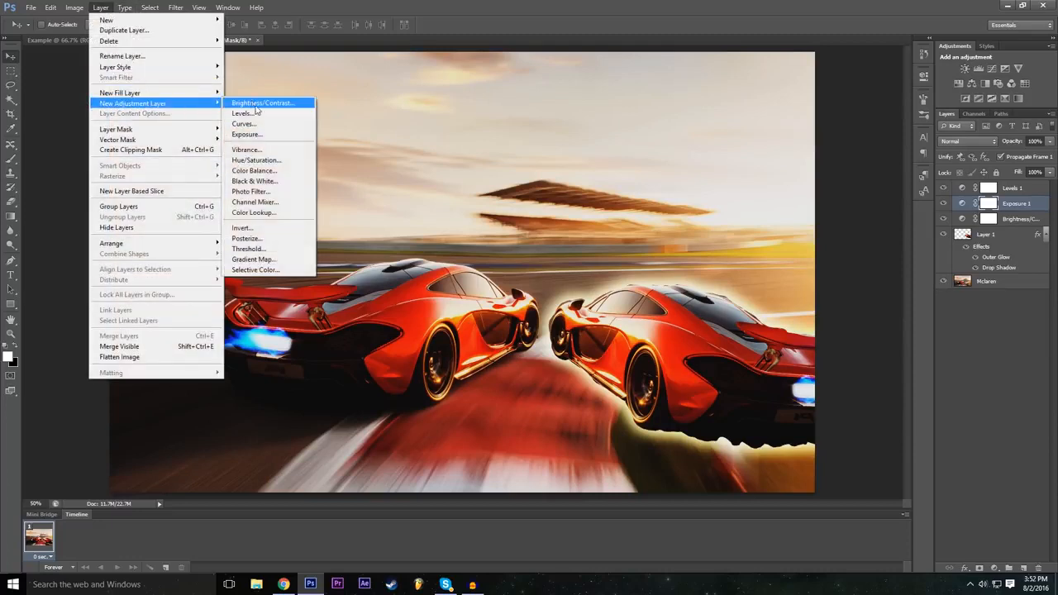
{"action": "left_click", "coordinate": [282, 212]}
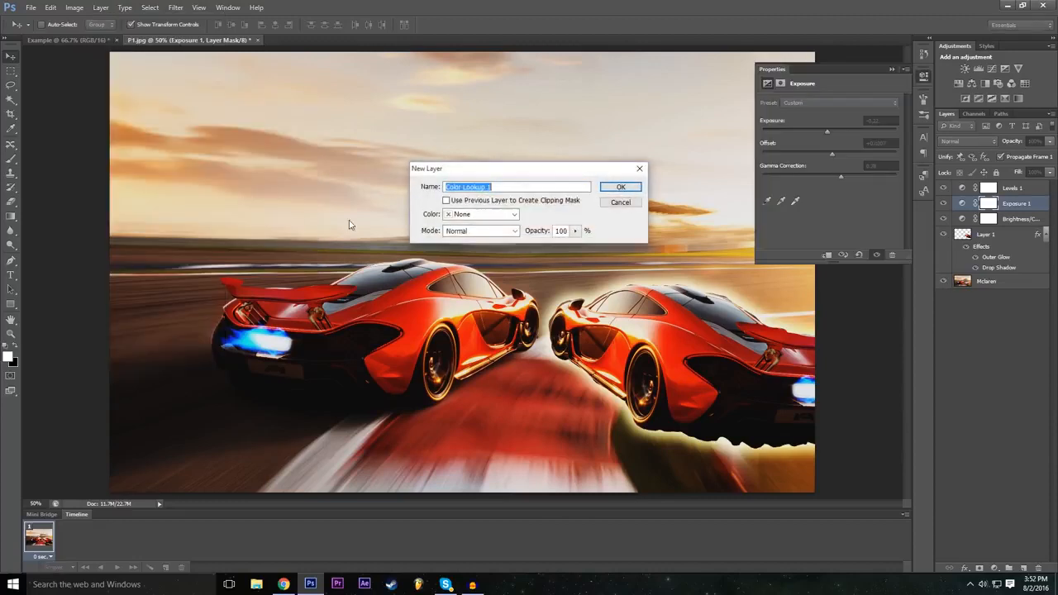
{"action": "left_click", "coordinate": [633, 188]}
- Try the Color Lookup abstract profiles Gold-Crimson and Turquoise-Sepia, and end on Gold-Crimson
{"action": "left_click", "coordinate": [843, 103]}
{"action": "left_click", "coordinate": [843, 104]}
{"action": "left_click", "coordinate": [849, 116]}
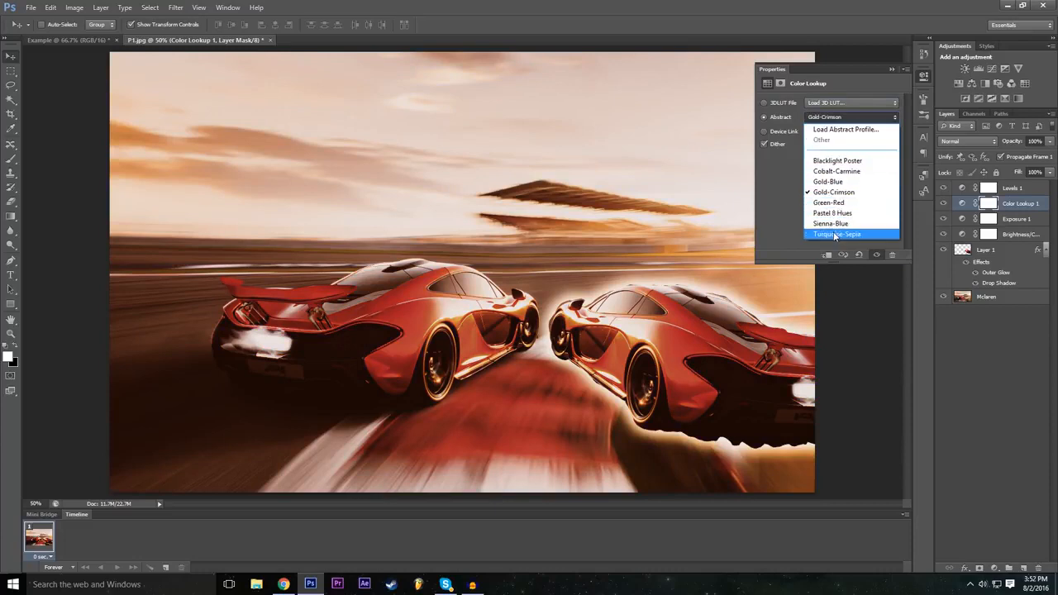
{"action": "left_click", "coordinate": [834, 235]}
{"action": "left_click", "coordinate": [832, 122]}
{"action": "left_click", "coordinate": [833, 192]}
{"action": "left_click", "coordinate": [840, 116]}
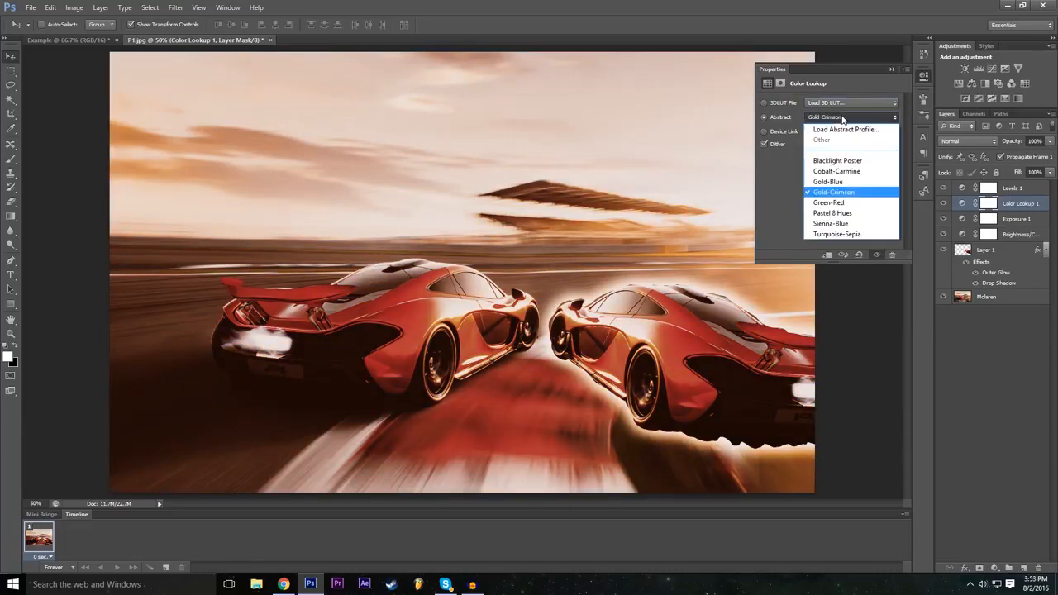
{"action": "left_click", "coordinate": [843, 117]}
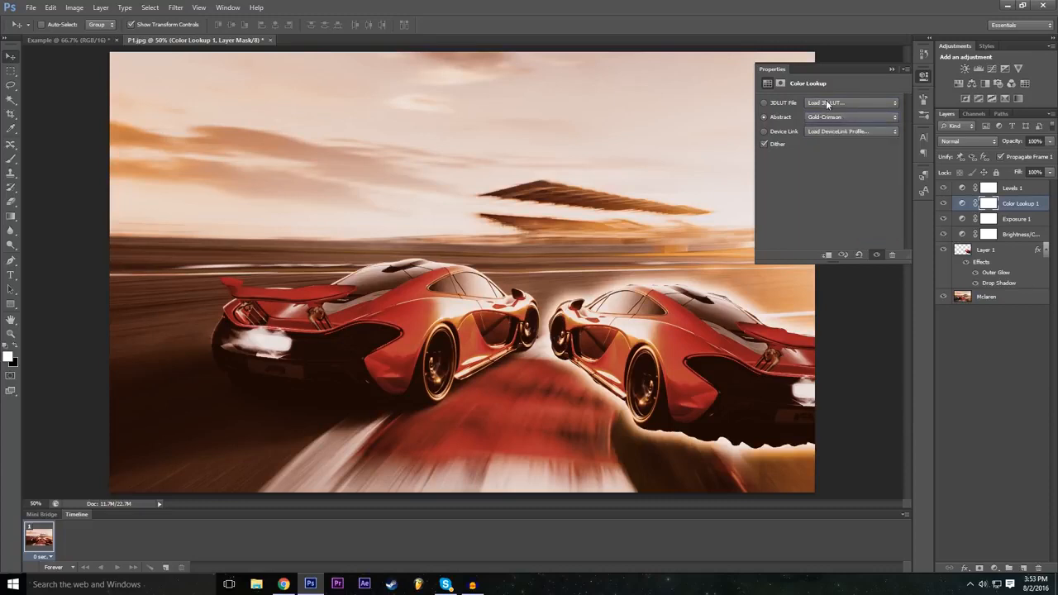
- Try the 3D LUT files 3Strip.look, filmstock_50.3dl, Moonlight.3DL and Candlelight.CUBE on the Color Lookup layer
{"action": "left_click", "coordinate": [826, 103]}
{"action": "left_click", "coordinate": [842, 156]}
{"action": "left_click", "coordinate": [845, 103]}
{"action": "left_click", "coordinate": [836, 240]}
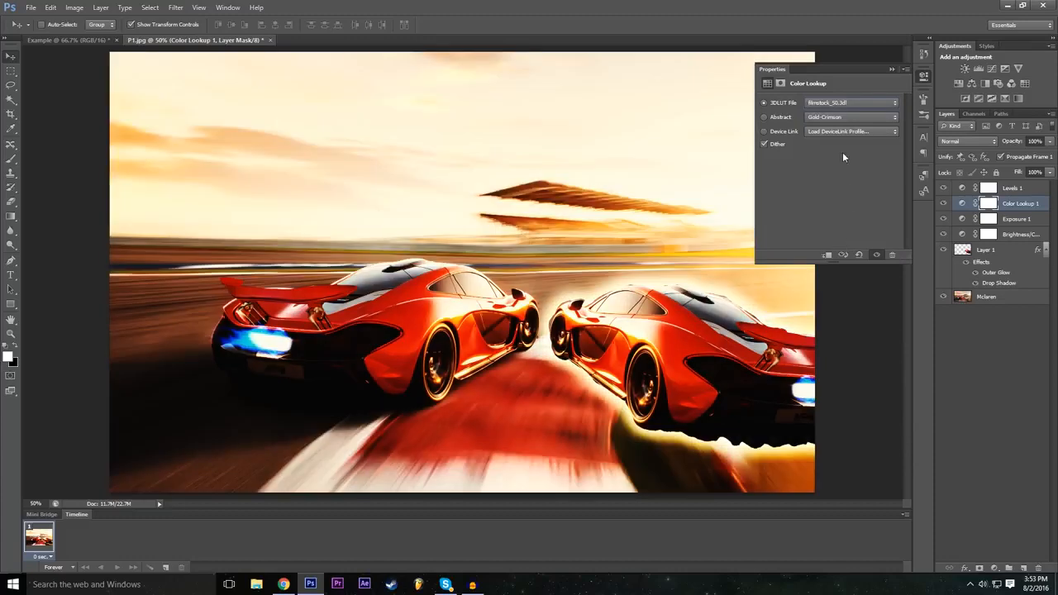
{"action": "left_click", "coordinate": [840, 104]}
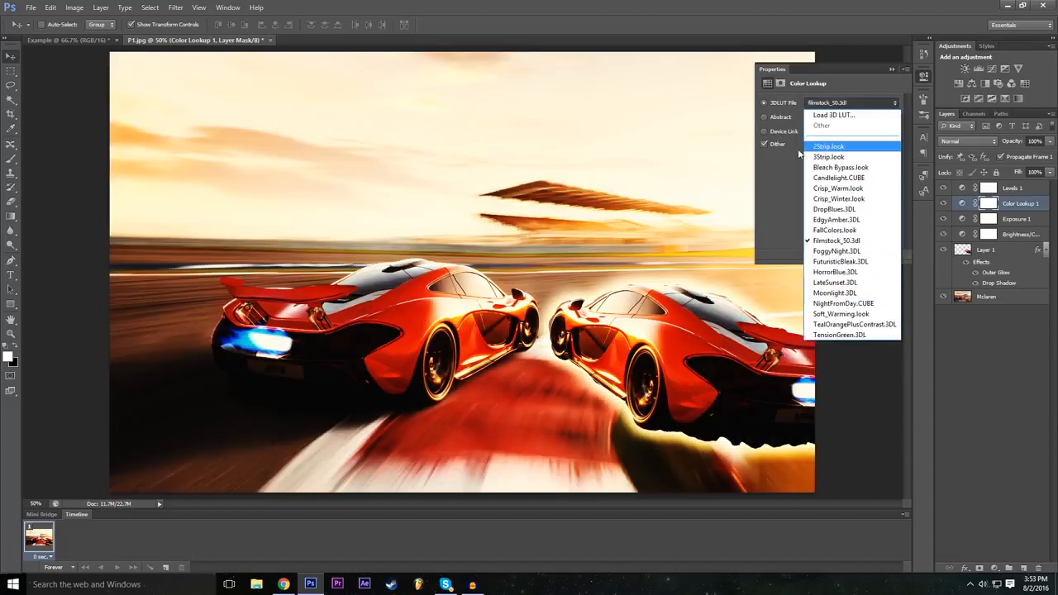
{"action": "left_click", "coordinate": [851, 293]}
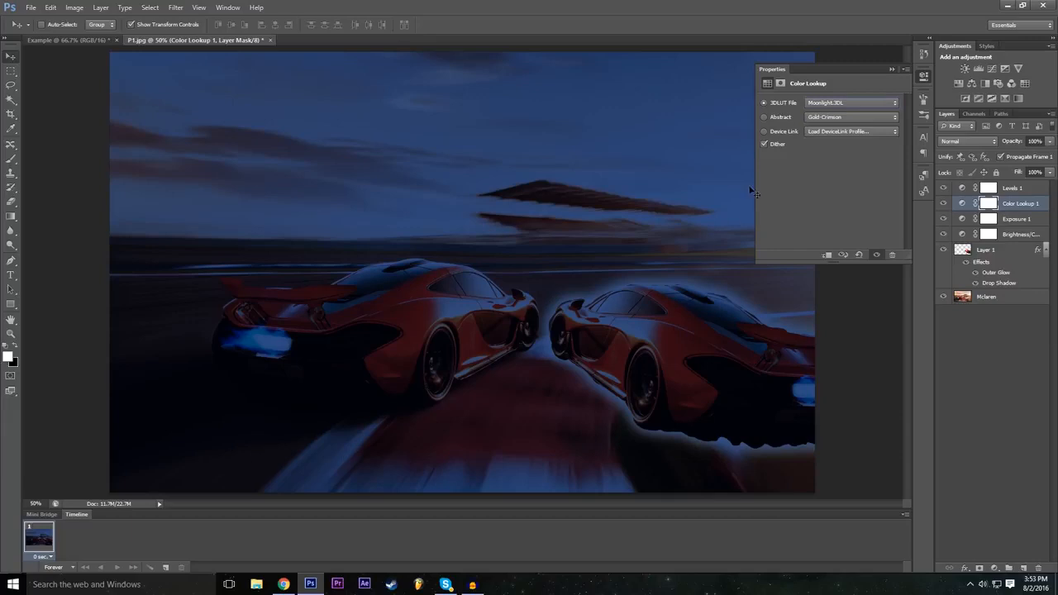
{"action": "left_click", "coordinate": [822, 103]}
{"action": "left_click", "coordinate": [843, 172]}
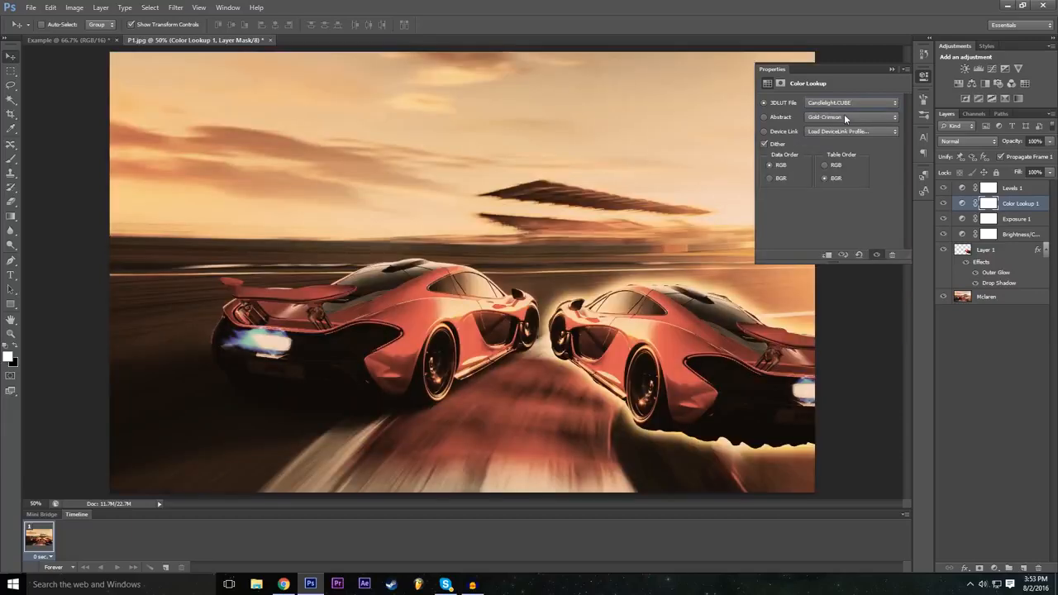
{"action": "left_click", "coordinate": [841, 107]}
{"action": "left_click", "coordinate": [841, 106]}
{"action": "left_click", "coordinate": [841, 107]}
{"action": "left_click", "coordinate": [841, 114]}
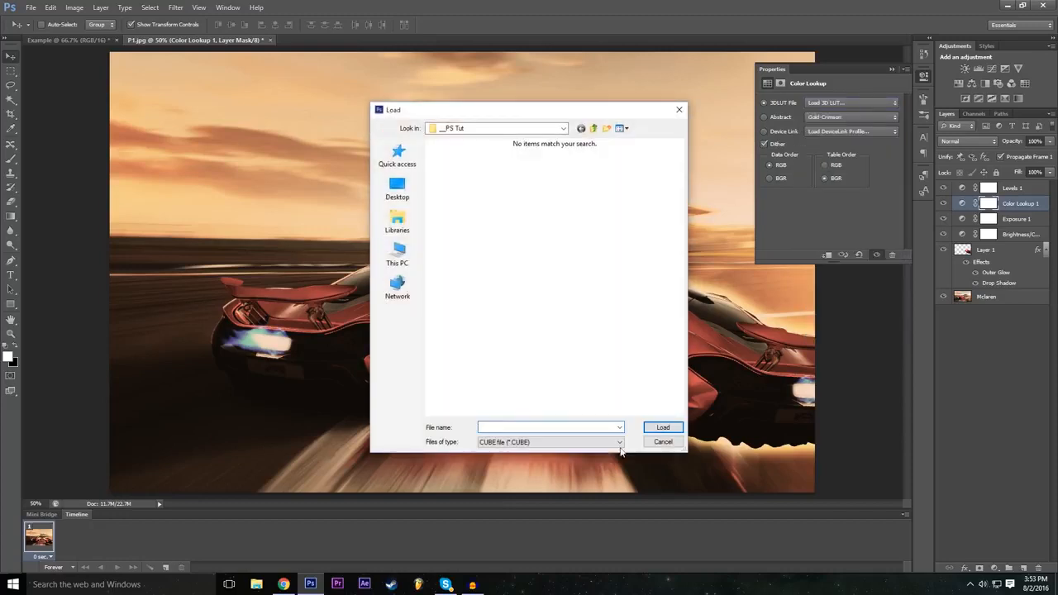
{"action": "left_click", "coordinate": [662, 442]}
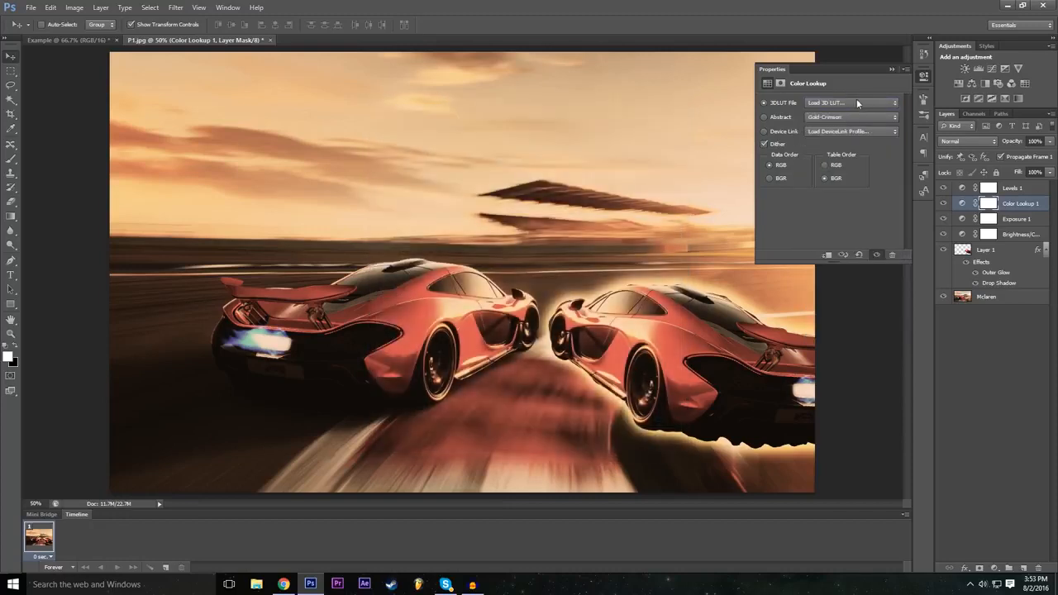
- Apply the 2Strip.look 3D LUT, try the Green-Red abstract profile, and end on the Sienna-Blue abstract profile
{"action": "left_click", "coordinate": [851, 102]}
{"action": "left_click", "coordinate": [832, 107]}
{"action": "left_click", "coordinate": [831, 117]}
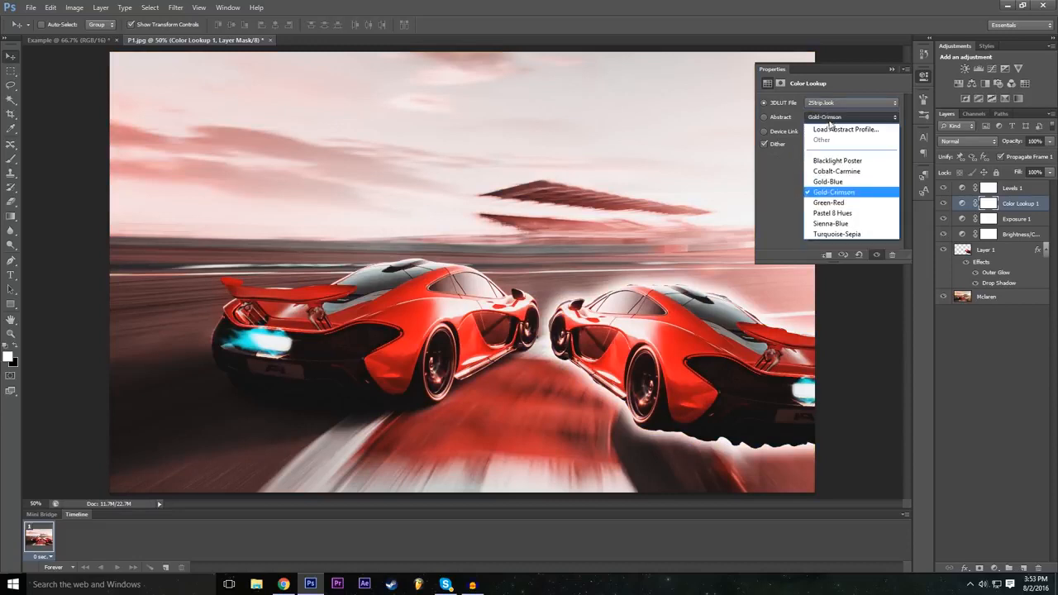
{"action": "left_click", "coordinate": [831, 117]}
{"action": "left_click", "coordinate": [831, 116]}
{"action": "left_click", "coordinate": [833, 204]}
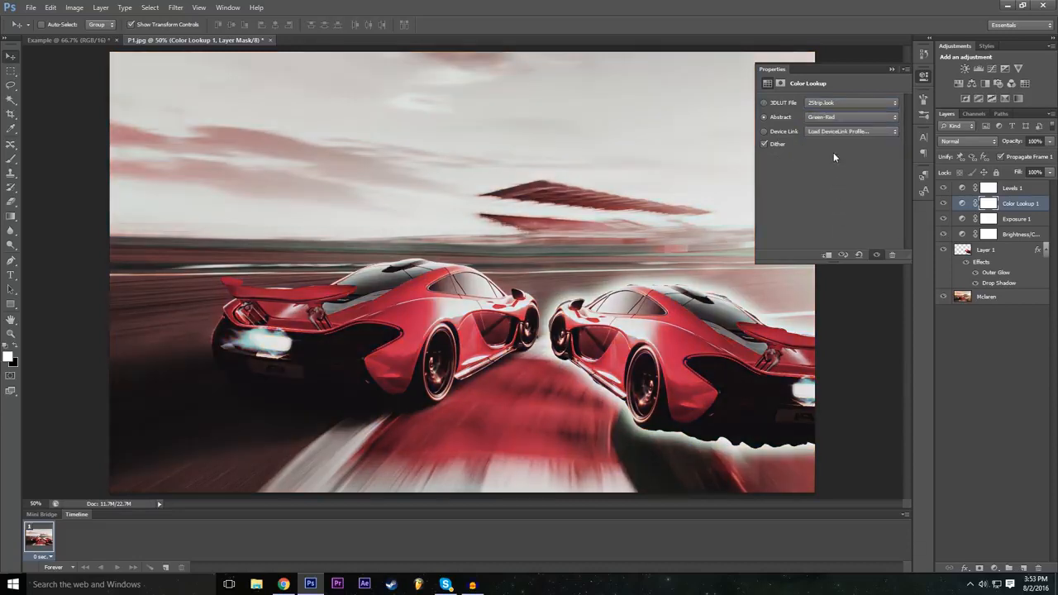
{"action": "left_click", "coordinate": [835, 118]}
{"action": "left_click", "coordinate": [842, 229]}
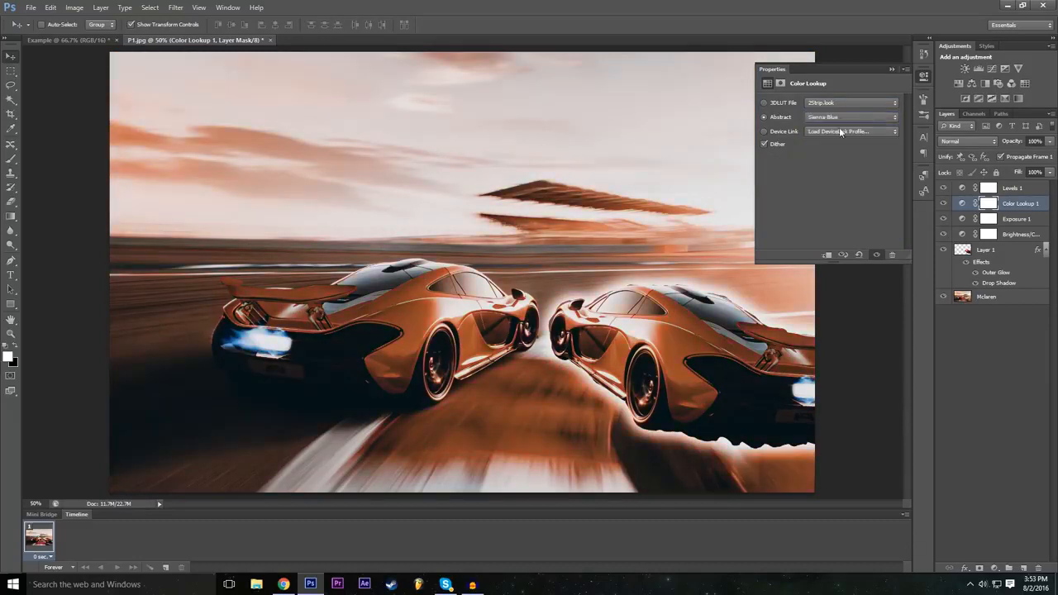
- Try the Turquoise-Sepia, Blacklight Poster, Gold-Blue and Cobalt-Carmine abstract profiles on the Color Lookup layer
{"action": "left_click", "coordinate": [842, 122]}
{"action": "left_click", "coordinate": [838, 234]}
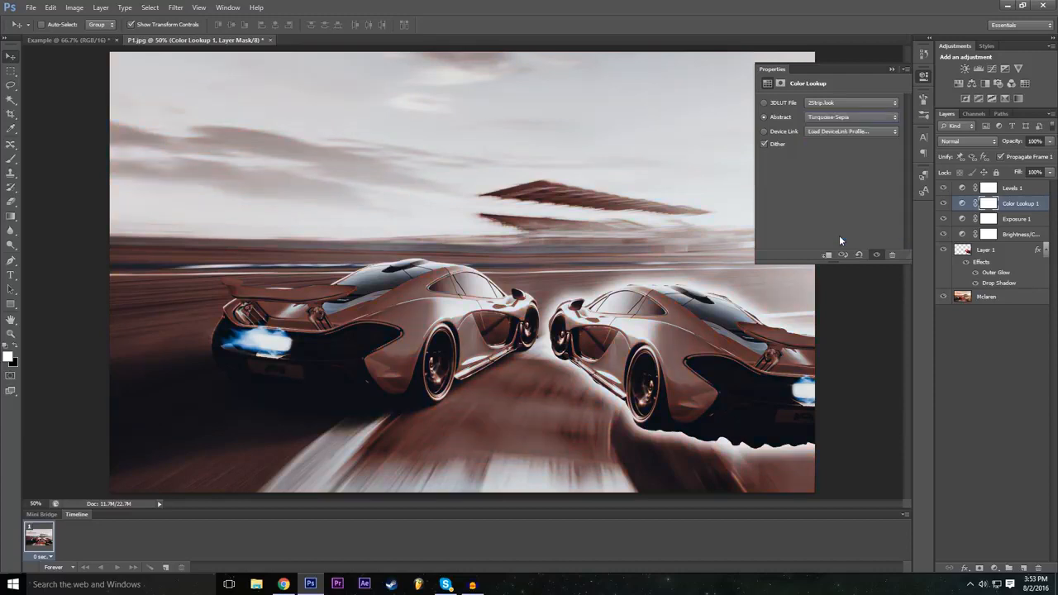
{"action": "left_click", "coordinate": [837, 119]}
{"action": "left_click", "coordinate": [828, 159]}
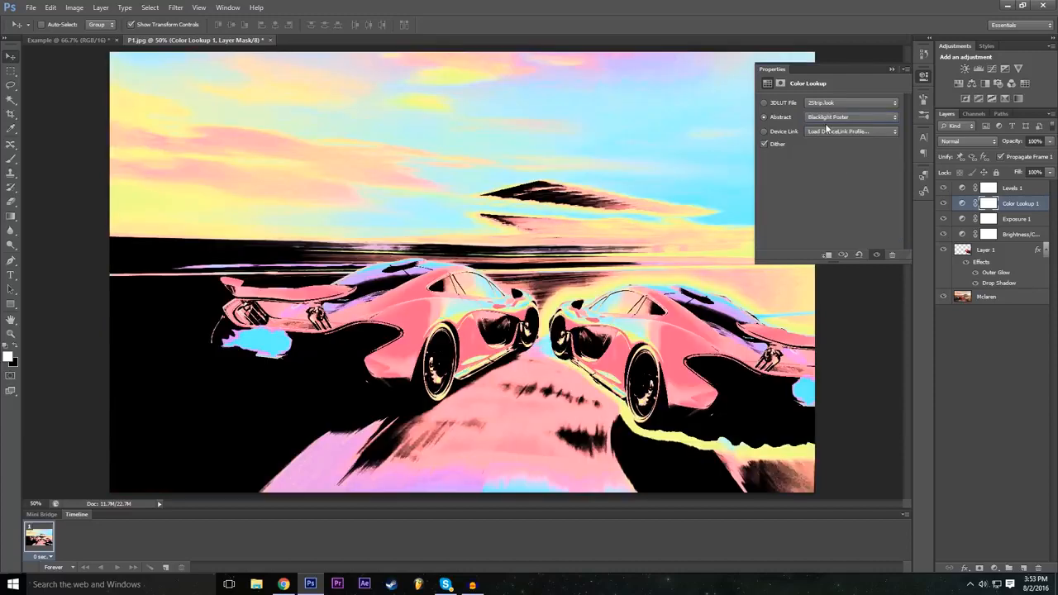
{"action": "left_click", "coordinate": [827, 122]}
{"action": "left_click", "coordinate": [835, 175]}
{"action": "left_click", "coordinate": [836, 123]}
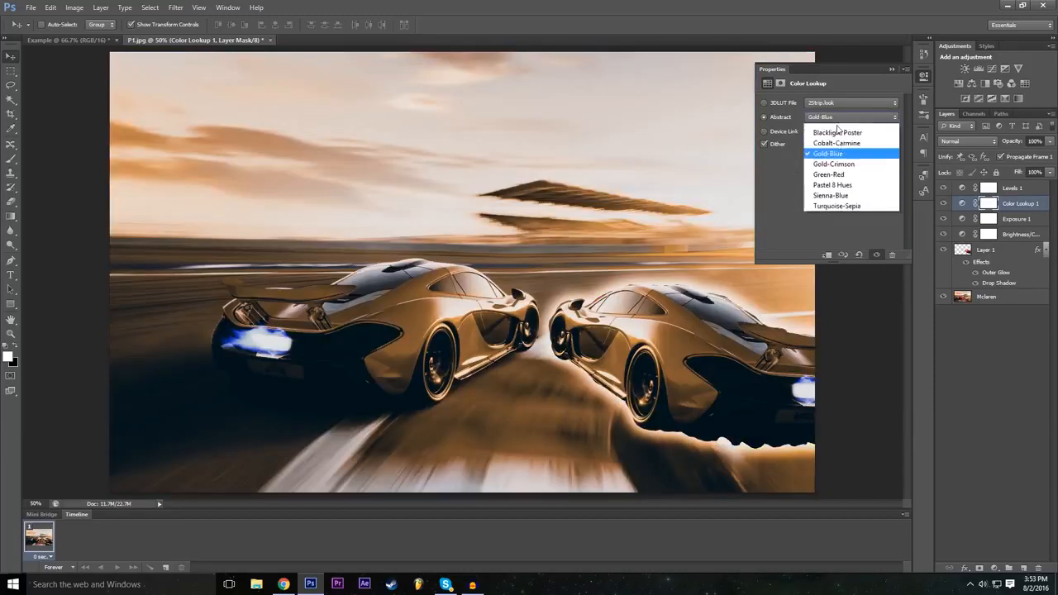
{"action": "left_click", "coordinate": [837, 160]}
{"action": "left_click", "coordinate": [838, 120]}
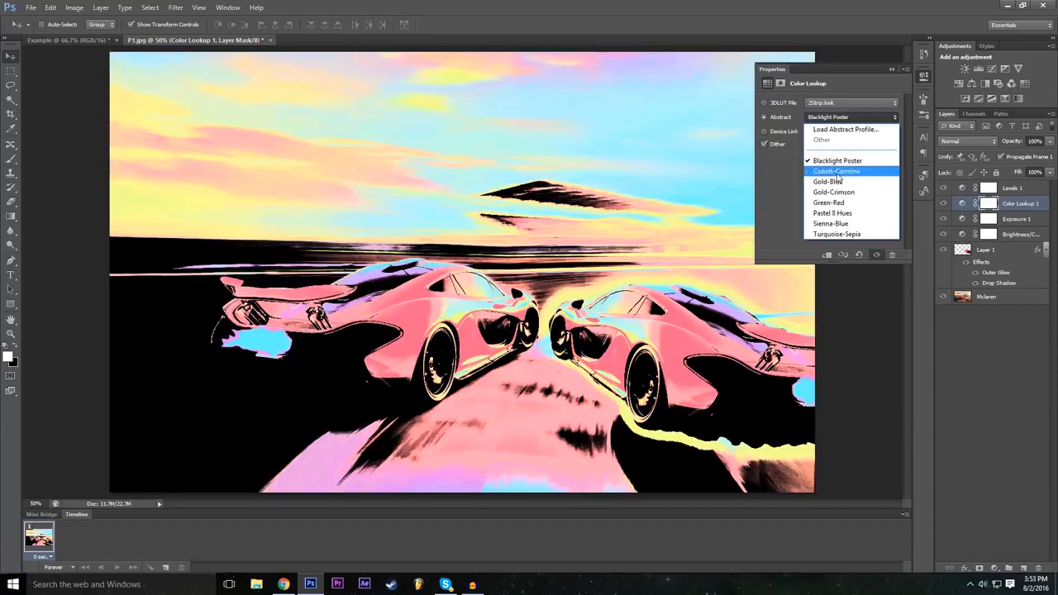
{"action": "left_click", "coordinate": [837, 171]}
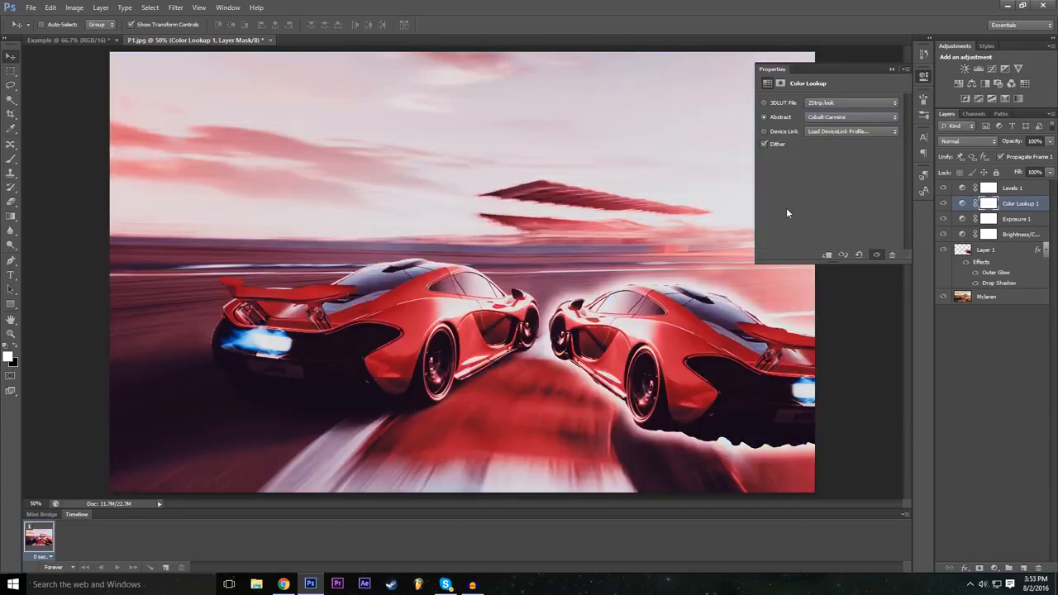
- Apply the DropBlues.3DL 3D LUT to the Color Lookup layer, and toggle the layer's visibility off and on to compare
{"action": "left_click", "coordinate": [851, 103]}
{"action": "left_click", "coordinate": [836, 210]}
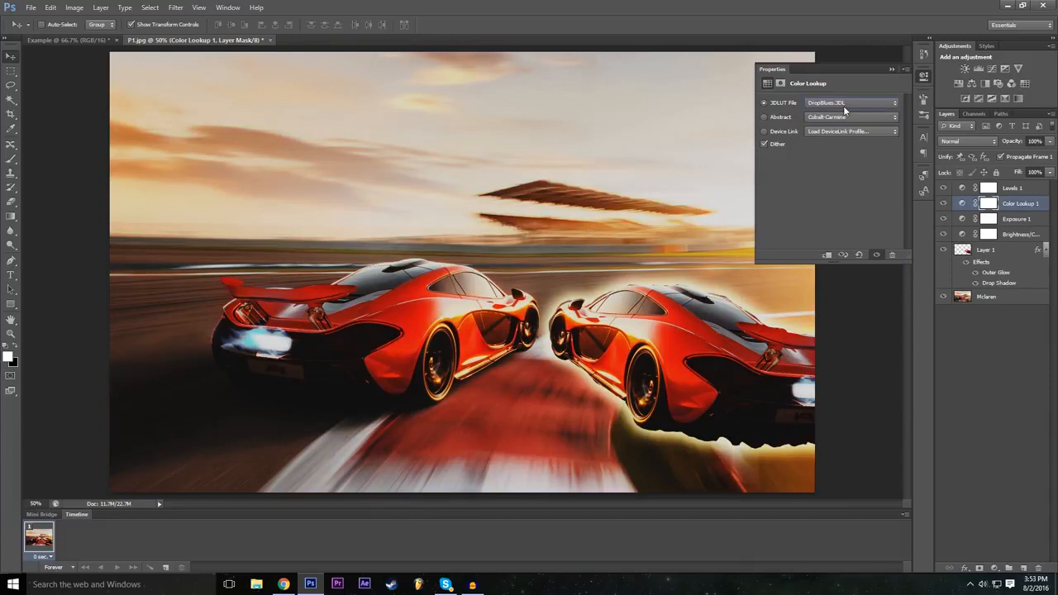
{"action": "left_click", "coordinate": [894, 71]}
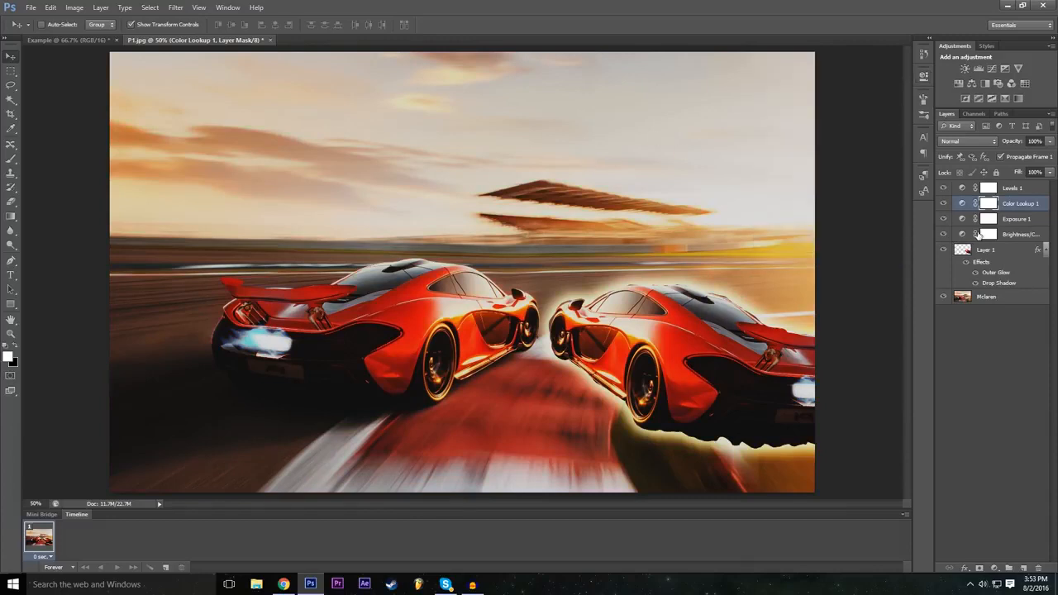
{"action": "left_click", "coordinate": [944, 204]}
{"action": "left_click", "coordinate": [944, 204]}
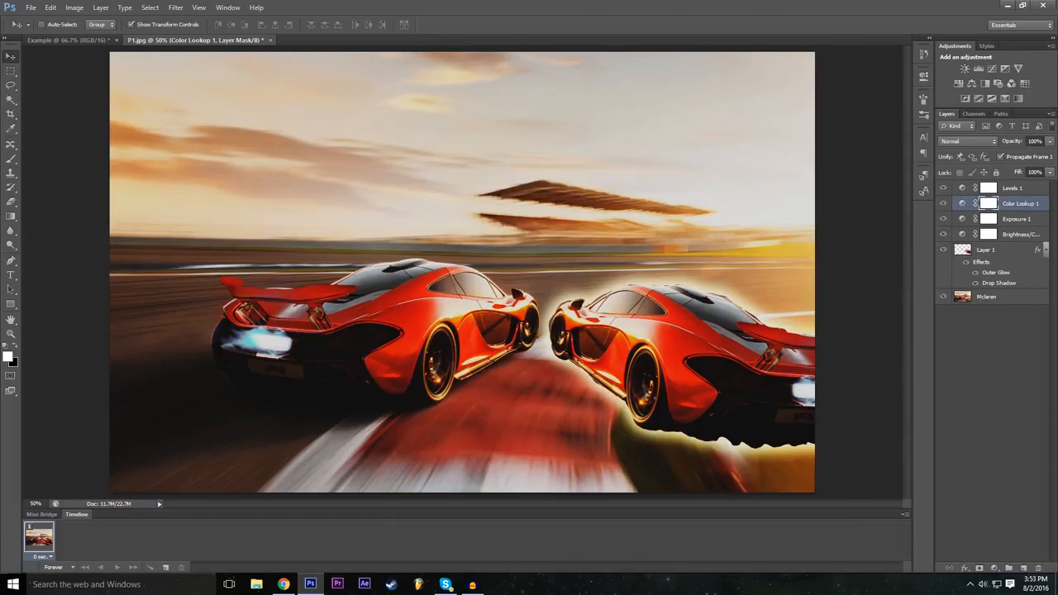
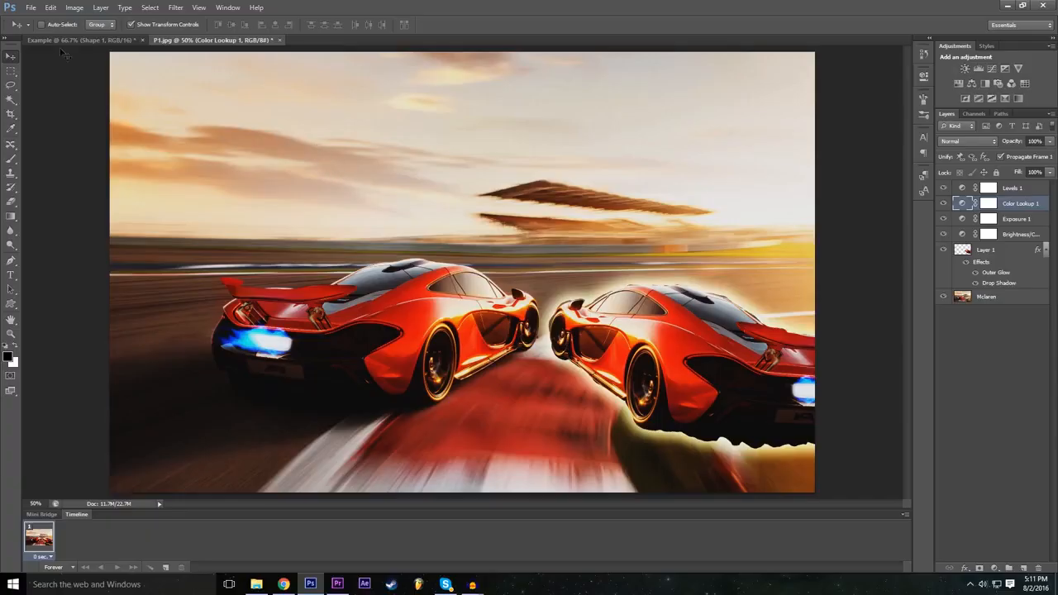
- Add the text "Example" with the Type tool and reposition it across the upper half of the photo
{"action": "left_click", "coordinate": [11, 277]}
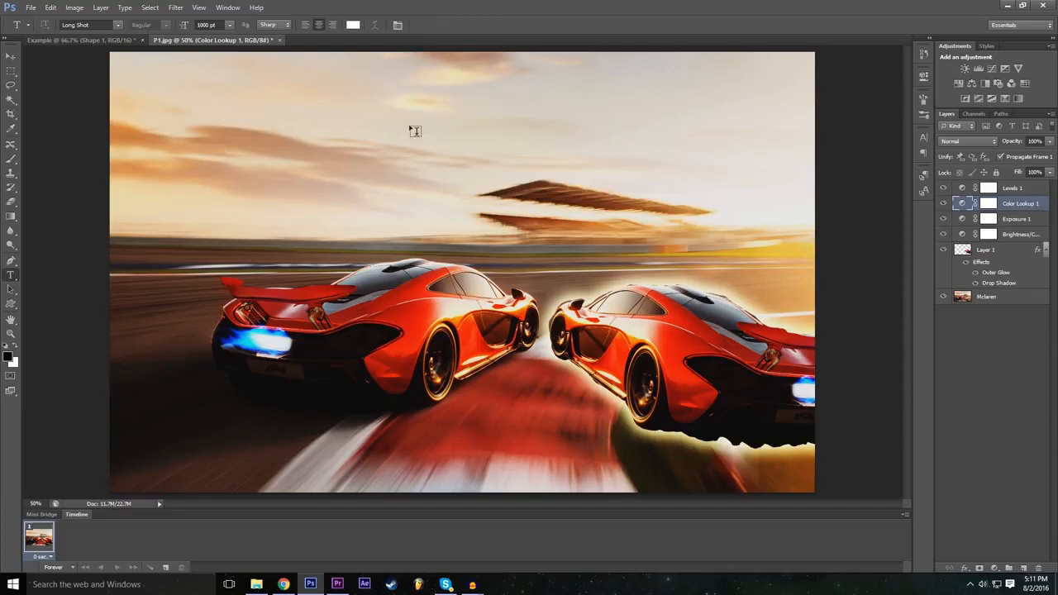
{"action": "left_click", "coordinate": [171, 114]}
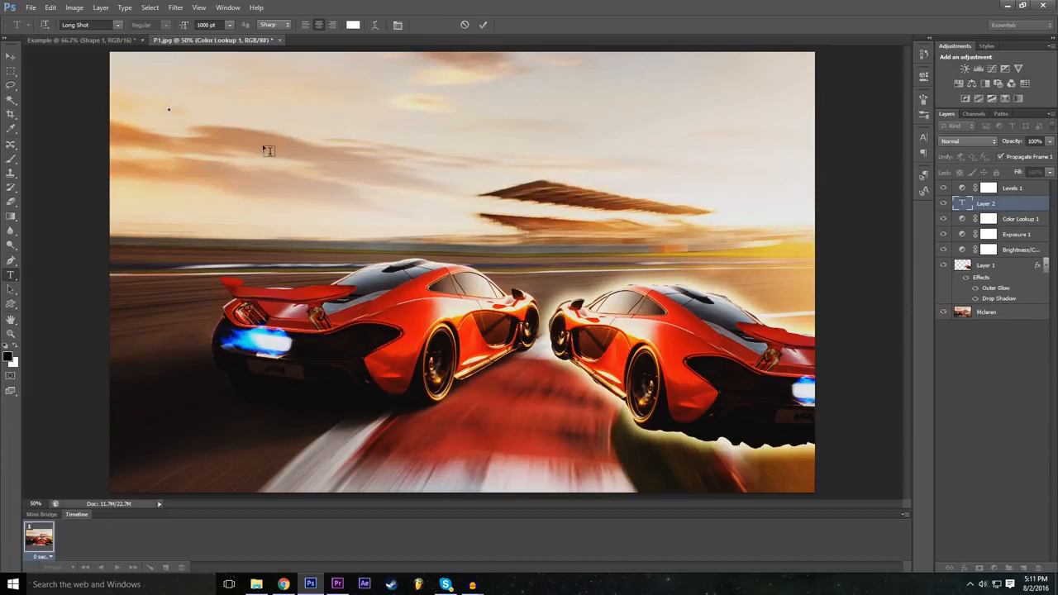
{"action": "type", "text": "Chan"}
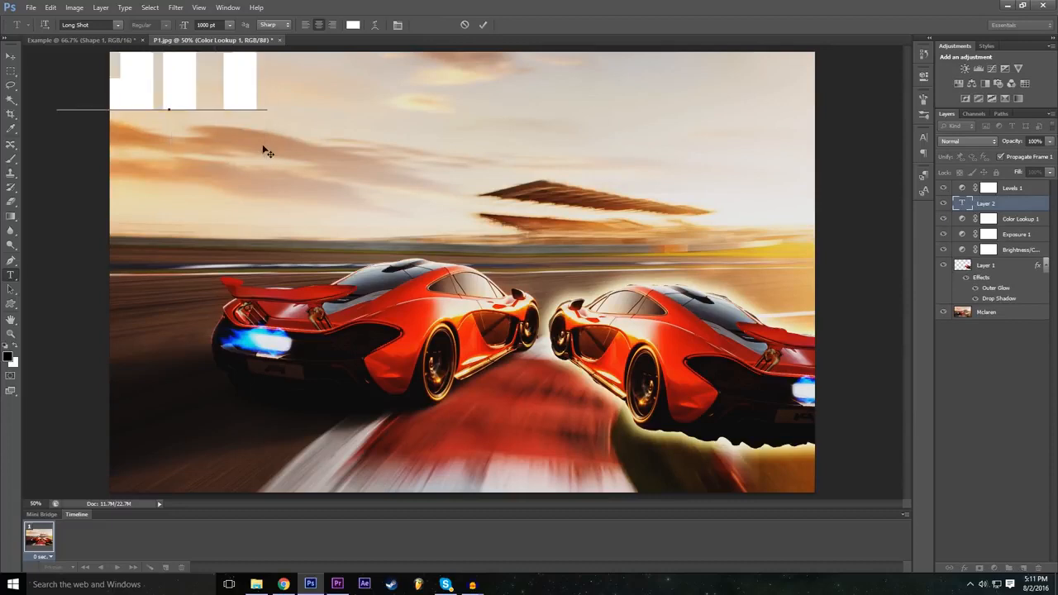
{"action": "type", "text": "ple"}
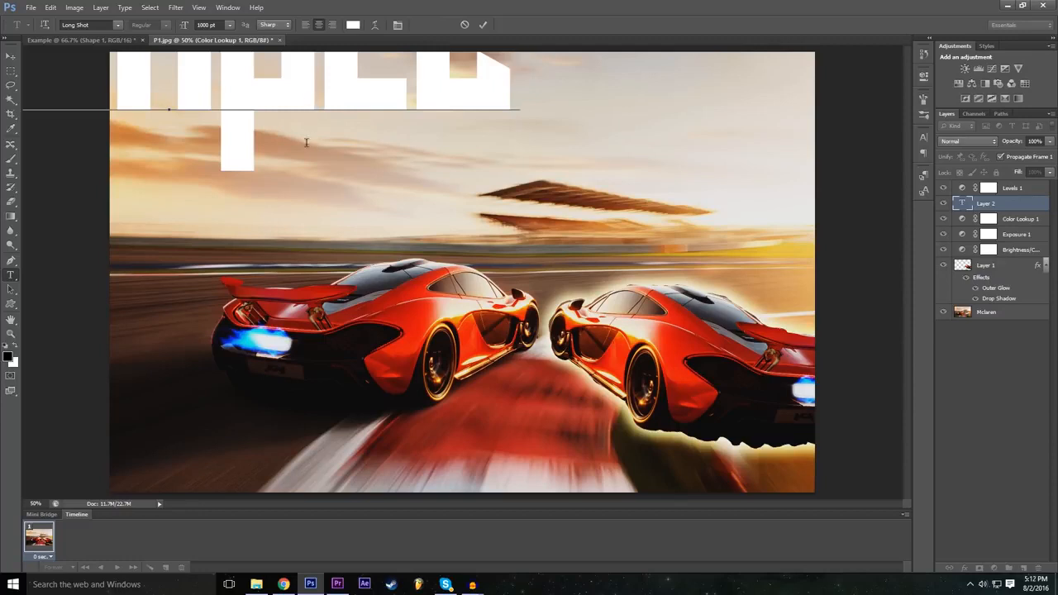
{"action": "left_click_drag", "start_coordinate": [274, 224], "coordinate": [417, 334]}
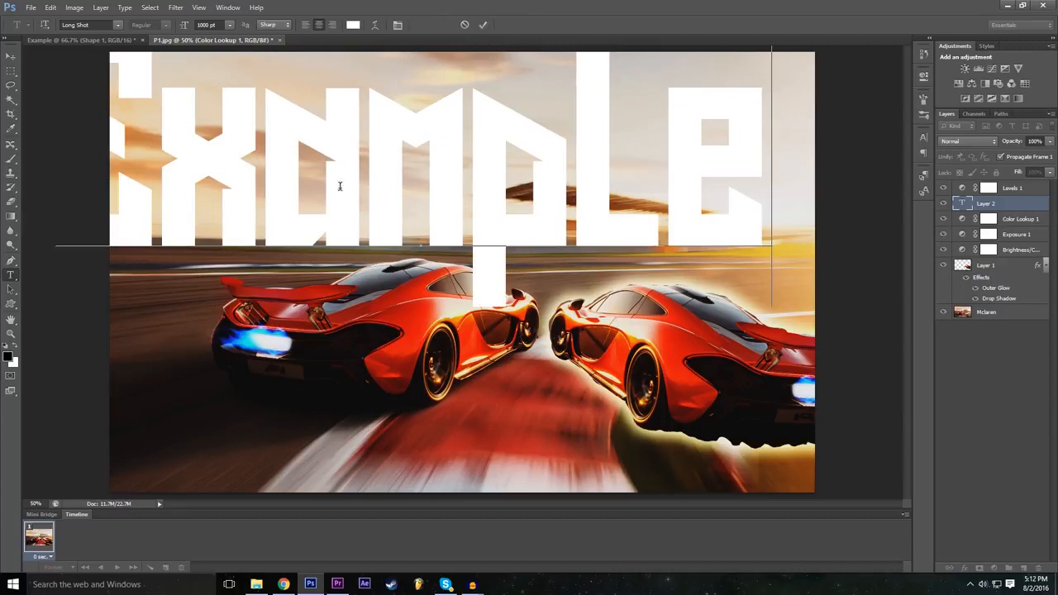
{"action": "left_click_drag", "start_coordinate": [285, 345], "coordinate": [335, 347]}
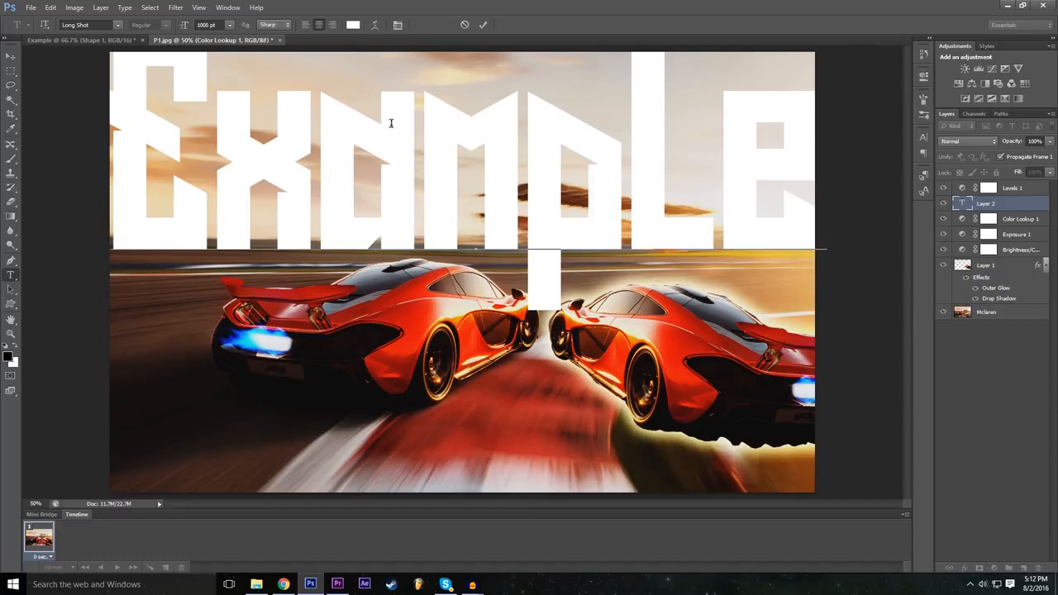
- Select the whole word "Example", try the Microsoft Tai Le font, and change its font to Nexa Bold
{"action": "double_click", "coordinate": [453, 182]}
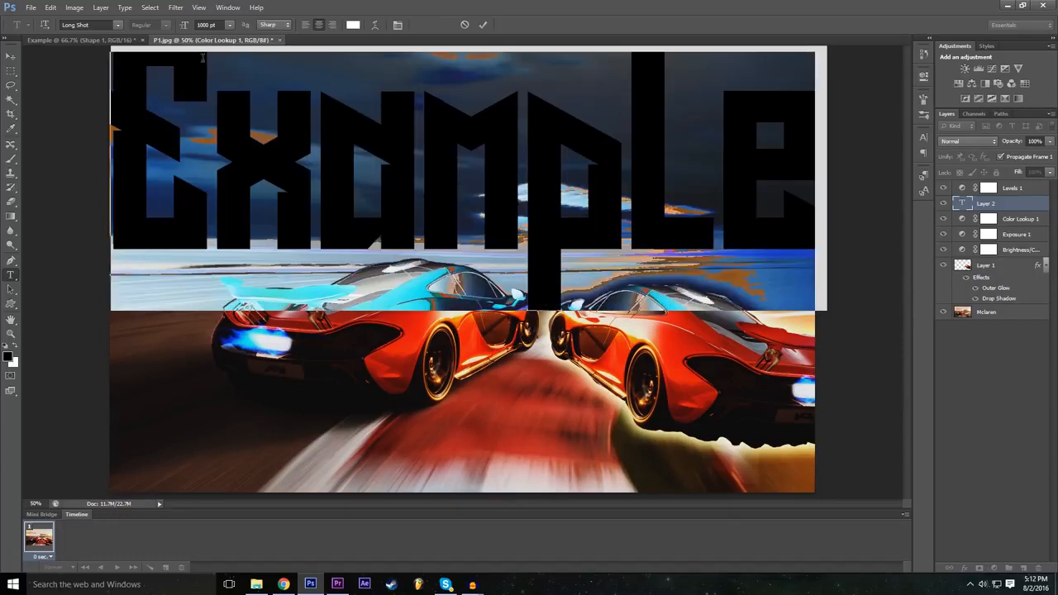
{"action": "left_click", "coordinate": [205, 25]}
{"action": "left_click", "coordinate": [118, 25]}
{"action": "scroll", "coordinate": [143, 258], "scroll_direction": "down", "scroll_amount": 5}
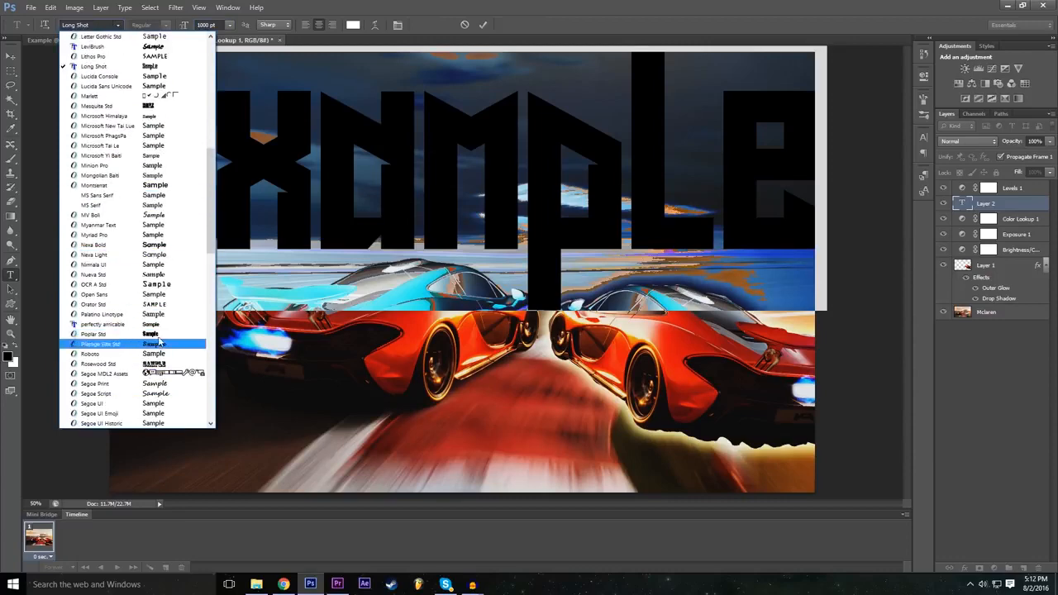
{"action": "left_click", "coordinate": [148, 146]}
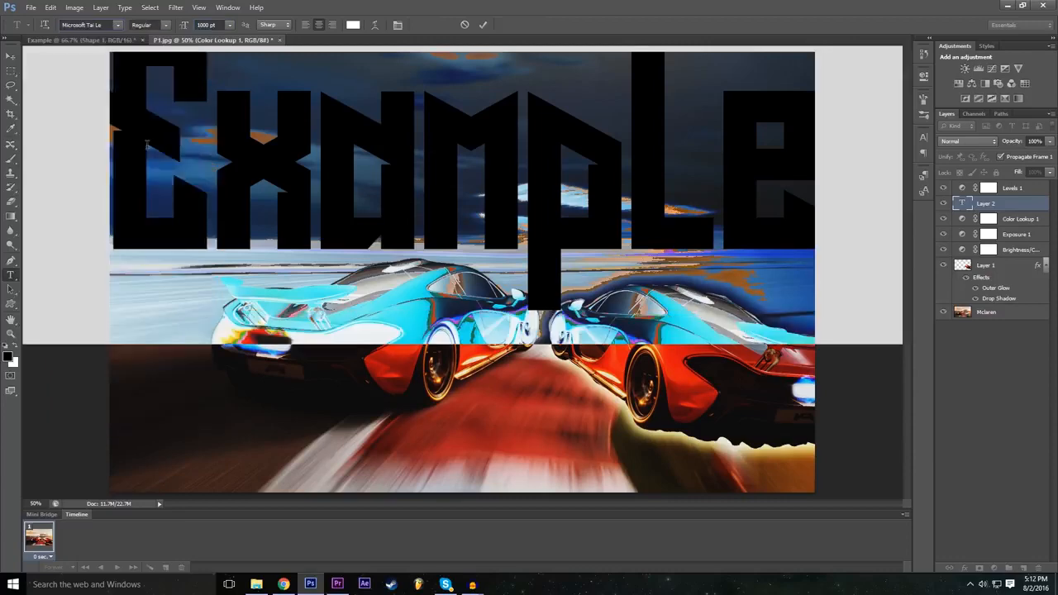
{"action": "left_click", "coordinate": [118, 25]}
{"action": "scroll", "coordinate": [157, 248], "scroll_direction": "up", "scroll_amount": 2}
{"action": "left_click", "coordinate": [149, 254]}
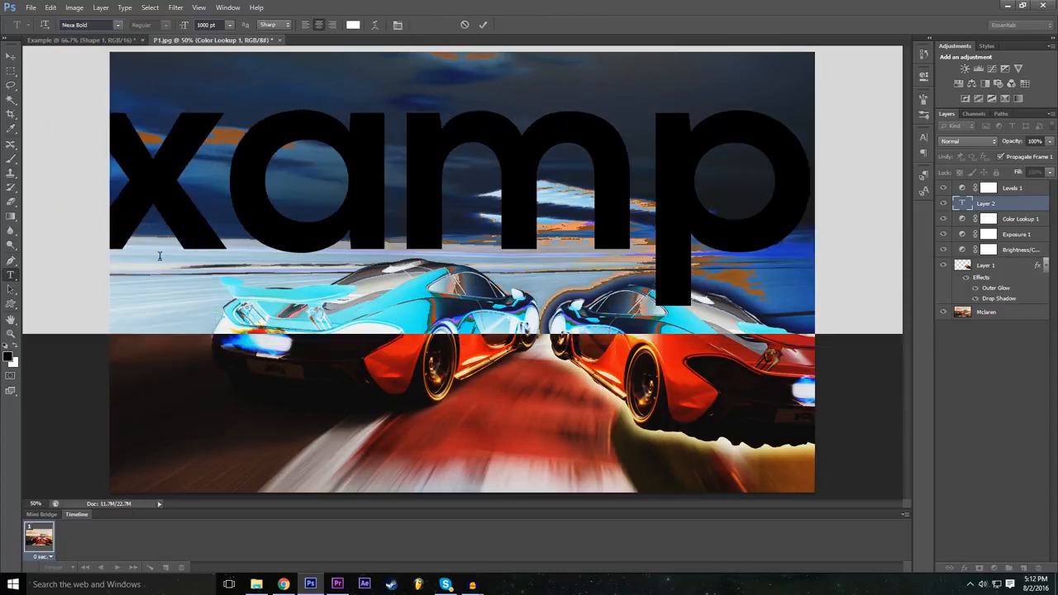
- Set the selected Example text to the 72 pt preset size
{"action": "left_click", "coordinate": [202, 25]}
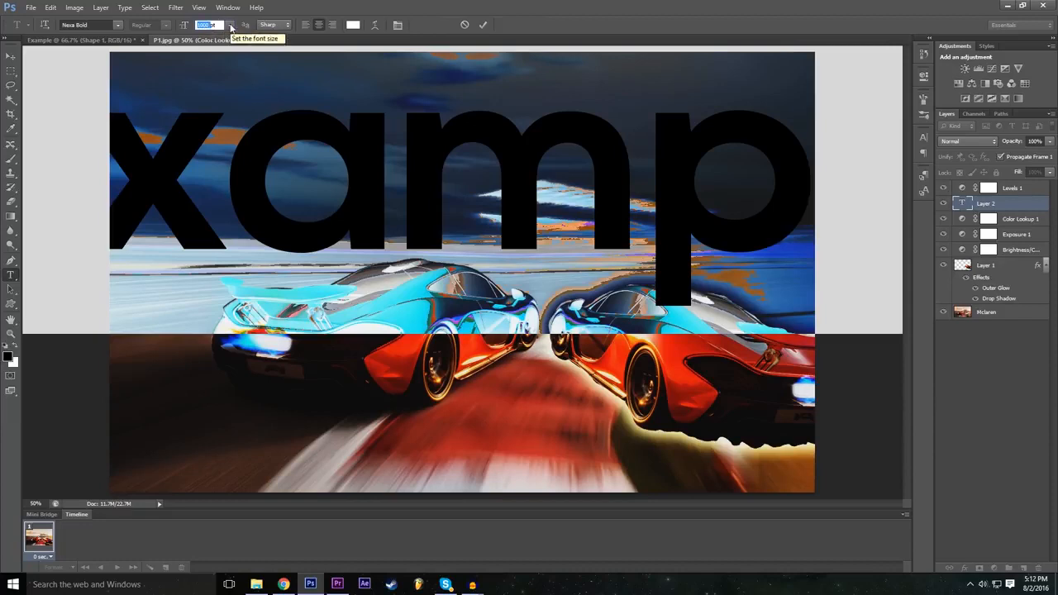
{"action": "left_click", "coordinate": [229, 25]}
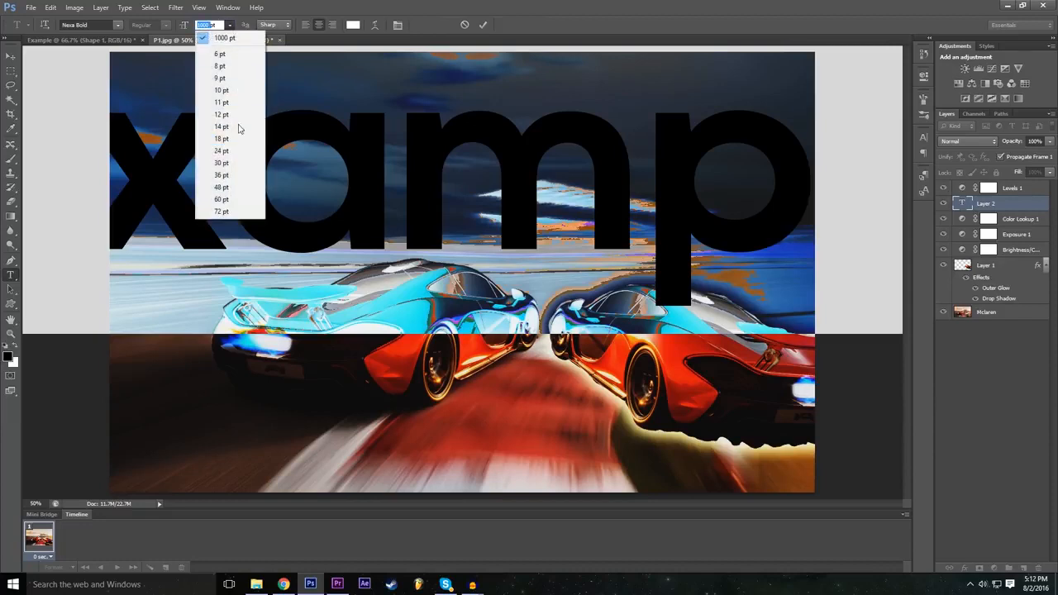
{"action": "left_click", "coordinate": [228, 213]}
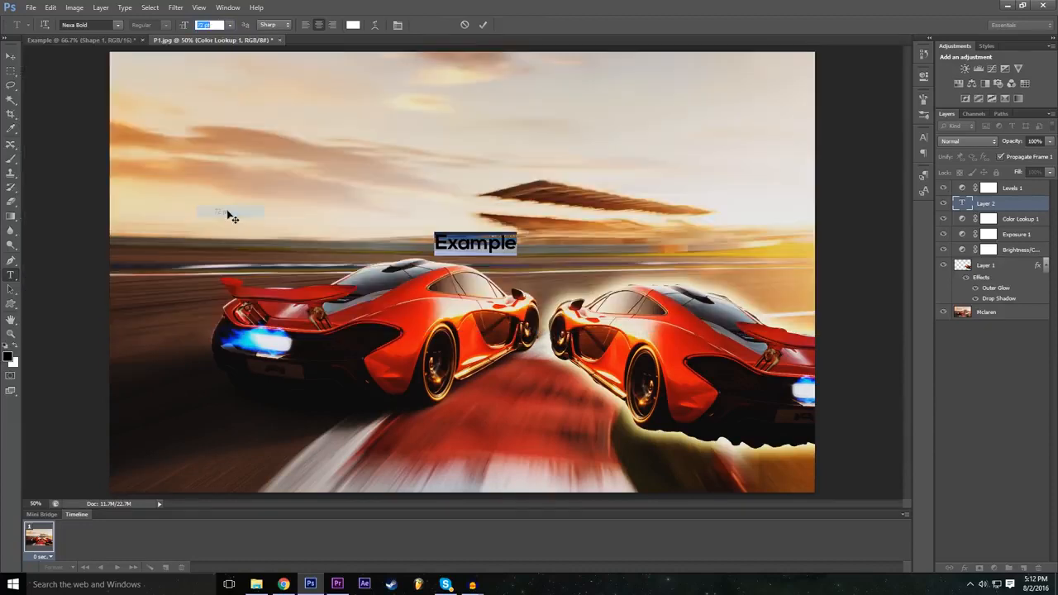
- Set the Example text's size to 500 pt, move it up into the sky above the cars, and commit the text
{"action": "double_click", "coordinate": [199, 25]}
{"action": "left_click", "coordinate": [186, 26]}
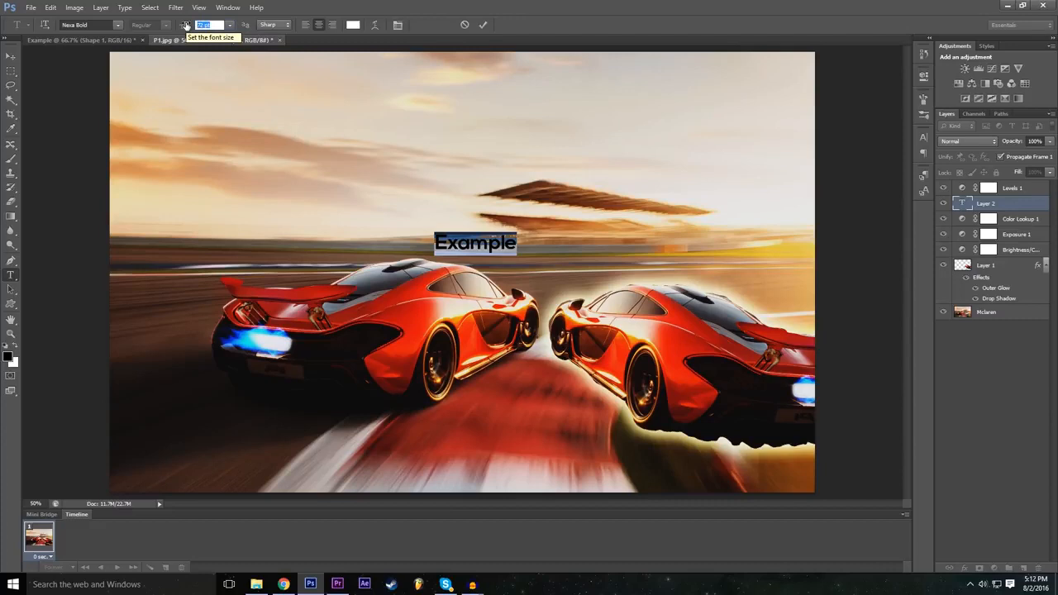
{"action": "type", "text": "500"}
{"action": "key", "text": "Return"}
{"action": "left_click_drag", "start_coordinate": [439, 363], "coordinate": [442, 287]}
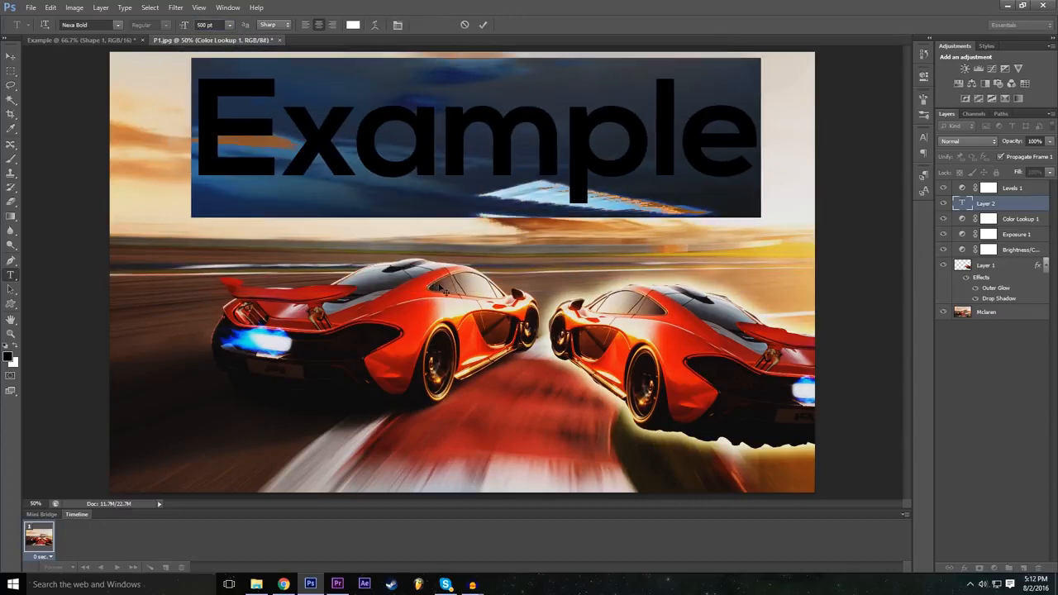
{"action": "left_click", "coordinate": [483, 25]}
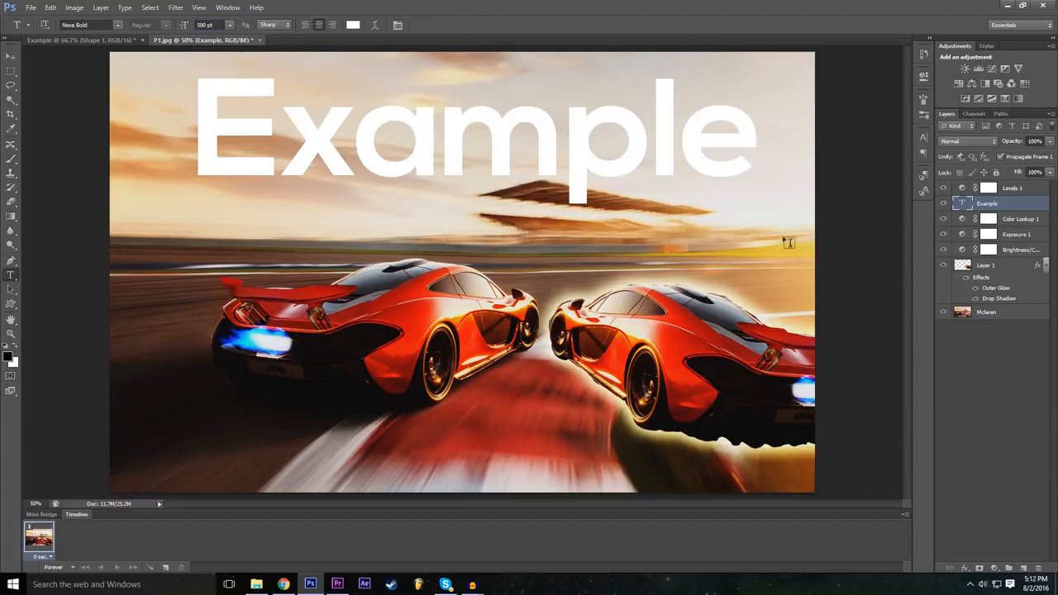
- Move the Example text layer above Levels 1 and try the Overlay blend mode in its blending options
{"action": "left_click_drag", "start_coordinate": [1005, 206], "coordinate": [1007, 184]}
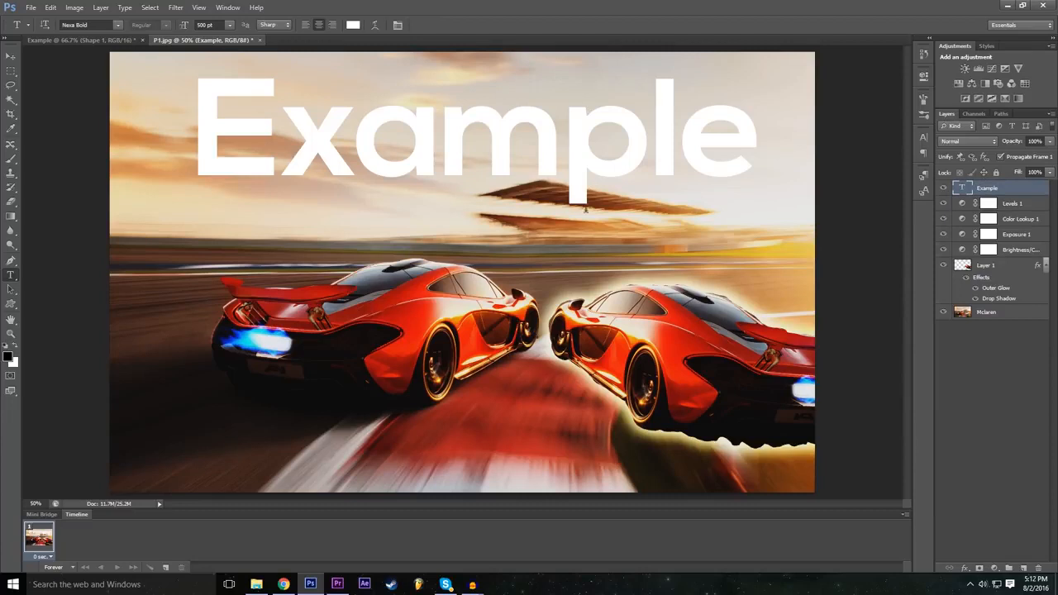
{"action": "left_click", "coordinate": [964, 568]}
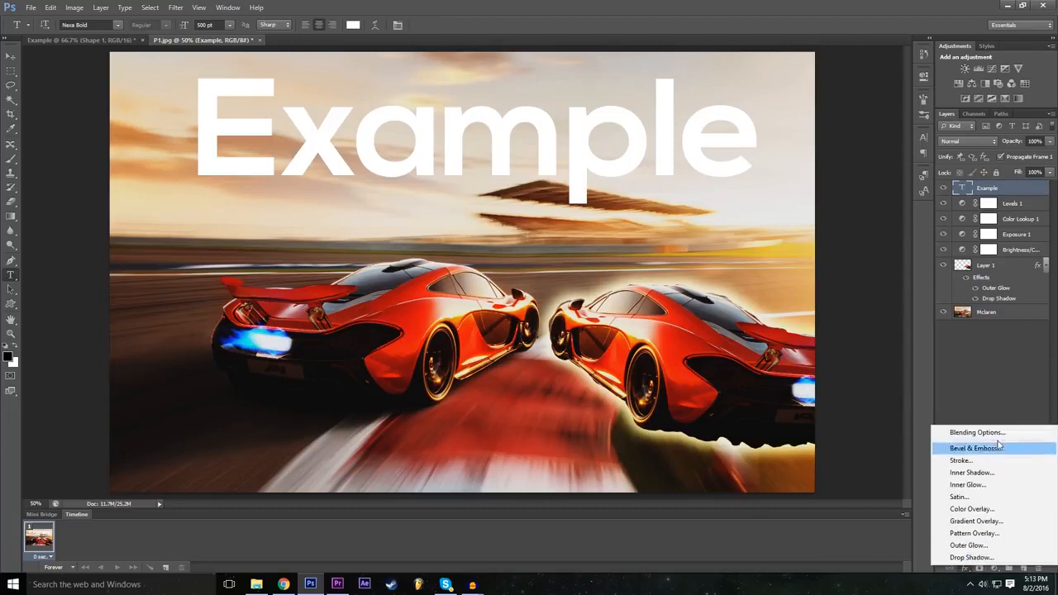
{"action": "left_click", "coordinate": [975, 432]}
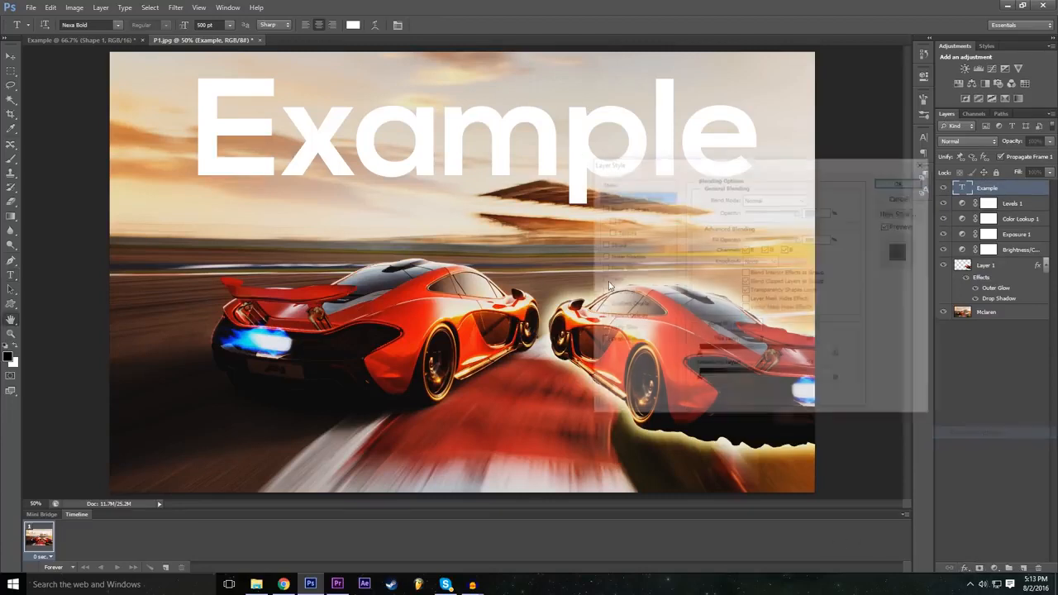
{"action": "left_click", "coordinate": [764, 199]}
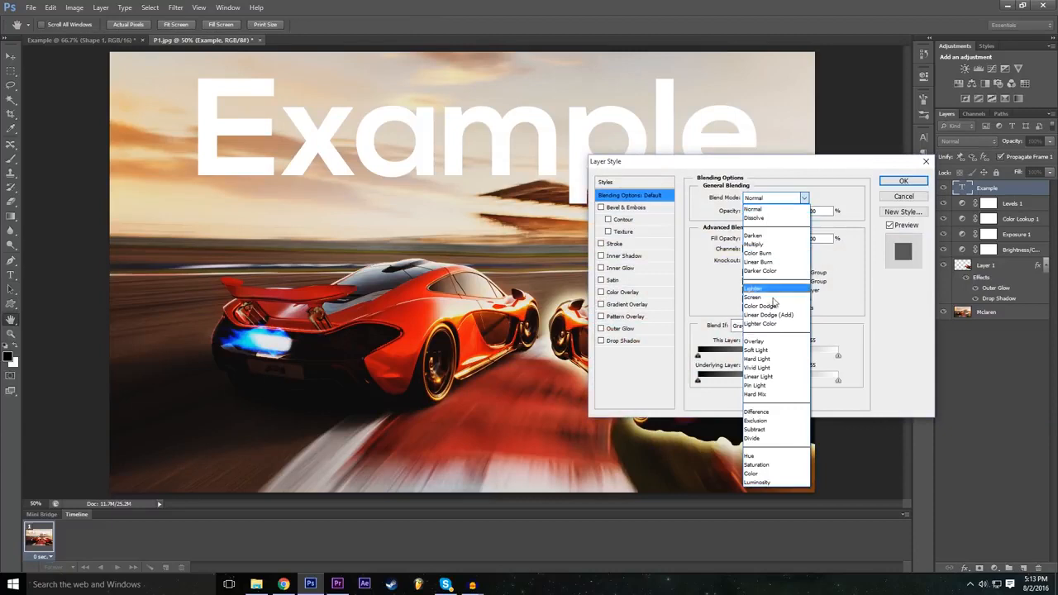
{"action": "left_click", "coordinate": [772, 345]}
{"action": "key", "text": "Tab"}
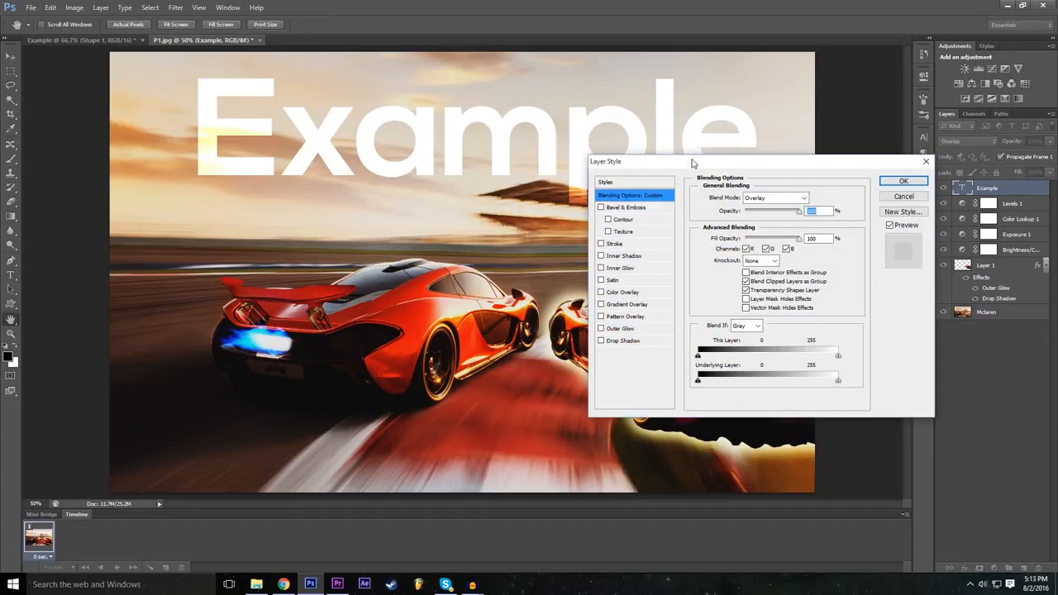
- Try the Difference and Exclusion blend modes on the Example text layer, and end on Darken
{"action": "left_click", "coordinate": [765, 199]}
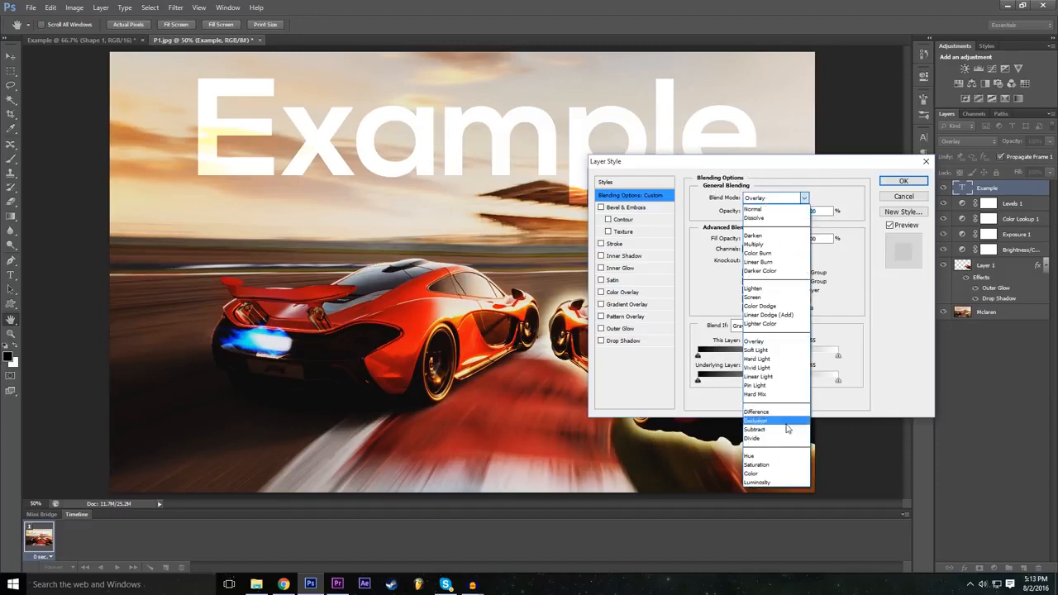
{"action": "left_click", "coordinate": [781, 408]}
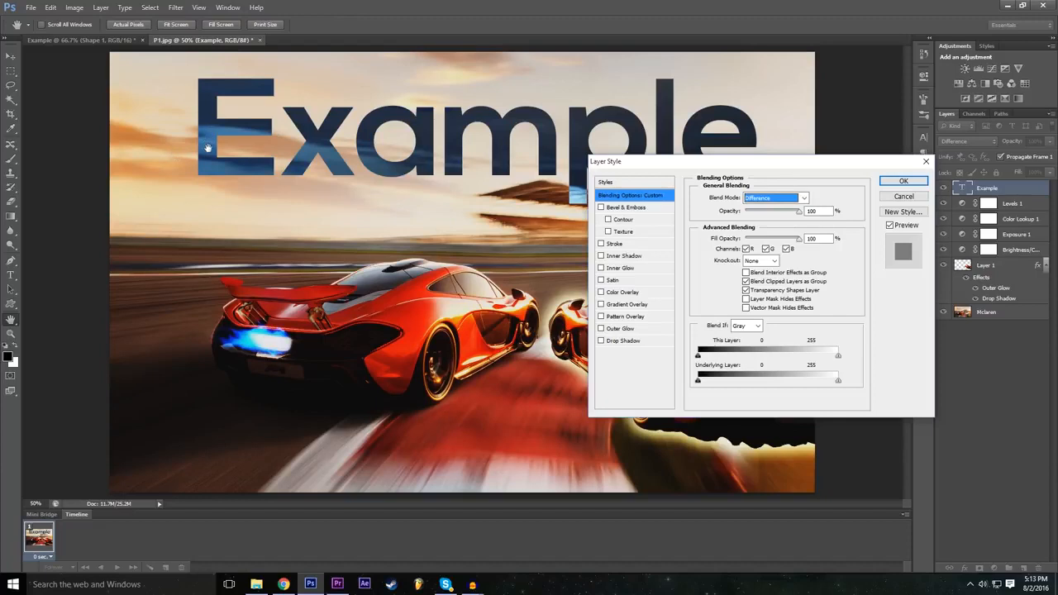
{"action": "left_click", "coordinate": [768, 197]}
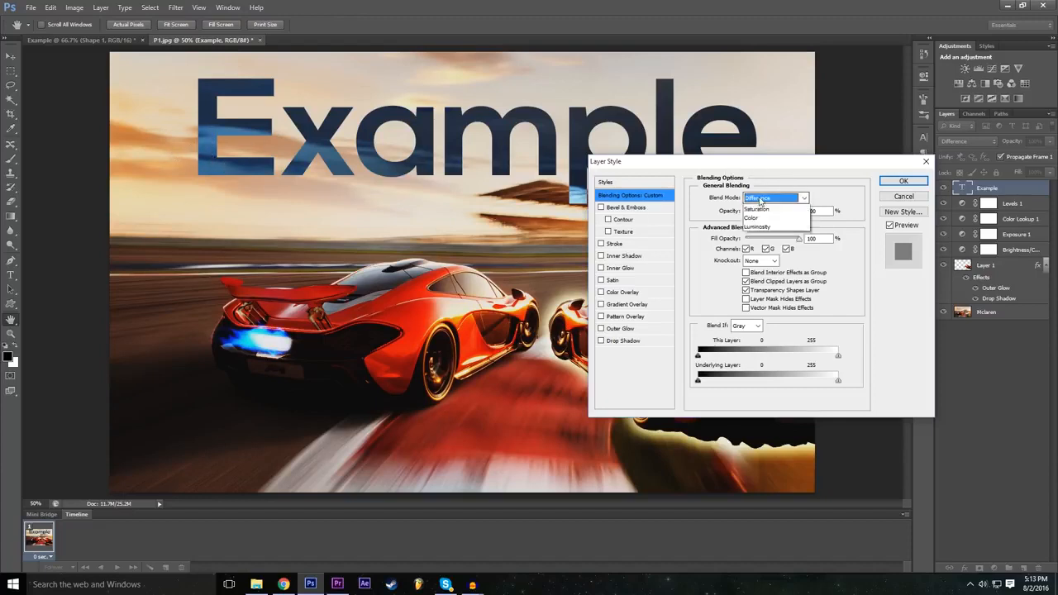
{"action": "left_click", "coordinate": [777, 412]}
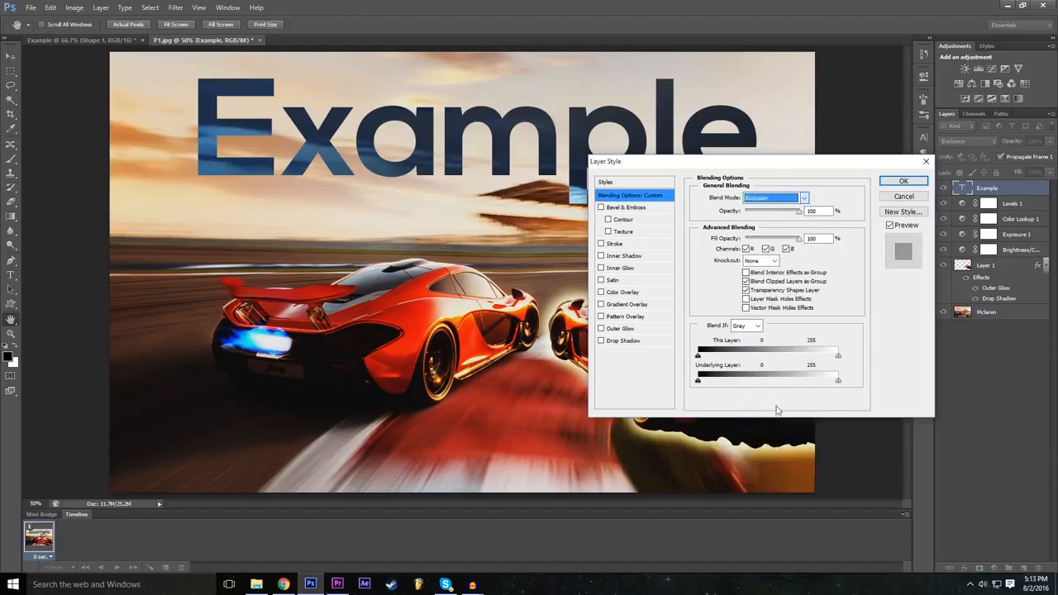
{"action": "left_click", "coordinate": [775, 198]}
{"action": "left_click", "coordinate": [776, 236]}
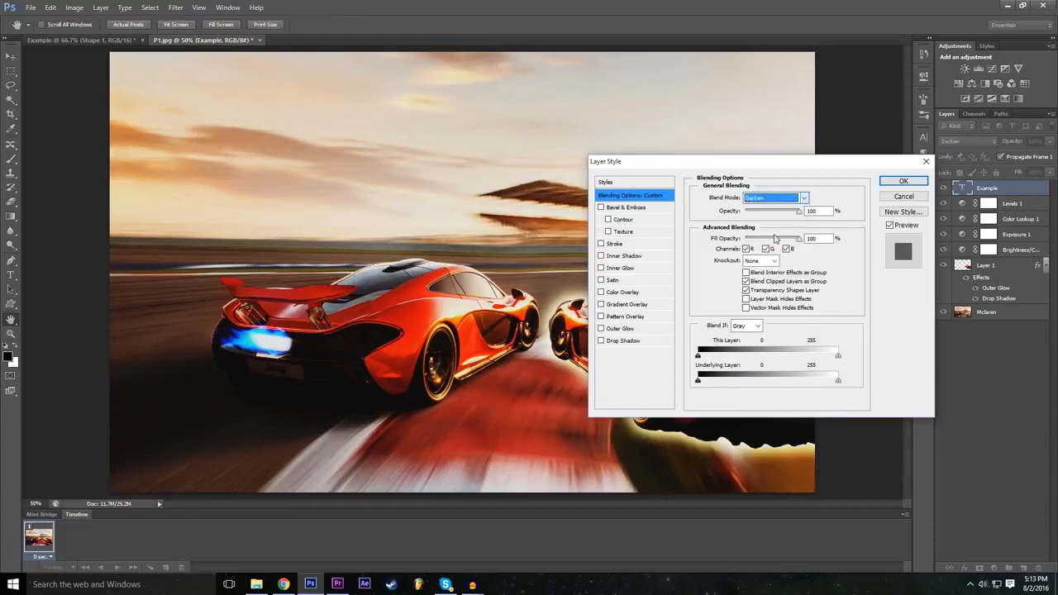
- Try the Color Burn, Overlay and Vivid Light blend modes on the Example text layer, and apply Difference
{"action": "left_click", "coordinate": [768, 198]}
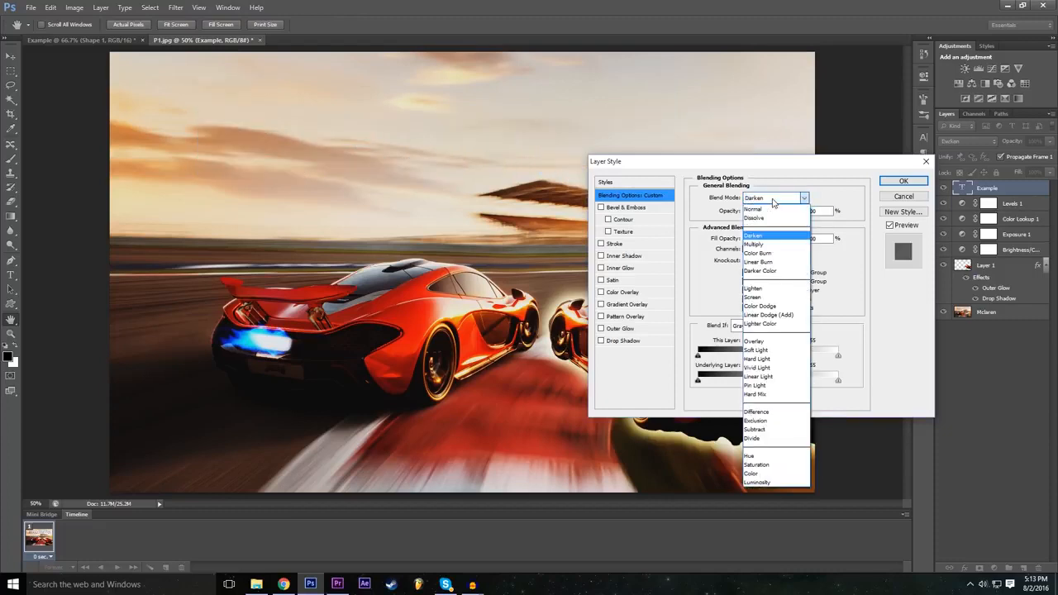
{"action": "left_click", "coordinate": [768, 253]}
{"action": "left_click", "coordinate": [775, 206]}
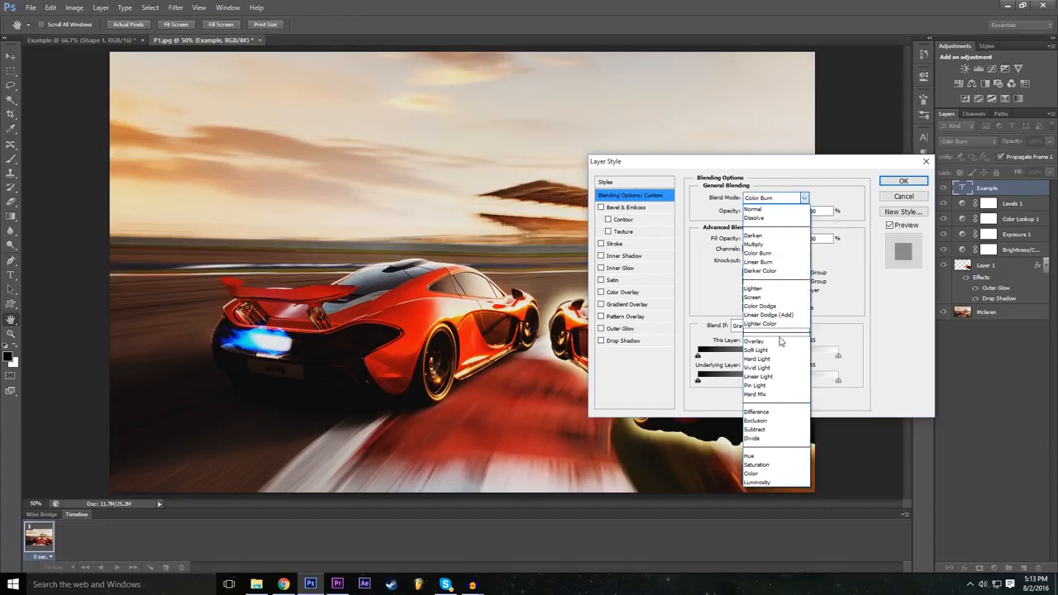
{"action": "left_click", "coordinate": [777, 341]}
{"action": "left_click", "coordinate": [776, 198]}
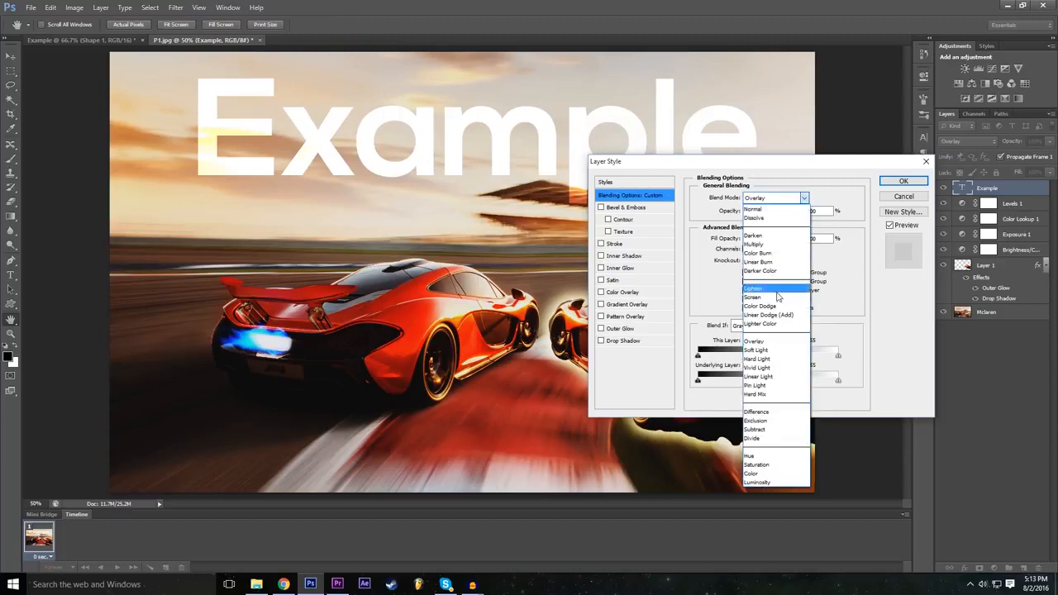
{"action": "left_click", "coordinate": [777, 369]}
{"action": "left_click", "coordinate": [775, 198]}
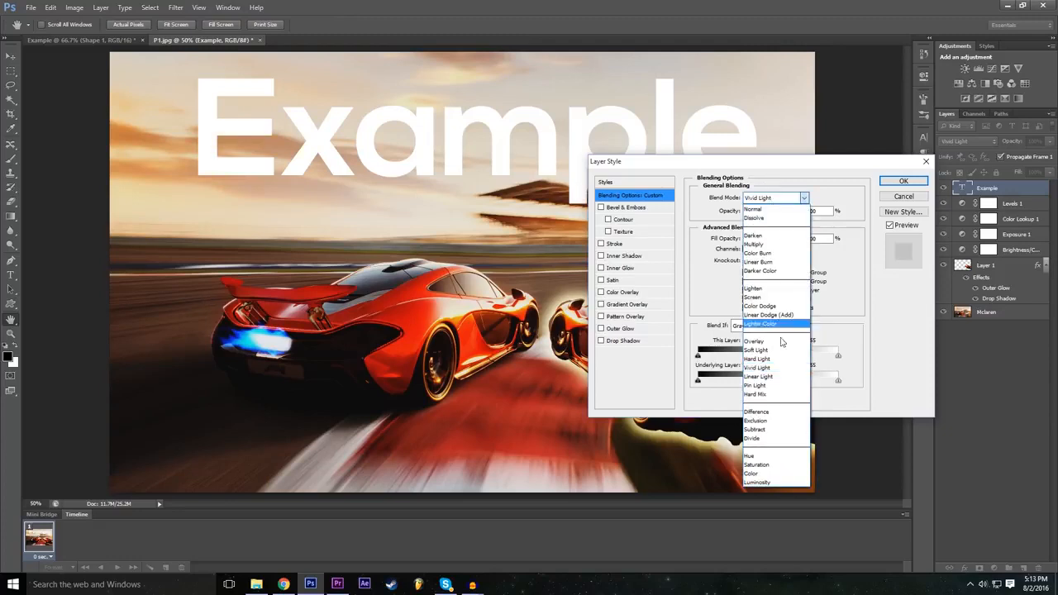
{"action": "left_click", "coordinate": [779, 411]}
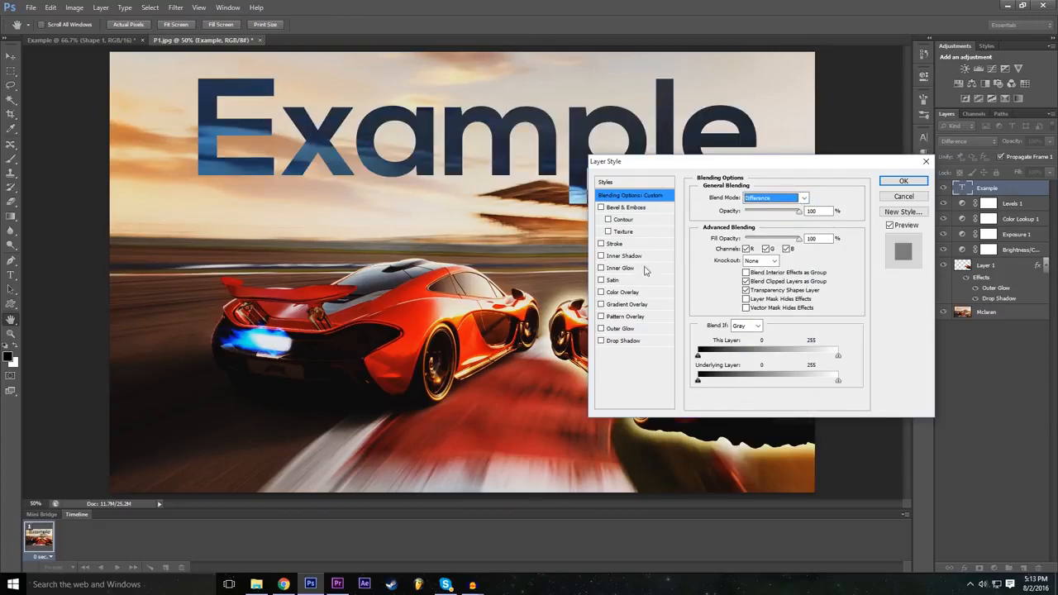
{"action": "left_click", "coordinate": [894, 182]}
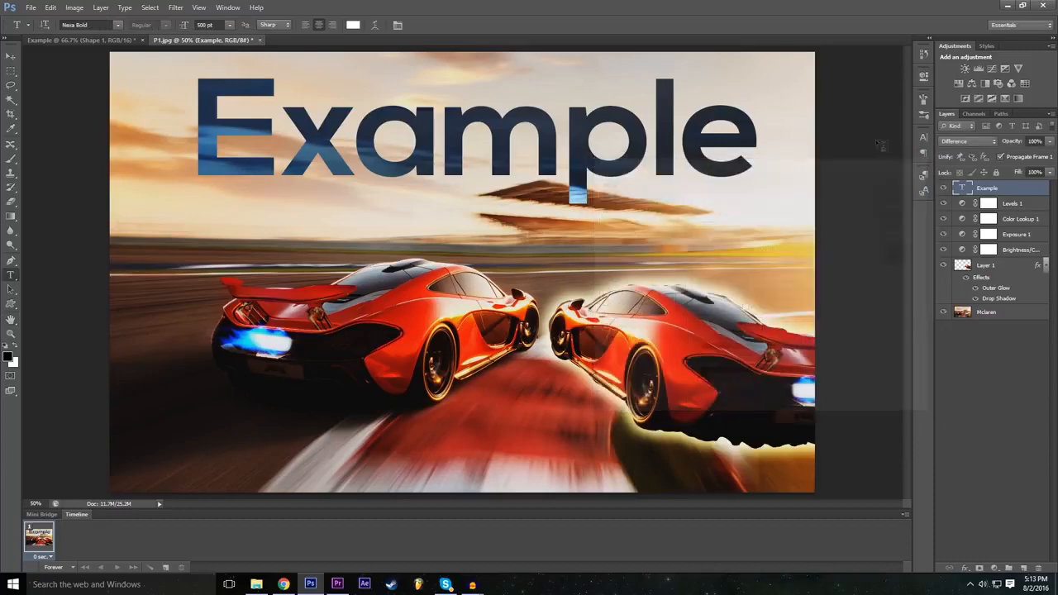
- Move the Example text up and to the left in the sky, keeping its layer selected
{"action": "left_click", "coordinate": [11, 55]}
{"action": "left_click_drag", "start_coordinate": [378, 155], "coordinate": [314, 145]}
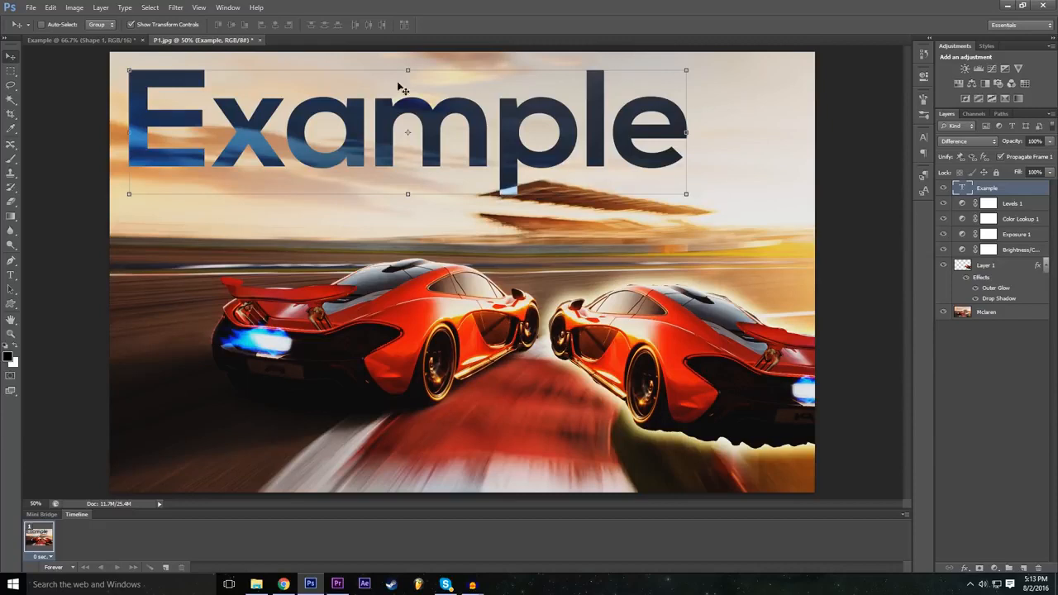
{"action": "left_click", "coordinate": [1032, 385]}
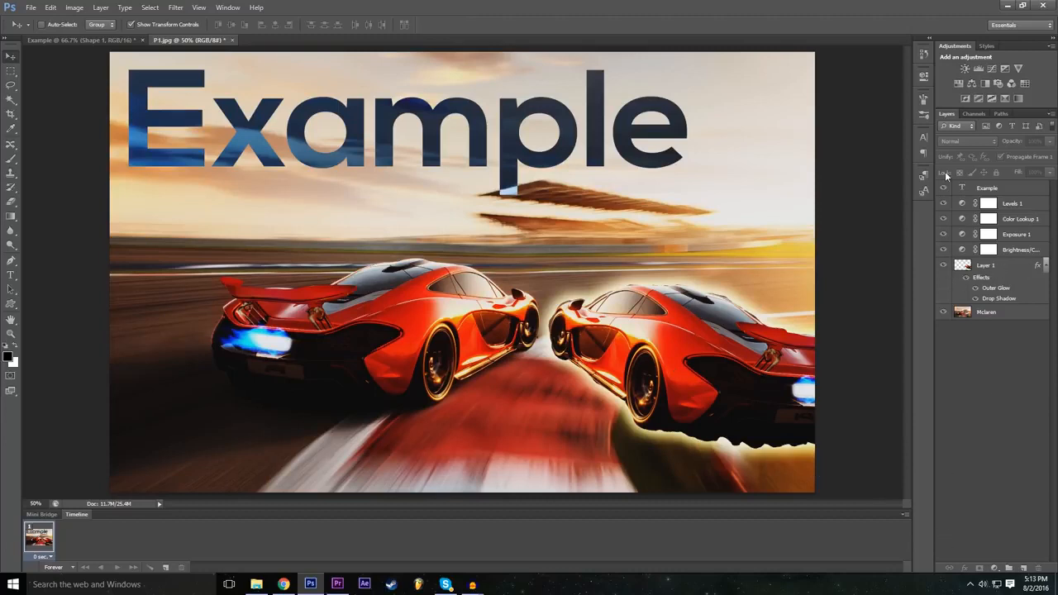
{"action": "left_click", "coordinate": [982, 190]}
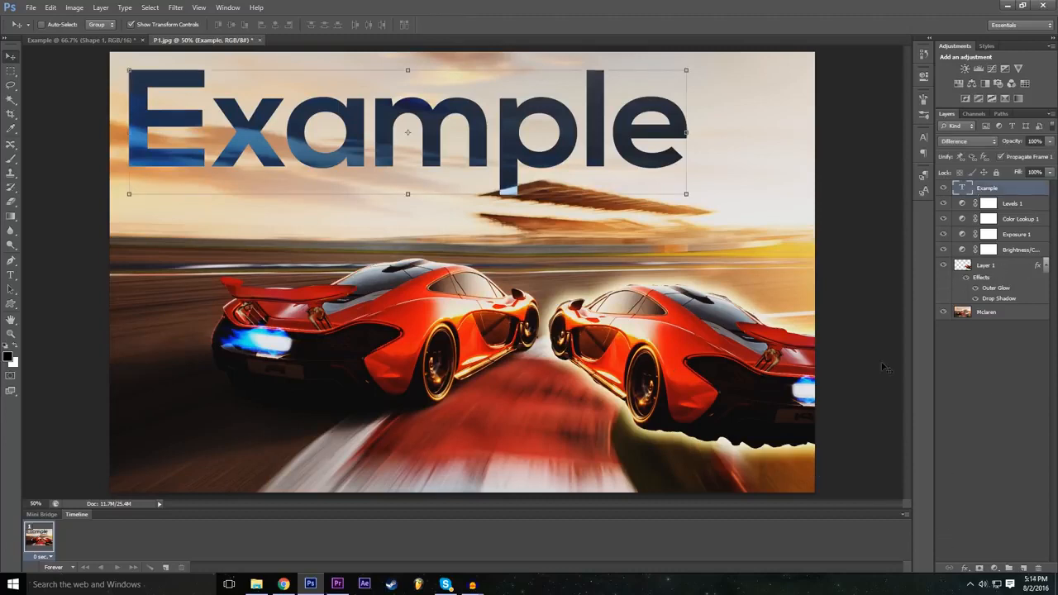
{"action": "left_click", "coordinate": [966, 569]}
{"action": "left_click", "coordinate": [967, 572]}
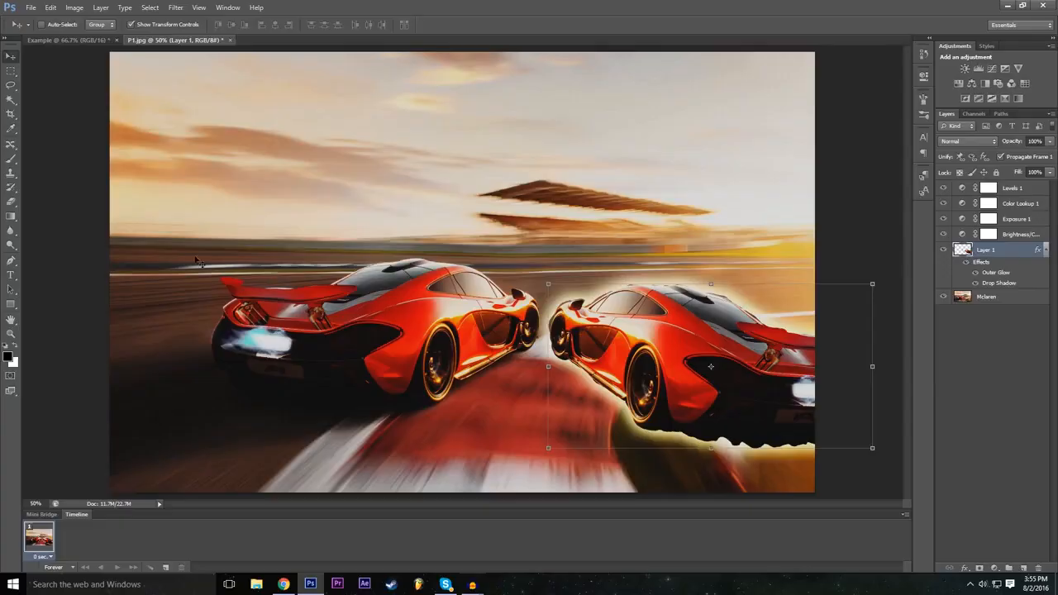
- Set up the Eraser with a 100 px soft brush, trying a higher hardness before lowering it again
{"action": "left_click", "coordinate": [12, 203]}
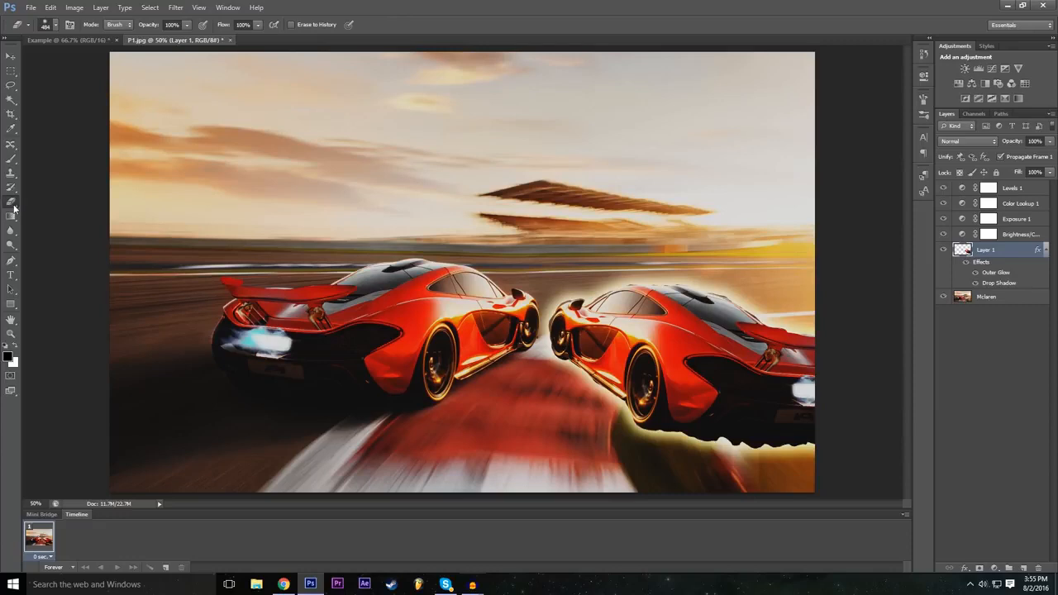
{"action": "left_click", "coordinate": [57, 28]}
{"action": "left_click_drag", "start_coordinate": [29, 82], "coordinate": [12, 89]}
{"action": "left_click_drag", "start_coordinate": [75, 57], "coordinate": [70, 59]}
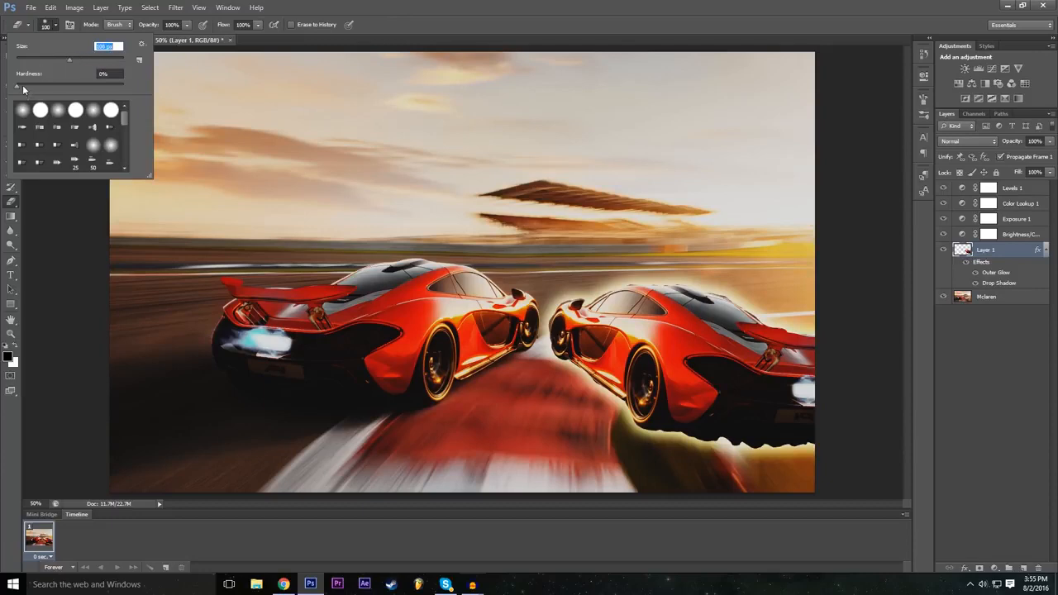
{"action": "left_click_drag", "start_coordinate": [22, 89], "coordinate": [80, 89]}
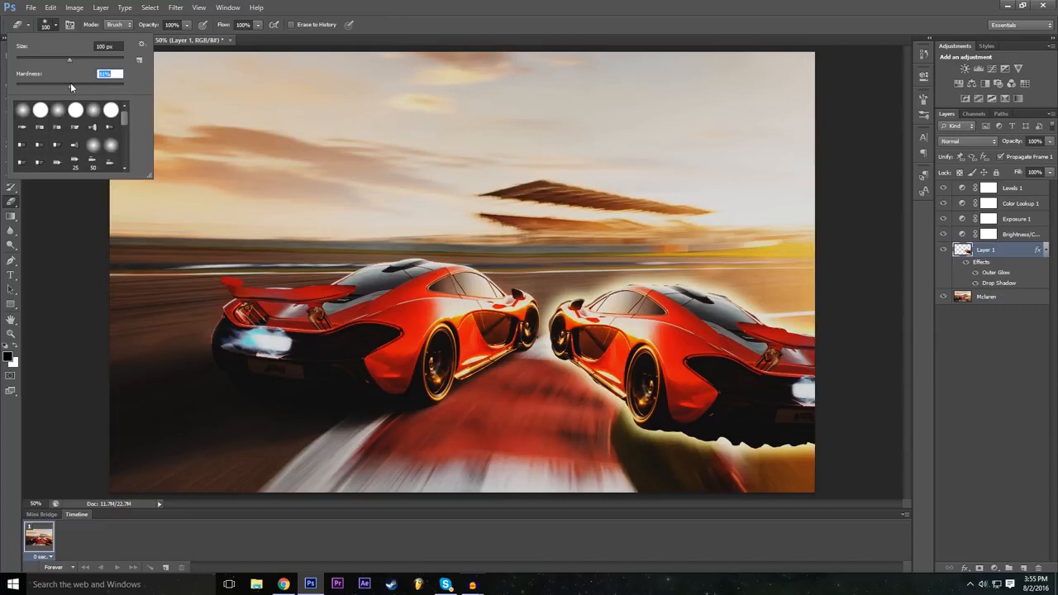
{"action": "left_click_drag", "start_coordinate": [35, 92], "coordinate": [24, 92]}
{"action": "key", "text": "Return"}
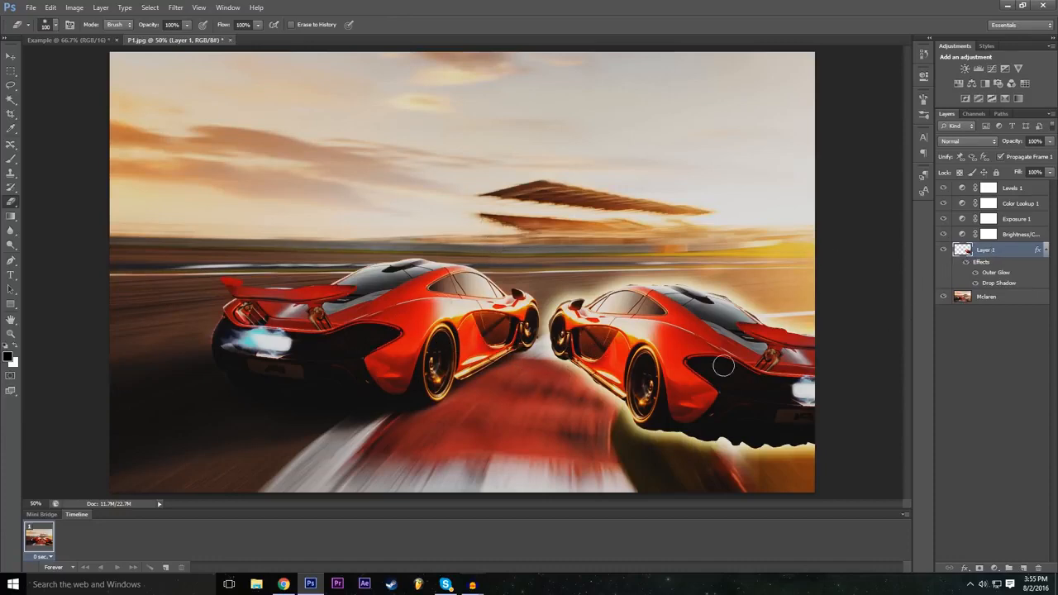
- Erase across the upper part of the car copy on Layer 1 with the soft brush, and undo the erasing
{"action": "mouse_move", "coordinate": [569, 403]}
{"action": "left_mouse_down"}
{"action": "mouse_move", "coordinate": [718, 246]}
{"action": "mouse_move", "coordinate": [534, 417]}
{"action": "mouse_move", "coordinate": [660, 307]}
{"action": "mouse_move", "coordinate": [631, 280]}
{"action": "mouse_move", "coordinate": [568, 293]}
{"action": "mouse_move", "coordinate": [552, 351]}
{"action": "mouse_move", "coordinate": [680, 340]}
{"action": "mouse_move", "coordinate": [719, 305]}
{"action": "mouse_move", "coordinate": [614, 375]}
{"action": "mouse_move", "coordinate": [720, 235]}
{"action": "mouse_move", "coordinate": [731, 274]}
{"action": "mouse_move", "coordinate": [720, 358]}
{"action": "mouse_move", "coordinate": [784, 391]}
{"action": "mouse_move", "coordinate": [791, 320]}
{"action": "mouse_move", "coordinate": [736, 312]}
{"action": "mouse_move", "coordinate": [812, 383]}
{"action": "mouse_move", "coordinate": [811, 331]}
{"action": "mouse_move", "coordinate": [748, 319]}
{"action": "mouse_move", "coordinate": [767, 361]}
{"action": "mouse_move", "coordinate": [792, 374]}
{"action": "mouse_move", "coordinate": [795, 363]}
{"action": "mouse_move", "coordinate": [778, 374]}
{"action": "mouse_move", "coordinate": [823, 394]}
{"action": "left_mouse_up"}
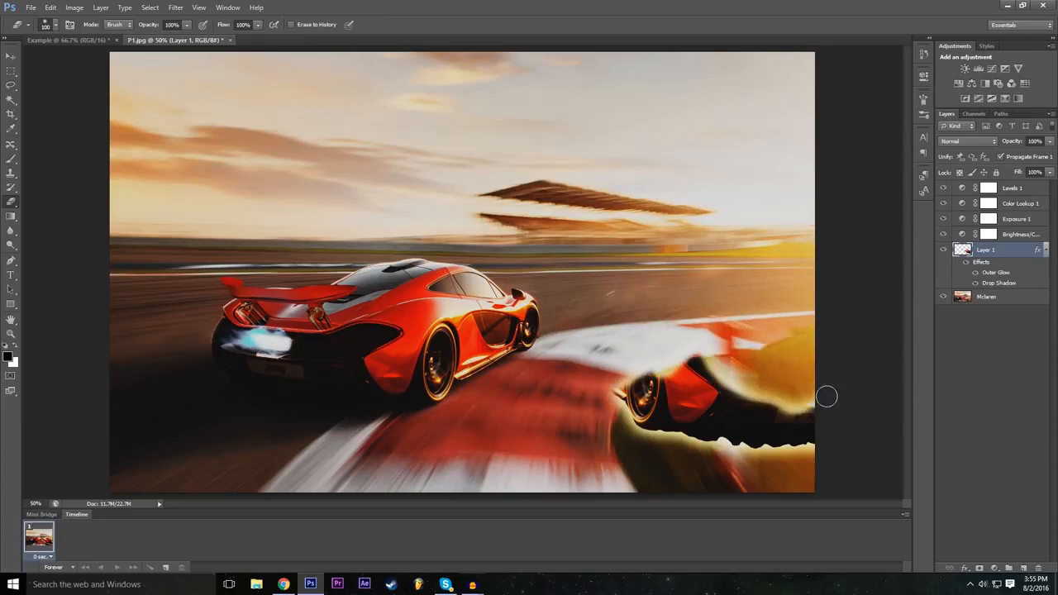
{"action": "left_click", "coordinate": [51, 8]}
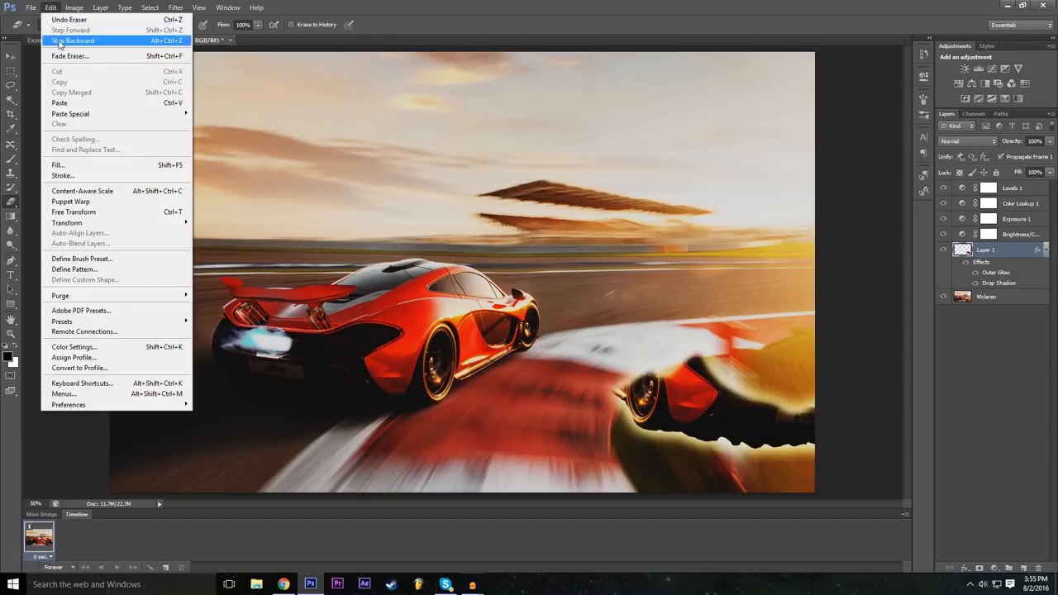
{"action": "left_click", "coordinate": [58, 42]}
- Set the Eraser hardness to 100% and erase the front of the car copy on Layer 1
{"action": "left_click", "coordinate": [47, 24]}
{"action": "left_click_drag", "start_coordinate": [41, 83], "coordinate": [30, 85]}
{"action": "left_click_drag", "start_coordinate": [97, 89], "coordinate": [195, 81]}
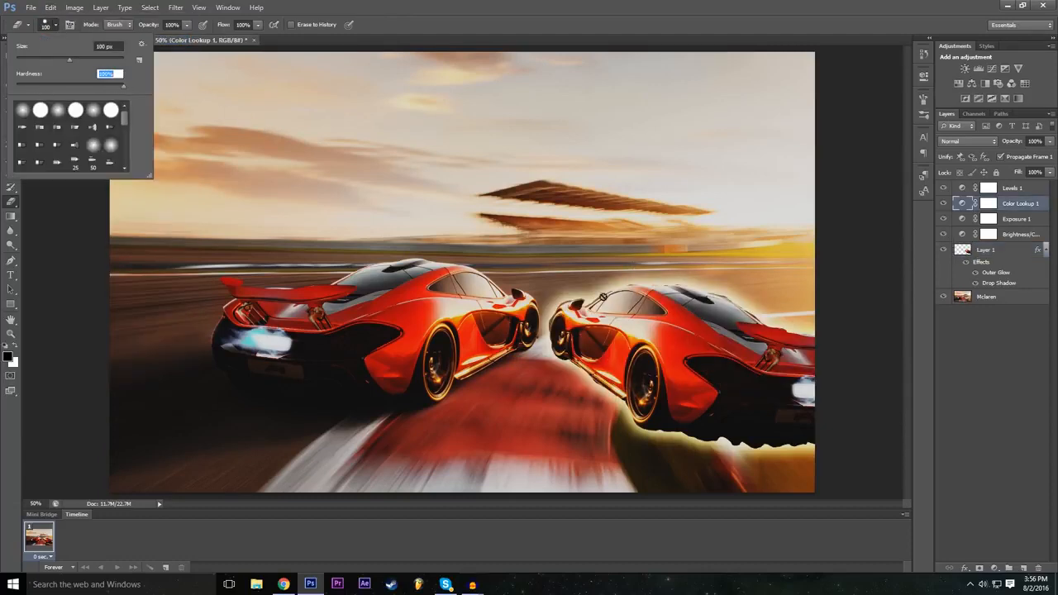
{"action": "left_click", "coordinate": [607, 4]}
{"action": "left_click", "coordinate": [976, 249]}
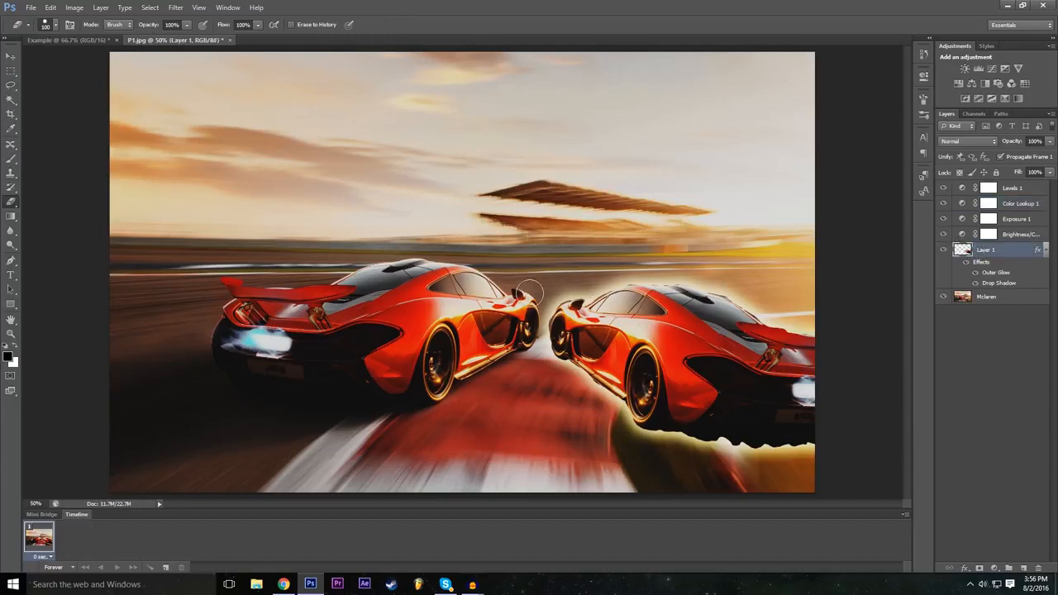
{"action": "mouse_move", "coordinate": [548, 375]}
{"action": "left_mouse_down"}
{"action": "mouse_move", "coordinate": [599, 281]}
{"action": "mouse_move", "coordinate": [559, 314]}
{"action": "mouse_move", "coordinate": [535, 344]}
{"action": "mouse_move", "coordinate": [651, 251]}
{"action": "mouse_move", "coordinate": [567, 371]}
{"action": "mouse_move", "coordinate": [696, 237]}
{"action": "mouse_move", "coordinate": [578, 380]}
{"action": "left_mouse_up"}
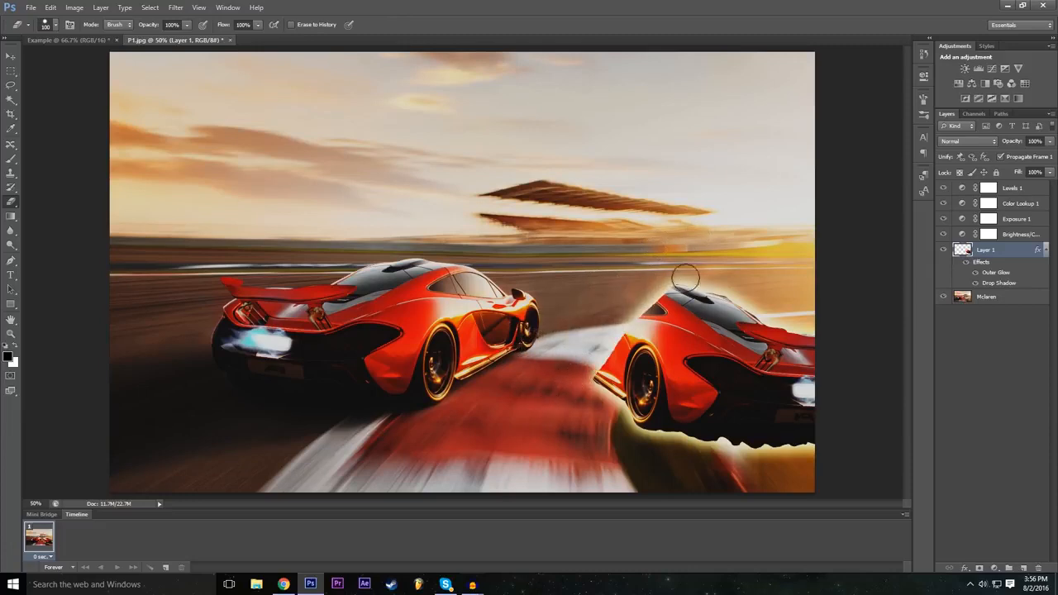
- Set the Eraser hardness to 0% and erase a diagonal strip across the rear half of the car copy
{"action": "left_click", "coordinate": [58, 23]}
{"action": "left_click_drag", "start_coordinate": [69, 86], "coordinate": [17, 103]}
{"action": "left_click", "coordinate": [709, 4]}
{"action": "mouse_move", "coordinate": [765, 323]}
{"action": "left_mouse_down"}
{"action": "mouse_move", "coordinate": [724, 370]}
{"action": "mouse_move", "coordinate": [655, 437]}
{"action": "mouse_move", "coordinate": [724, 392]}
{"action": "mouse_move", "coordinate": [782, 321]}
{"action": "mouse_move", "coordinate": [659, 428]}
{"action": "left_mouse_up"}
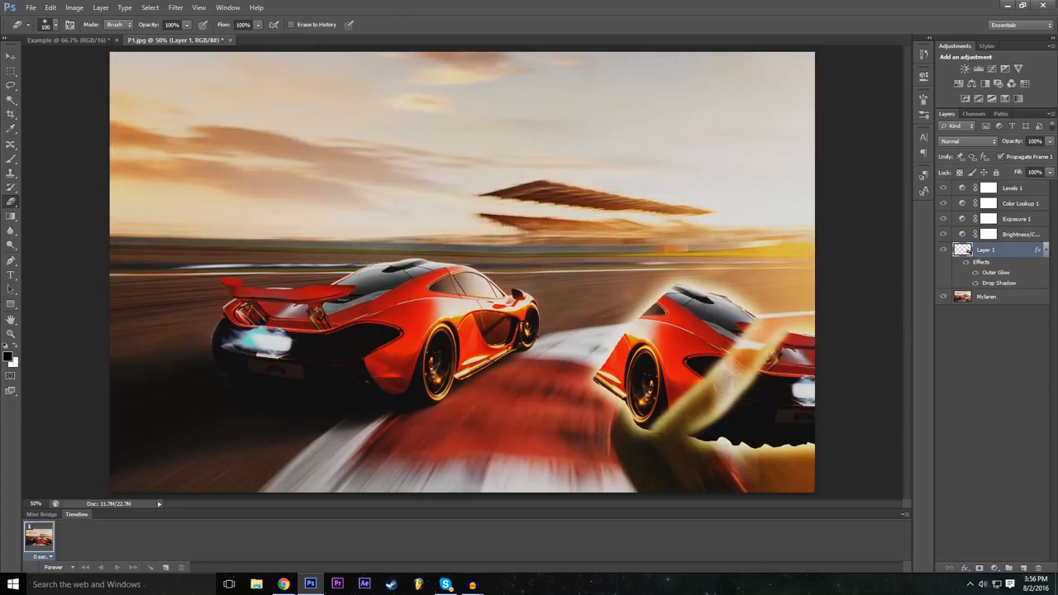
{"action": "mouse_move", "coordinate": [713, 380]}
{"action": "left_mouse_down"}
{"action": "mouse_move", "coordinate": [695, 373]}
{"action": "mouse_move", "coordinate": [711, 377]}
{"action": "left_mouse_up"}
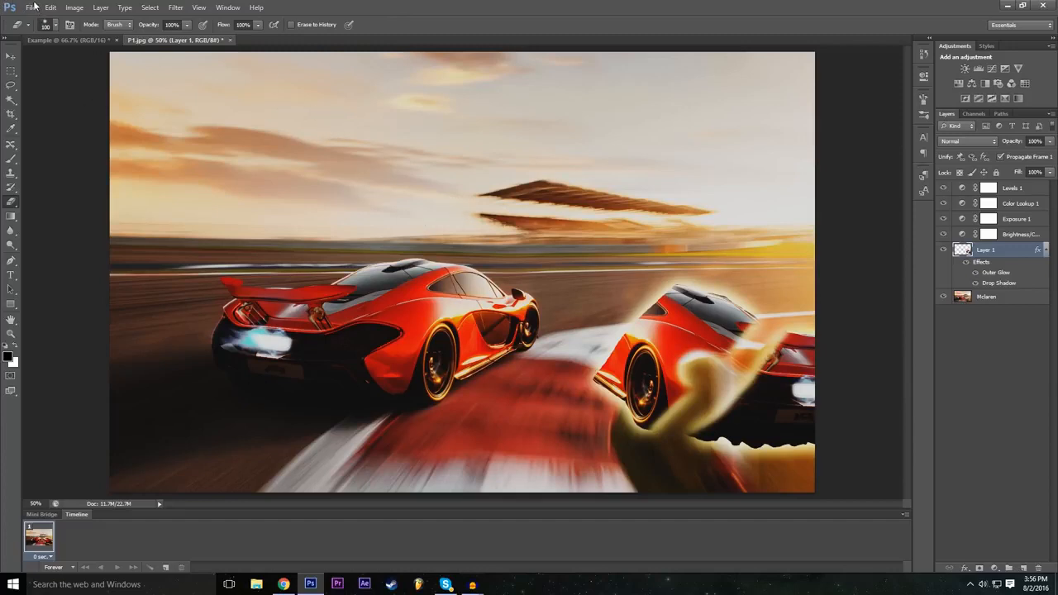
- Choose the 59 px textured brush tip for the Eraser and erase most of the remaining car copy
{"action": "left_click", "coordinate": [52, 25]}
{"action": "scroll", "coordinate": [76, 127], "scroll_direction": "down", "scroll_amount": 5}
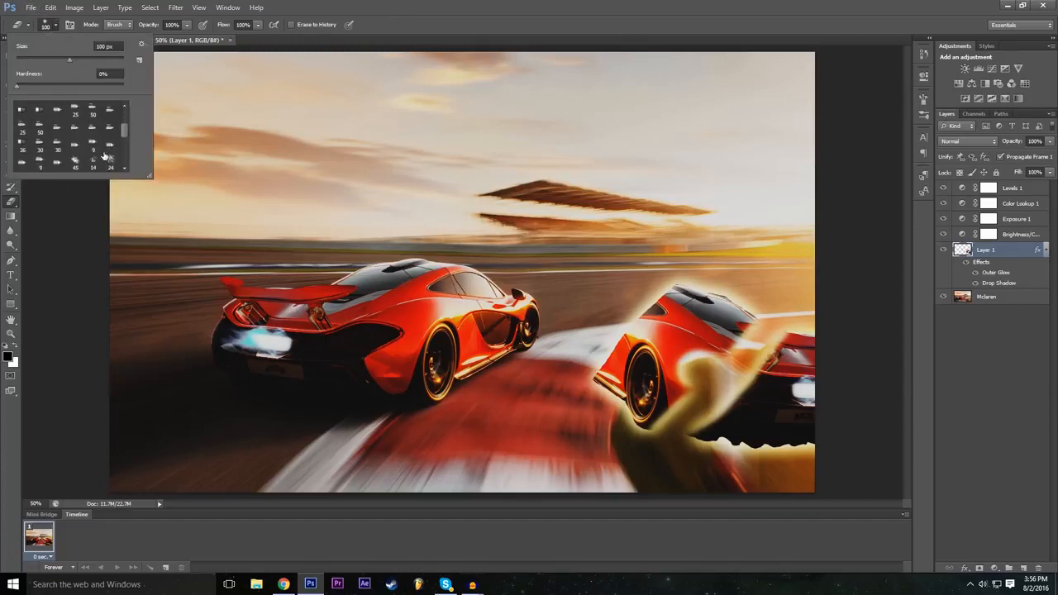
{"action": "left_click", "coordinate": [110, 125]}
{"action": "left_click", "coordinate": [75, 125]}
{"action": "mouse_move", "coordinate": [701, 363]}
{"action": "left_mouse_down"}
{"action": "mouse_move", "coordinate": [674, 351]}
{"action": "mouse_move", "coordinate": [686, 341]}
{"action": "mouse_move", "coordinate": [653, 374]}
{"action": "mouse_move", "coordinate": [665, 351]}
{"action": "mouse_move", "coordinate": [641, 332]}
{"action": "mouse_move", "coordinate": [694, 306]}
{"action": "left_mouse_up"}
{"action": "mouse_move", "coordinate": [748, 354]}
{"action": "left_mouse_down"}
{"action": "mouse_move", "coordinate": [756, 380]}
{"action": "mouse_move", "coordinate": [792, 389]}
{"action": "mouse_move", "coordinate": [797, 425]}
{"action": "mouse_move", "coordinate": [693, 430]}
{"action": "left_mouse_up"}
{"action": "mouse_move", "coordinate": [748, 444]}
{"action": "left_mouse_down"}
{"action": "mouse_move", "coordinate": [603, 411]}
{"action": "mouse_move", "coordinate": [594, 377]}
{"action": "mouse_move", "coordinate": [608, 377]}
{"action": "mouse_move", "coordinate": [617, 356]}
{"action": "mouse_move", "coordinate": [576, 394]}
{"action": "mouse_move", "coordinate": [634, 356]}
{"action": "mouse_move", "coordinate": [649, 366]}
{"action": "mouse_move", "coordinate": [661, 337]}
{"action": "mouse_move", "coordinate": [657, 286]}
{"action": "mouse_move", "coordinate": [641, 310]}
{"action": "mouse_move", "coordinate": [599, 336]}
{"action": "mouse_move", "coordinate": [678, 289]}
{"action": "mouse_move", "coordinate": [639, 325]}
{"action": "mouse_move", "coordinate": [645, 336]}
{"action": "mouse_move", "coordinate": [661, 308]}
{"action": "mouse_move", "coordinate": [710, 326]}
{"action": "mouse_move", "coordinate": [756, 380]}
{"action": "mouse_move", "coordinate": [777, 457]}
{"action": "left_mouse_up"}
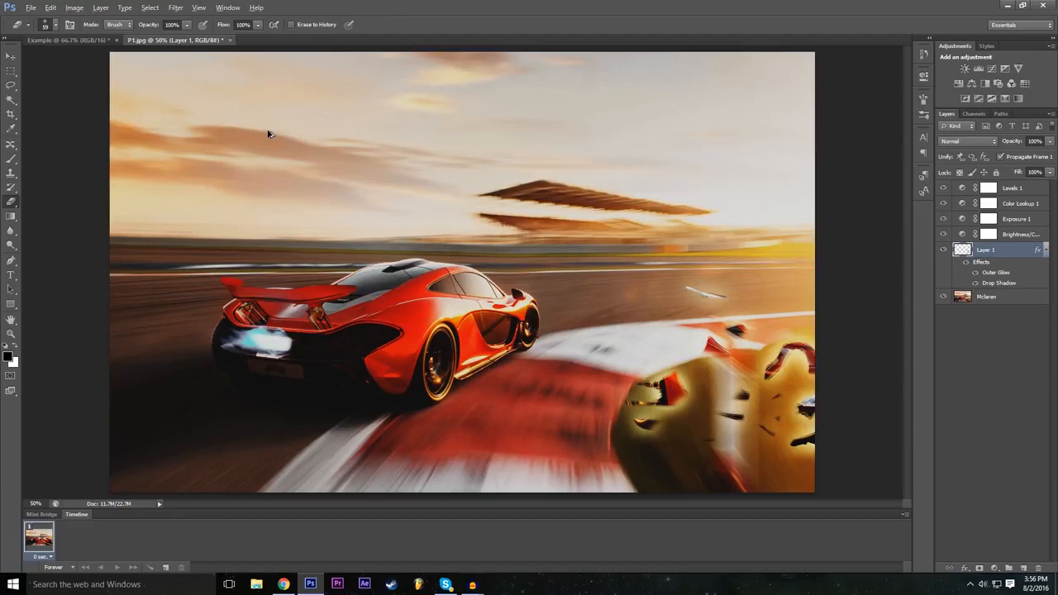
- Undo all the eraser strokes on the car copy
{"action": "key", "text": "ctrl+z"}
{"action": "key", "text": "ctrl+alt+z"}
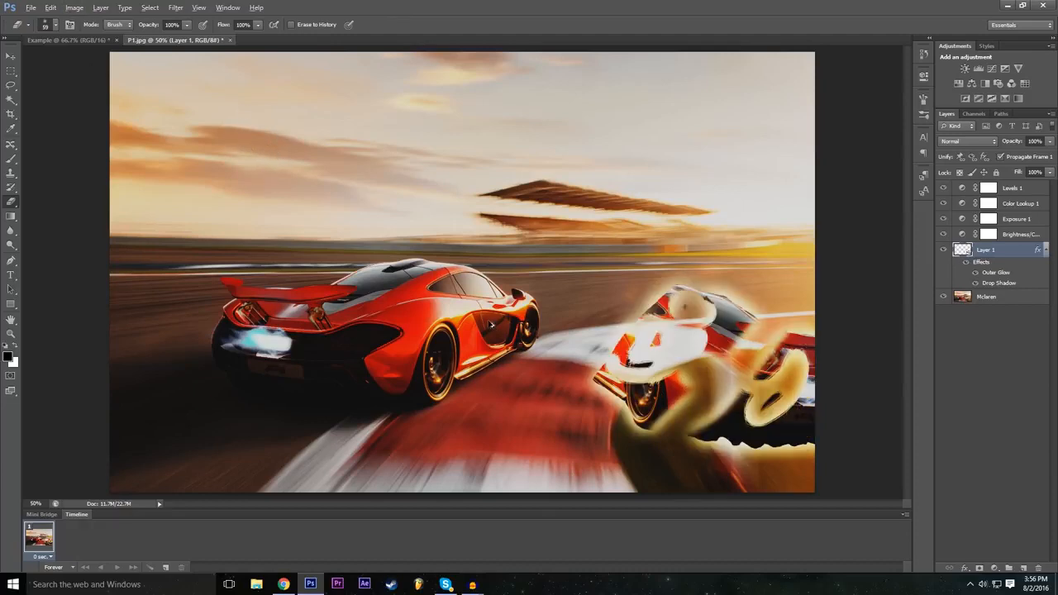
{"action": "key", "text": "ctrl+alt+z"}
{"action": "key", "text": "ctrl+alt+z"}
{"action": "key", "text": "ctrl+alt+z"}
{"action": "key", "text": "ctrl+alt+z"}
{"action": "key", "text": "ctrl+alt+z"}
{"action": "key", "text": "ctrl+alt+z"}
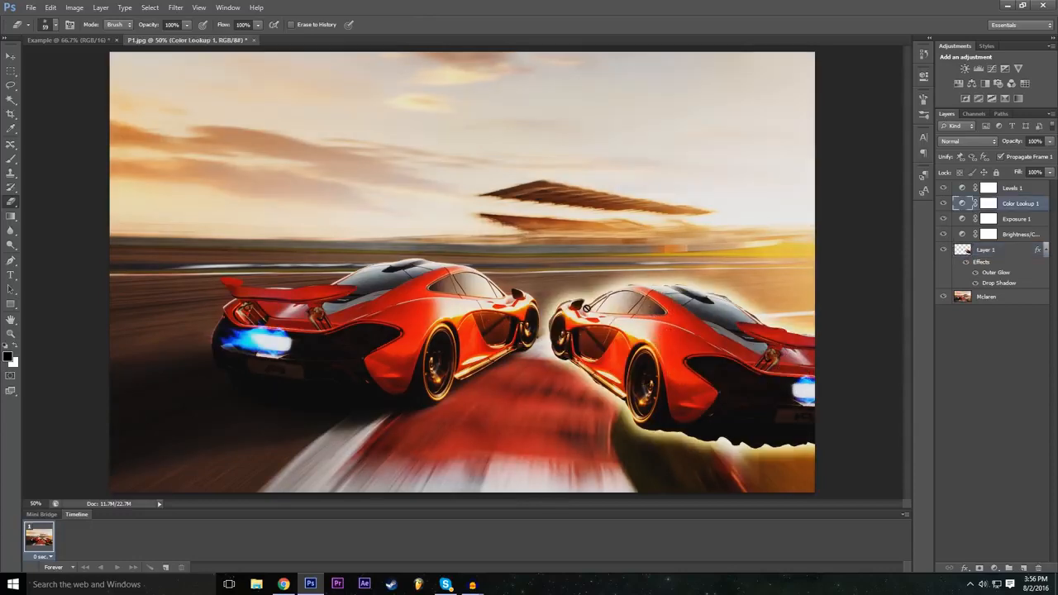
- Activate the Pen tool in Path mode
{"action": "left_click", "coordinate": [11, 262]}
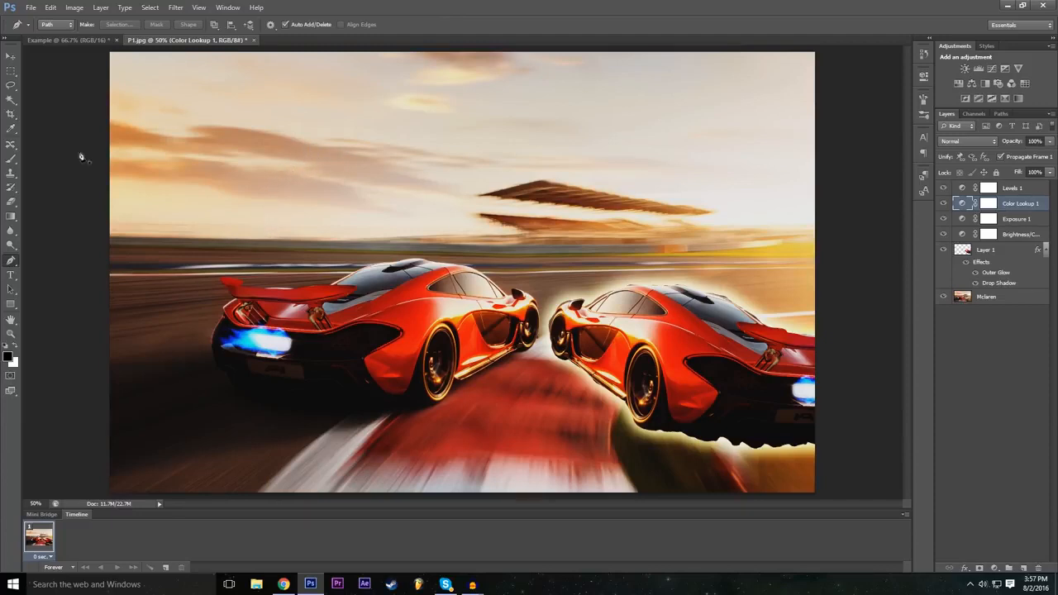
{"action": "left_click", "coordinate": [102, 40]}
{"action": "left_click", "coordinate": [181, 39]}
{"action": "left_click", "coordinate": [31, 8]}
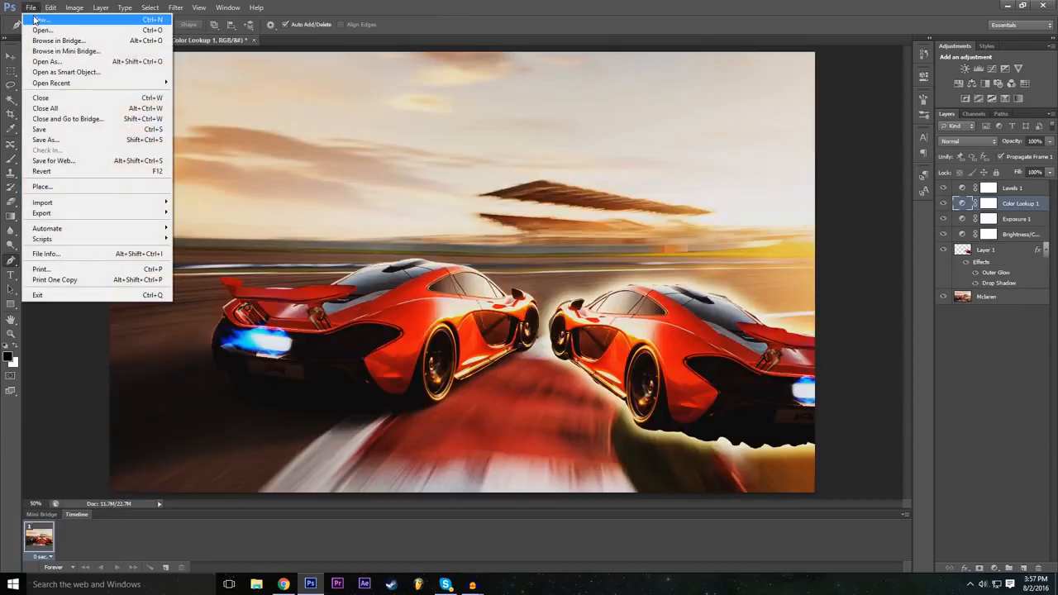
{"action": "left_click", "coordinate": [35, 19]}
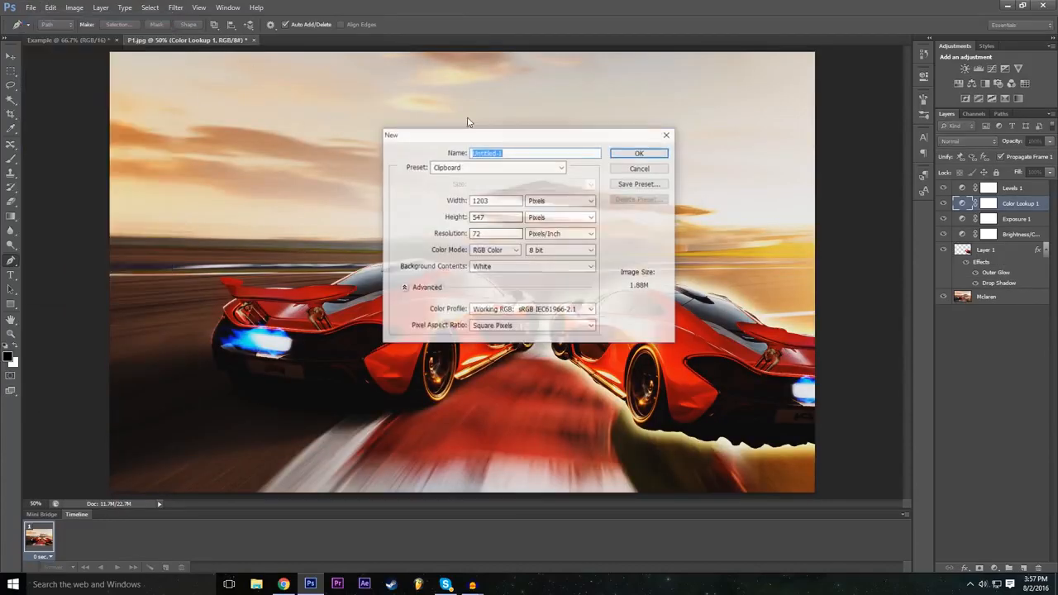
{"action": "left_click", "coordinate": [512, 201]}
{"action": "double_click", "coordinate": [512, 202]}
{"action": "type", "text": "1920"}
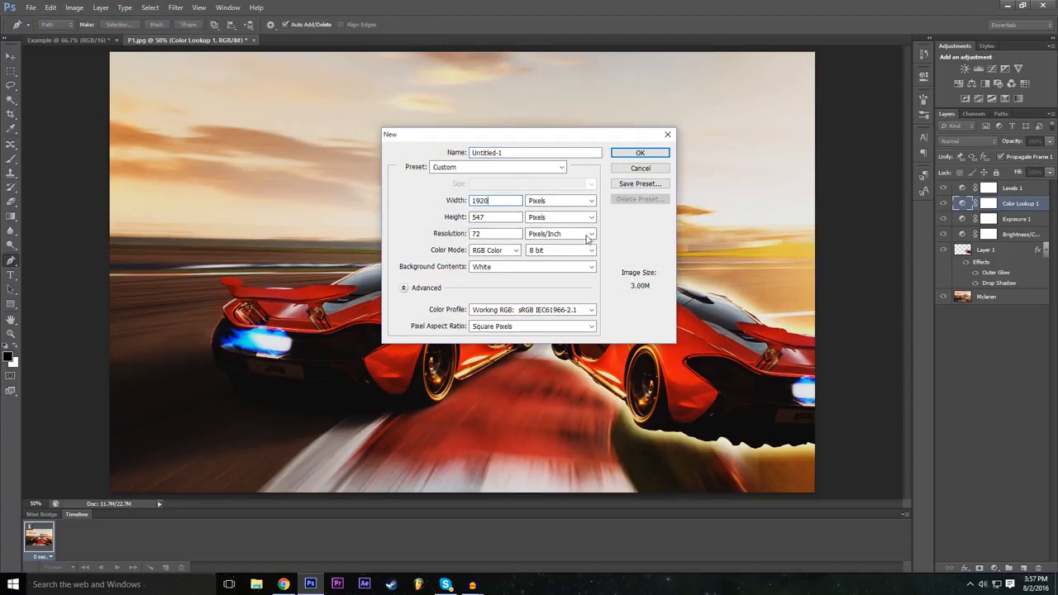
{"action": "left_click", "coordinate": [478, 217]}
{"action": "left_click", "coordinate": [640, 169]}
- In the Example document, hide the Rectangle 1 layer and select the Background layer
{"action": "left_click", "coordinate": [49, 39]}
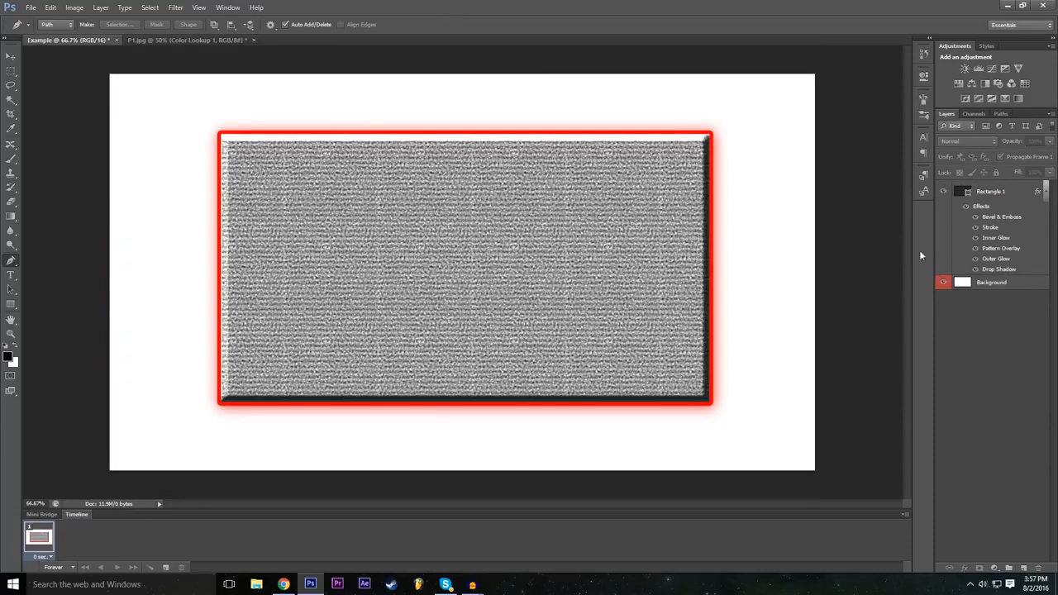
{"action": "left_click", "coordinate": [944, 192]}
{"action": "left_click", "coordinate": [989, 283]}
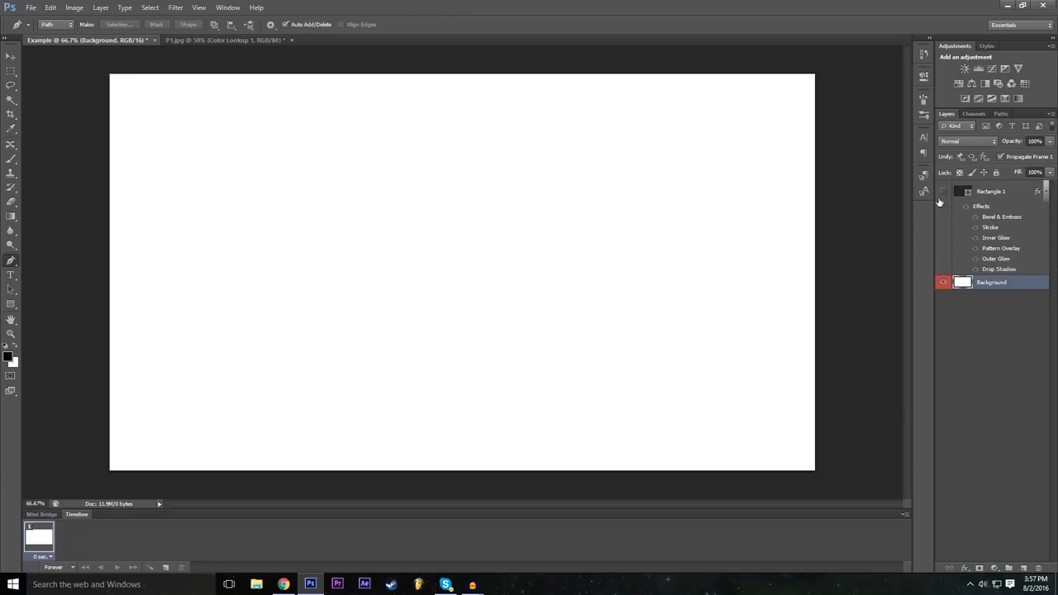
{"action": "left_click", "coordinate": [942, 191]}
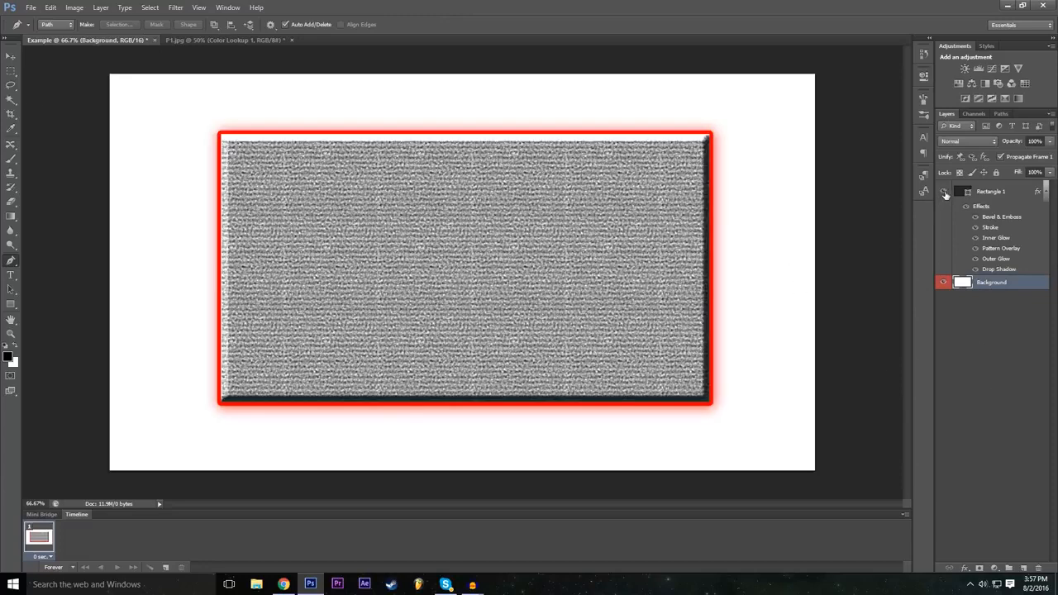
{"action": "left_click", "coordinate": [943, 192]}
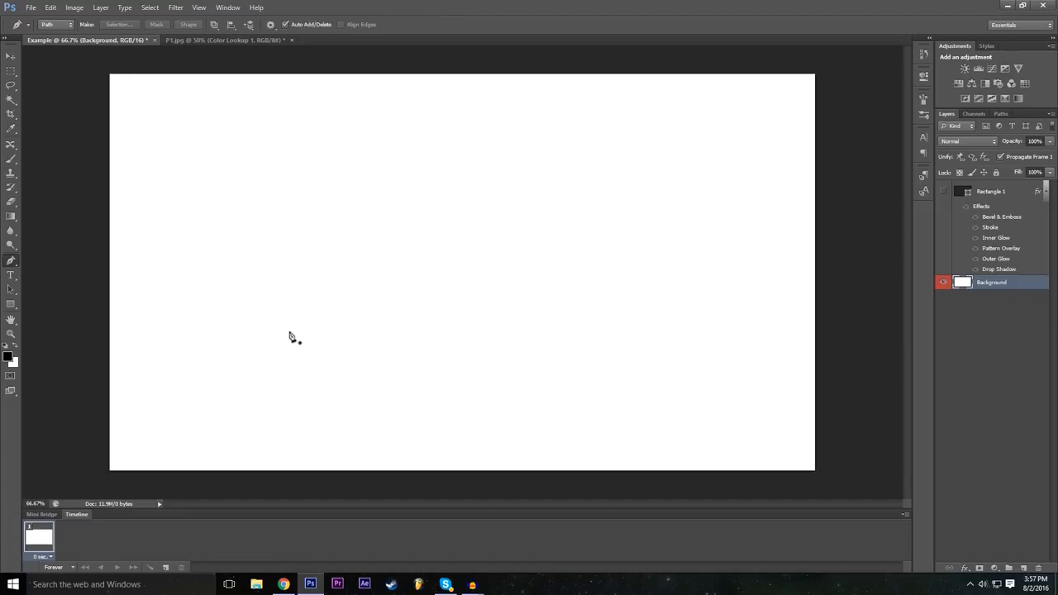
- Draw an open Z-shaped Pen path with four anchor points in the upper middle of the white canvas
{"action": "left_click", "coordinate": [294, 160]}
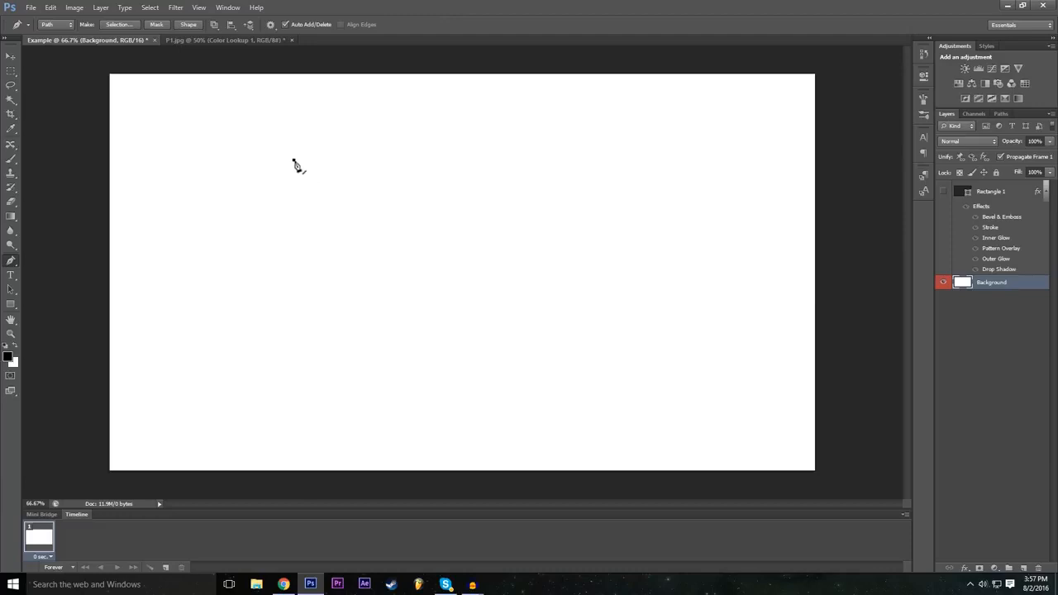
{"action": "left_click", "coordinate": [469, 157]}
{"action": "left_click", "coordinate": [292, 278]}
{"action": "left_click", "coordinate": [490, 279]}
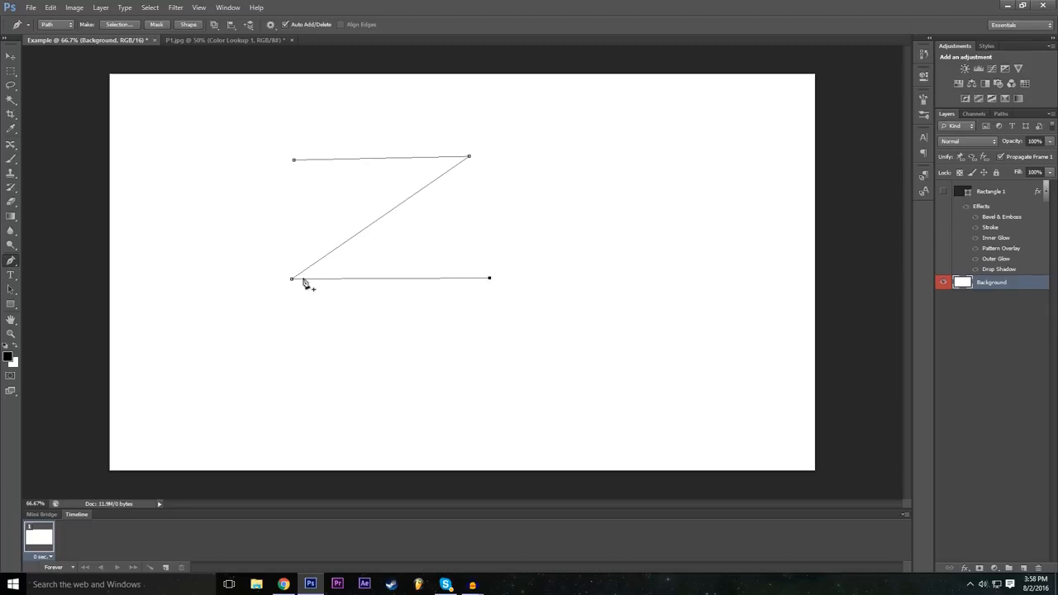
- Undo the last three segments of the Z path, back to its first anchor point
{"action": "key", "text": "ctrl+alt+z"}
{"action": "key", "text": "ctrl+alt+z"}
{"action": "key", "text": "ctrl+alt+z"}
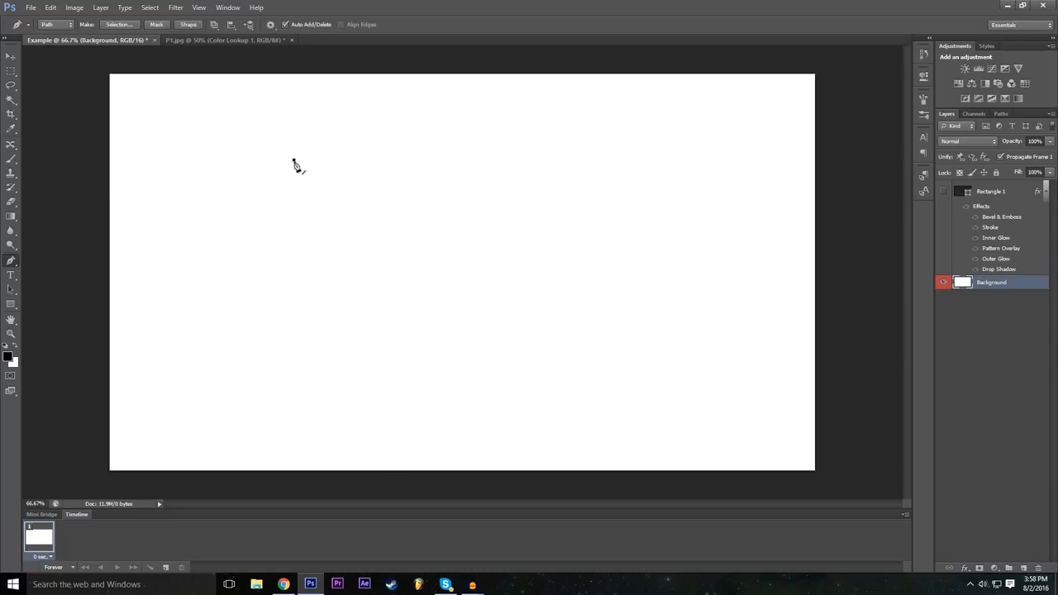
- Draw a straight horizontal path segment across the upper canvas and a diagonal running down to beneath its starting anchor
{"action": "left_click", "coordinate": [470, 159]}
{"action": "left_click", "coordinate": [51, 8]}
{"action": "left_click", "coordinate": [74, 16]}
{"action": "left_click", "coordinate": [470, 160]}
{"action": "left_click", "coordinate": [347, 282]}
{"action": "left_click_drag", "start_coordinate": [349, 284], "coordinate": [291, 318]}
{"action": "key", "text": "shift"}
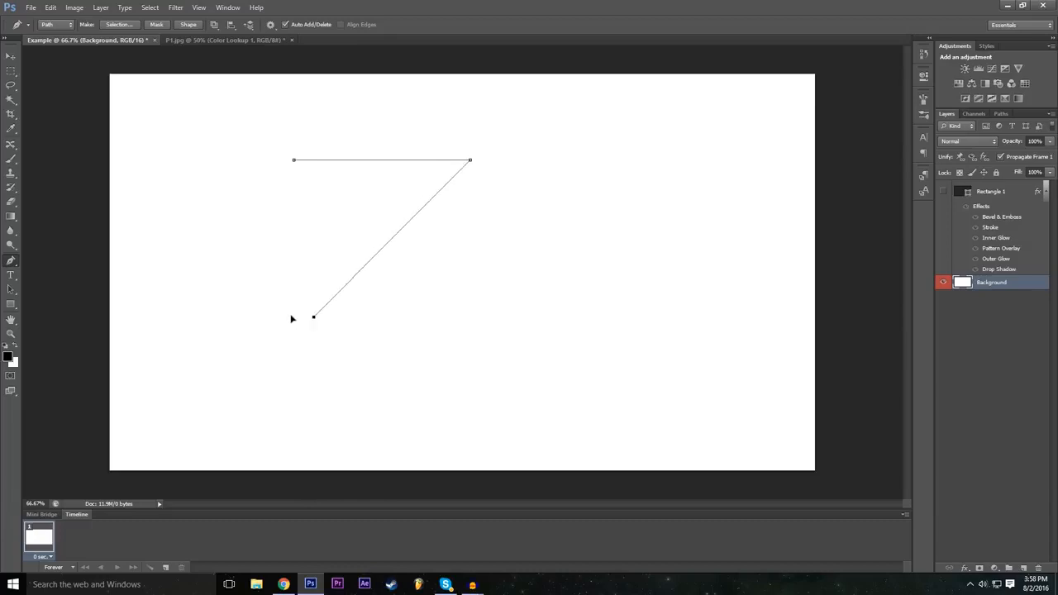
{"action": "mouse_move", "coordinate": [289, 318]}
{"action": "left_mouse_down"}
{"action": "mouse_move", "coordinate": [288, 338]}
{"action": "mouse_move", "coordinate": [293, 329]}
{"action": "left_mouse_up"}
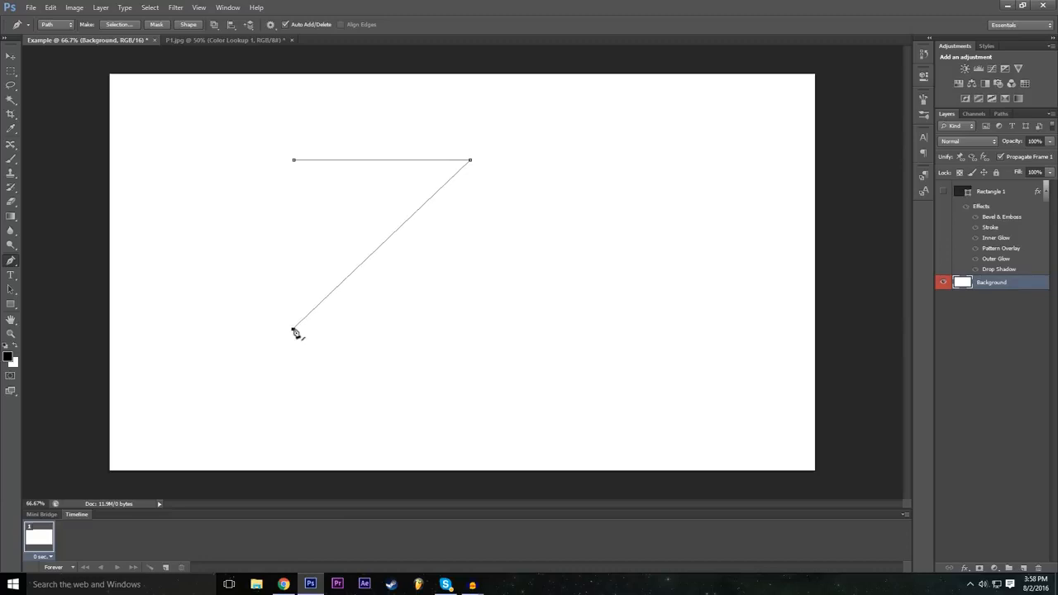
- Complete the path as a closed block-letter Z outline with a thick base, a parallel diagonal and a thin upper bar
{"action": "left_click", "coordinate": [484, 329]}
{"action": "left_click", "coordinate": [484, 295]}
{"action": "left_click", "coordinate": [365, 295]}
{"action": "left_click", "coordinate": [498, 160]}
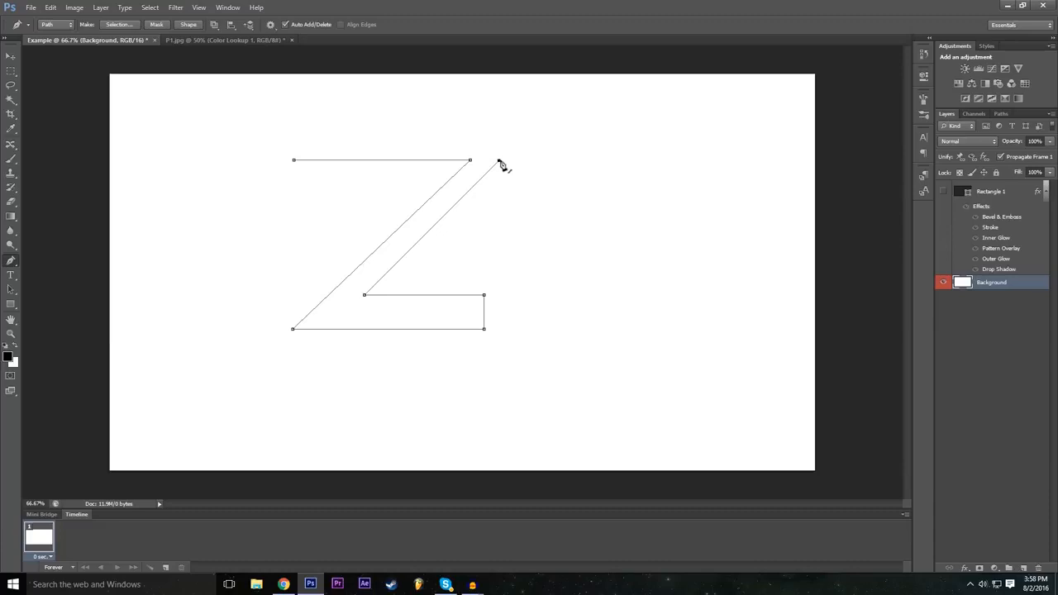
{"action": "left_click_drag", "start_coordinate": [499, 161], "coordinate": [516, 143]}
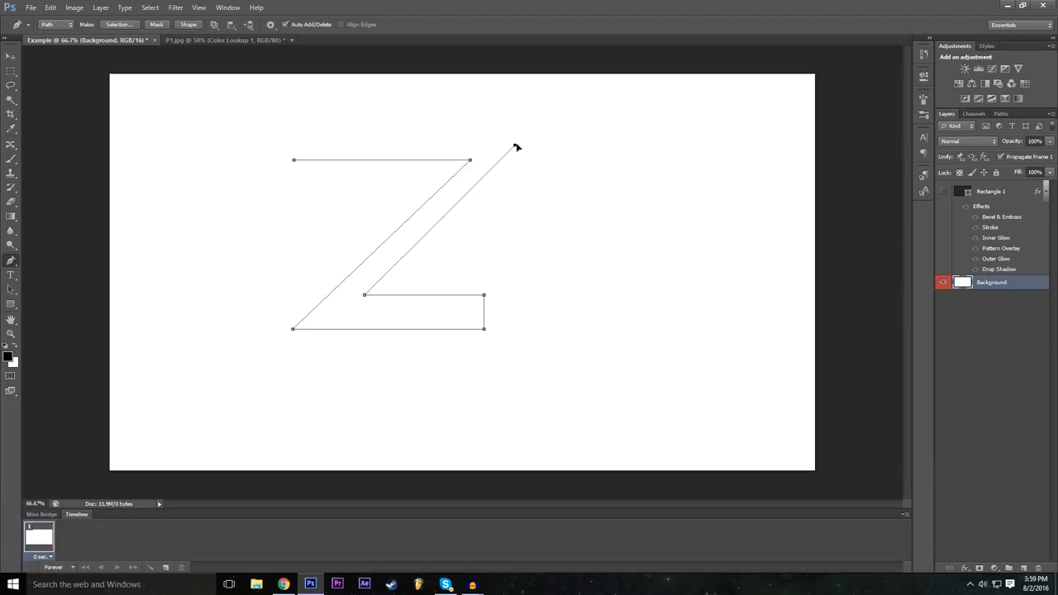
{"action": "left_click", "coordinate": [295, 145]}
- Define the closed Z path as a custom shape named Z
{"action": "right_click", "coordinate": [366, 327]}
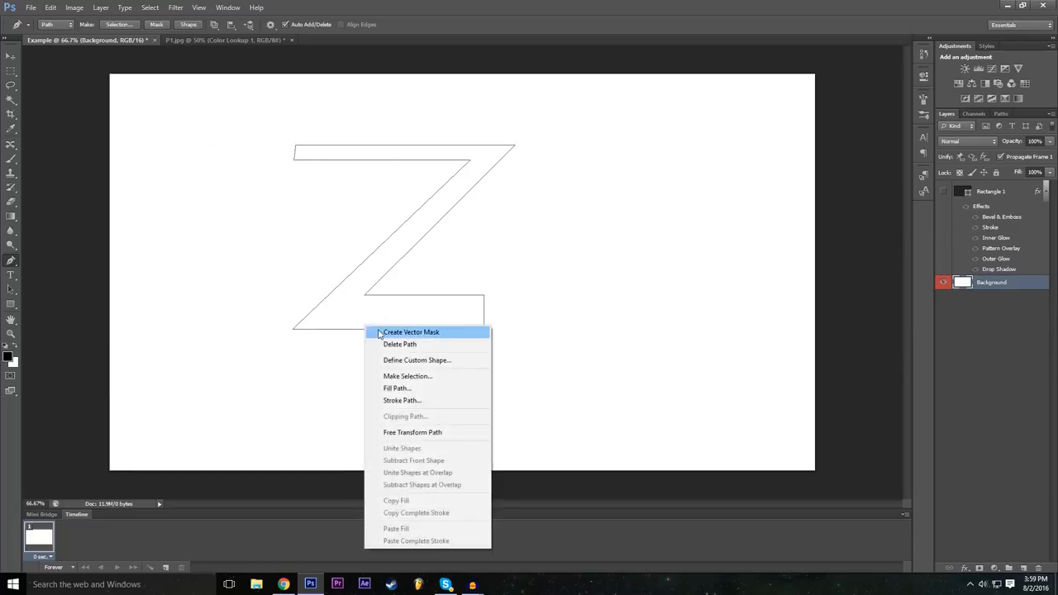
{"action": "left_click", "coordinate": [438, 360]}
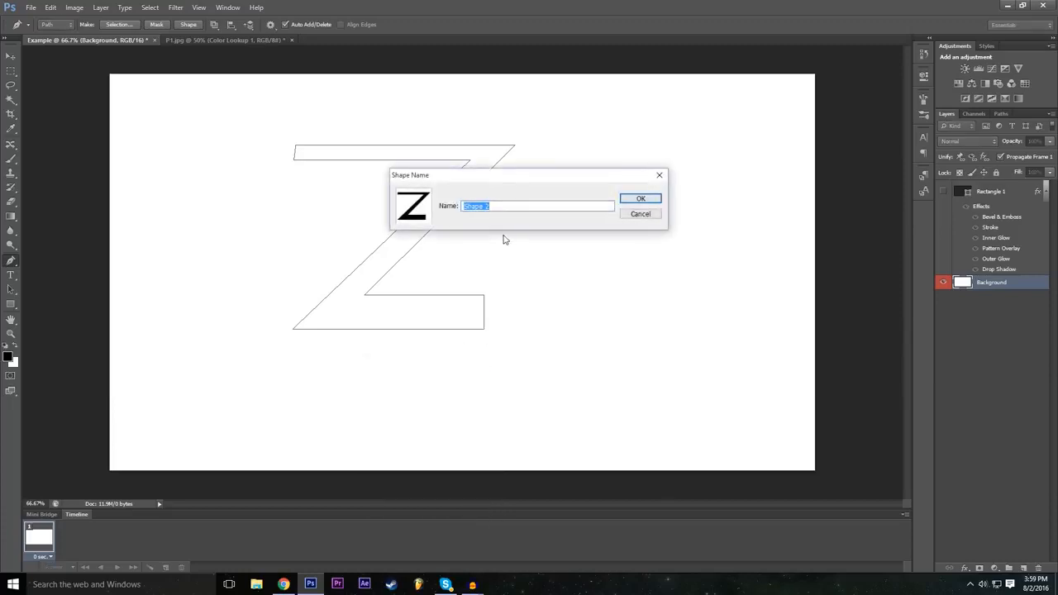
{"action": "type", "text": "Z"}
{"action": "key", "text": "Return"}
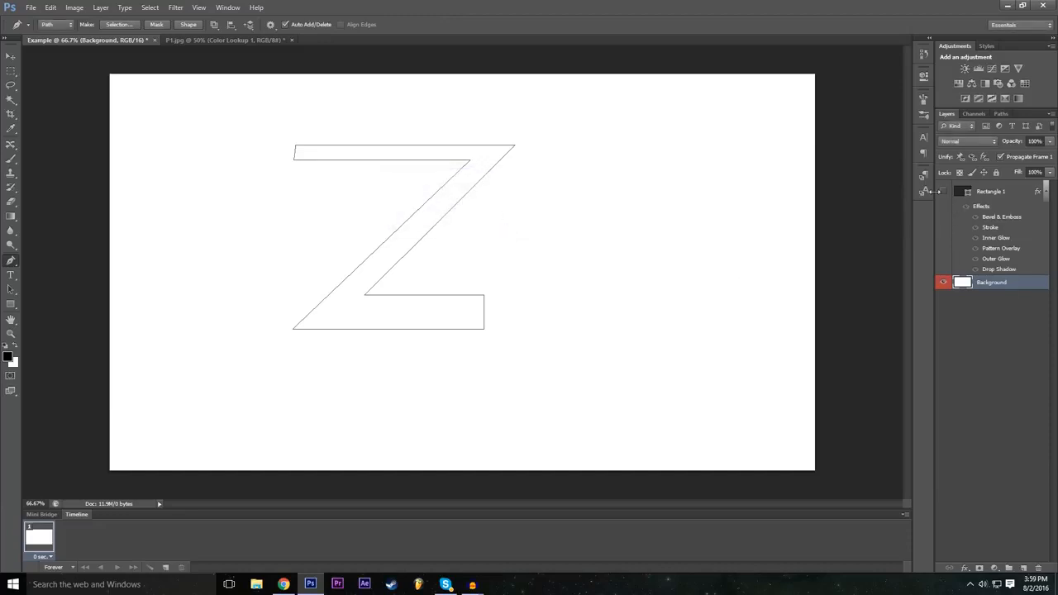
- Activate the Custom Shape tool and choose the new Z shape from the shape library
{"action": "left_click_drag", "start_coordinate": [10, 304], "coordinate": [31, 358]}
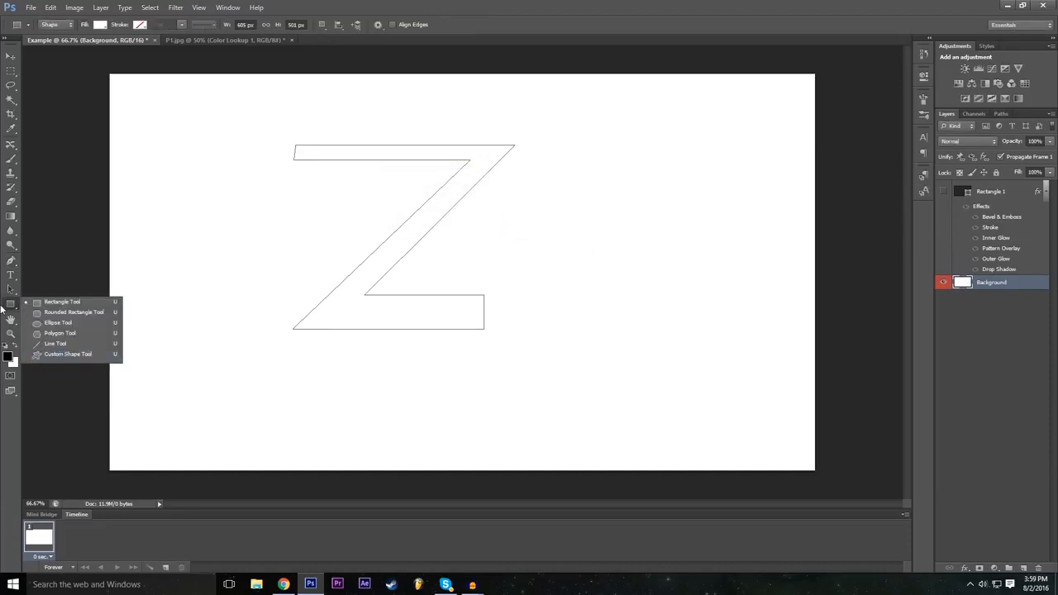
{"action": "left_click", "coordinate": [59, 354]}
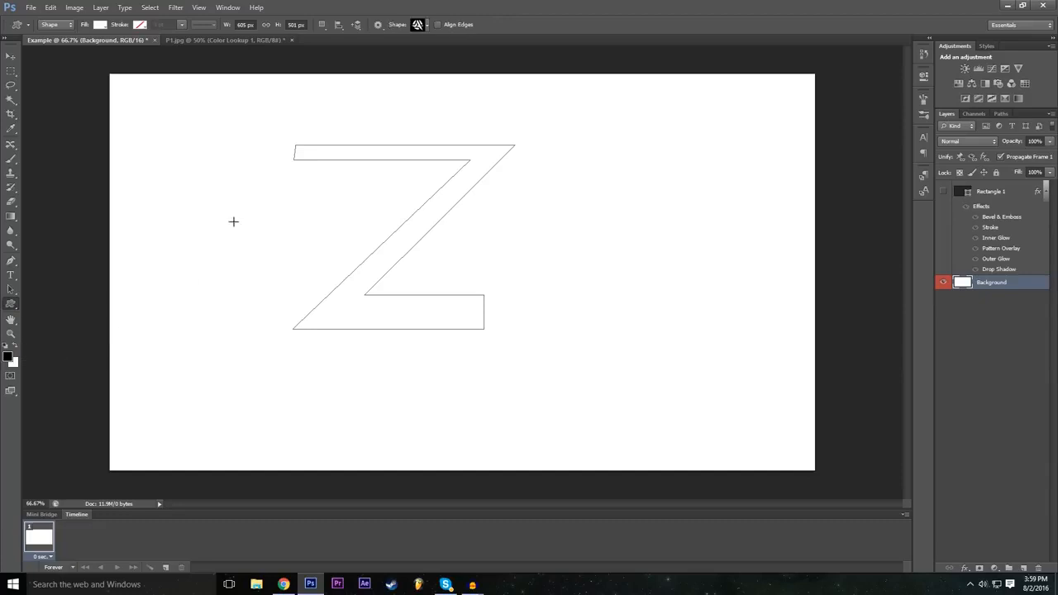
{"action": "left_click", "coordinate": [423, 27]}
{"action": "scroll", "coordinate": [421, 91], "scroll_direction": "down", "scroll_amount": 3}
{"action": "scroll", "coordinate": [435, 98], "scroll_direction": "up", "scroll_amount": 3}
{"action": "scroll", "coordinate": [430, 79], "scroll_direction": "down", "scroll_amount": 3}
{"action": "scroll", "coordinate": [421, 106], "scroll_direction": "up", "scroll_amount": 3}
{"action": "left_click", "coordinate": [420, 104]}
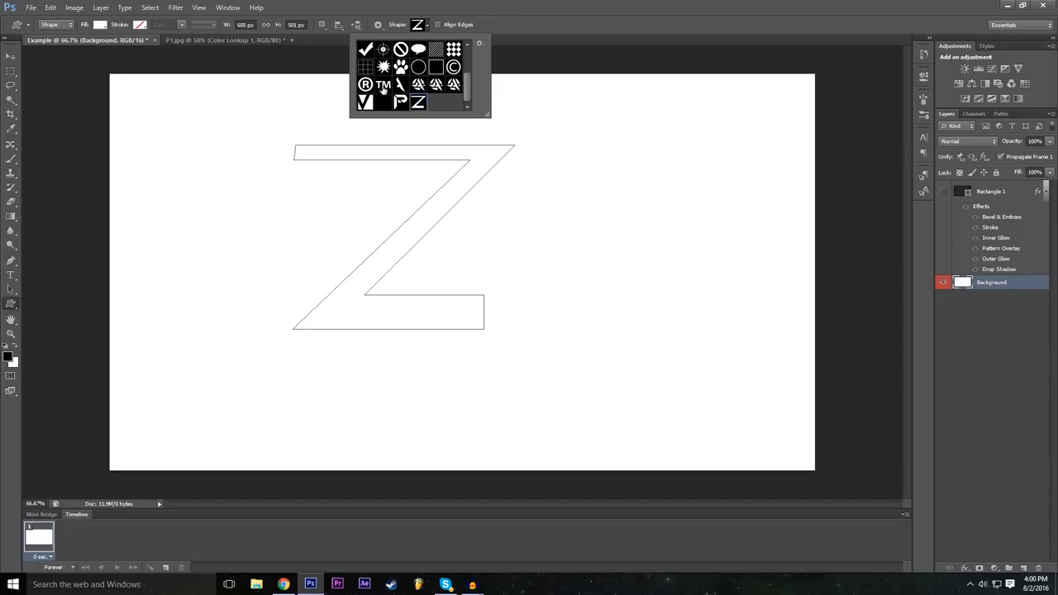
- Create the Z custom shape at 605 × 501 px with proportions preserved and move it to about the middle of the canvas
{"action": "left_click", "coordinate": [463, 200]}
{"action": "left_click", "coordinate": [449, 278]}
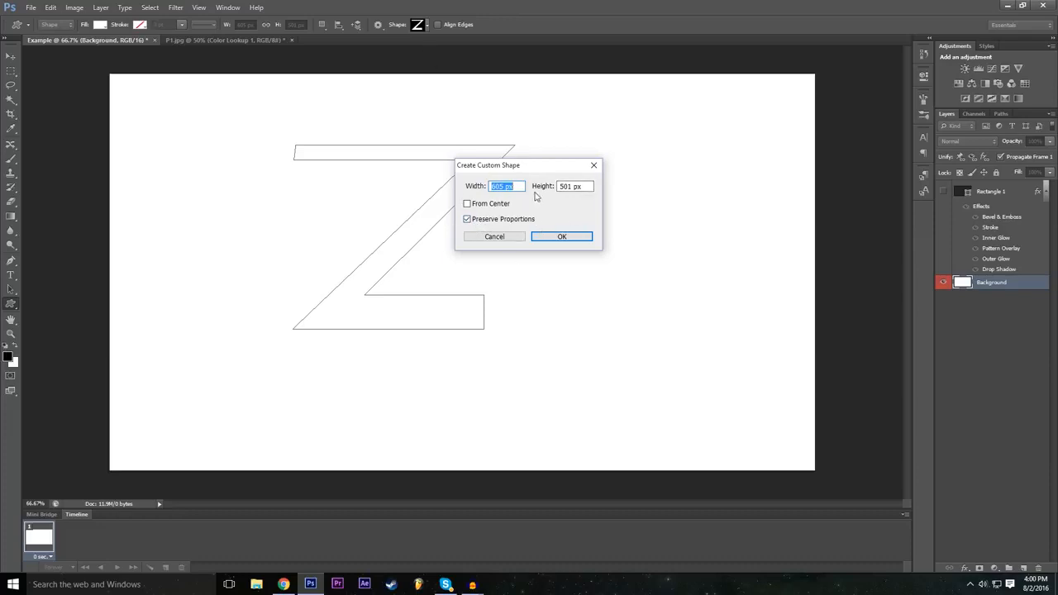
{"action": "left_click", "coordinate": [562, 236]}
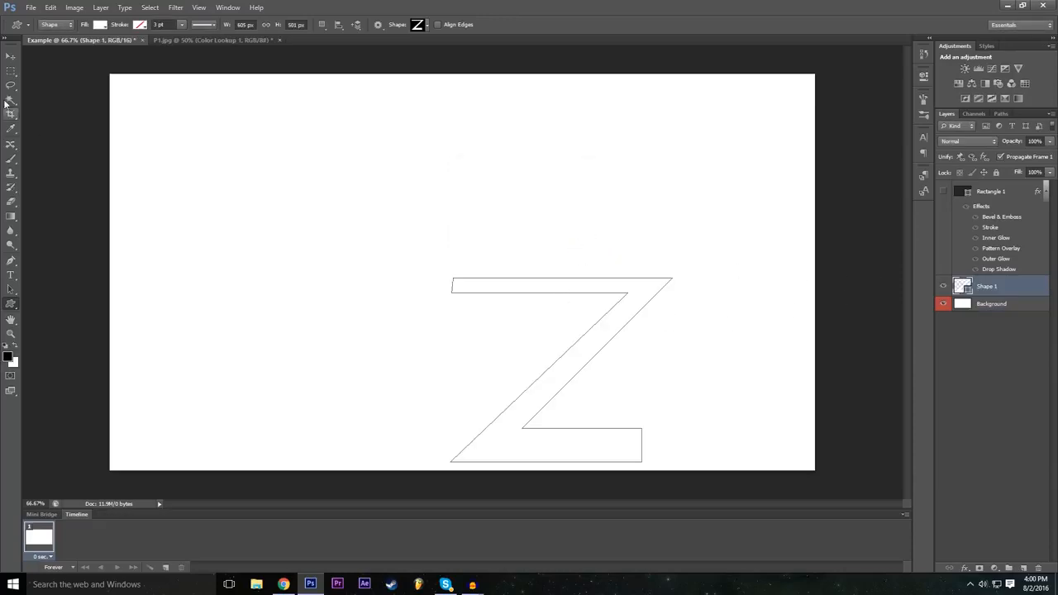
{"action": "left_click", "coordinate": [11, 56]}
{"action": "left_click_drag", "start_coordinate": [569, 356], "coordinate": [467, 305]}
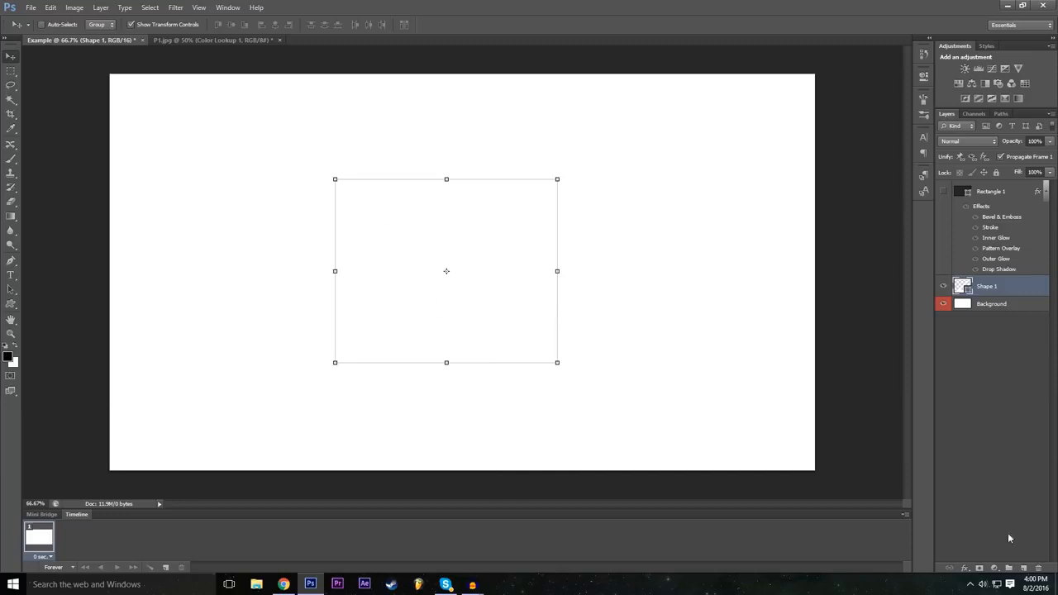
- Add a black Color Overlay effect to the Shape 1 layer
{"action": "left_click", "coordinate": [964, 568]}
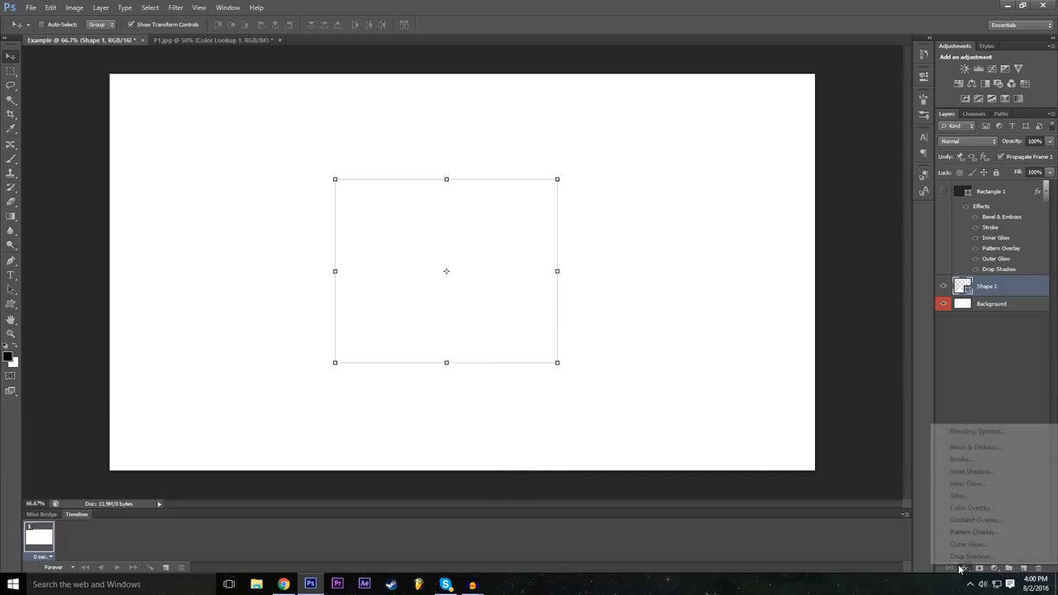
{"action": "left_click", "coordinate": [991, 431]}
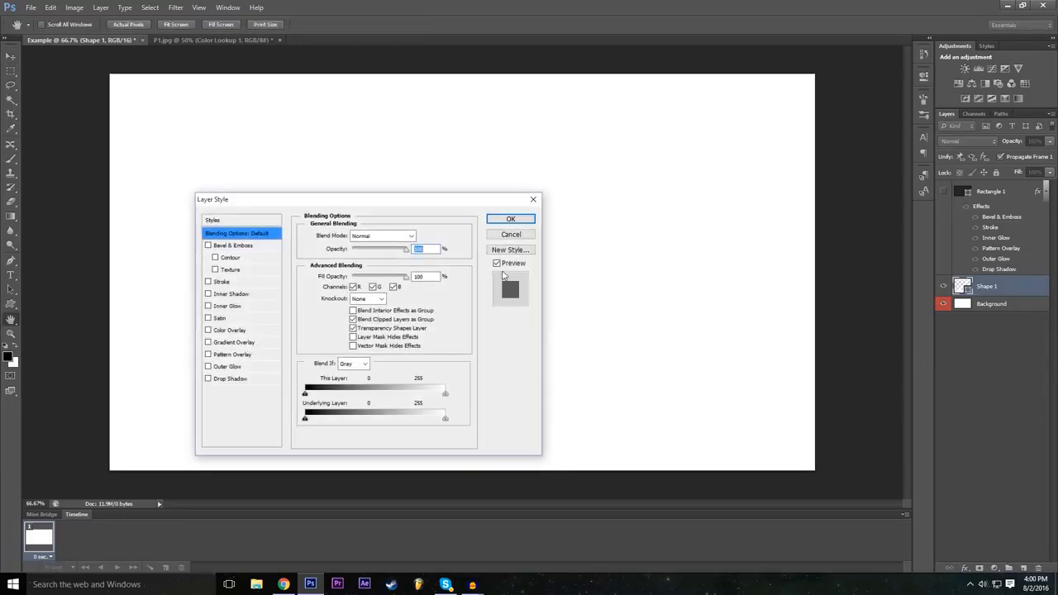
{"action": "left_click_drag", "start_coordinate": [362, 203], "coordinate": [919, 124]}
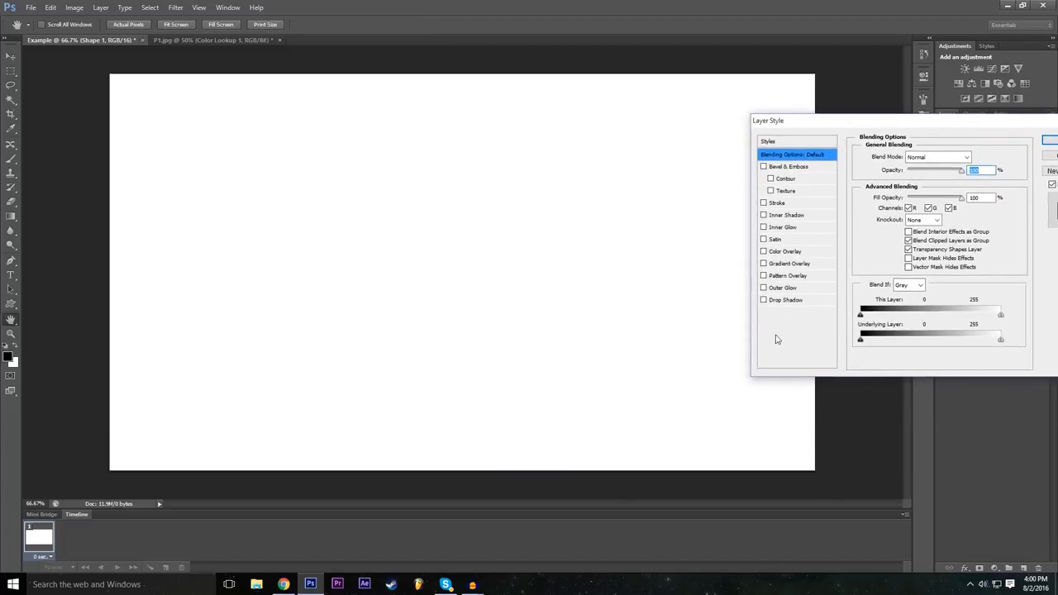
{"action": "left_click", "coordinate": [764, 252]}
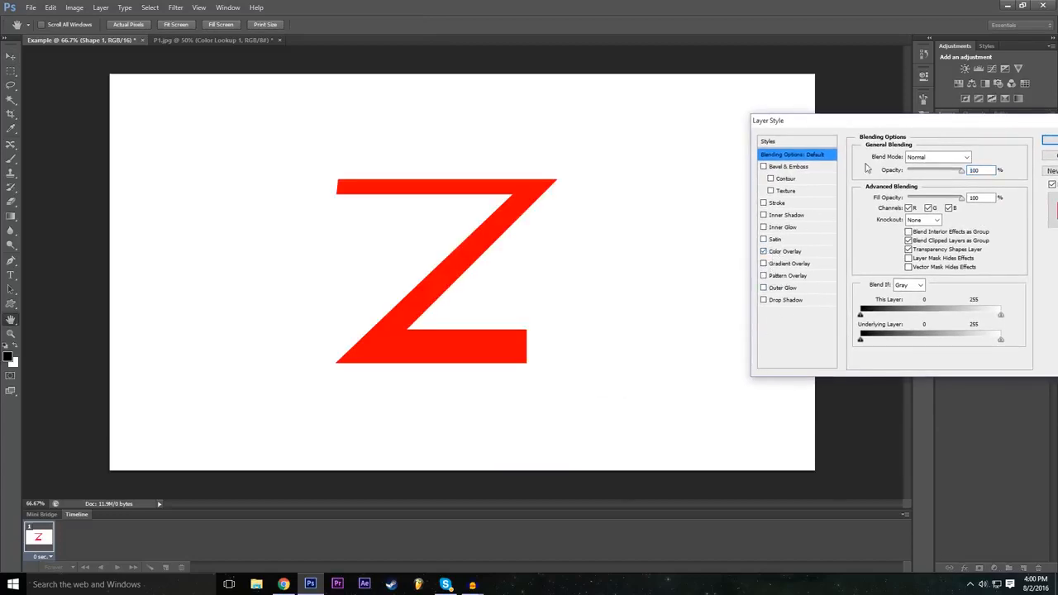
{"action": "left_click_drag", "start_coordinate": [887, 125], "coordinate": [720, 157]}
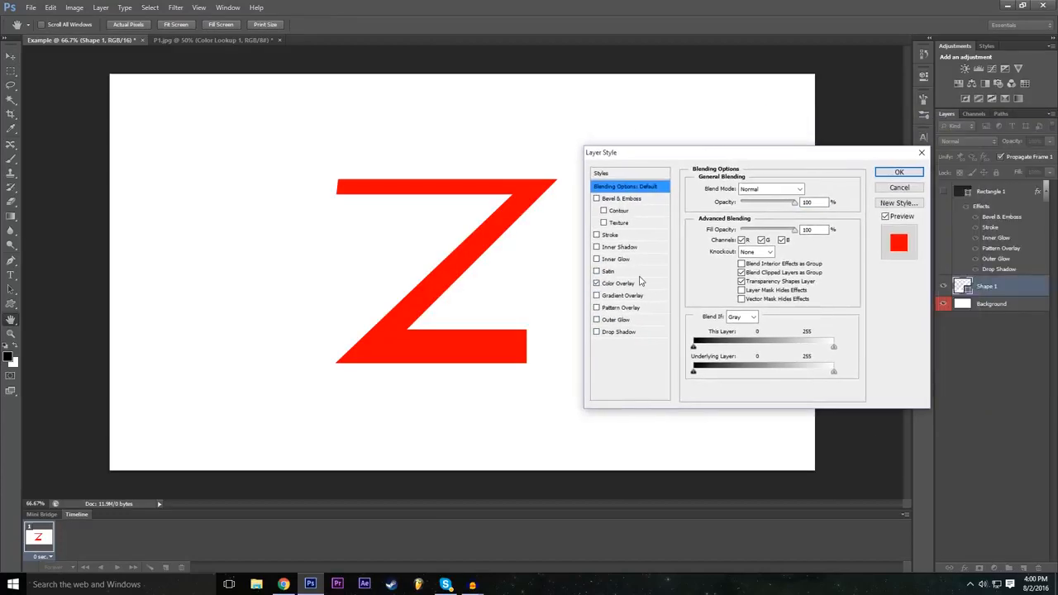
{"action": "left_click", "coordinate": [641, 284]}
{"action": "left_click", "coordinate": [808, 190]}
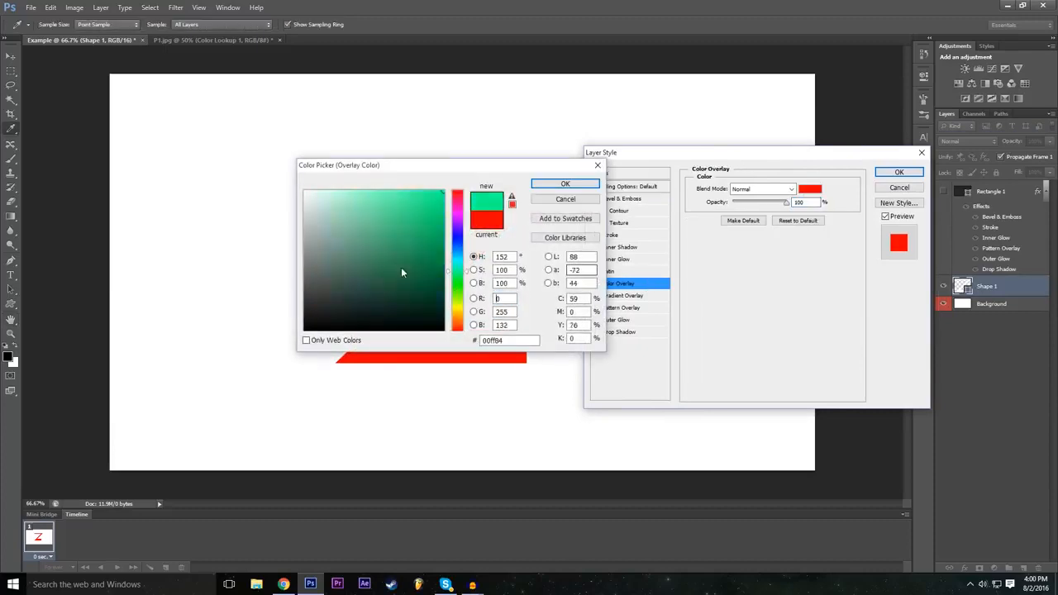
{"action": "type", "text": "0"}
{"action": "left_click_drag", "start_coordinate": [437, 170], "coordinate": [534, 224]}
{"action": "left_click", "coordinate": [684, 235]}
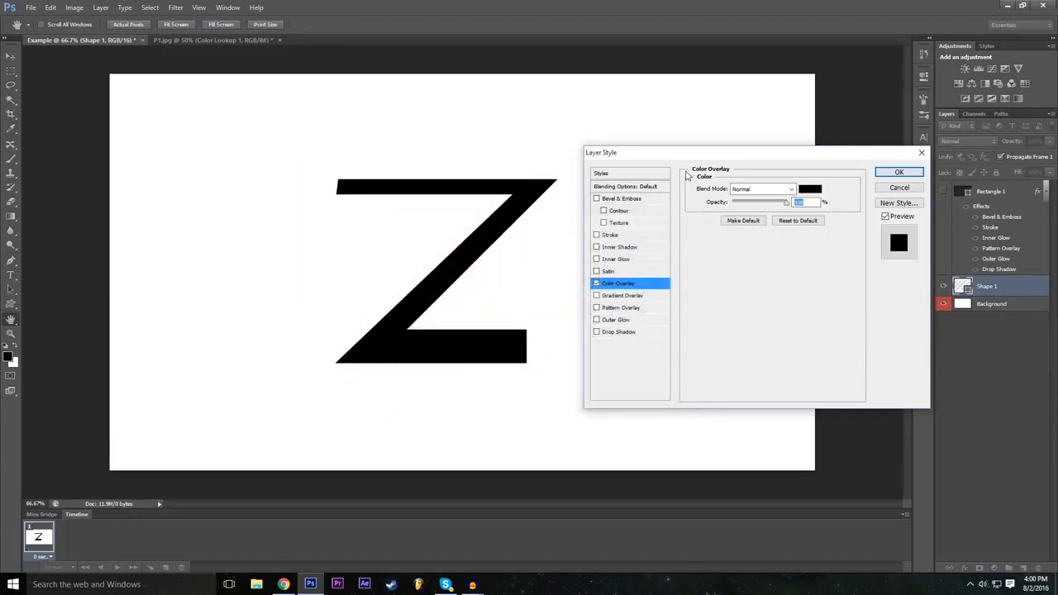
- Apply a red Outer Glow to the Z shape with about 31% spread and 46 px size, and hide the Background layer
{"action": "left_click", "coordinate": [600, 321]}
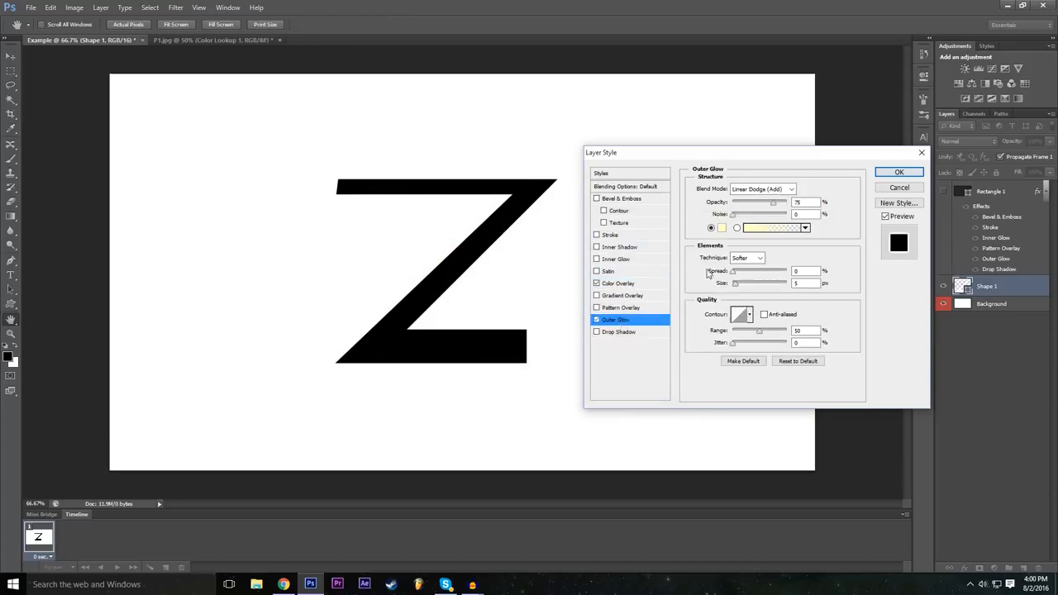
{"action": "left_click", "coordinate": [721, 228]}
{"action": "left_click", "coordinate": [555, 246]}
{"action": "left_click_drag", "start_coordinate": [513, 263], "coordinate": [547, 244]}
{"action": "left_click", "coordinate": [654, 238]}
{"action": "left_click_drag", "start_coordinate": [736, 283], "coordinate": [749, 273]}
{"action": "left_click_drag", "start_coordinate": [857, 157], "coordinate": [863, 168]}
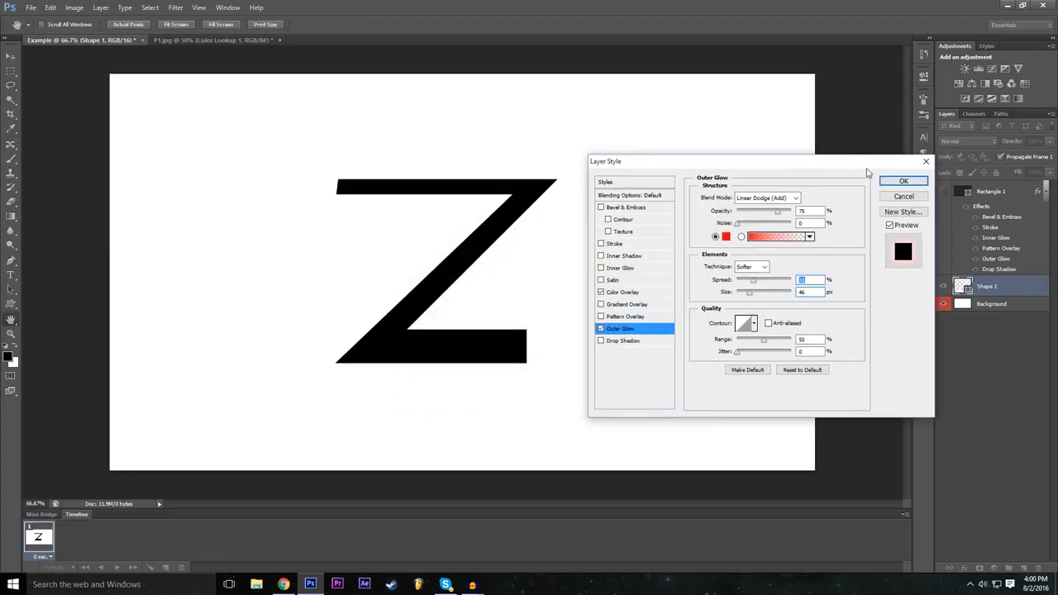
{"action": "left_click", "coordinate": [903, 180]}
{"action": "left_click", "coordinate": [943, 336]}
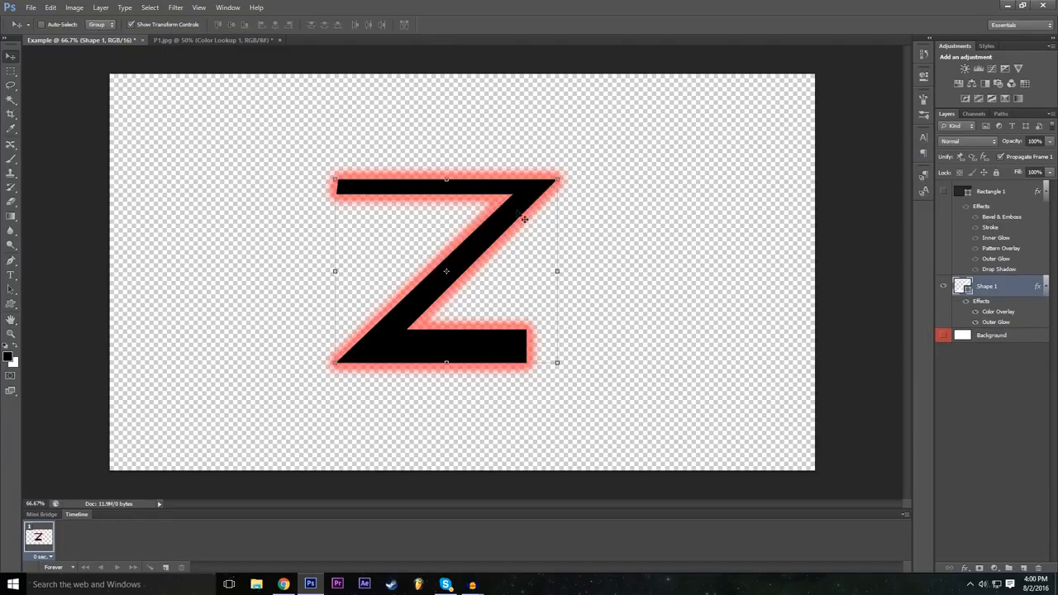
{"action": "double_click", "coordinate": [648, 5]}
{"action": "double_click", "coordinate": [657, 5]}
- Switch between the P1.jpg and Example documents to review both compositions, ending on P1.jpg
{"action": "left_click", "coordinate": [225, 39]}
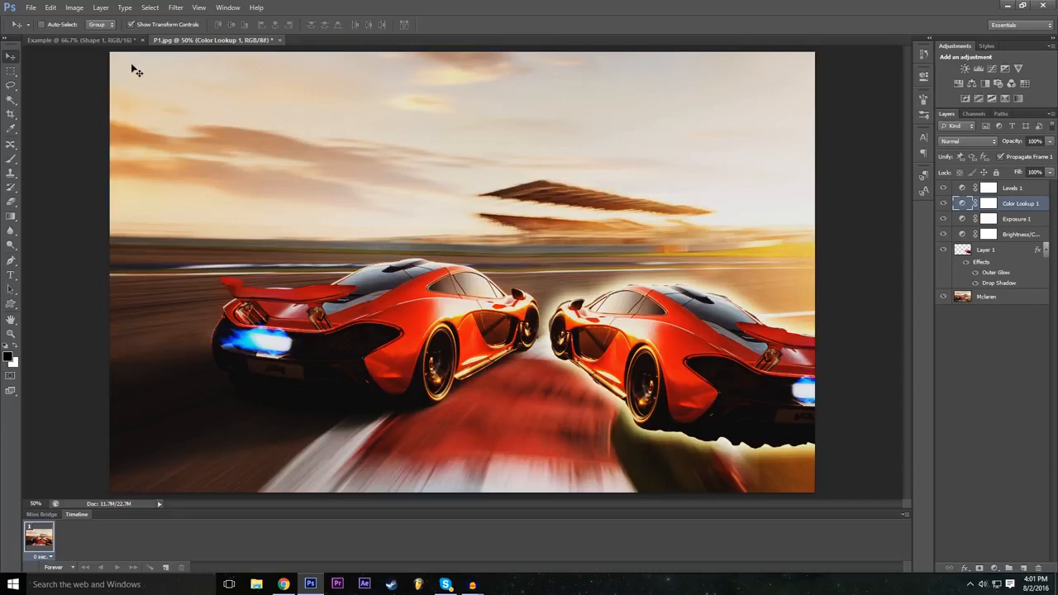
{"action": "left_click", "coordinate": [125, 40]}
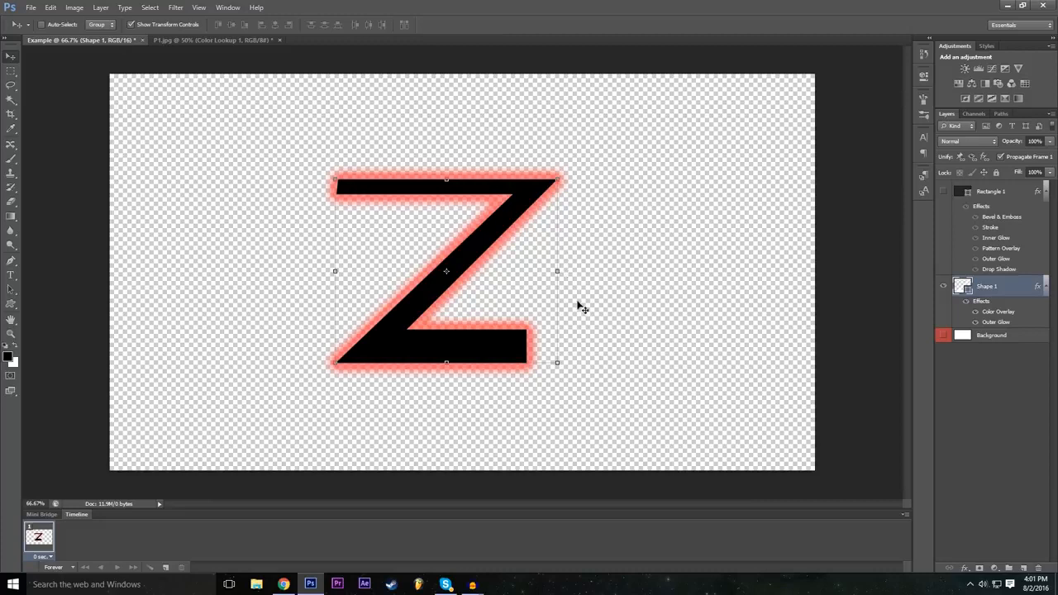
{"action": "left_click", "coordinate": [246, 39]}
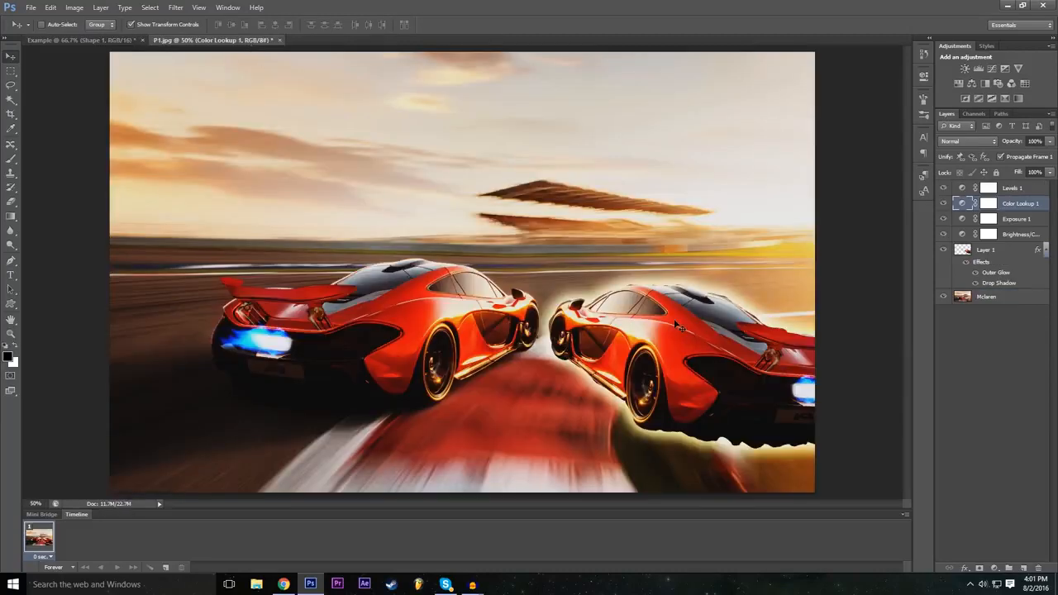